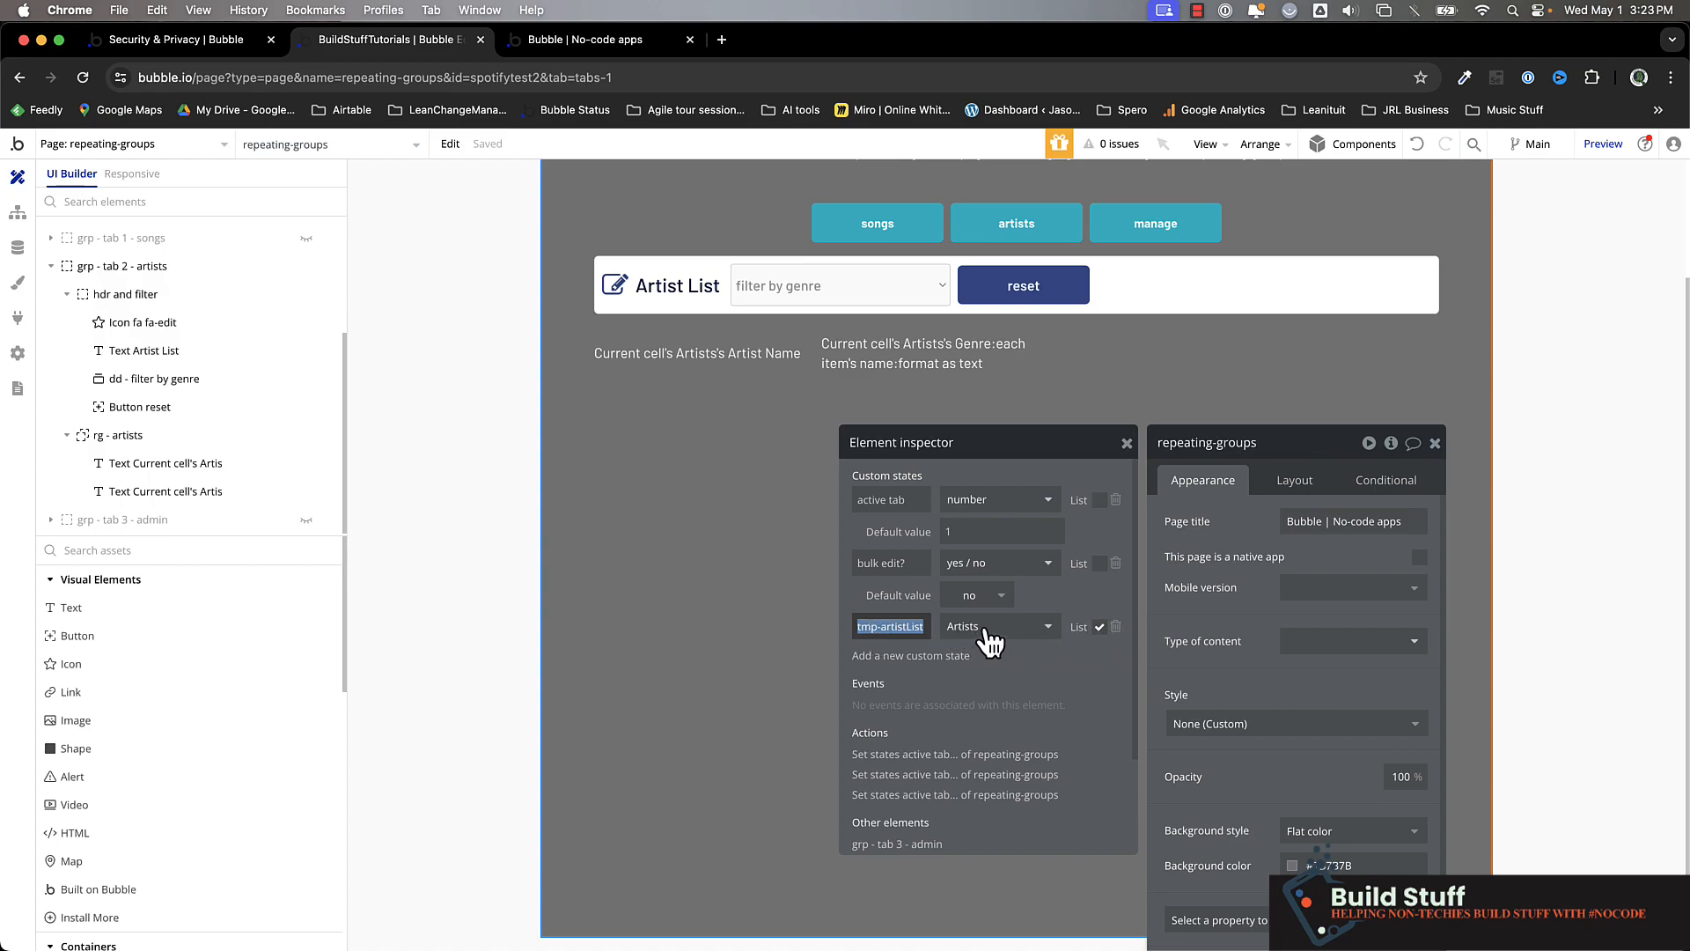
Step: Place a Checkbox element inside the rg - artists repeating group, ahead of the artist name text
{"action": "left_click", "coordinate": [1244, 541]}
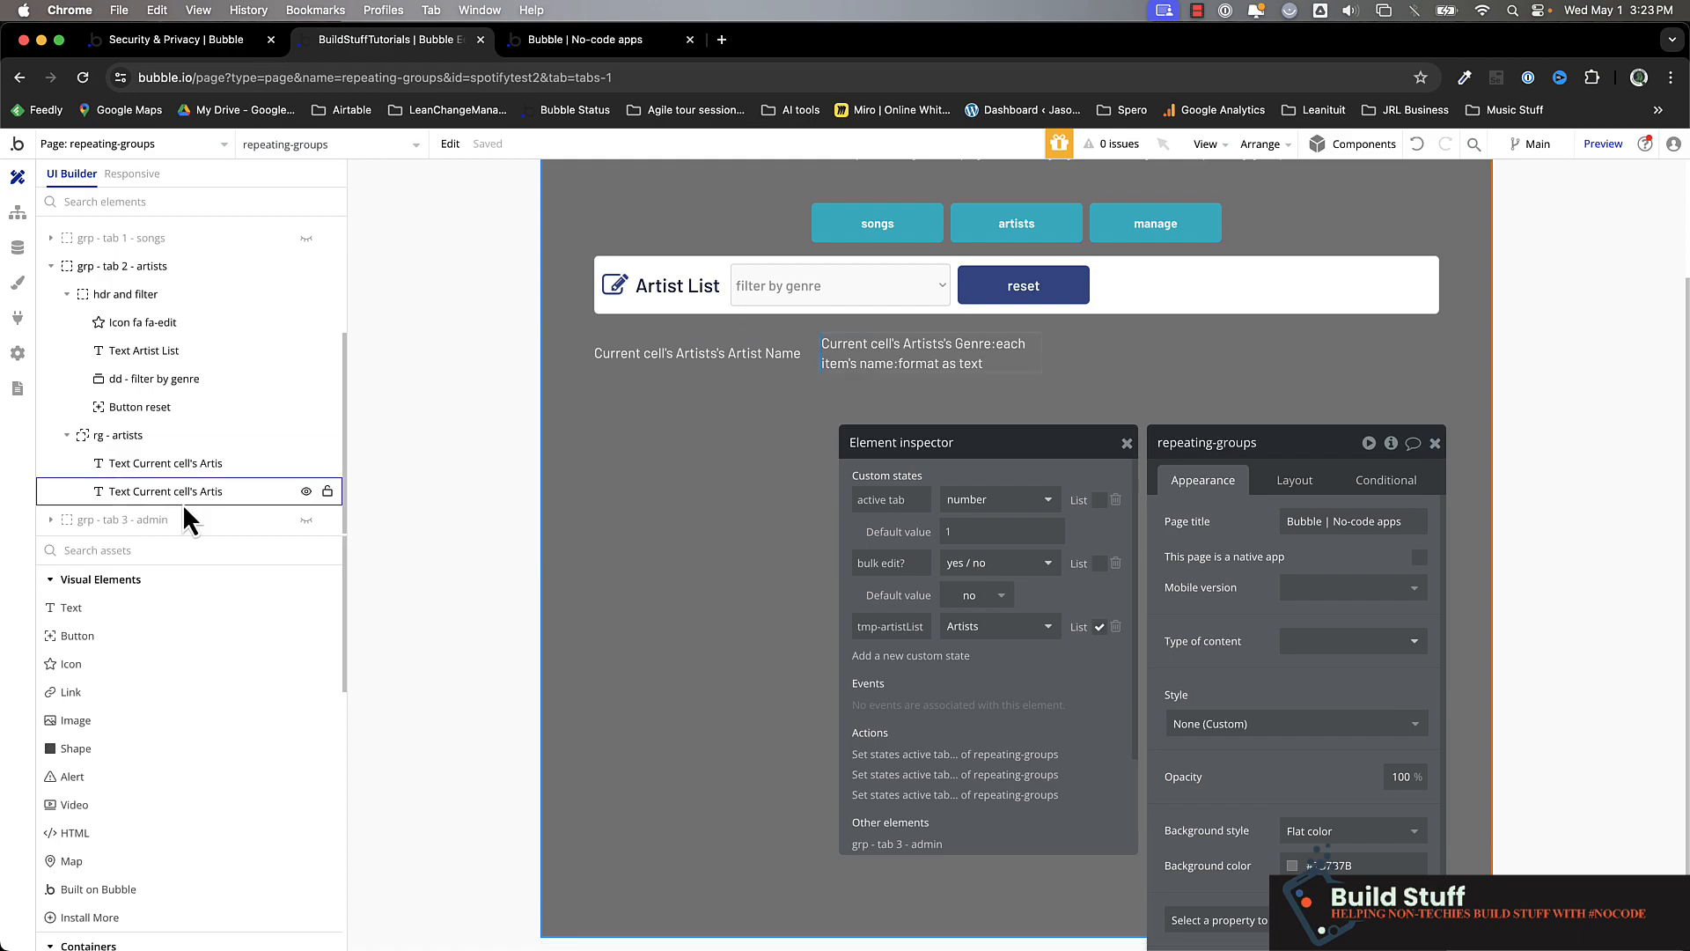
{"action": "type", "text": "check"}
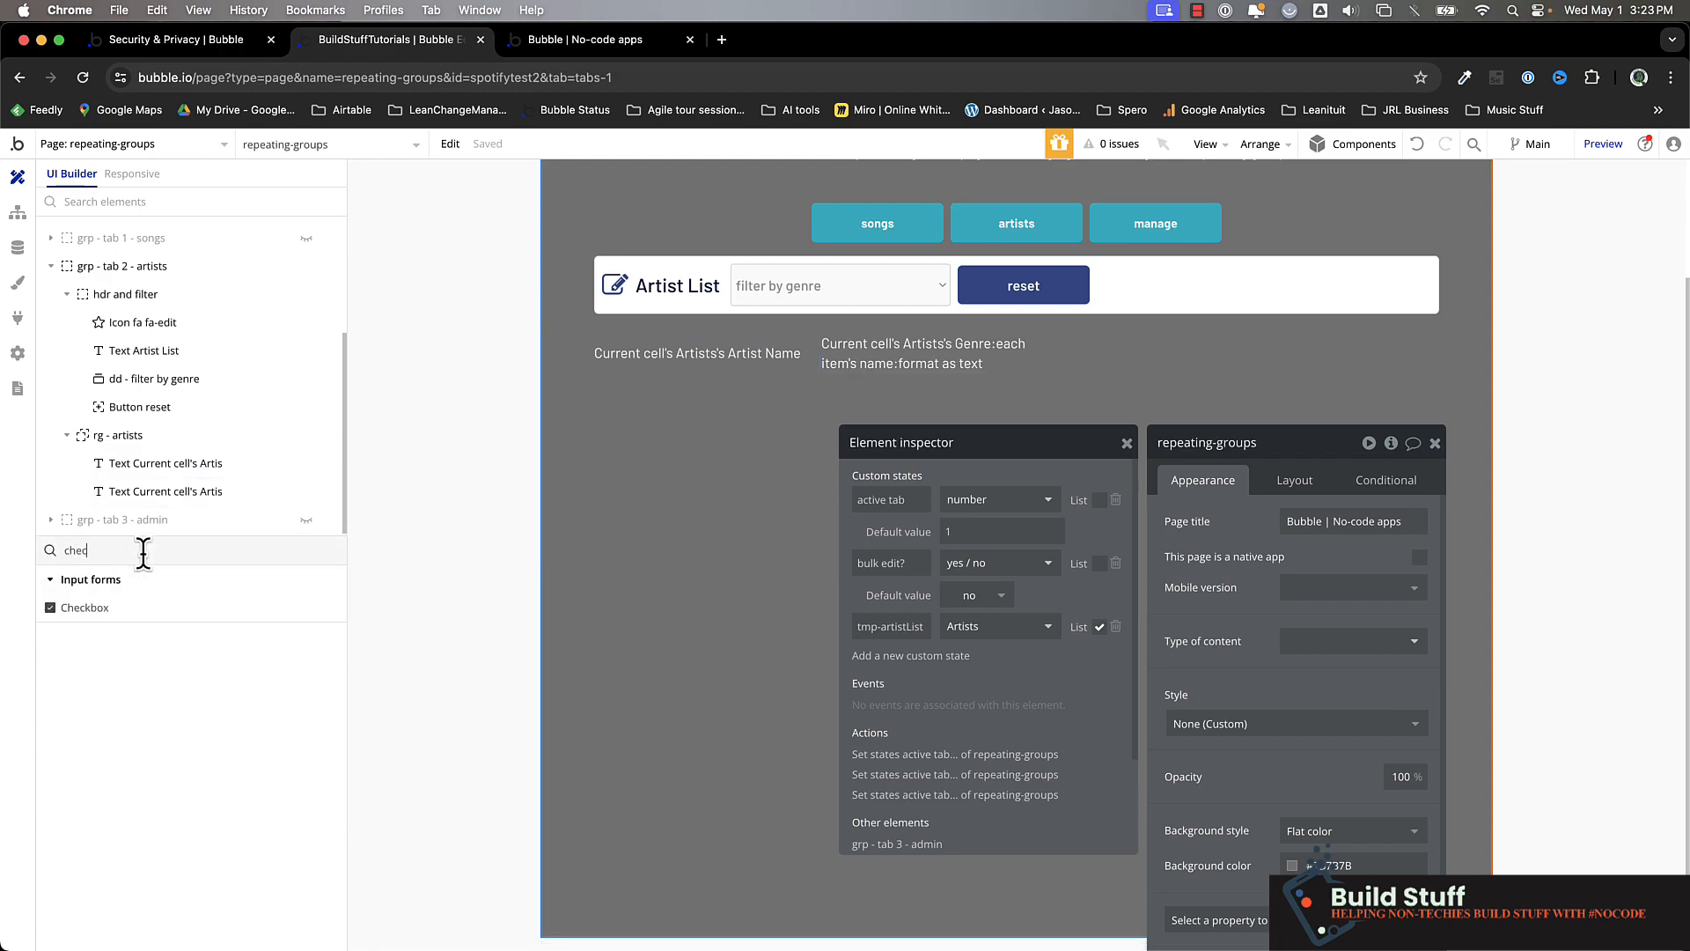
{"action": "left_click", "coordinate": [132, 617]}
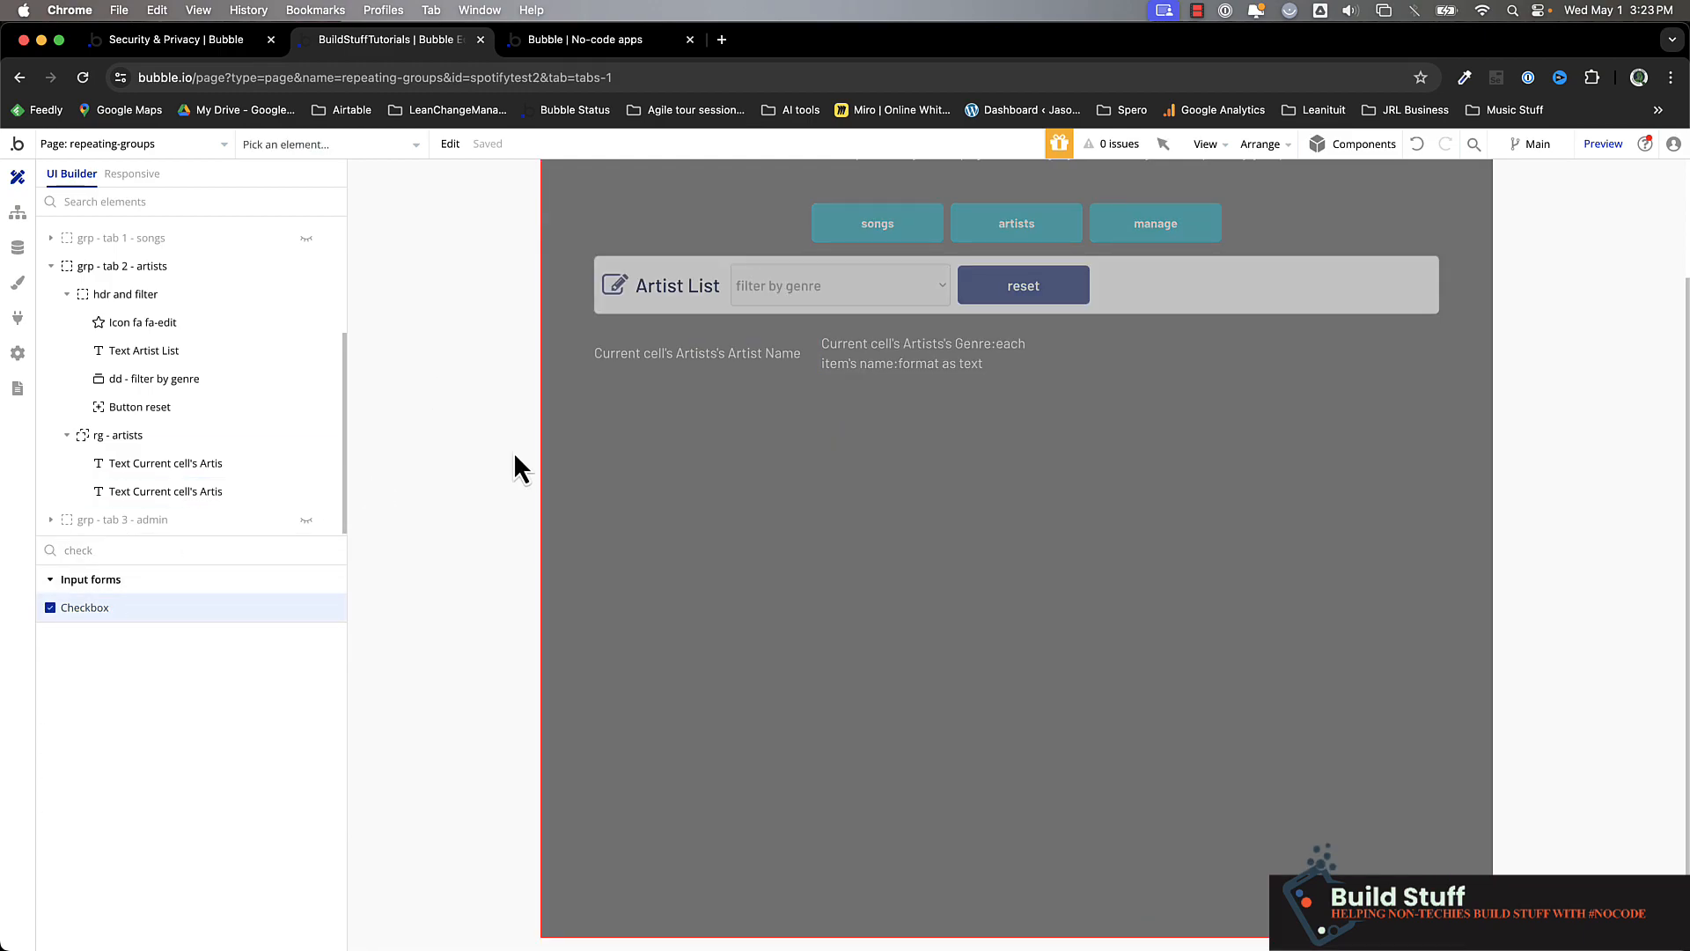
{"action": "left_click", "coordinate": [598, 352]}
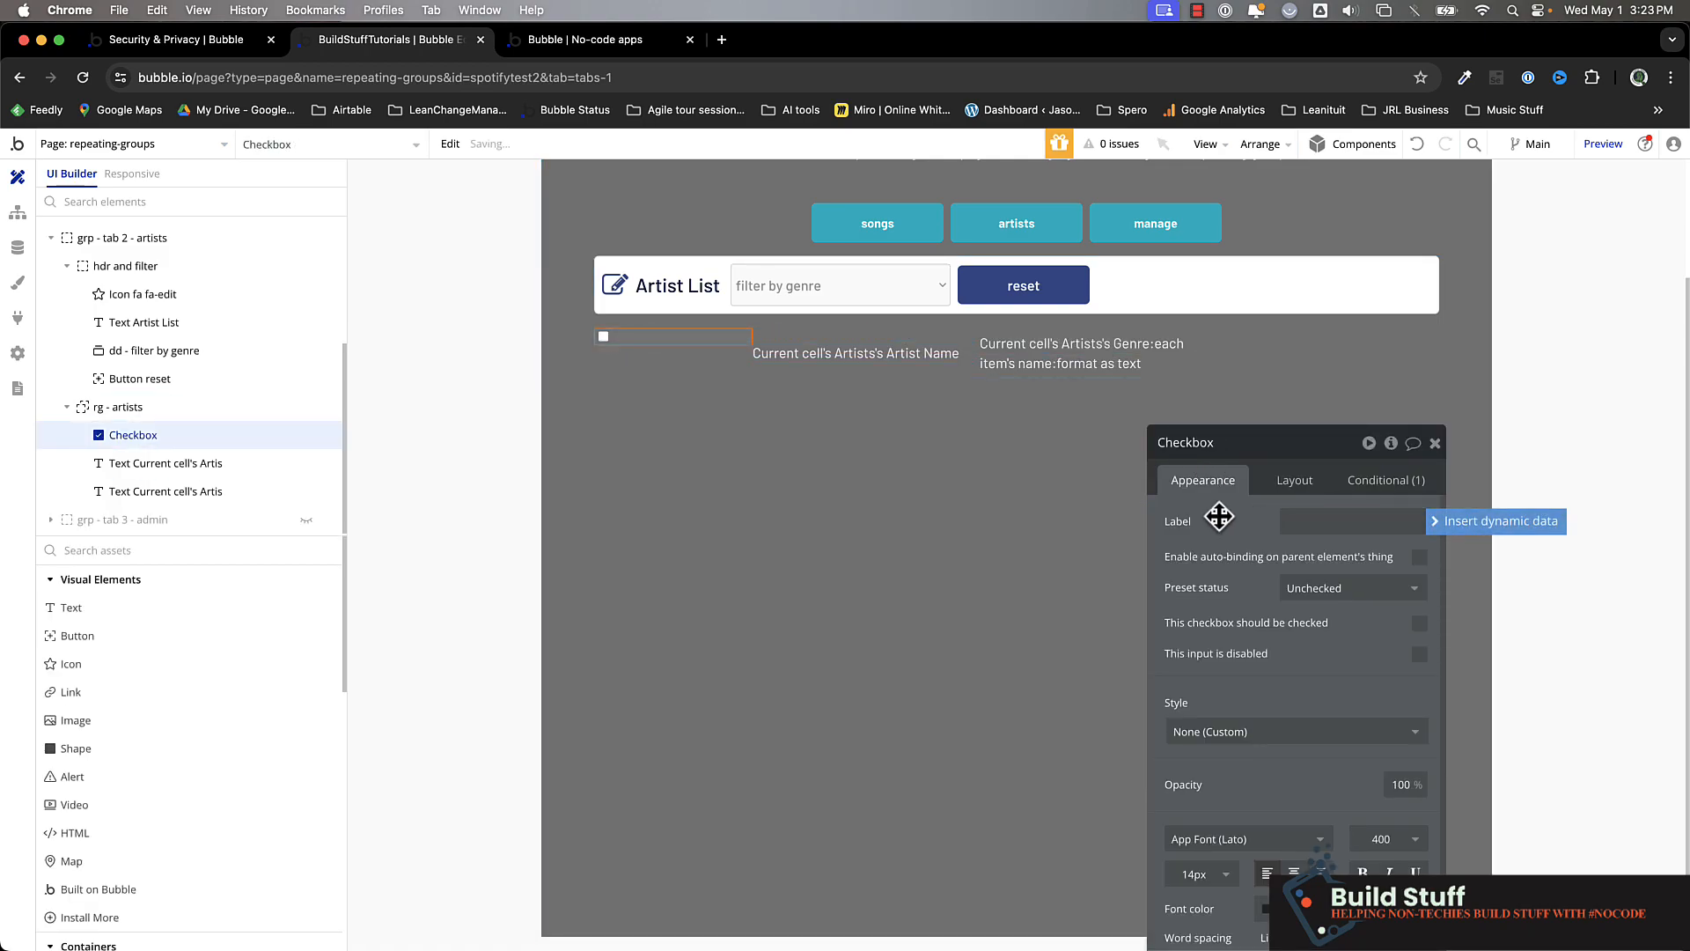
Step: Remove the checkbox's fixed width, fit its width to content, and center it vertically in the row
{"action": "left_click", "coordinate": [1294, 480]}
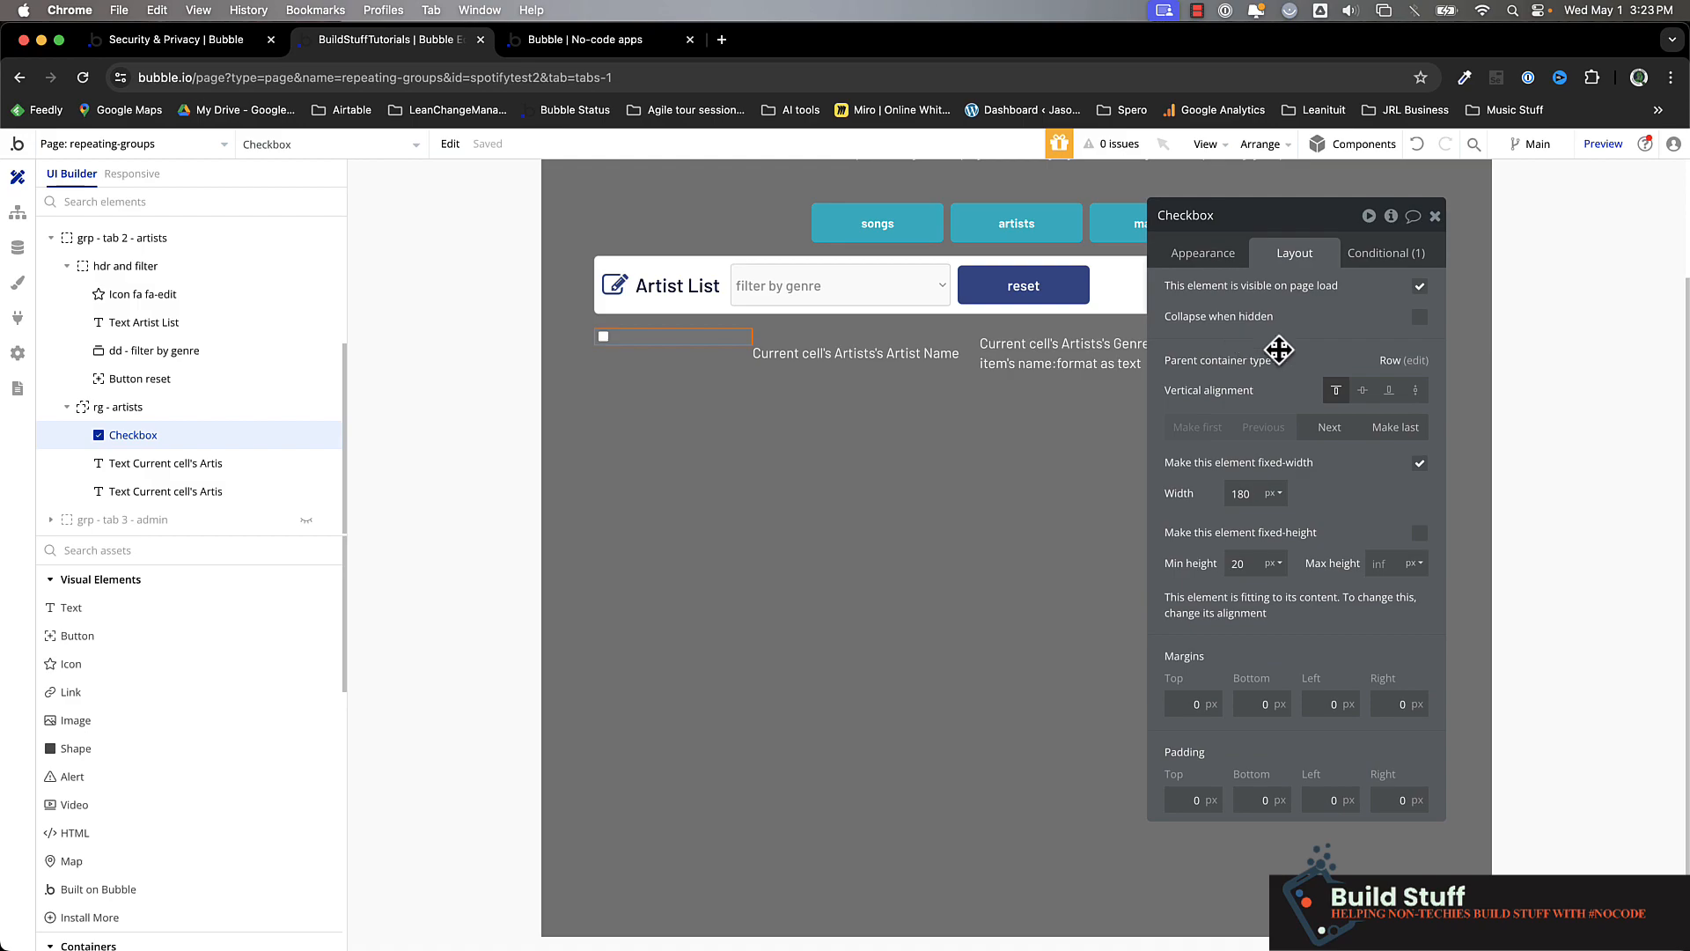
{"action": "left_click", "coordinate": [1419, 463]}
{"action": "left_click", "coordinate": [1418, 533]}
{"action": "left_click", "coordinate": [1362, 390]}
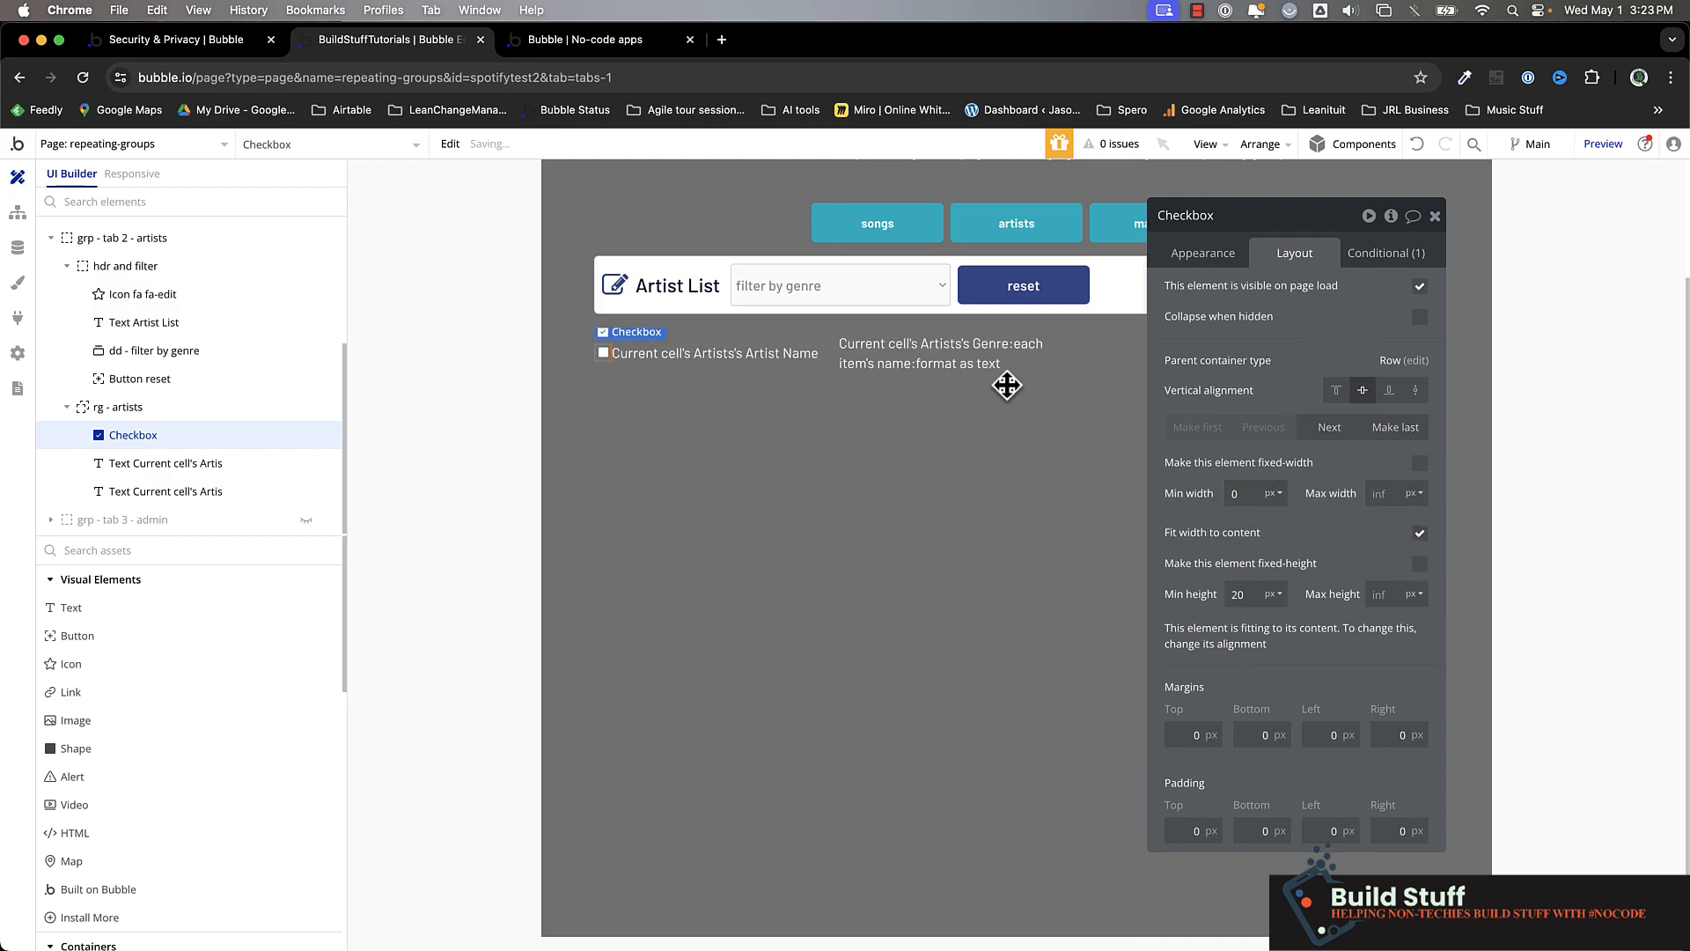
{"action": "left_click", "coordinate": [1203, 253]}
{"action": "left_click", "coordinate": [1347, 294]}
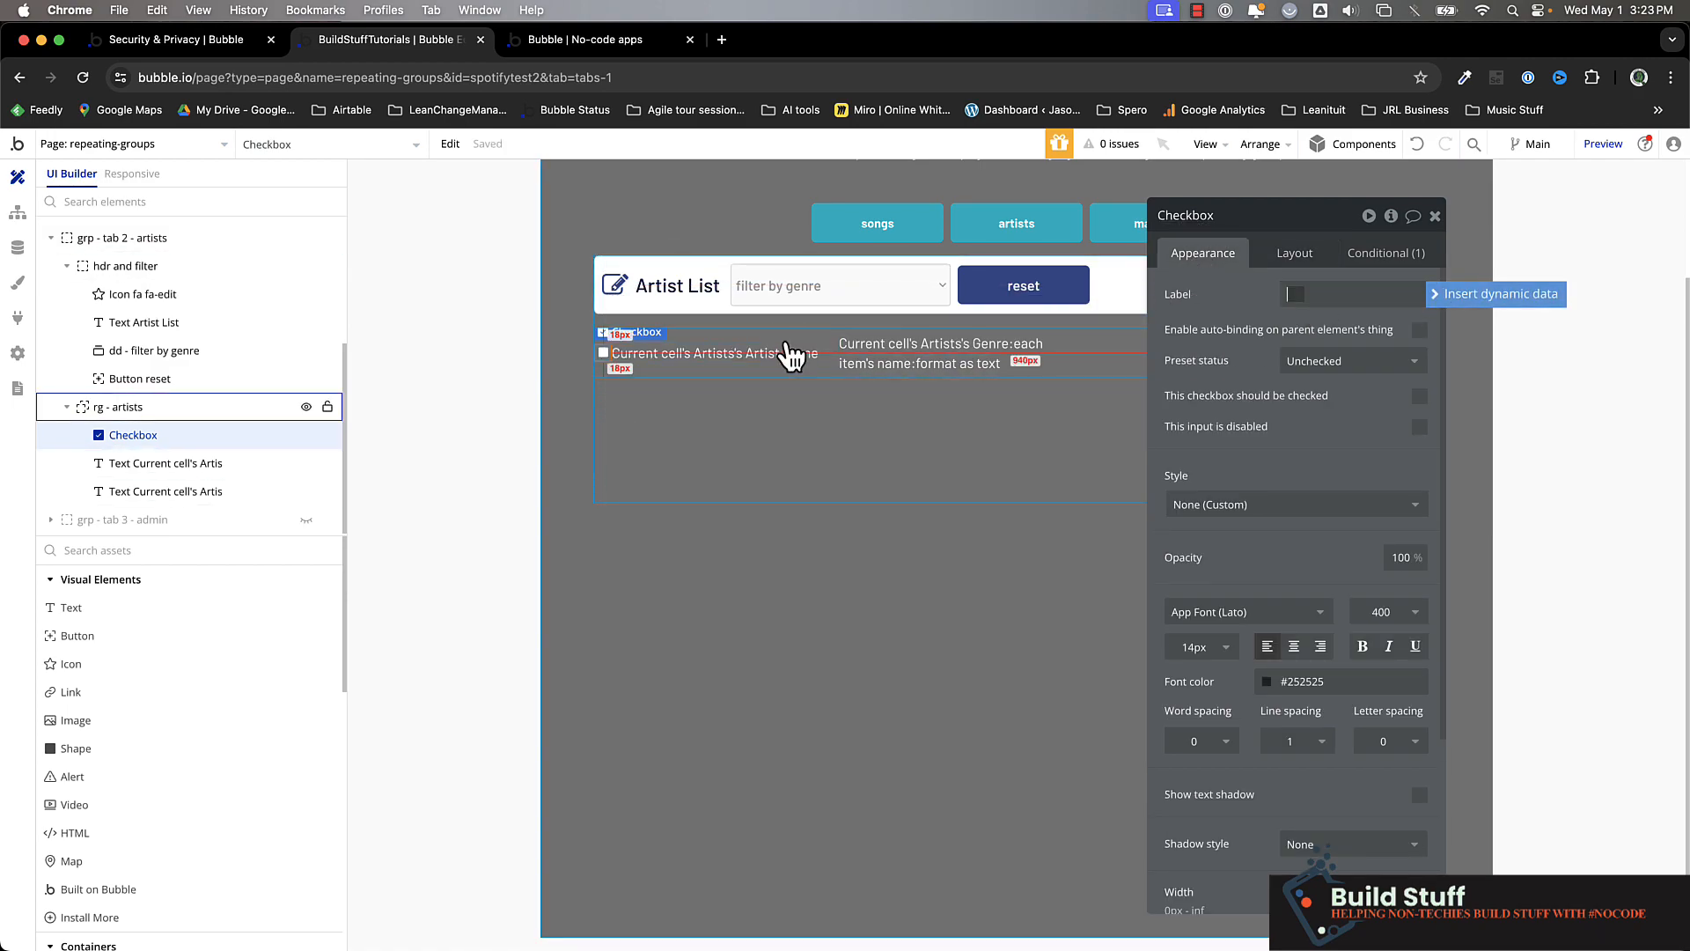
{"action": "left_click", "coordinate": [751, 352]}
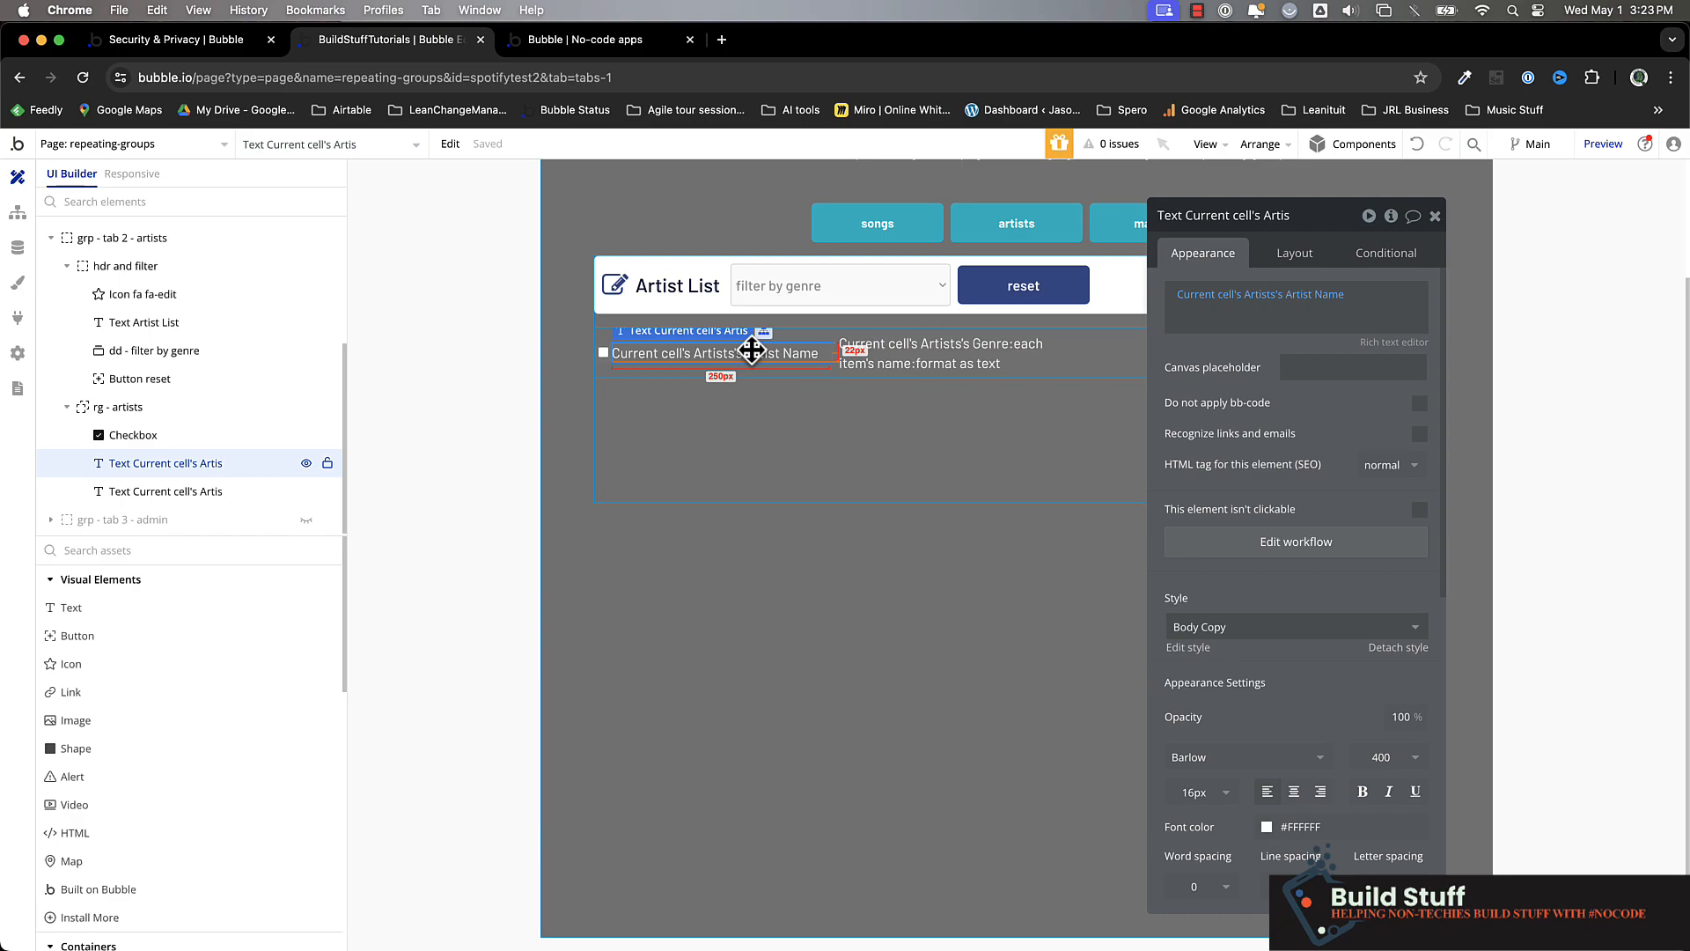
Step: Make the checkbox not visible on page load and collapsed when hidden
{"action": "left_click", "coordinate": [605, 354]}
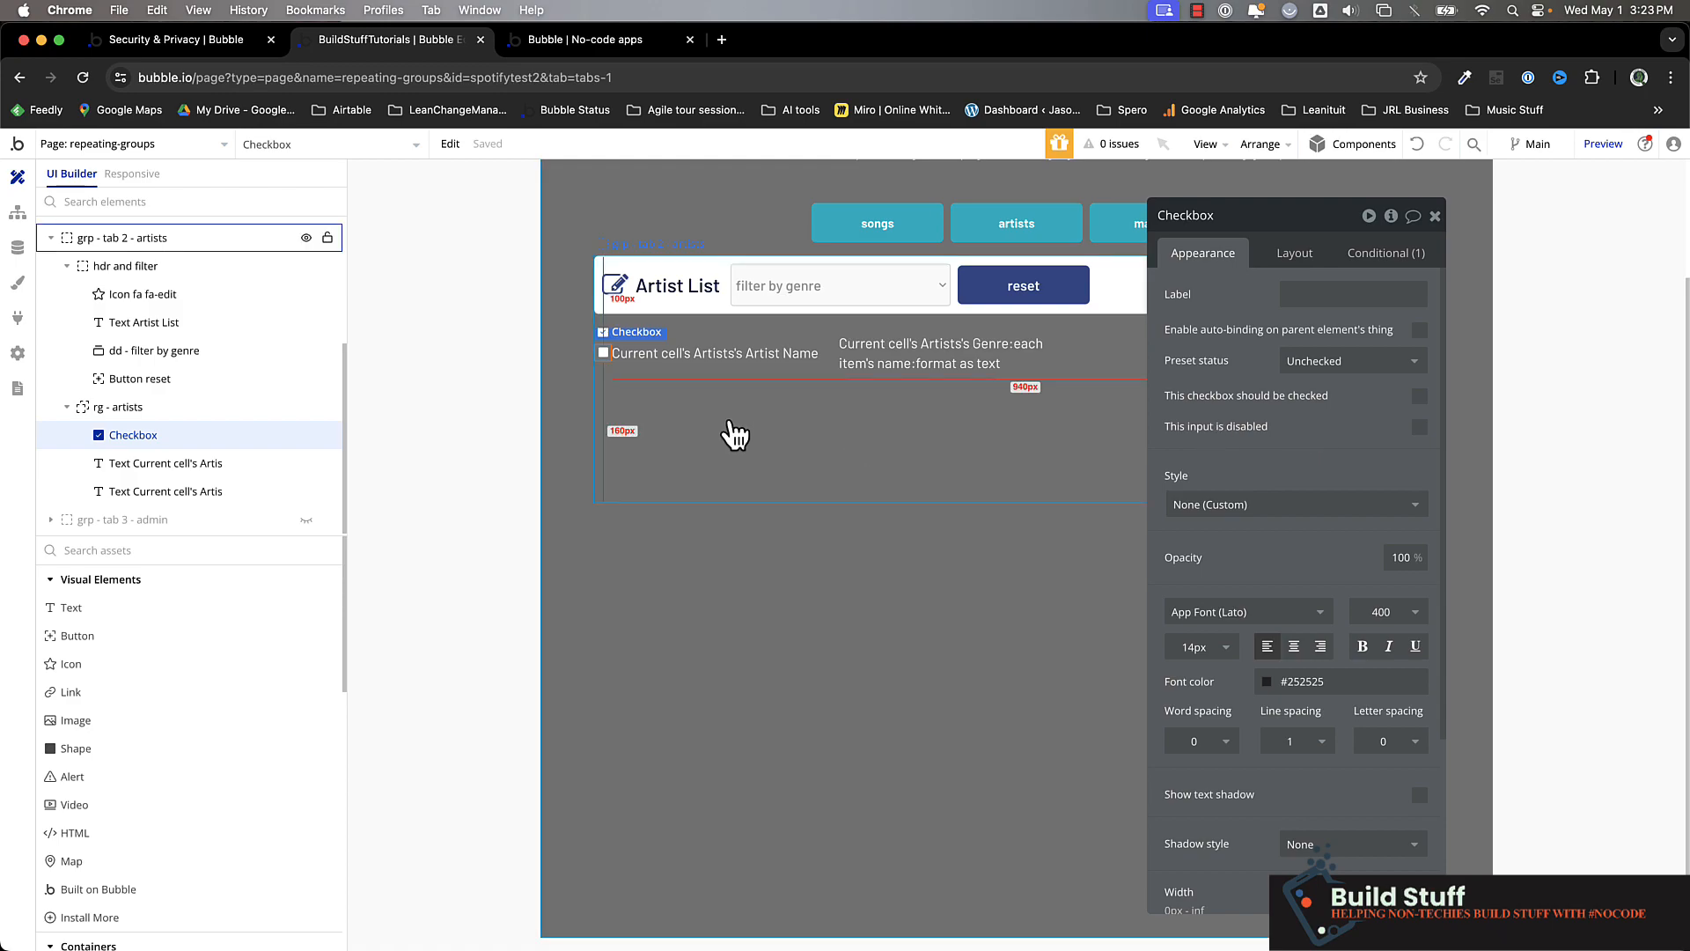
{"action": "left_click", "coordinate": [1292, 255]}
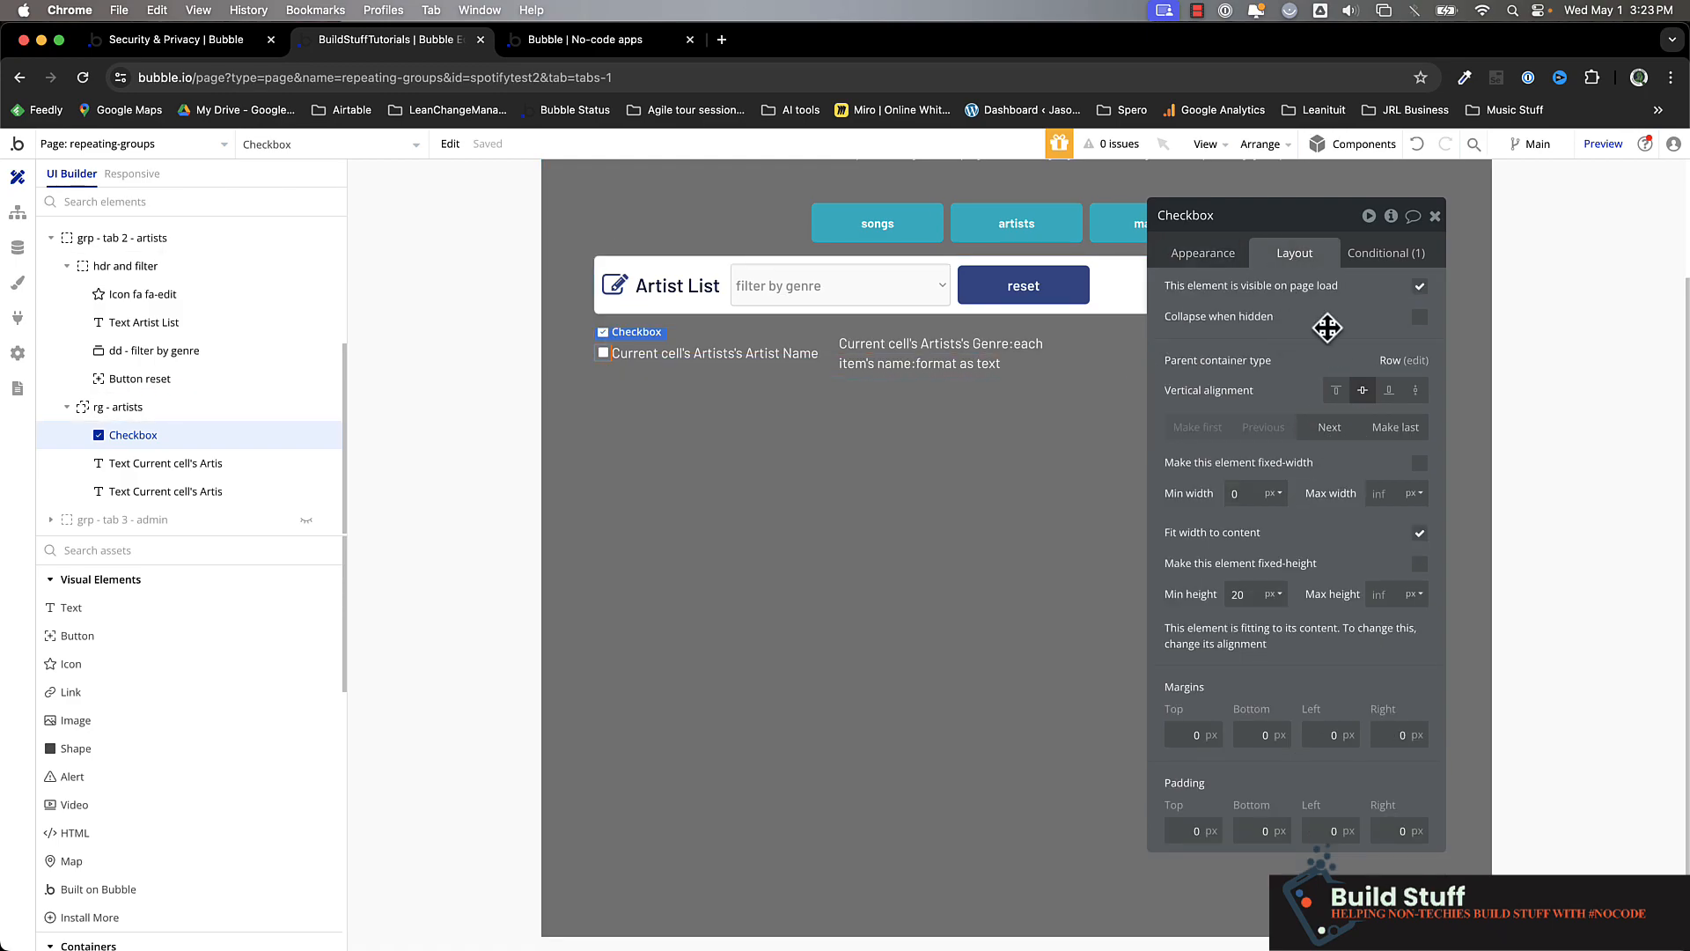
{"action": "left_click", "coordinate": [1419, 287]}
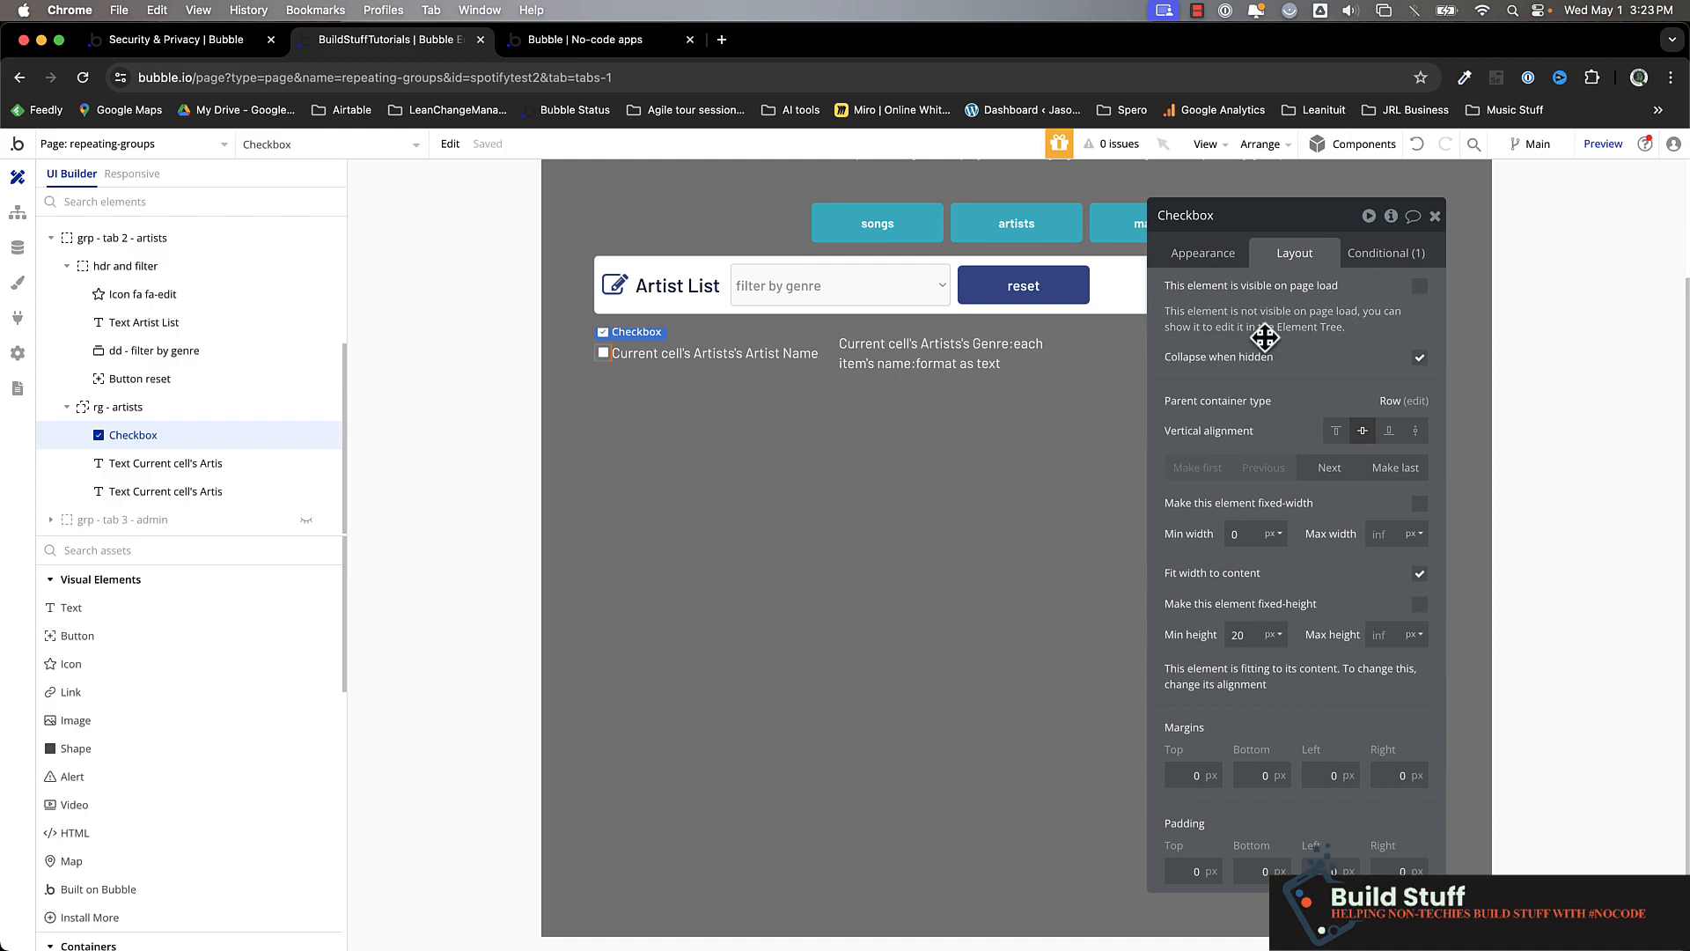
Step: Add a condition to the checkbox that makes it visible when repeating-groups's bulk edit? is true
{"action": "left_click", "coordinate": [1388, 255]}
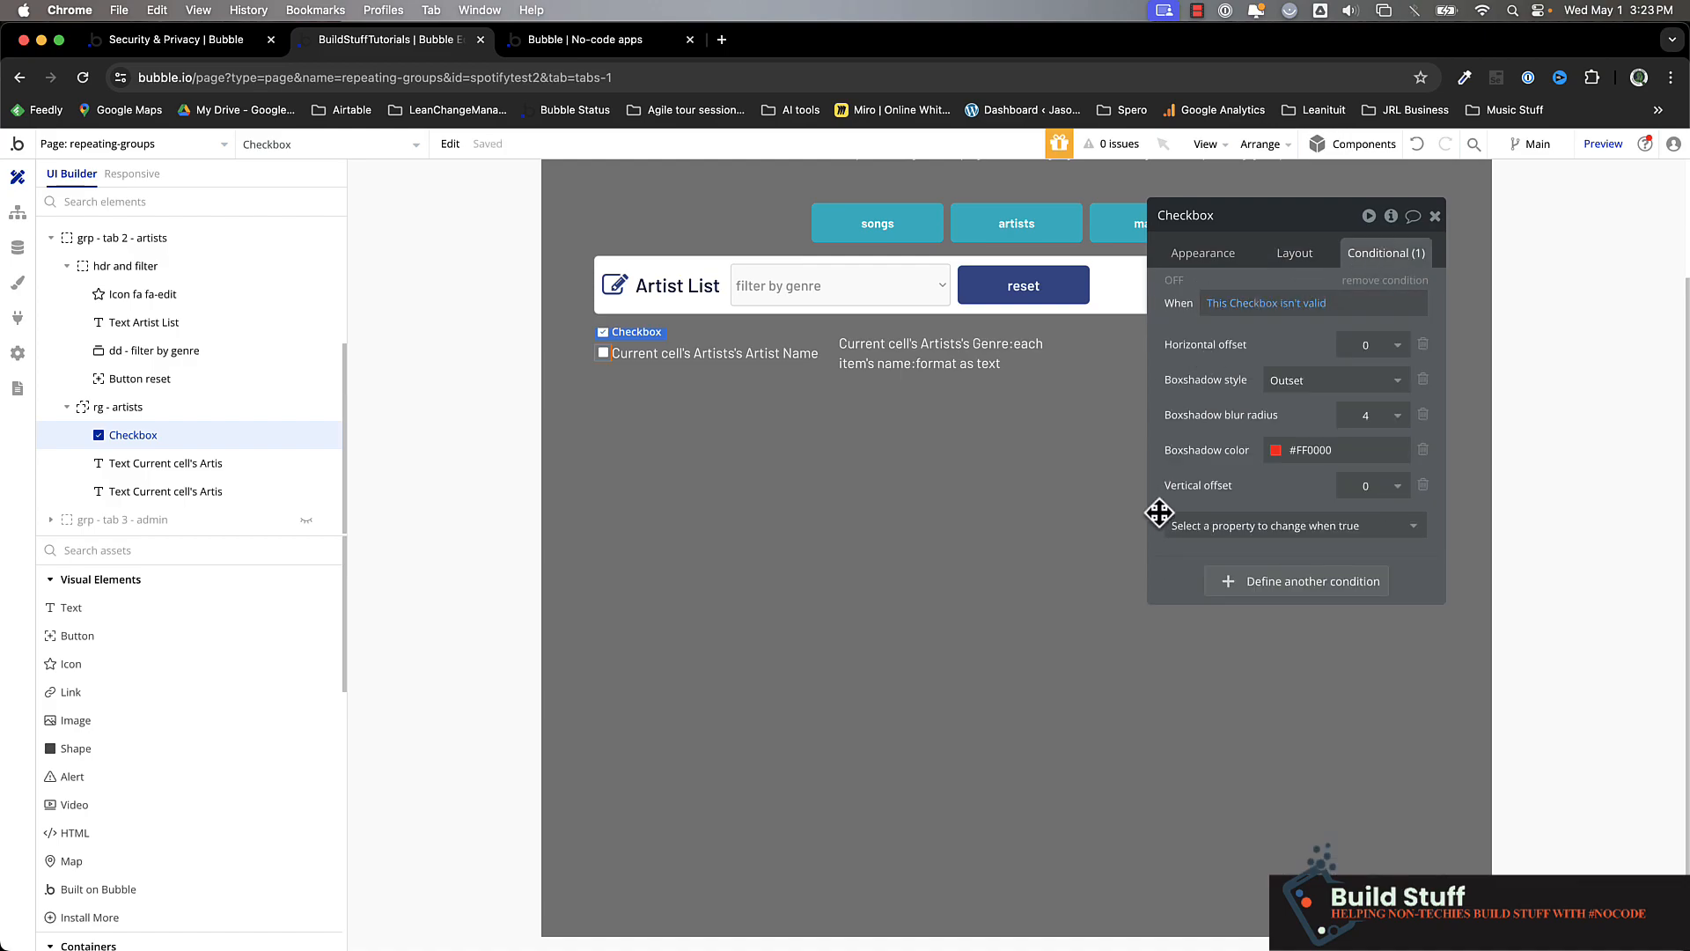
{"action": "left_click", "coordinate": [1300, 582]}
{"action": "left_click", "coordinate": [1228, 584]}
{"action": "type", "text": "rec"}
{"action": "key", "text": "BackSpace"}
{"action": "type", "text": "p"}
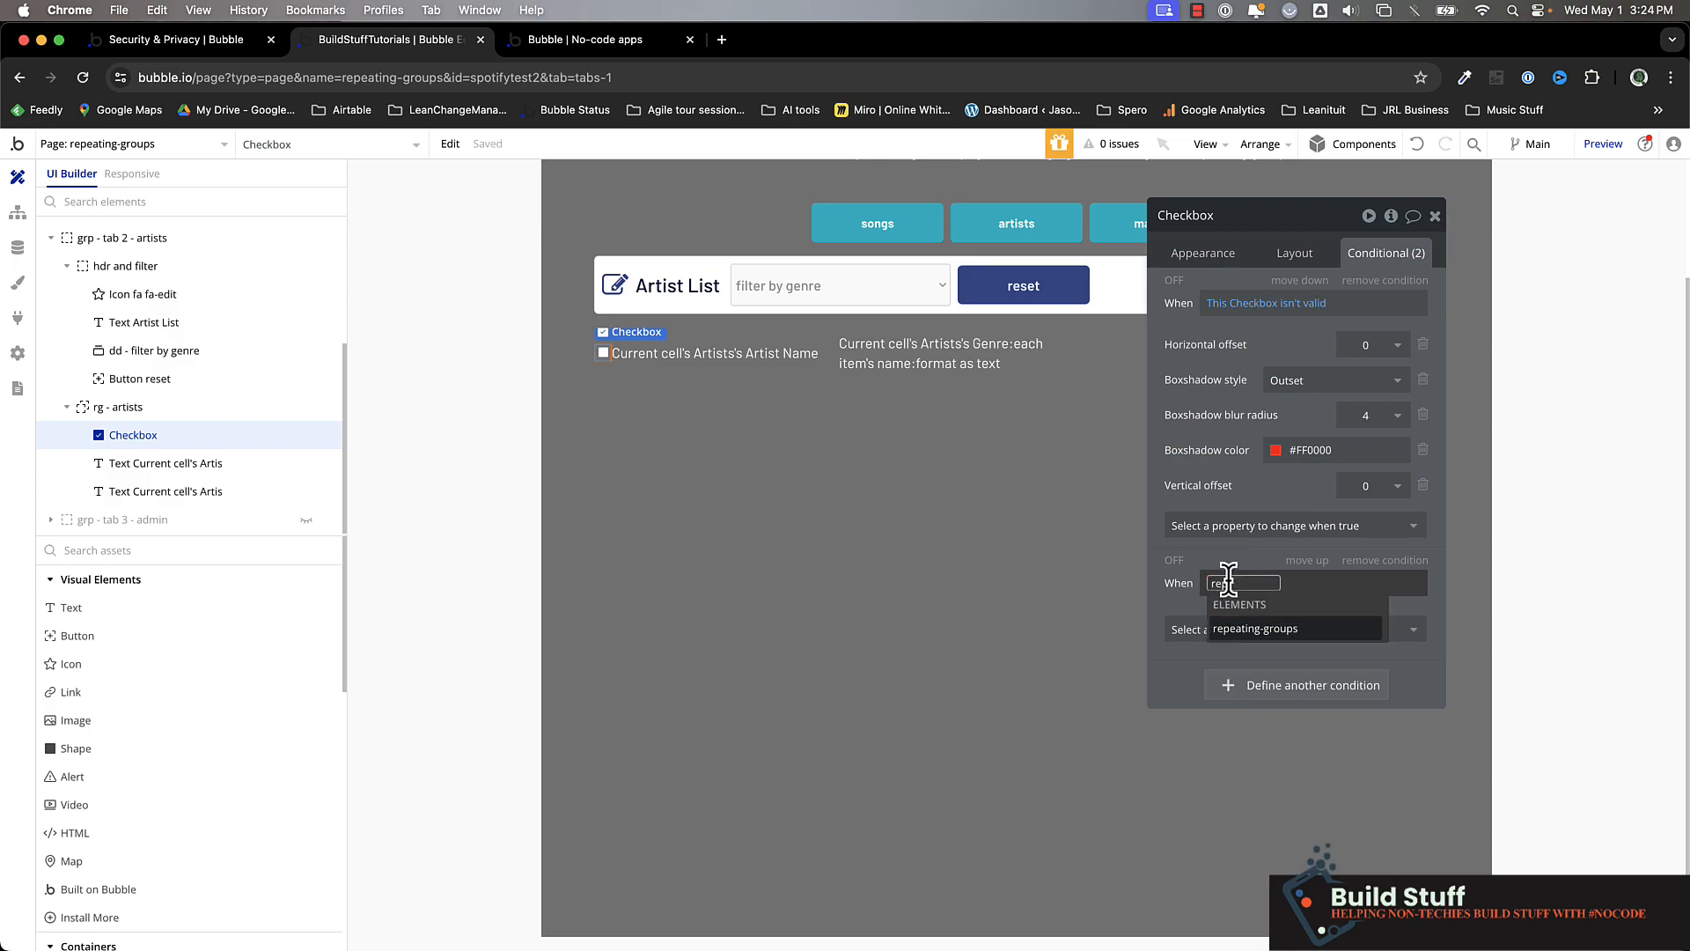
{"action": "left_click", "coordinate": [1236, 634]}
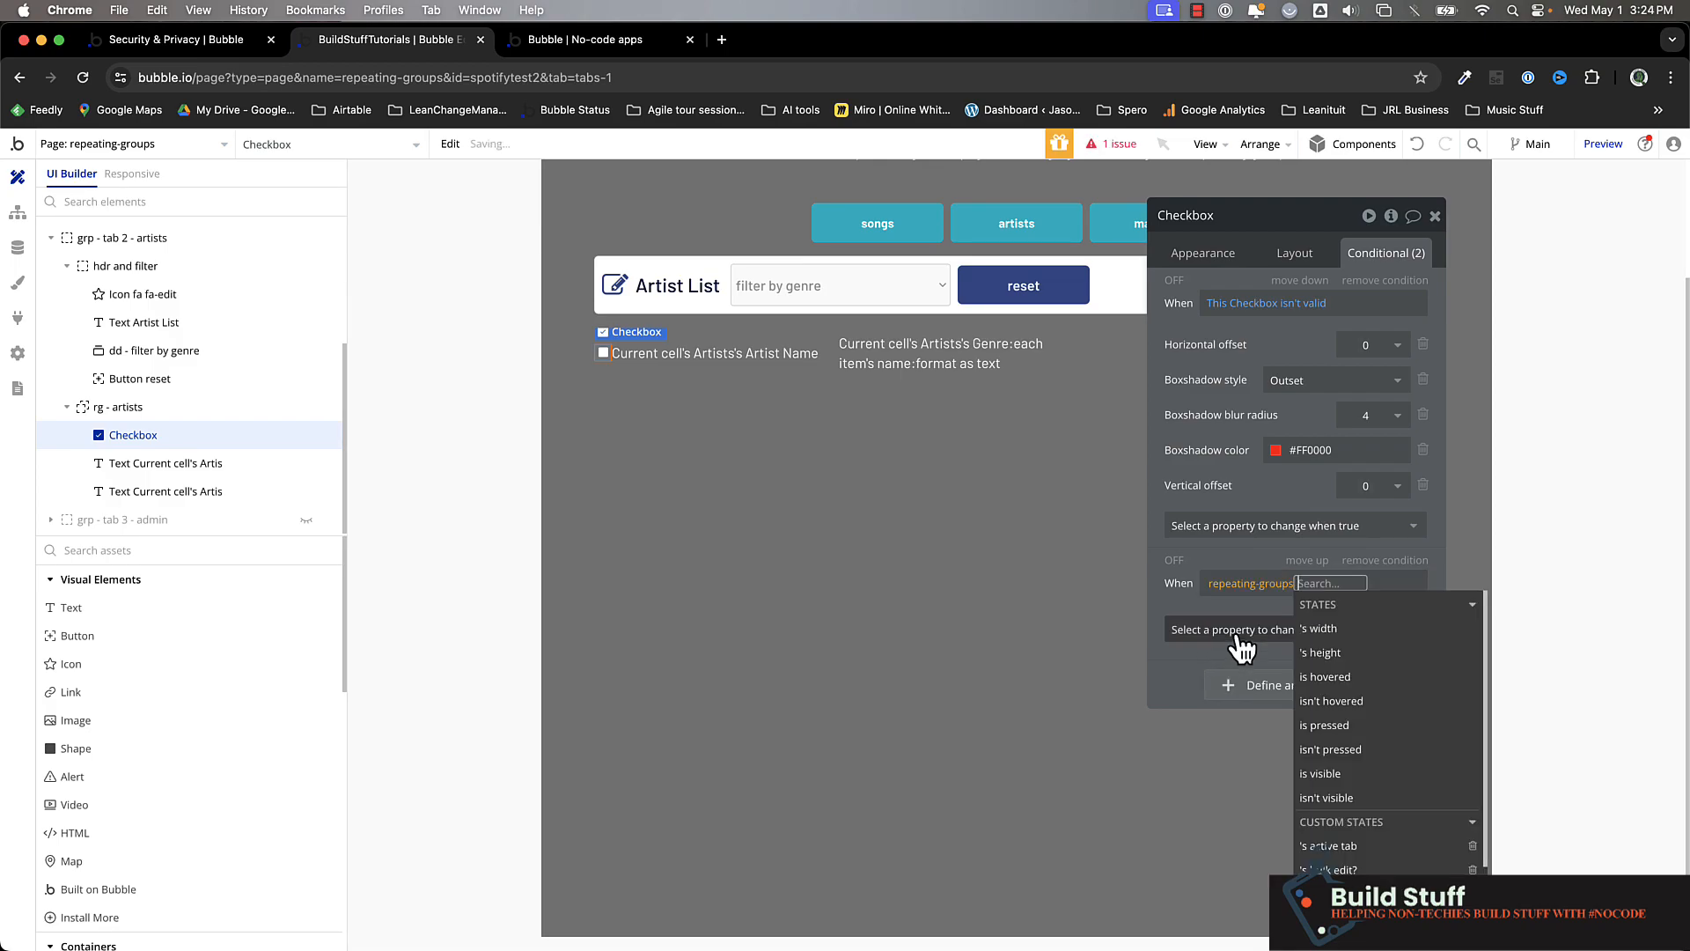
{"action": "left_click", "coordinate": [1338, 870]}
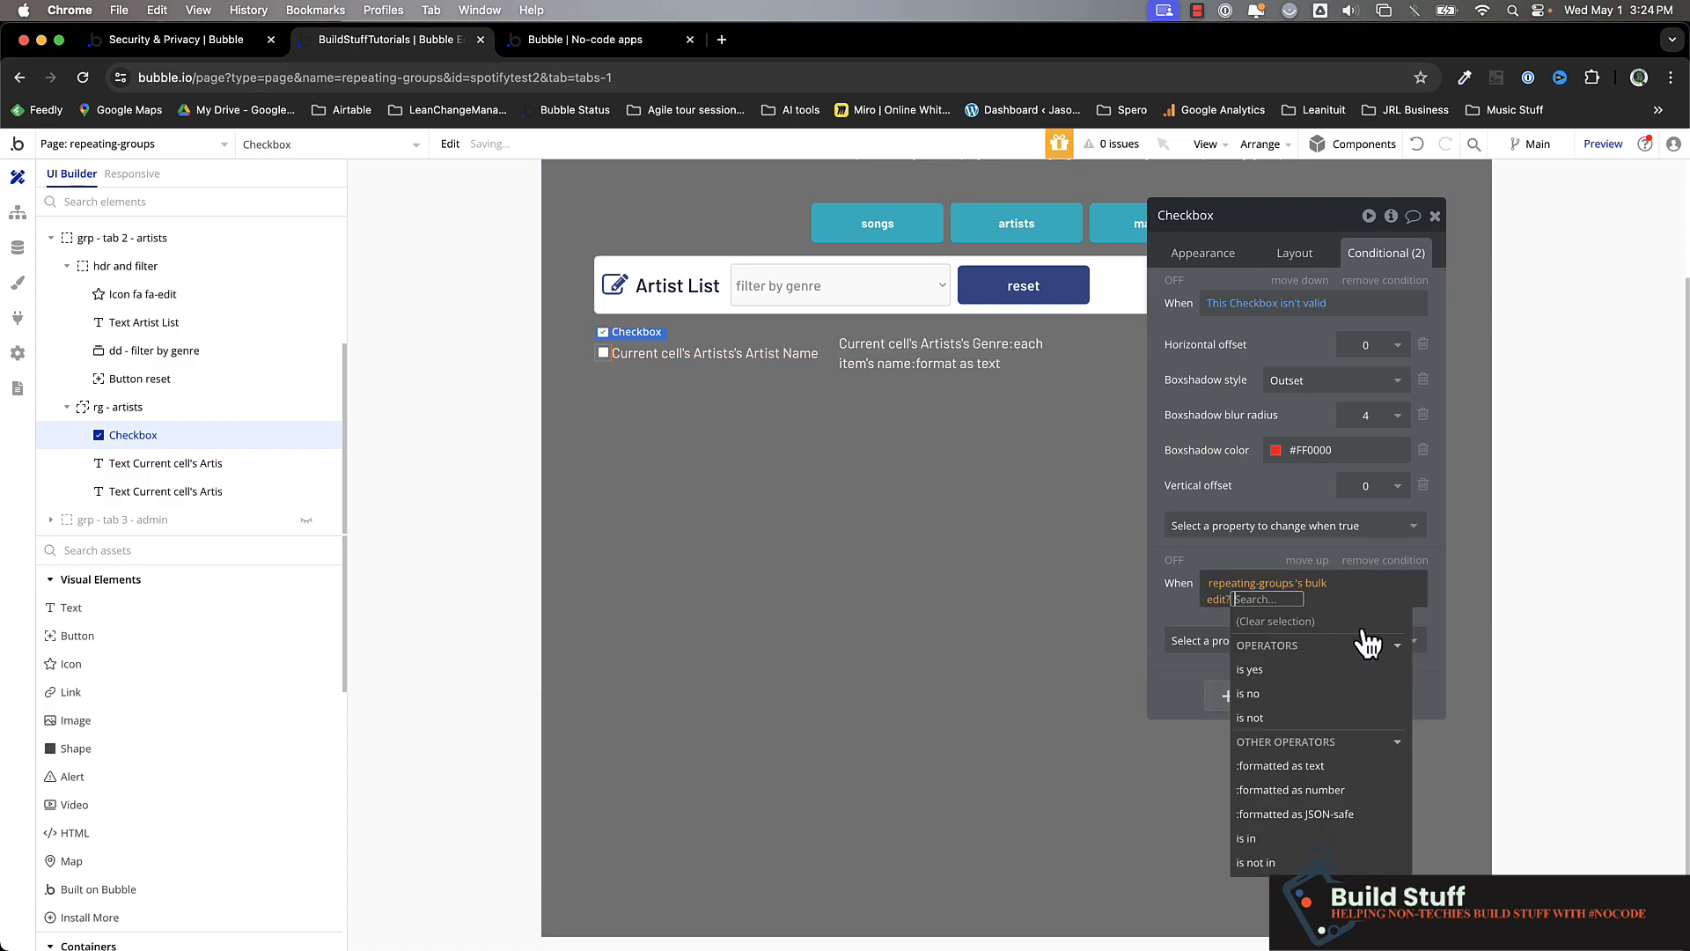
{"action": "left_click", "coordinate": [1180, 604]}
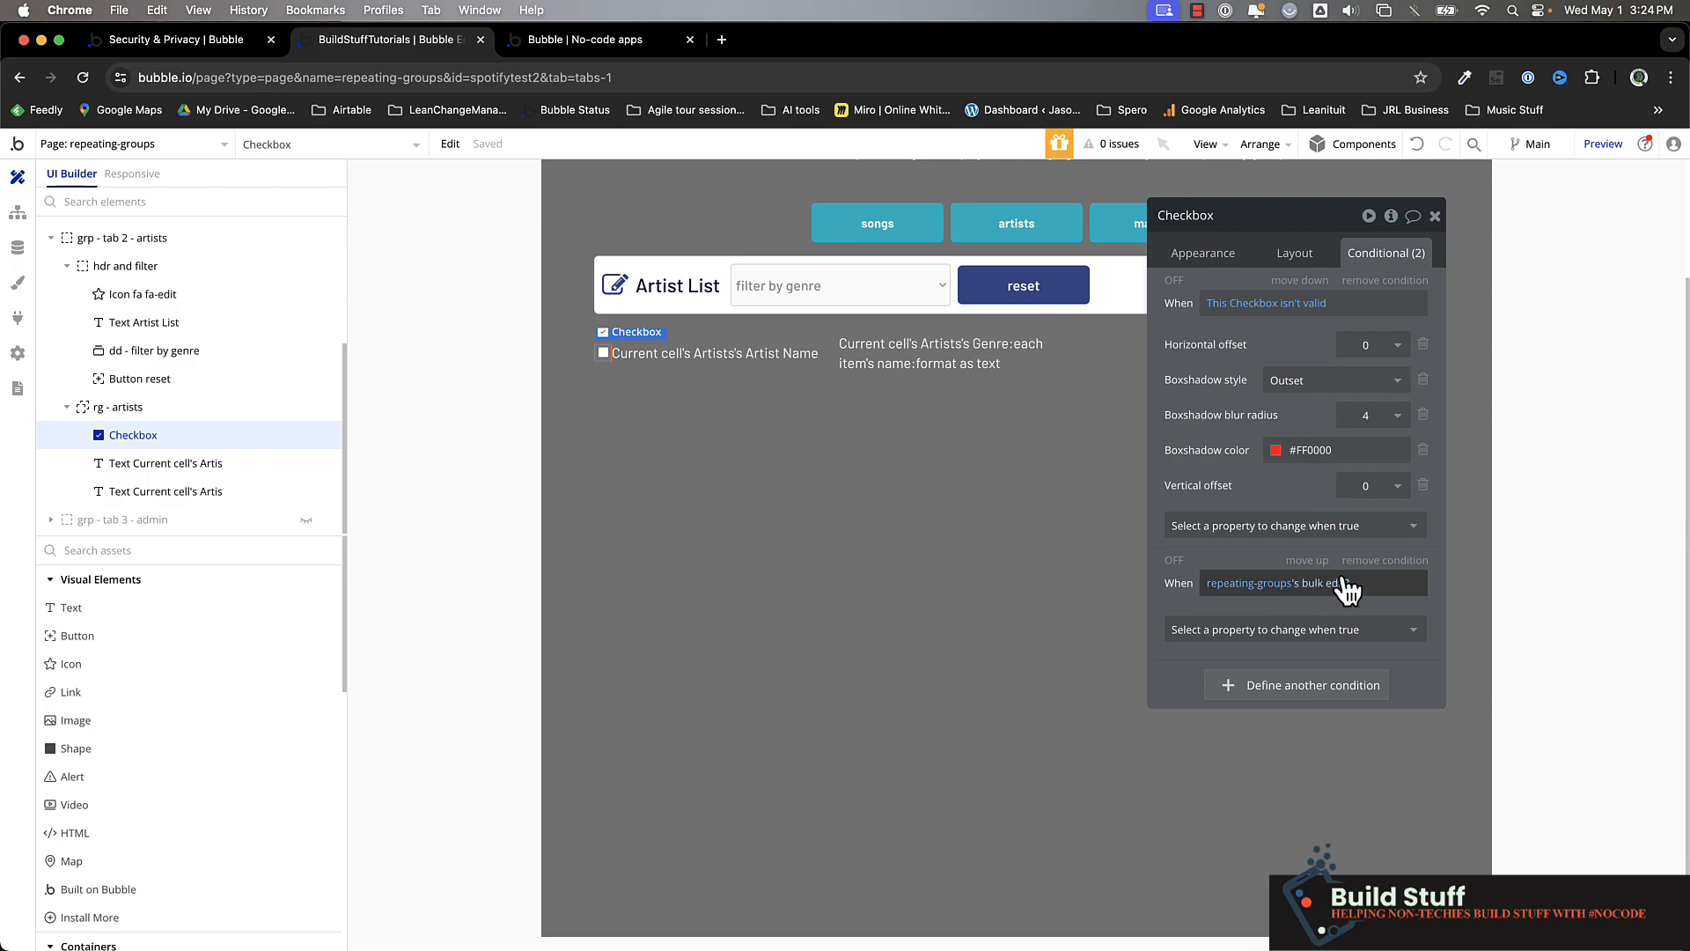
{"action": "left_click", "coordinate": [1232, 629]}
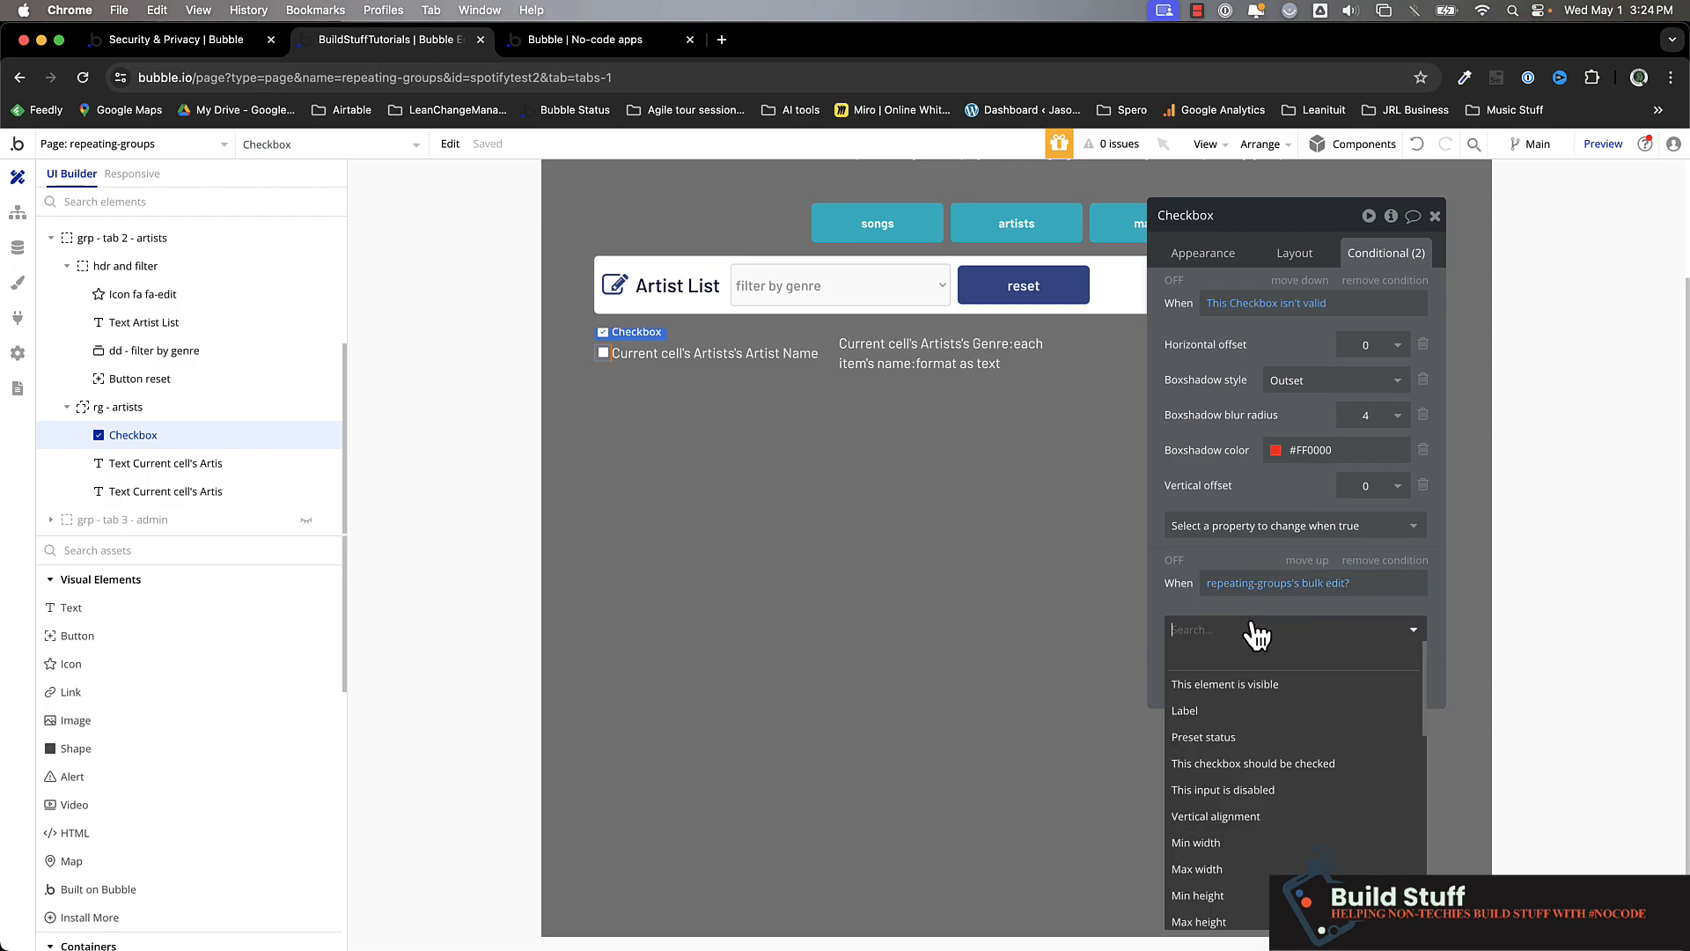
{"action": "left_click", "coordinate": [1232, 686]}
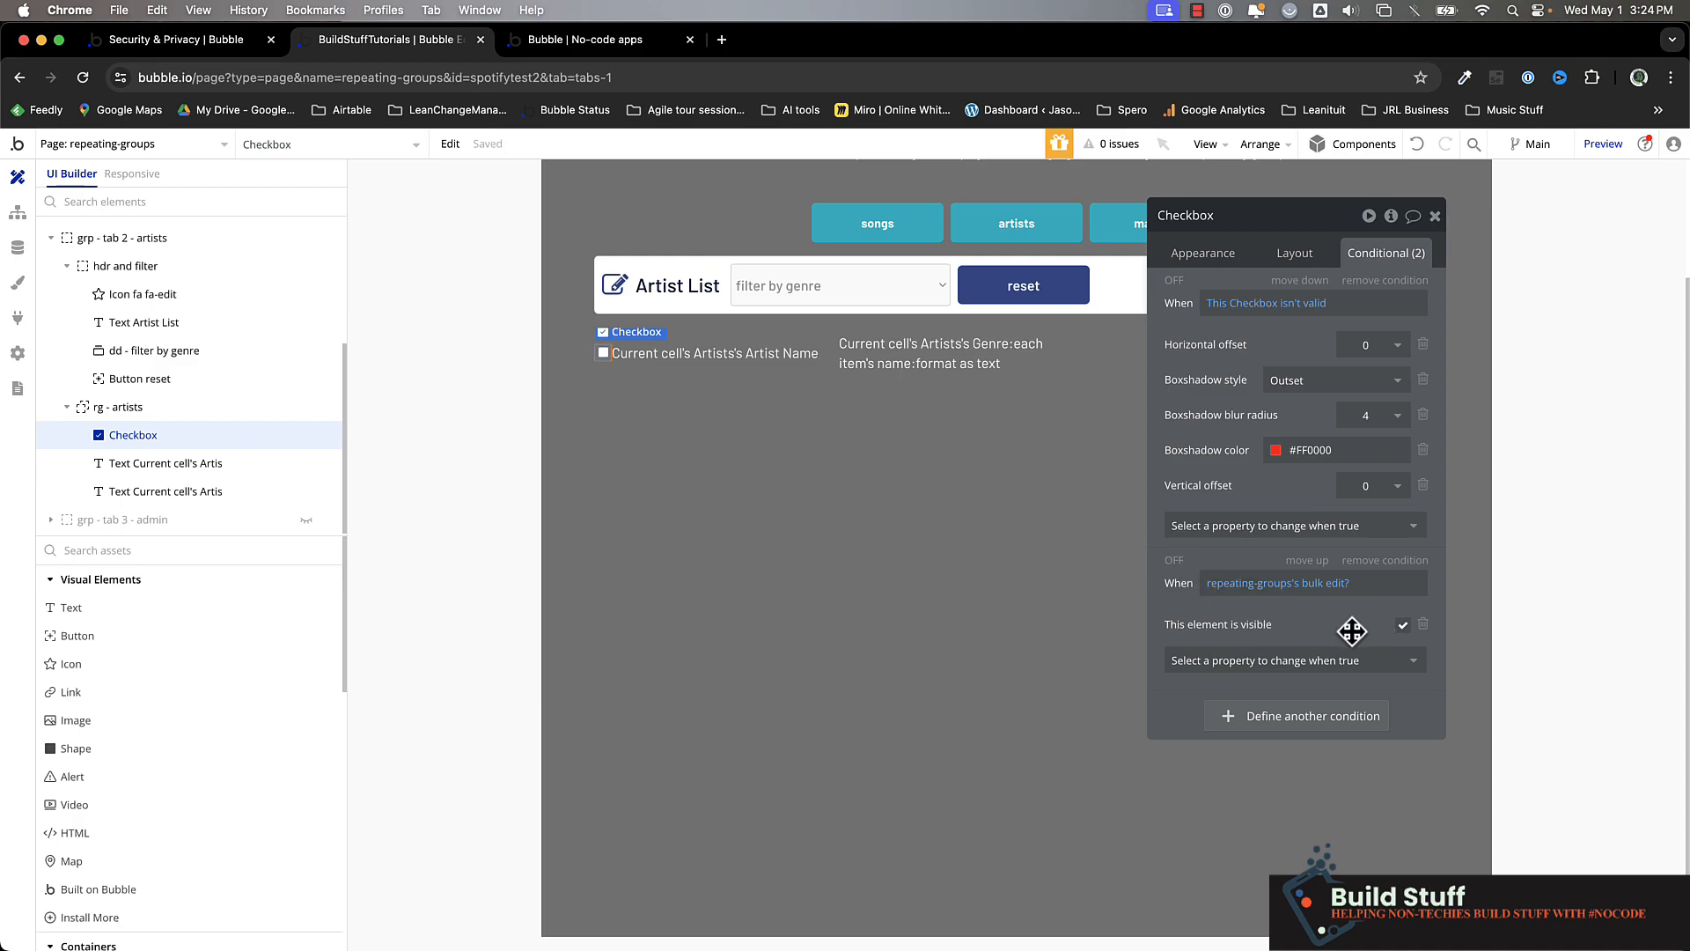
Step: Create a click workflow for the edit icon beside Artist List and add a Set state action to it
{"action": "left_click", "coordinate": [619, 279]}
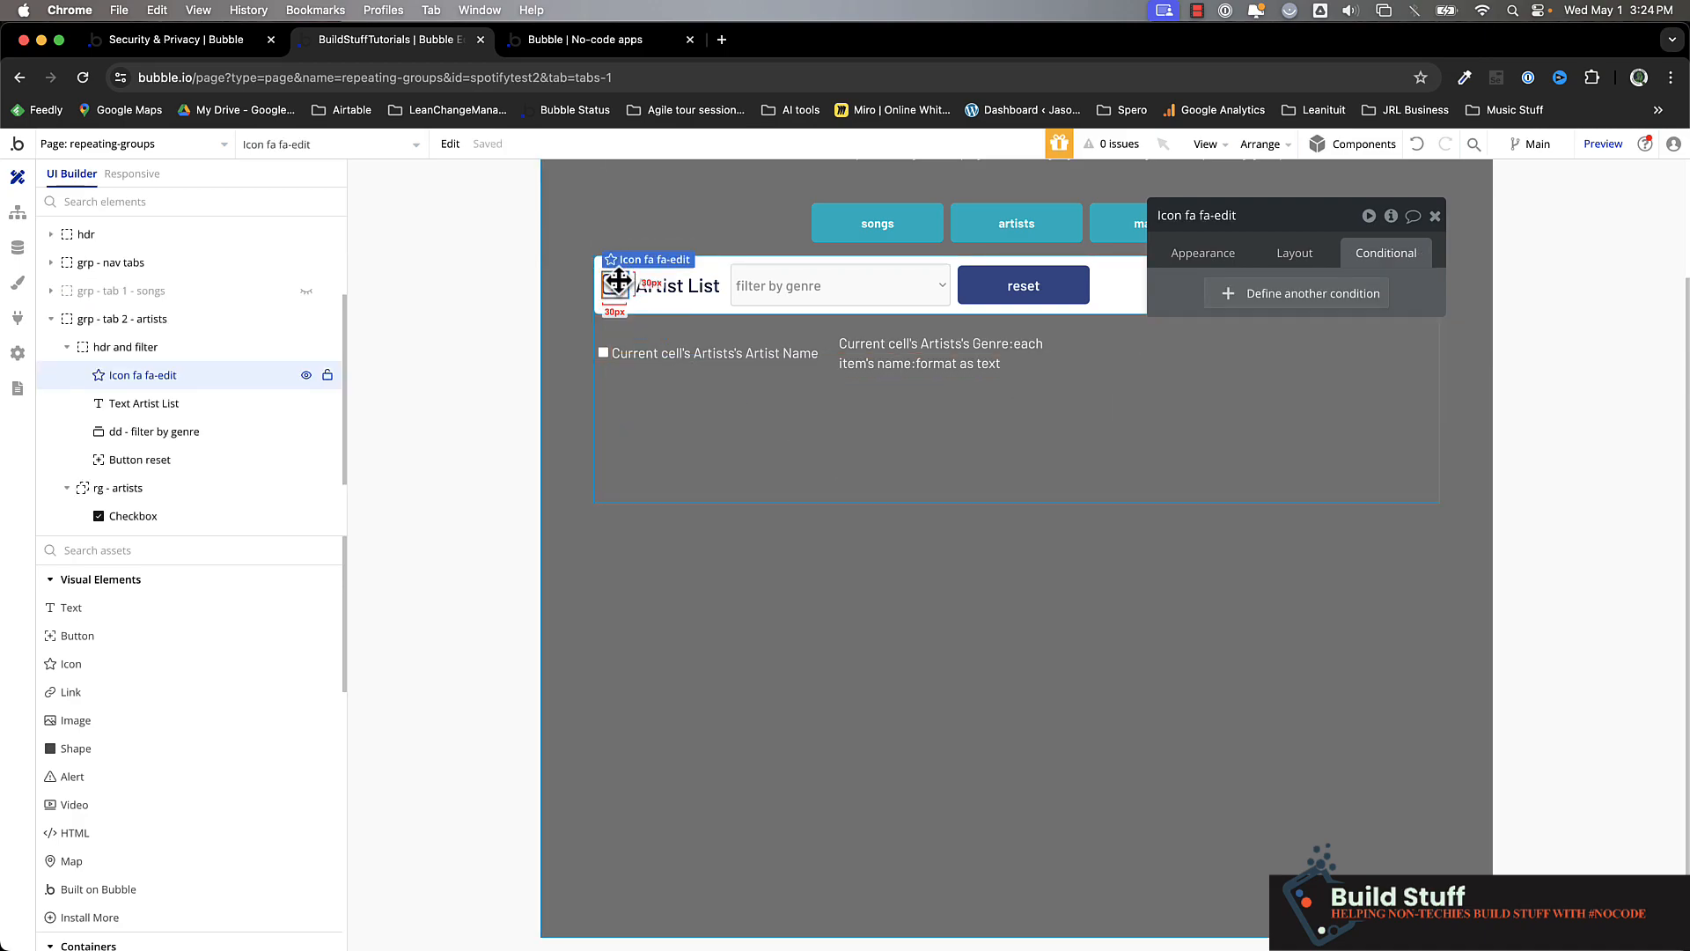
{"action": "left_click", "coordinate": [1205, 254]}
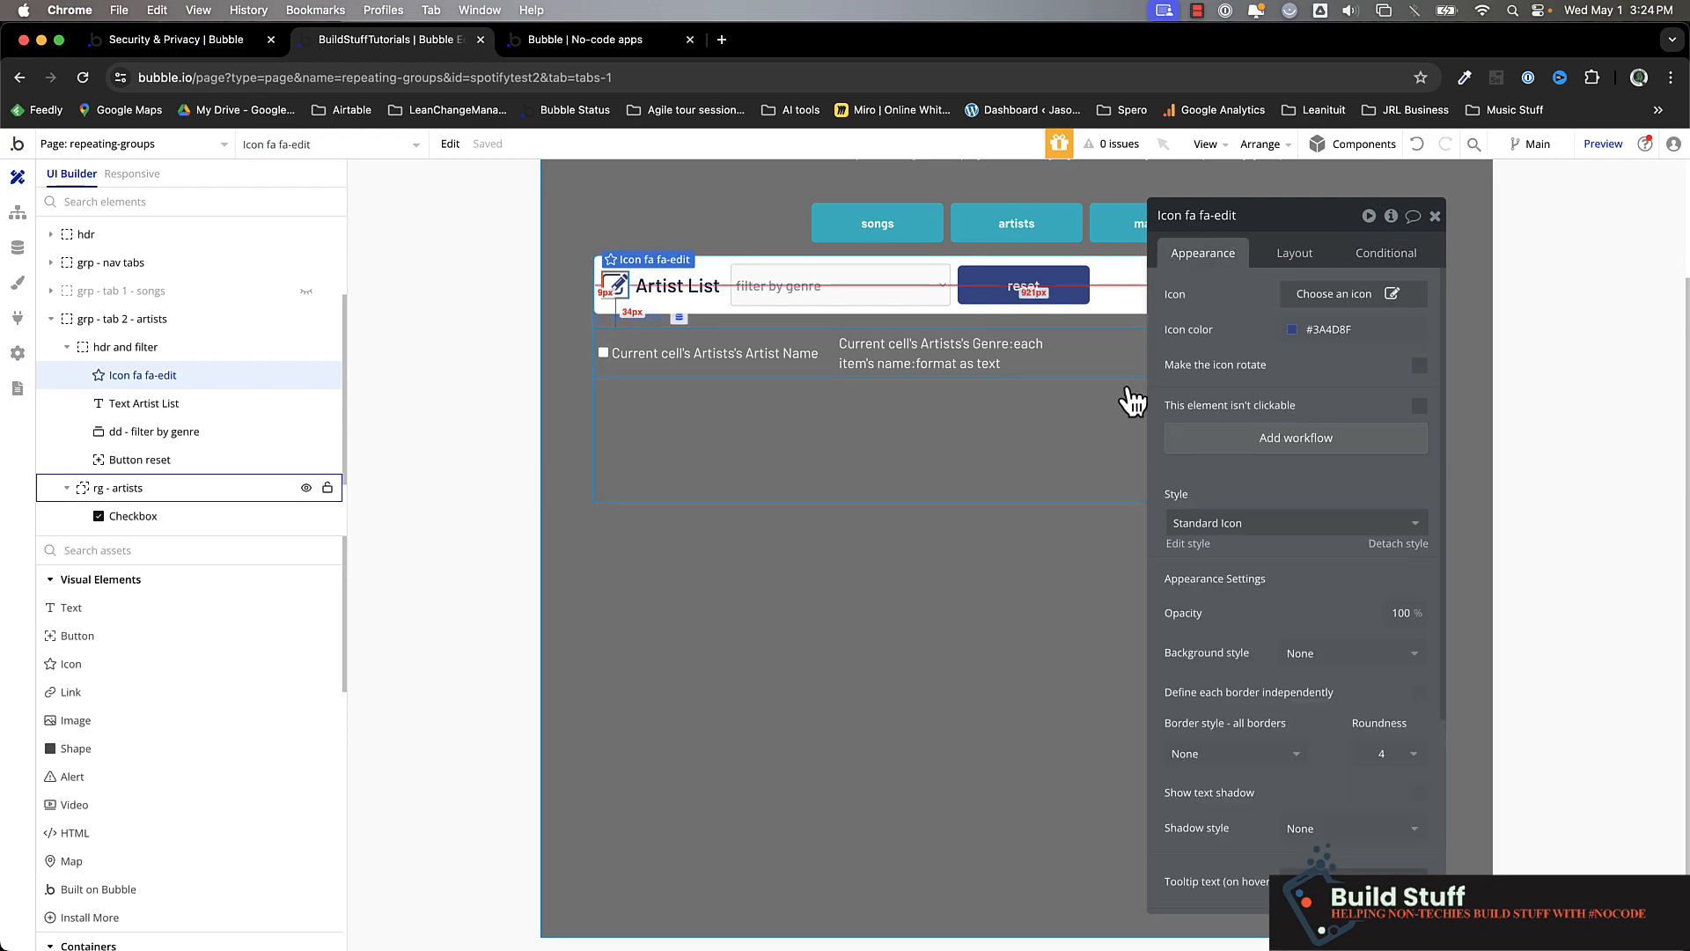
{"action": "left_click", "coordinate": [1300, 440]}
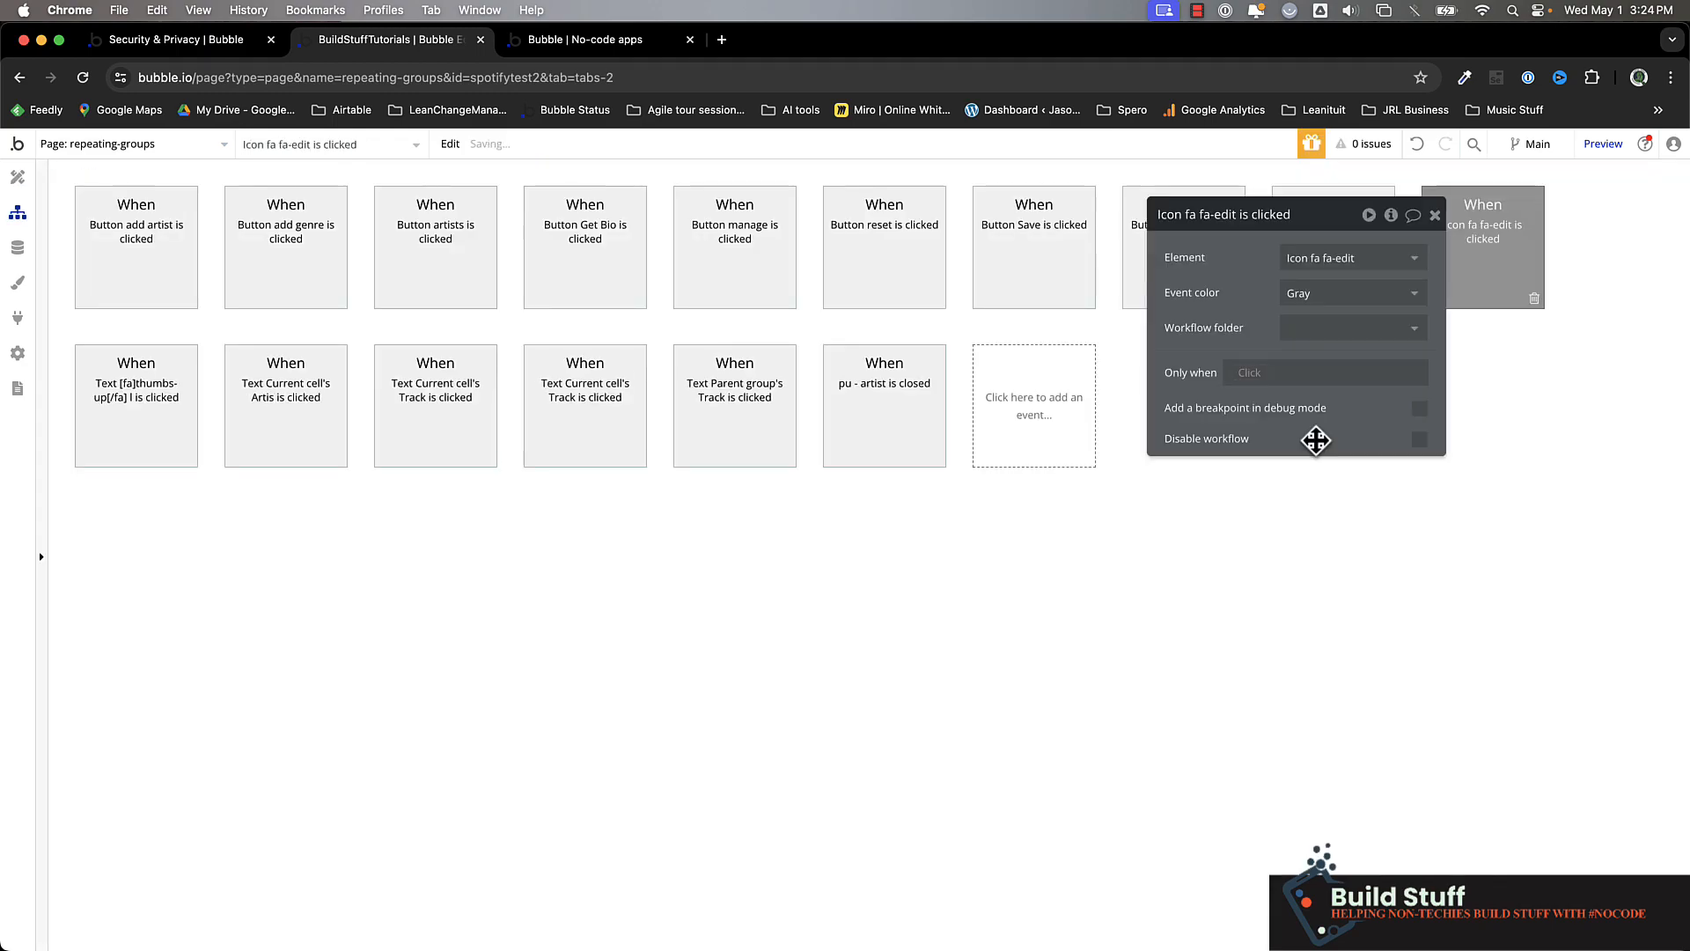
{"action": "left_click", "coordinate": [165, 377]}
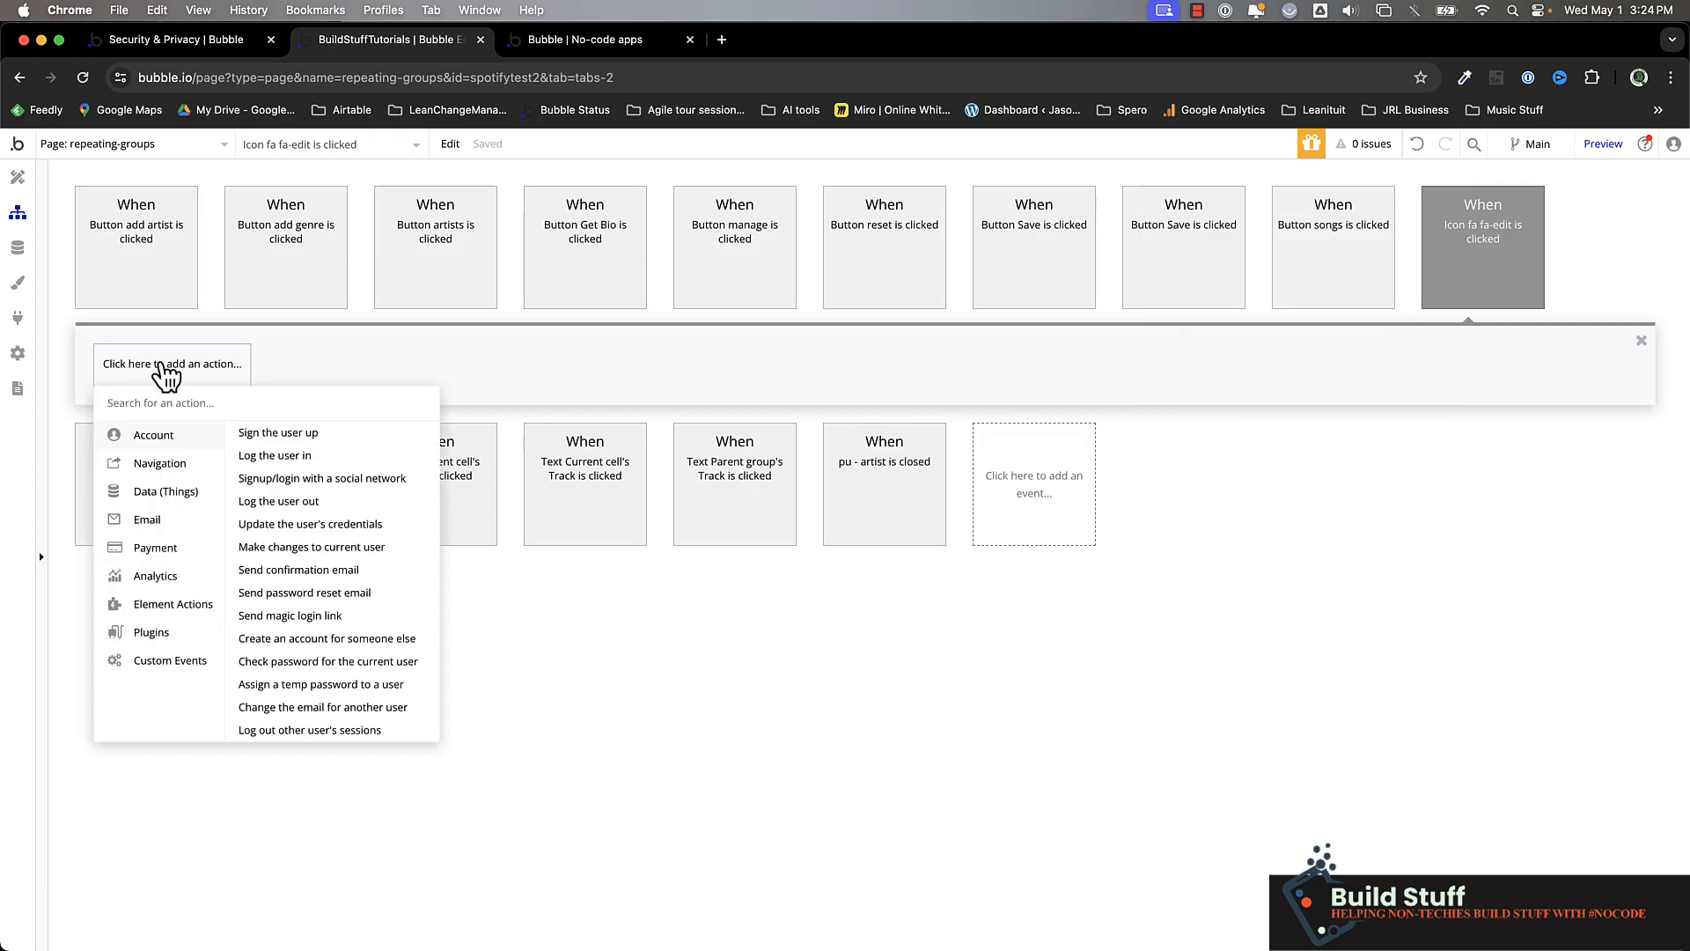
{"action": "type", "text": "sta"}
{"action": "left_click", "coordinate": [176, 432]}
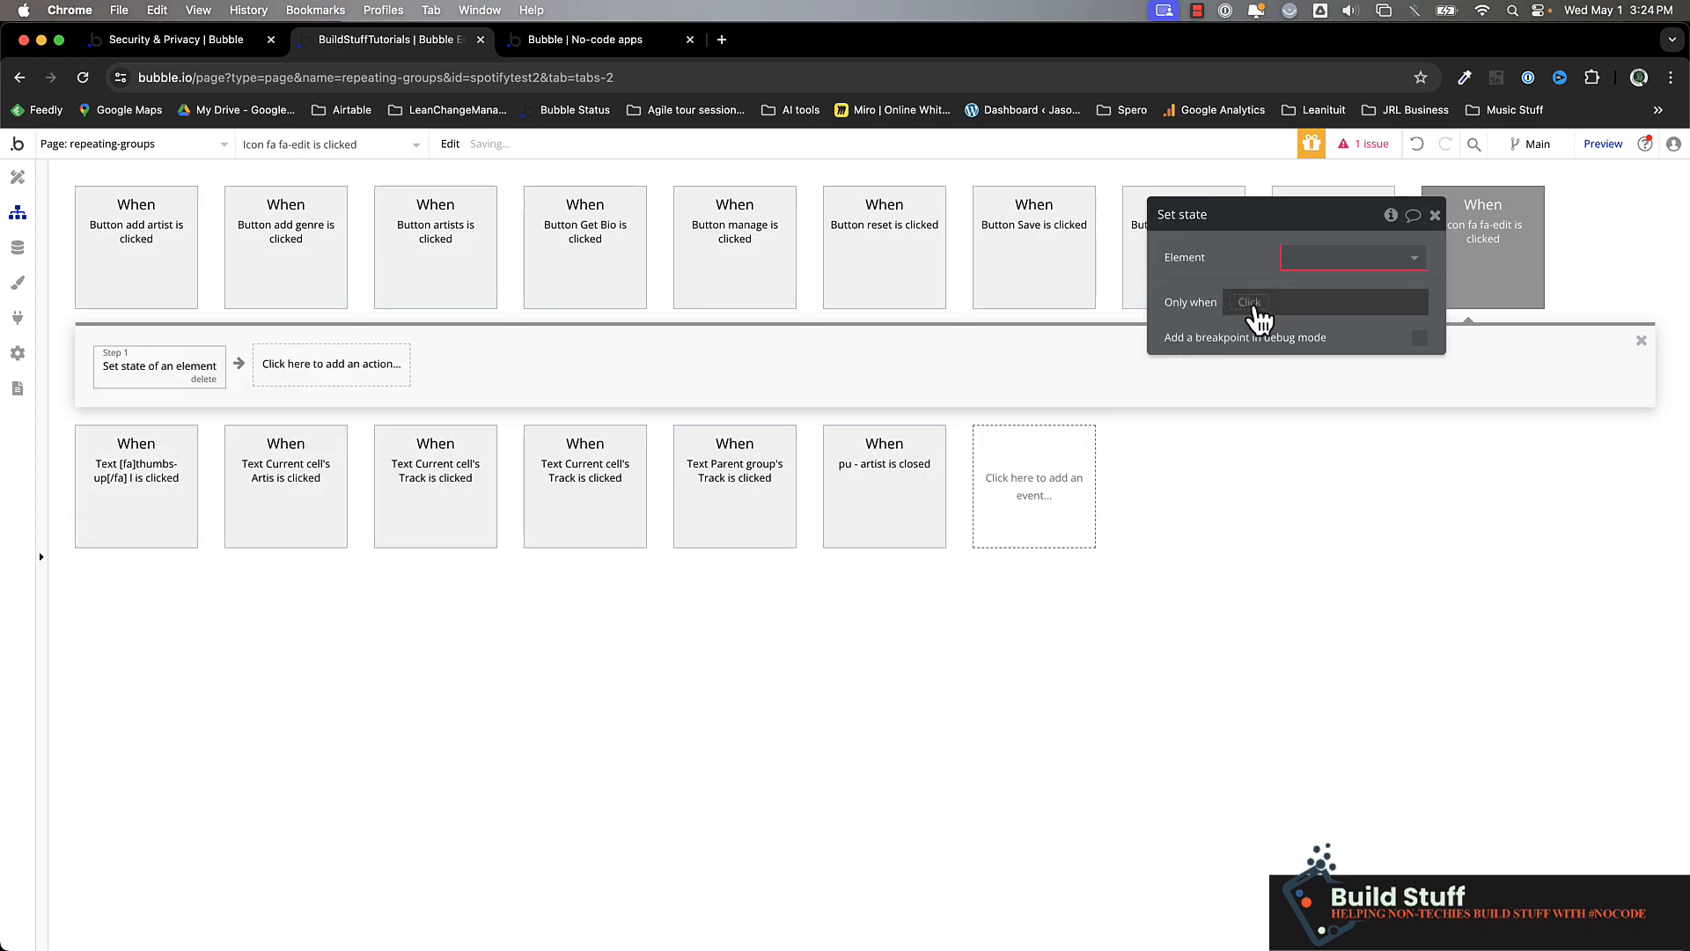
Step: Configure the Set state action to set the bulk edit? custom state of repeating-groups to "yes"
{"action": "left_click", "coordinate": [1311, 257]}
{"action": "type", "text": "re"}
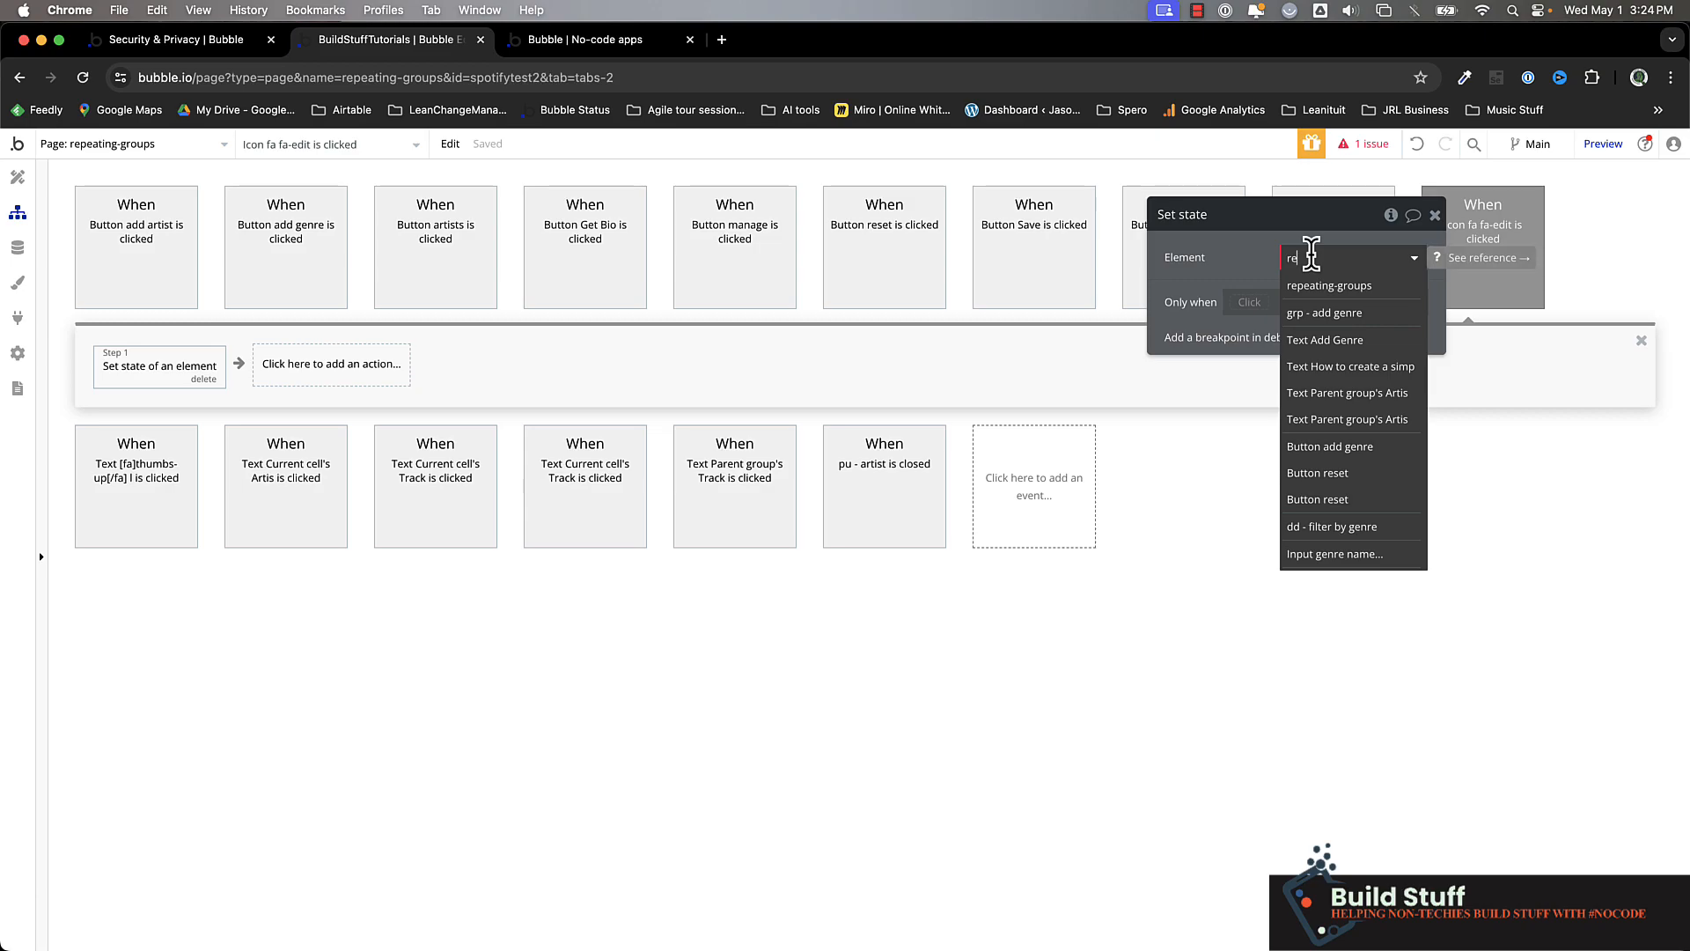
{"action": "left_click", "coordinate": [1321, 284]}
{"action": "left_click", "coordinate": [1320, 290]}
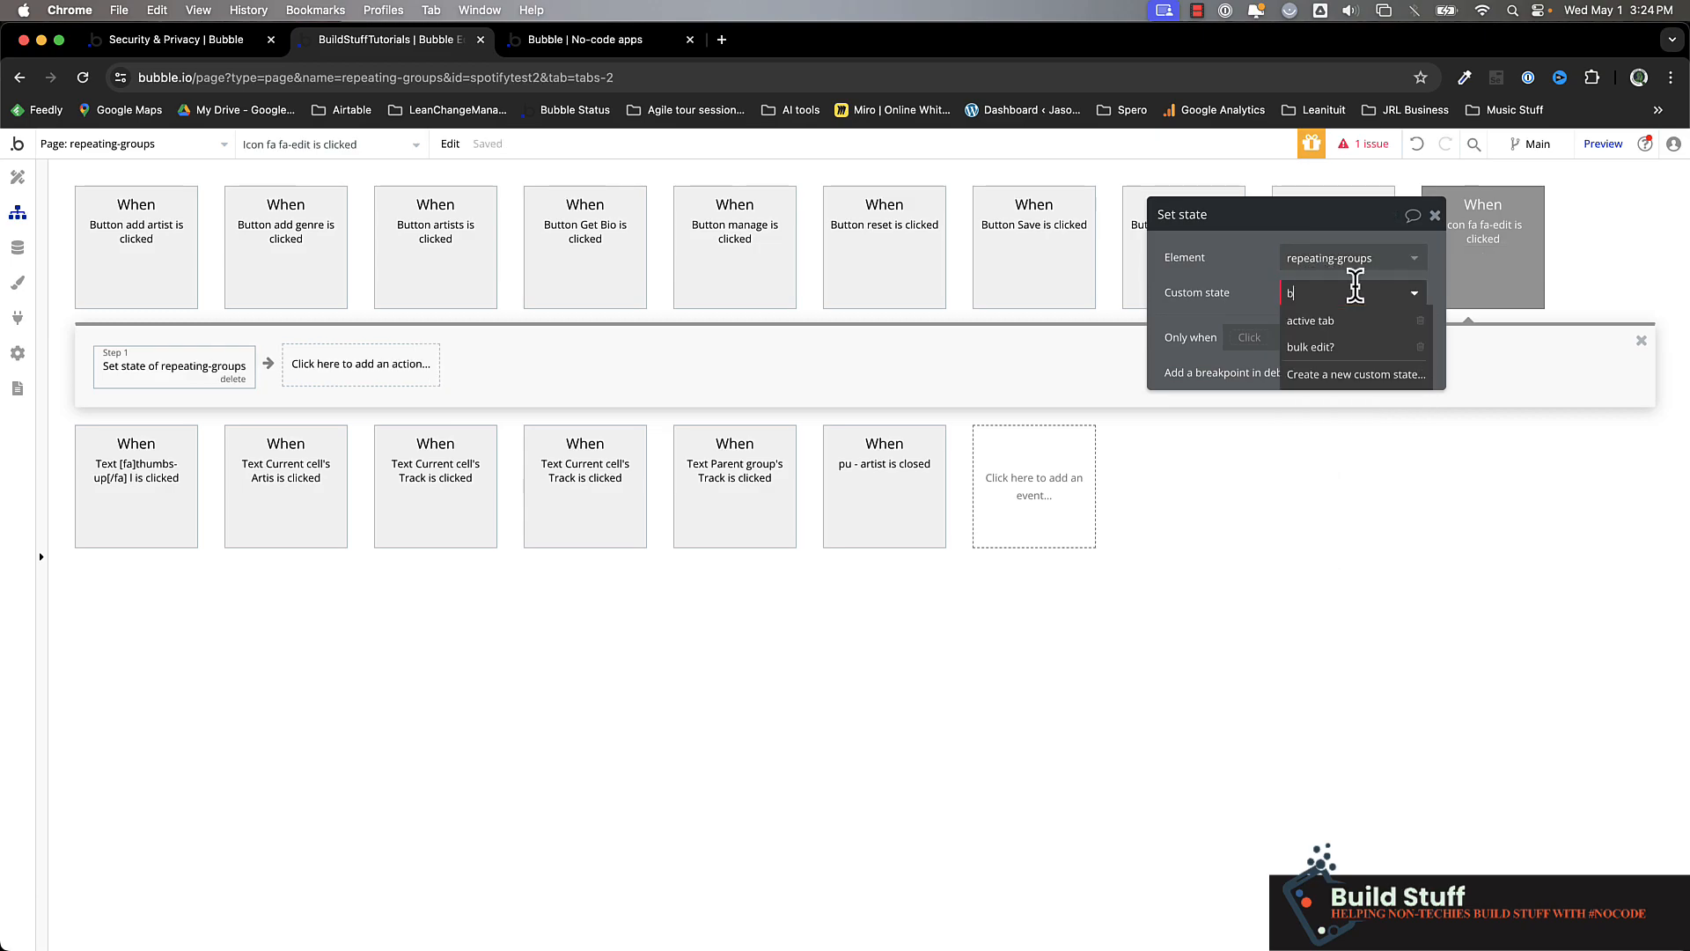
{"action": "left_click", "coordinate": [1320, 343]}
{"action": "left_click", "coordinate": [1323, 342]}
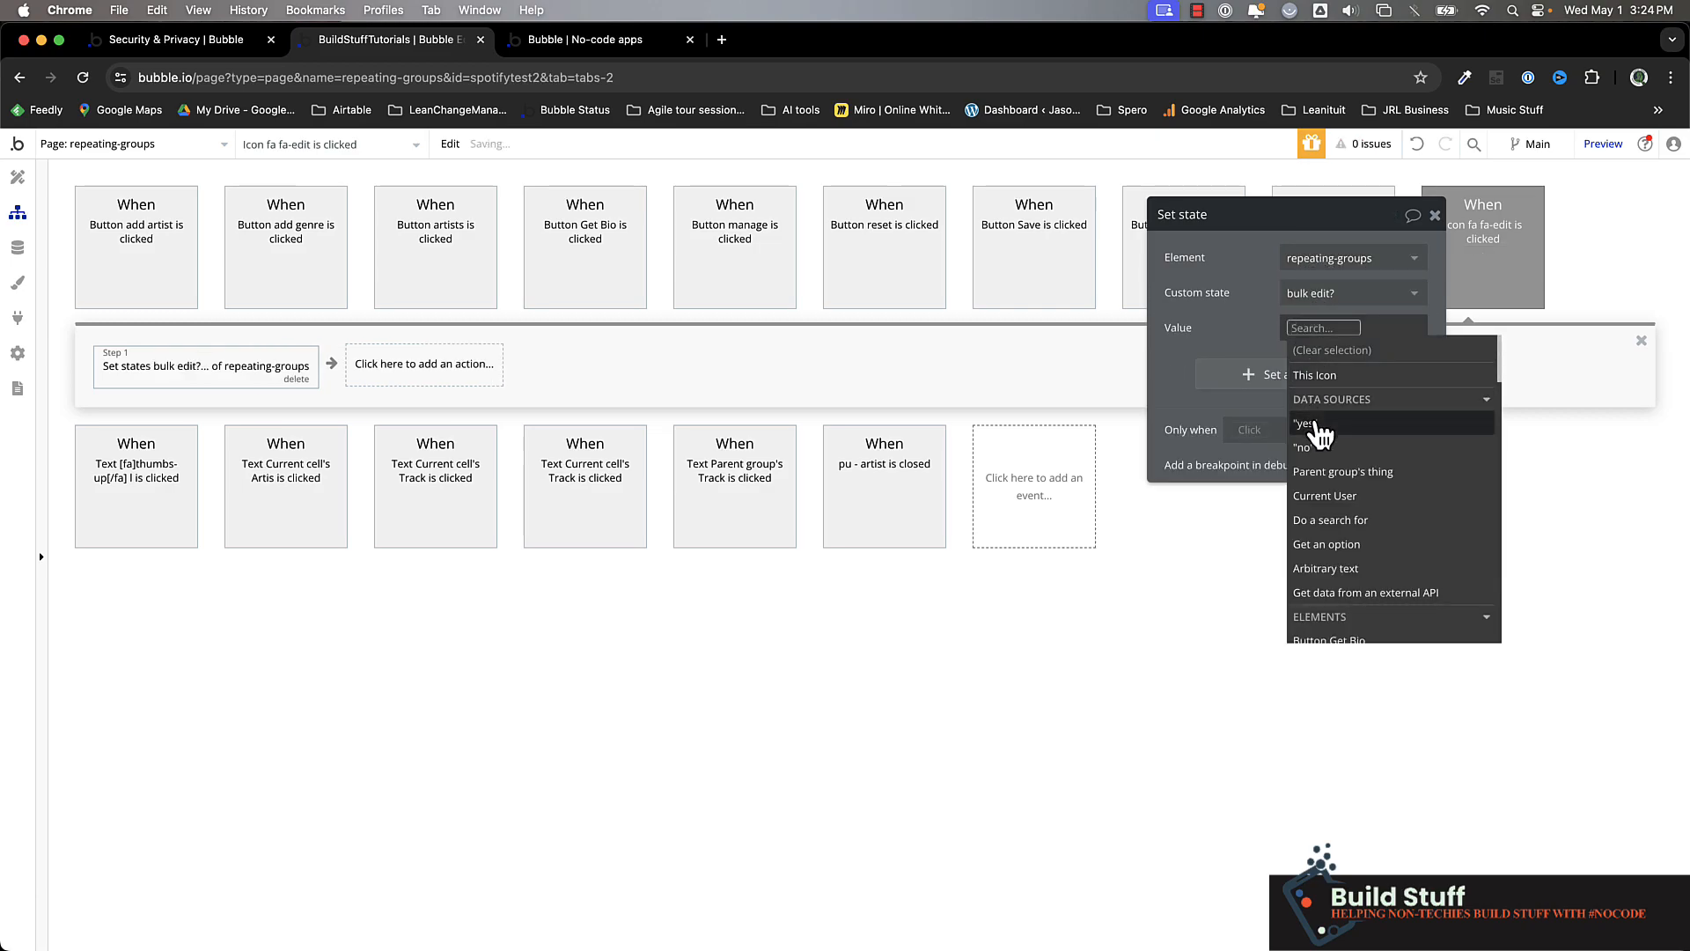
{"action": "left_click", "coordinate": [1301, 371]}
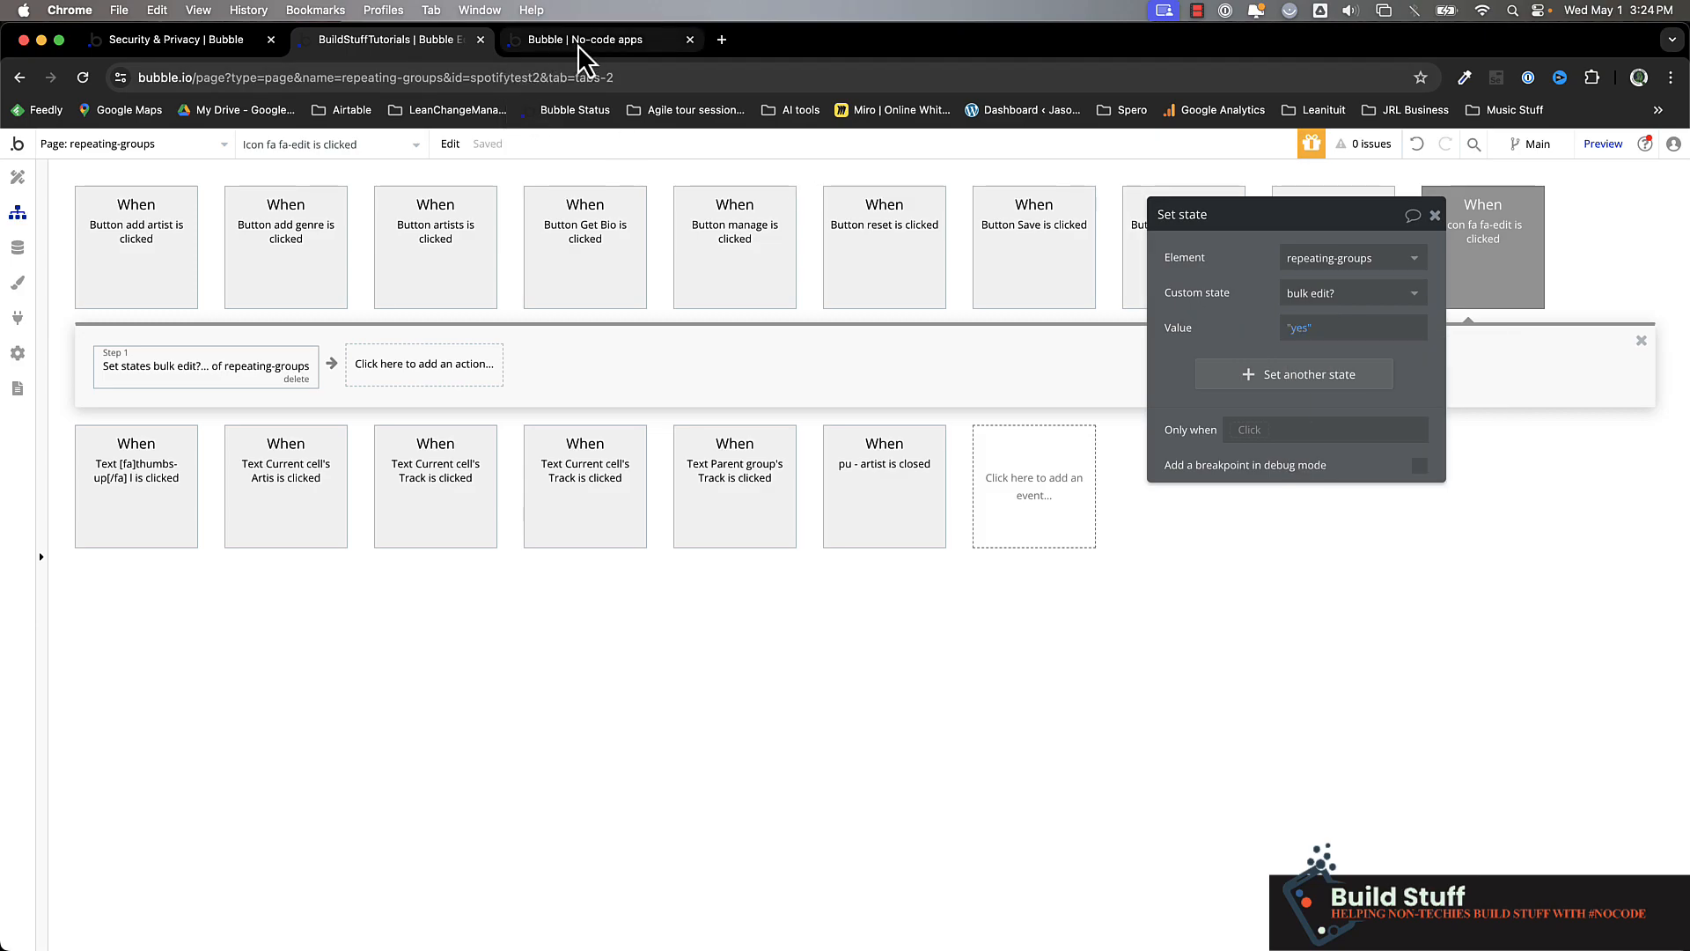
Step: Test bulk editing in the page preview by showing the artists, activating the edit icon, and ticking the first four artists
{"action": "left_click", "coordinate": [577, 42]}
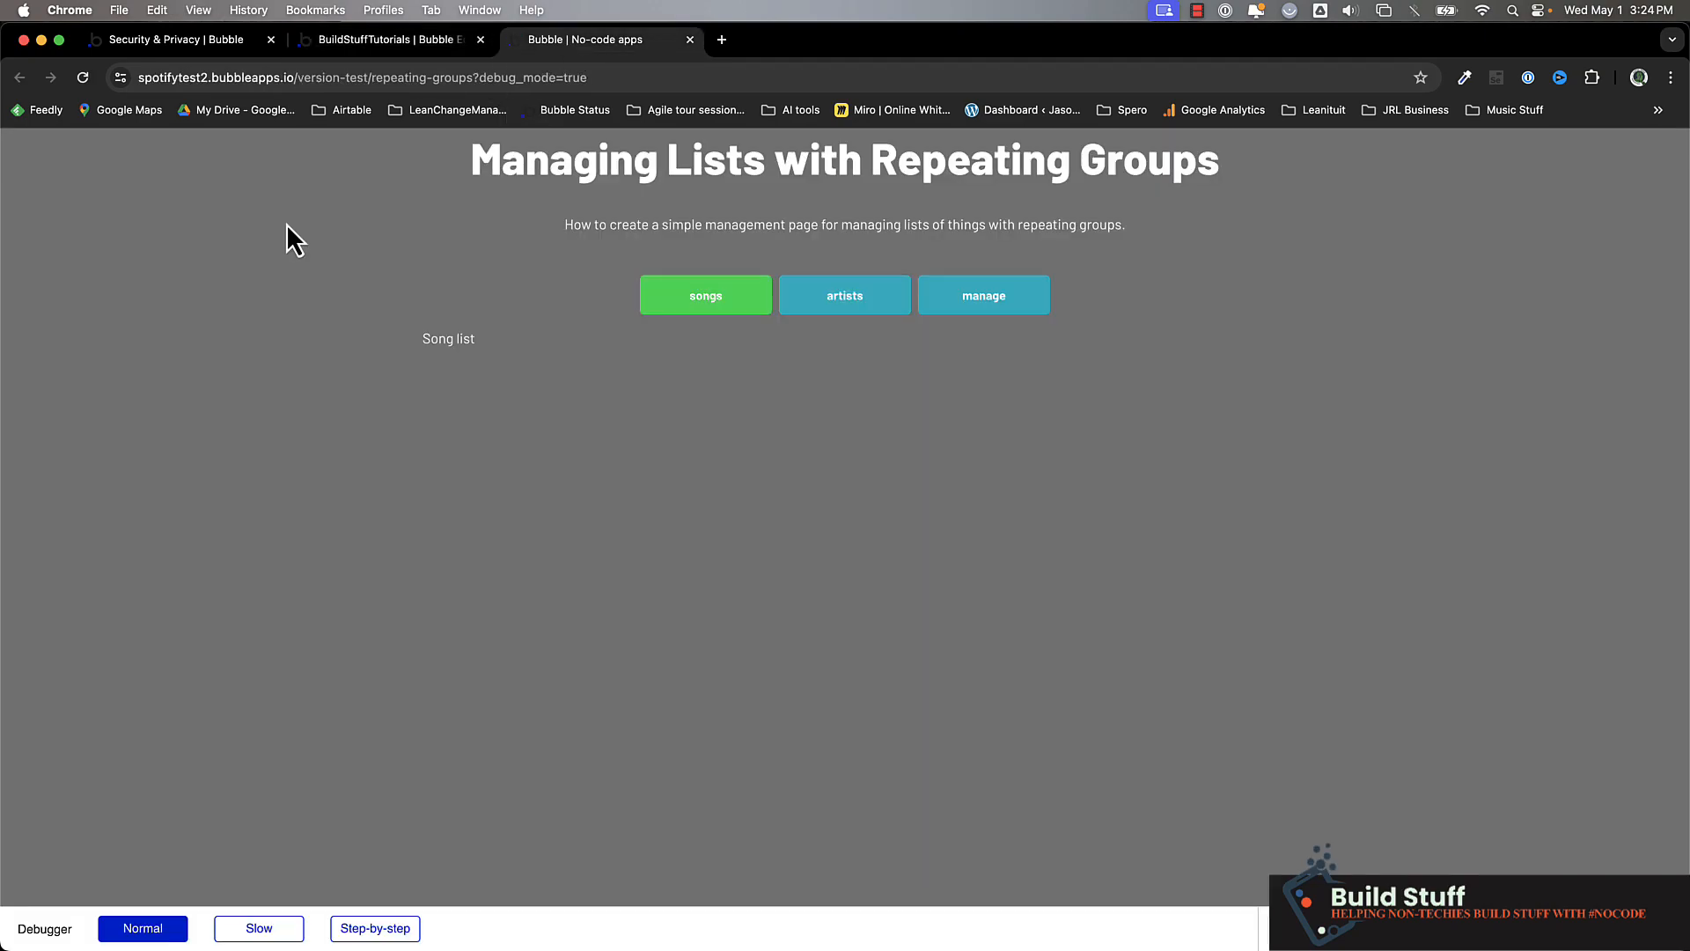
{"action": "left_click", "coordinate": [852, 310]}
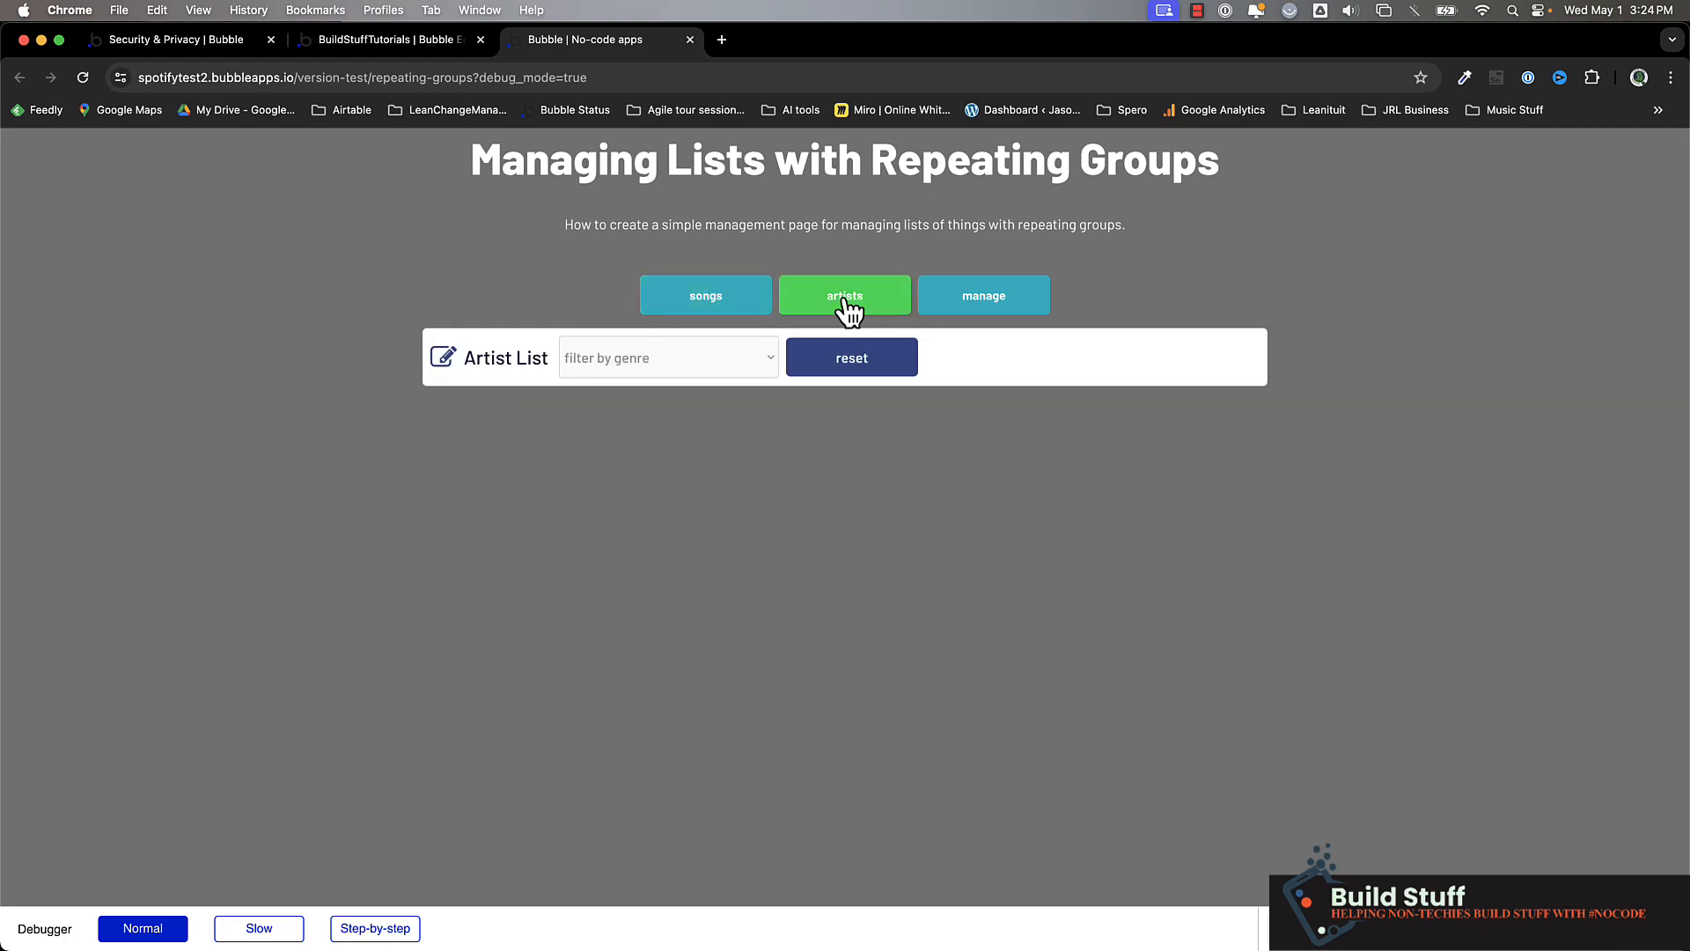
{"action": "left_click", "coordinate": [443, 358]}
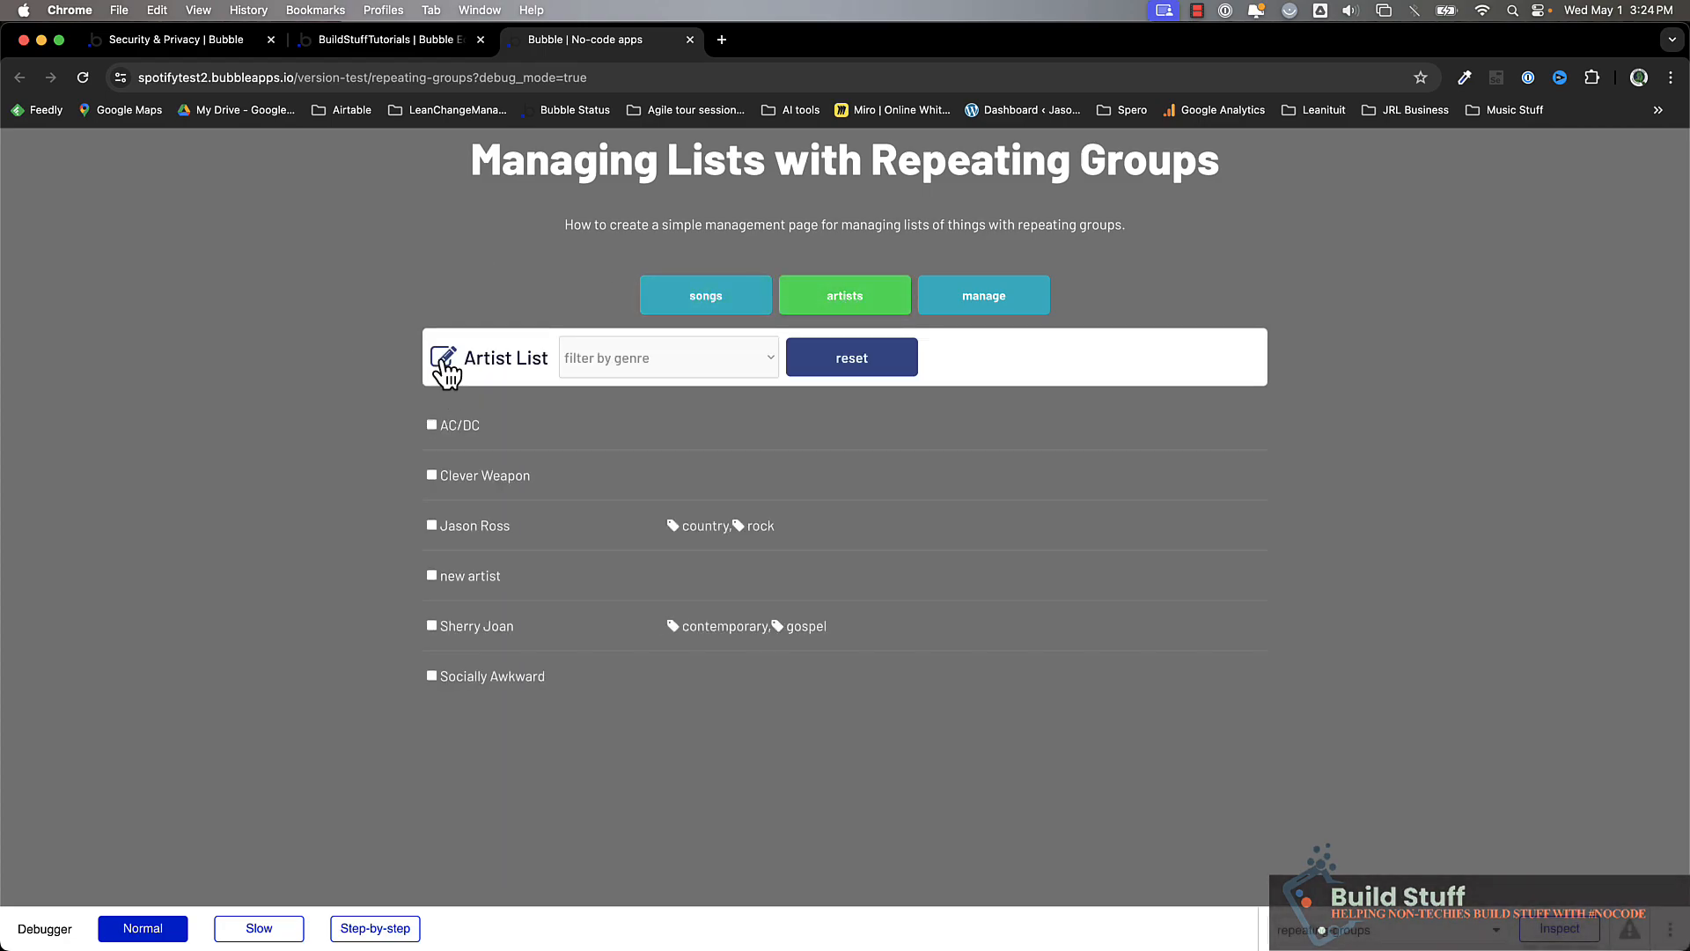
{"action": "left_click", "coordinate": [432, 426]}
{"action": "left_click", "coordinate": [430, 476]}
{"action": "left_click", "coordinate": [431, 527]}
{"action": "left_click", "coordinate": [433, 578]}
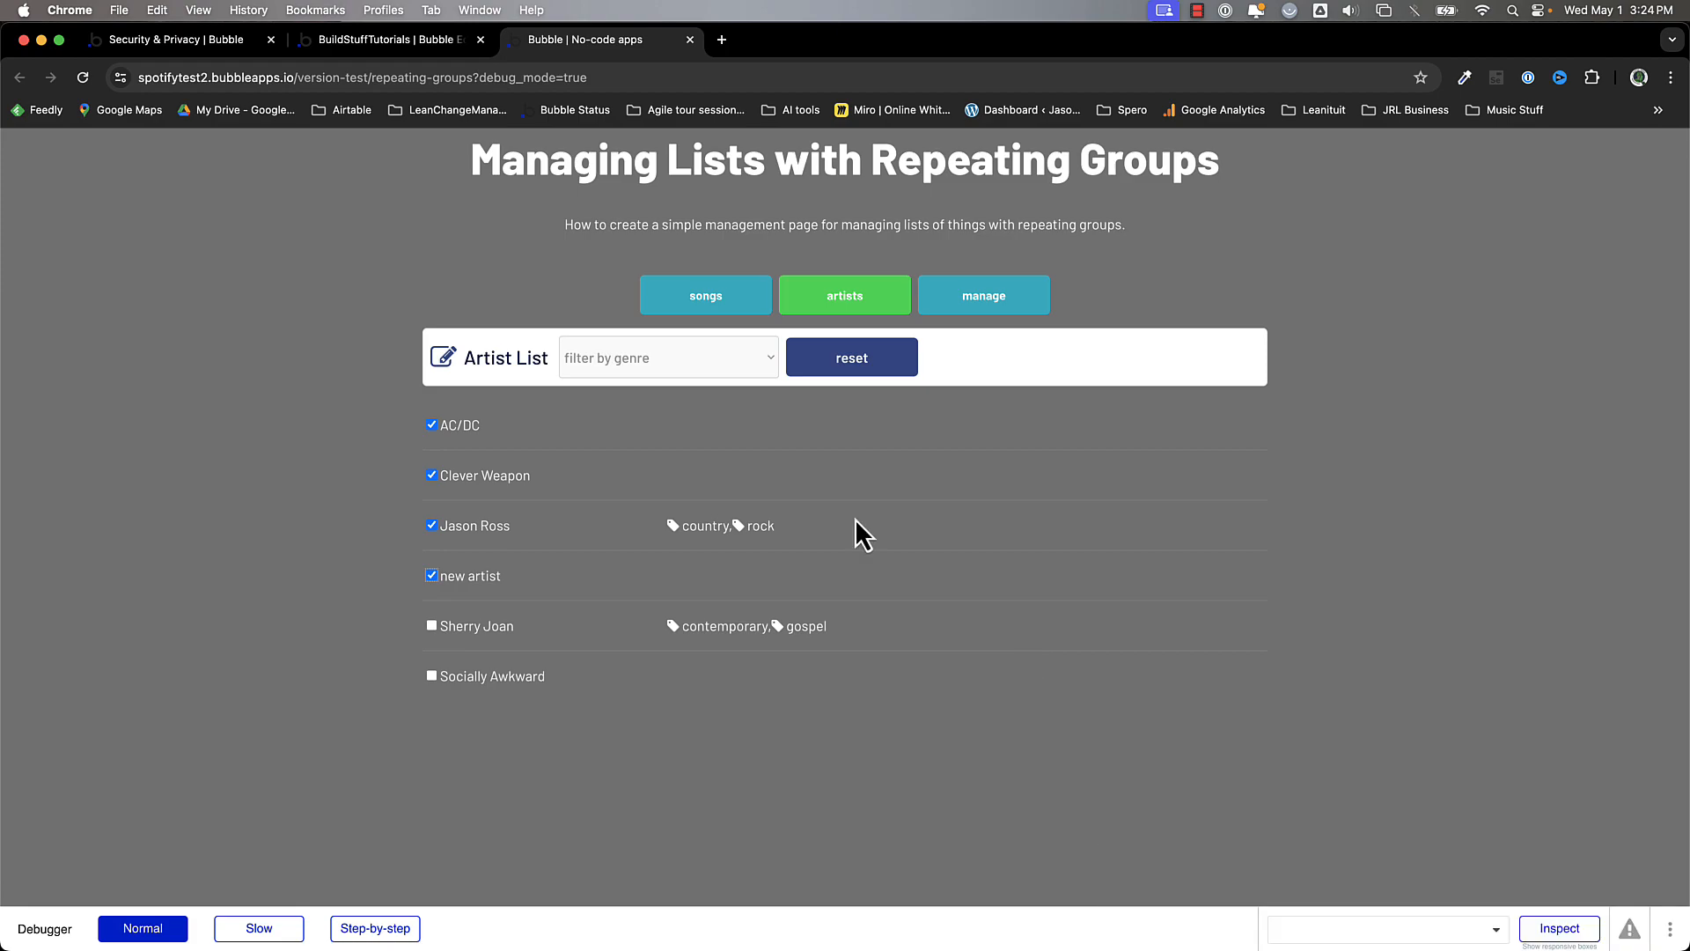
Step: Return to the page design and add a new button after the reset button in the hdr and filter group
{"action": "left_click", "coordinate": [384, 40]}
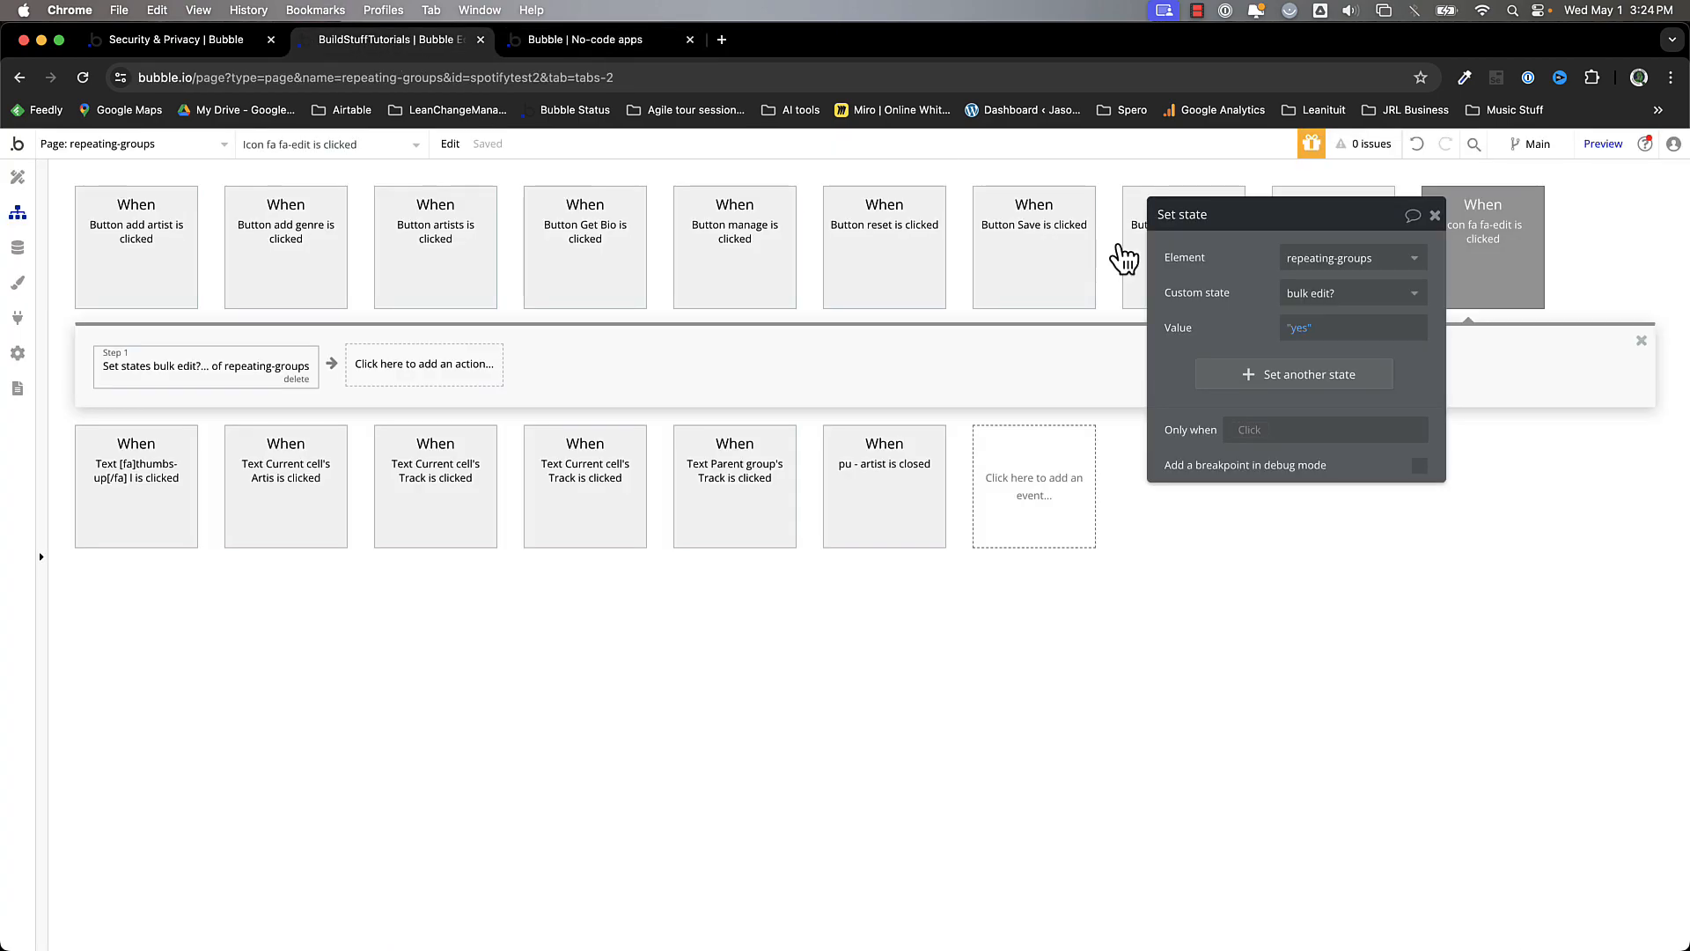
{"action": "left_click", "coordinate": [18, 181]}
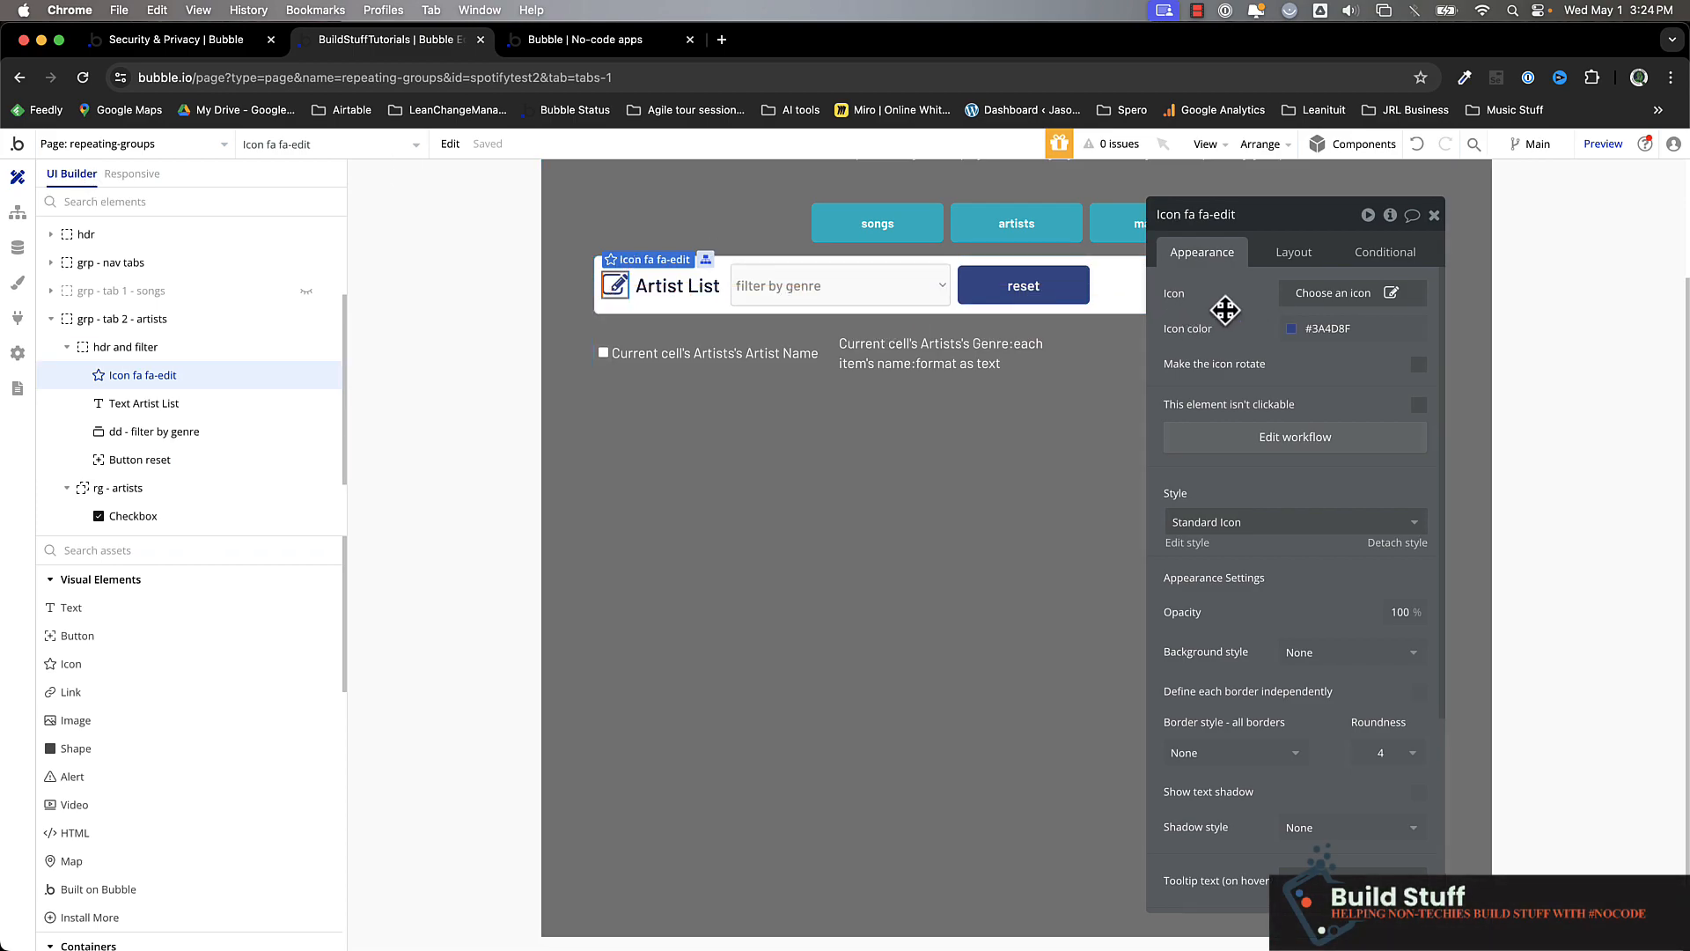
{"action": "left_click", "coordinate": [1170, 294]}
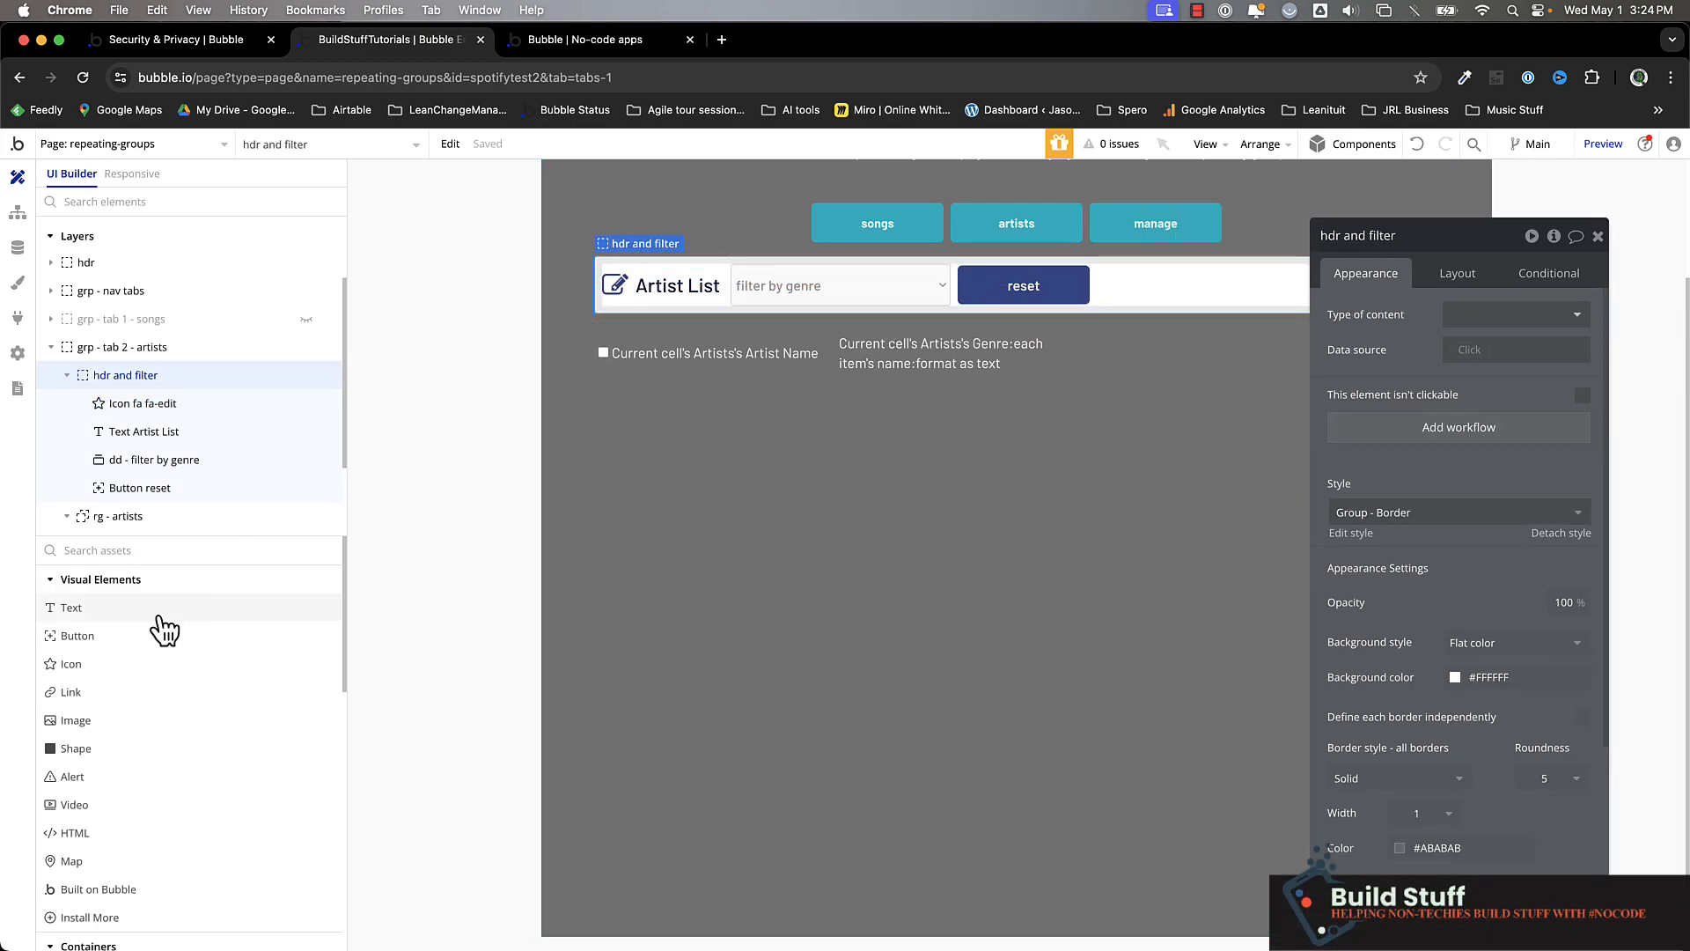
{"action": "left_click", "coordinate": [141, 639]}
{"action": "left_click", "coordinate": [1132, 291]}
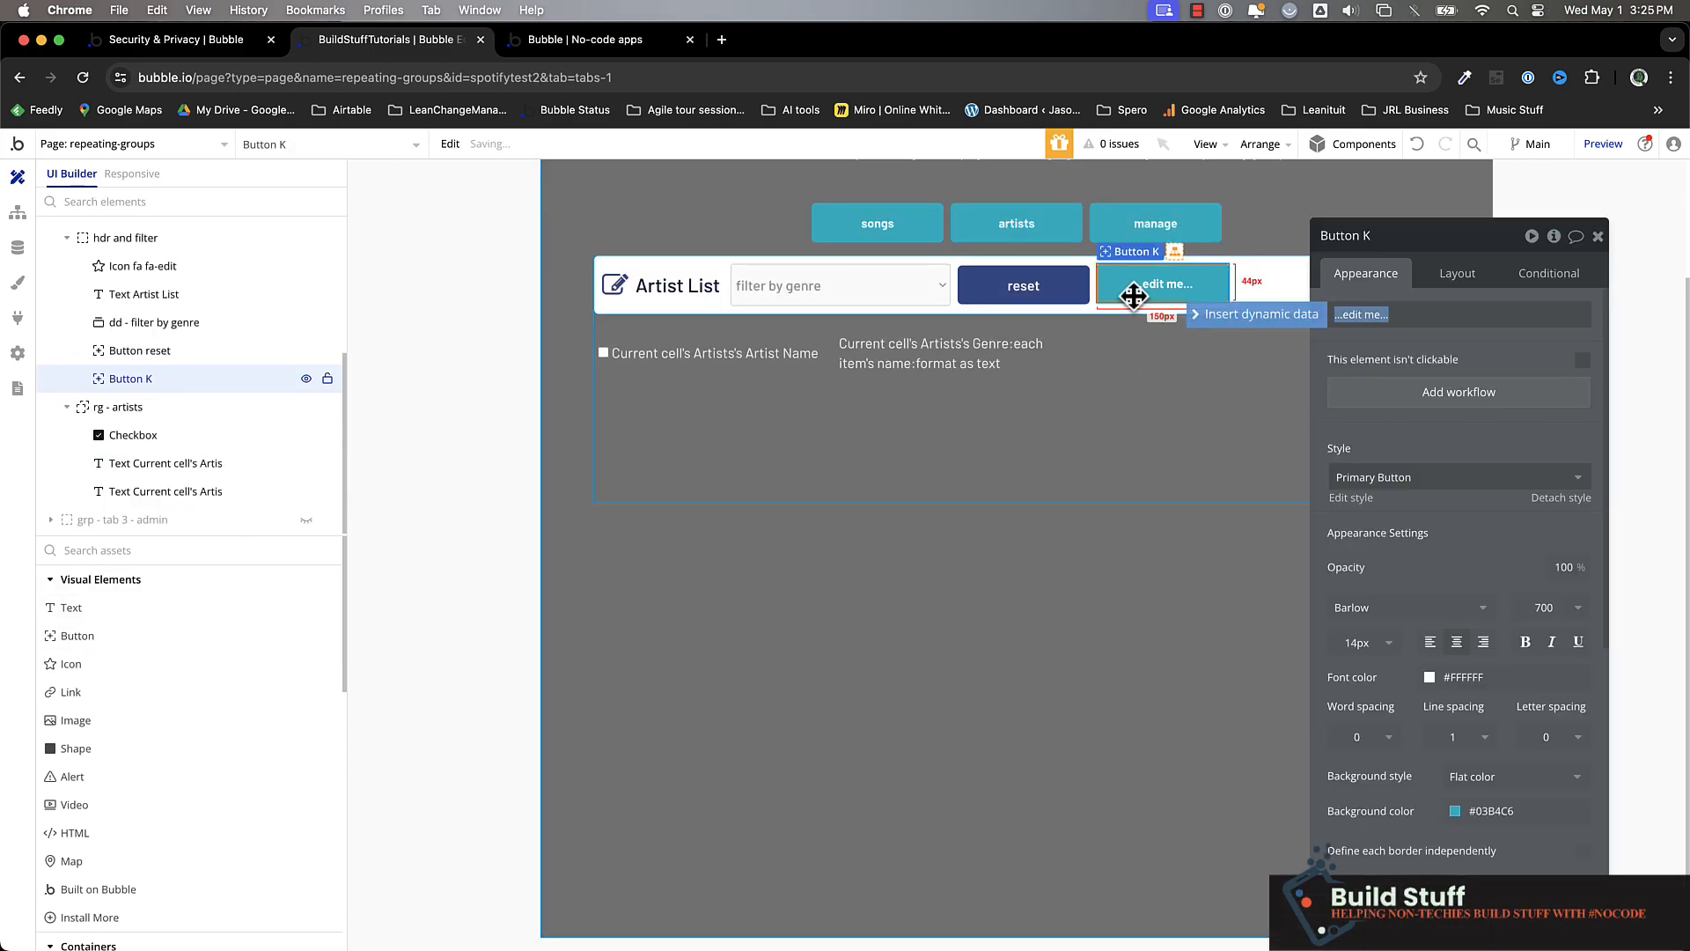
Step: Centre the new button vertically in the header row and label it "categorize"
{"action": "left_click", "coordinate": [1458, 275]}
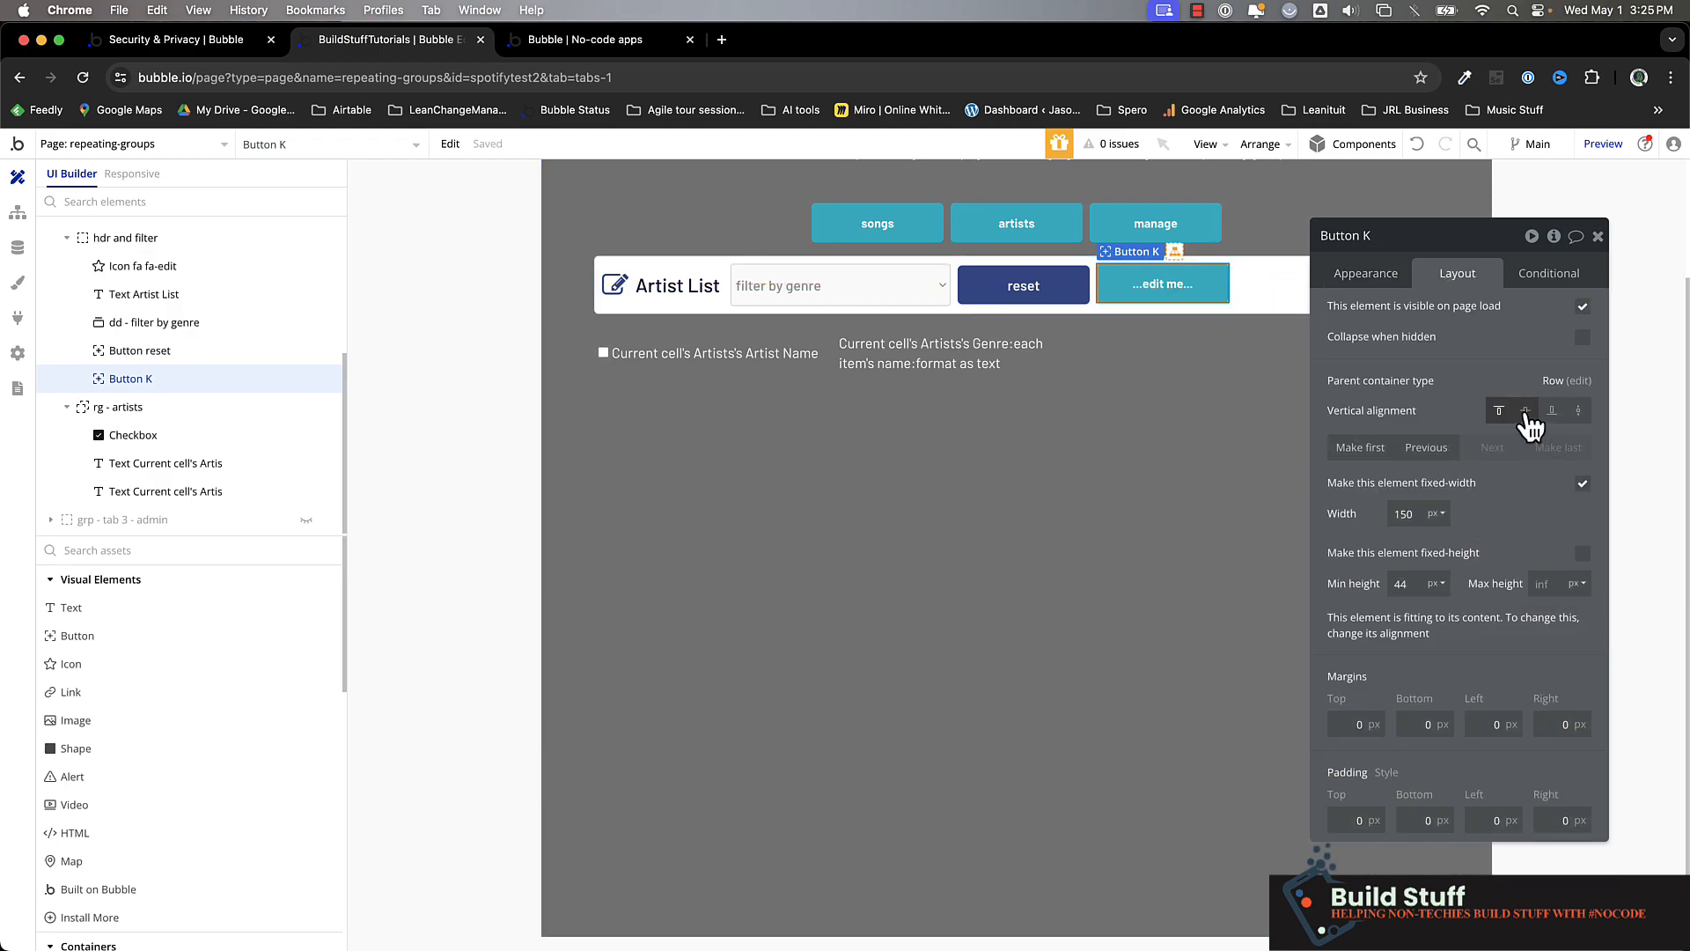
{"action": "left_click", "coordinate": [1365, 273]}
{"action": "left_click", "coordinate": [1374, 315]}
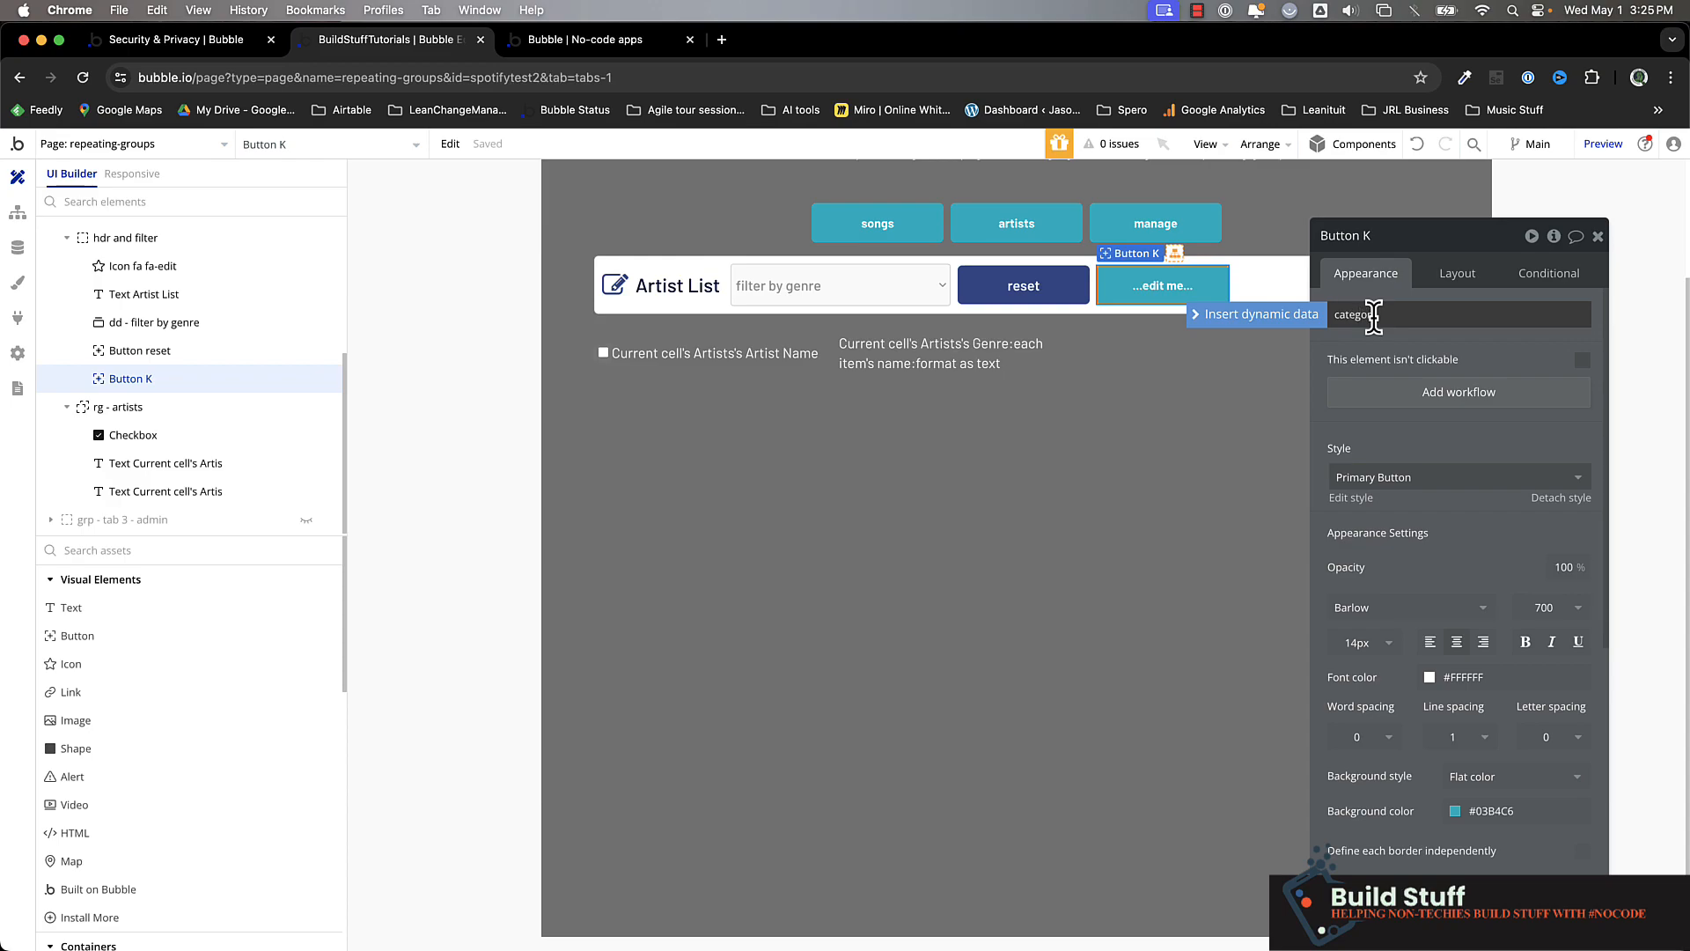
{"action": "left_click", "coordinate": [1458, 358]}
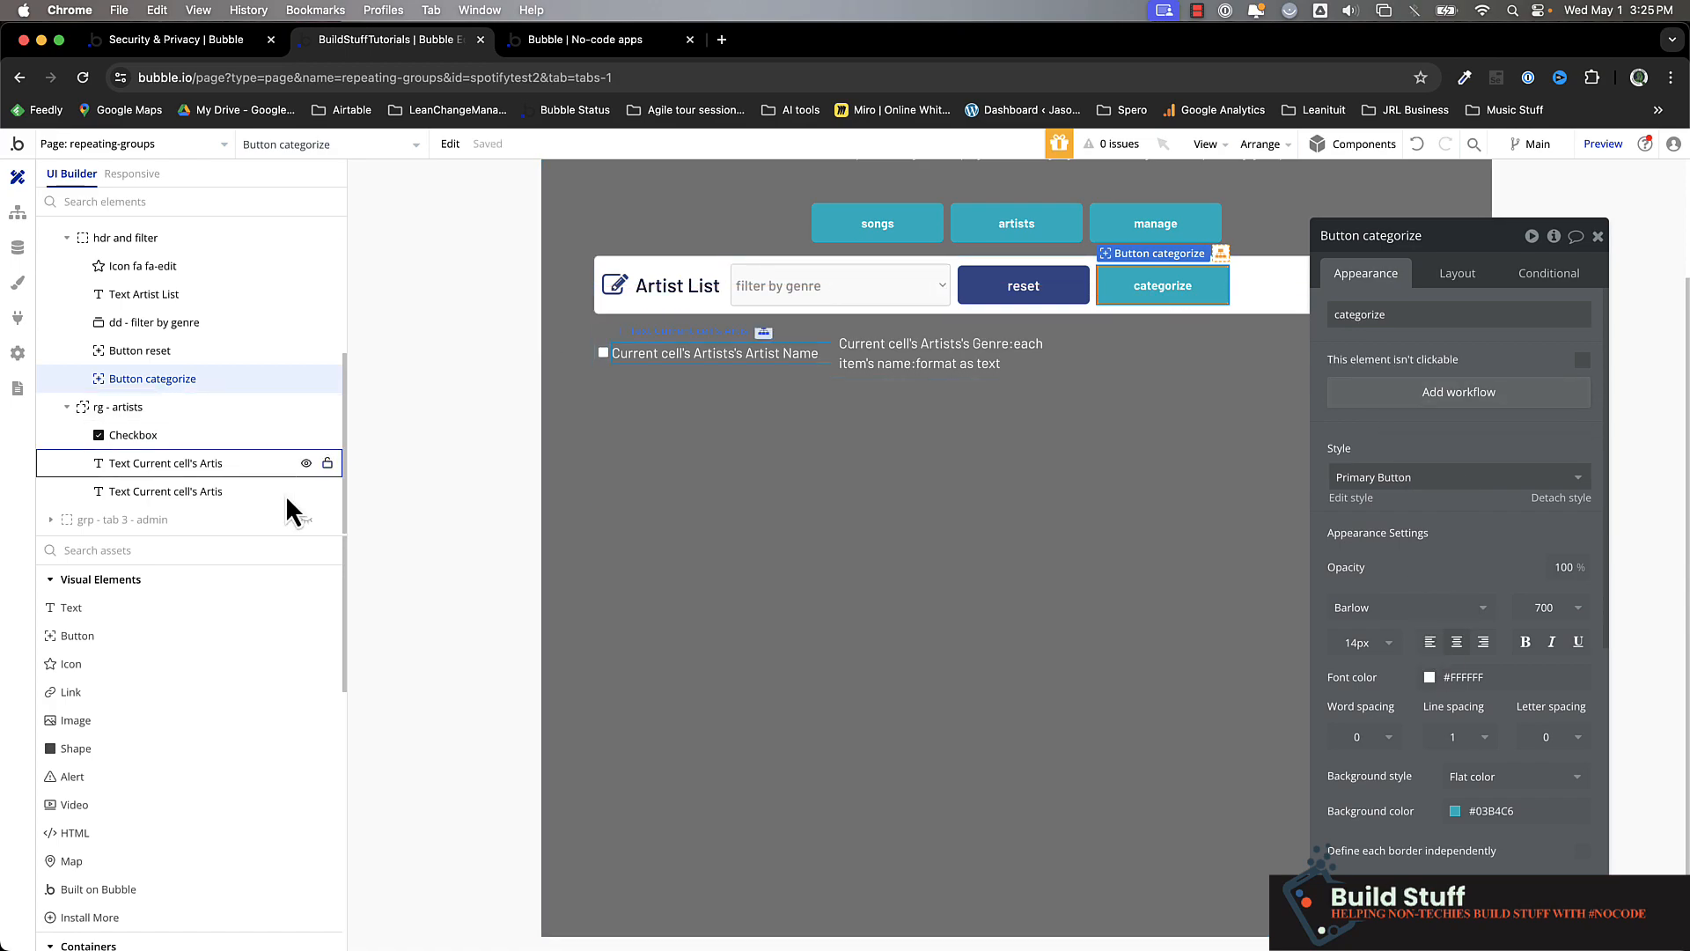
Step: Add a group between the header and rg - artists, name it "grp - bulk edit" and apply the Group - Tips style
{"action": "type", "text": "gro"}
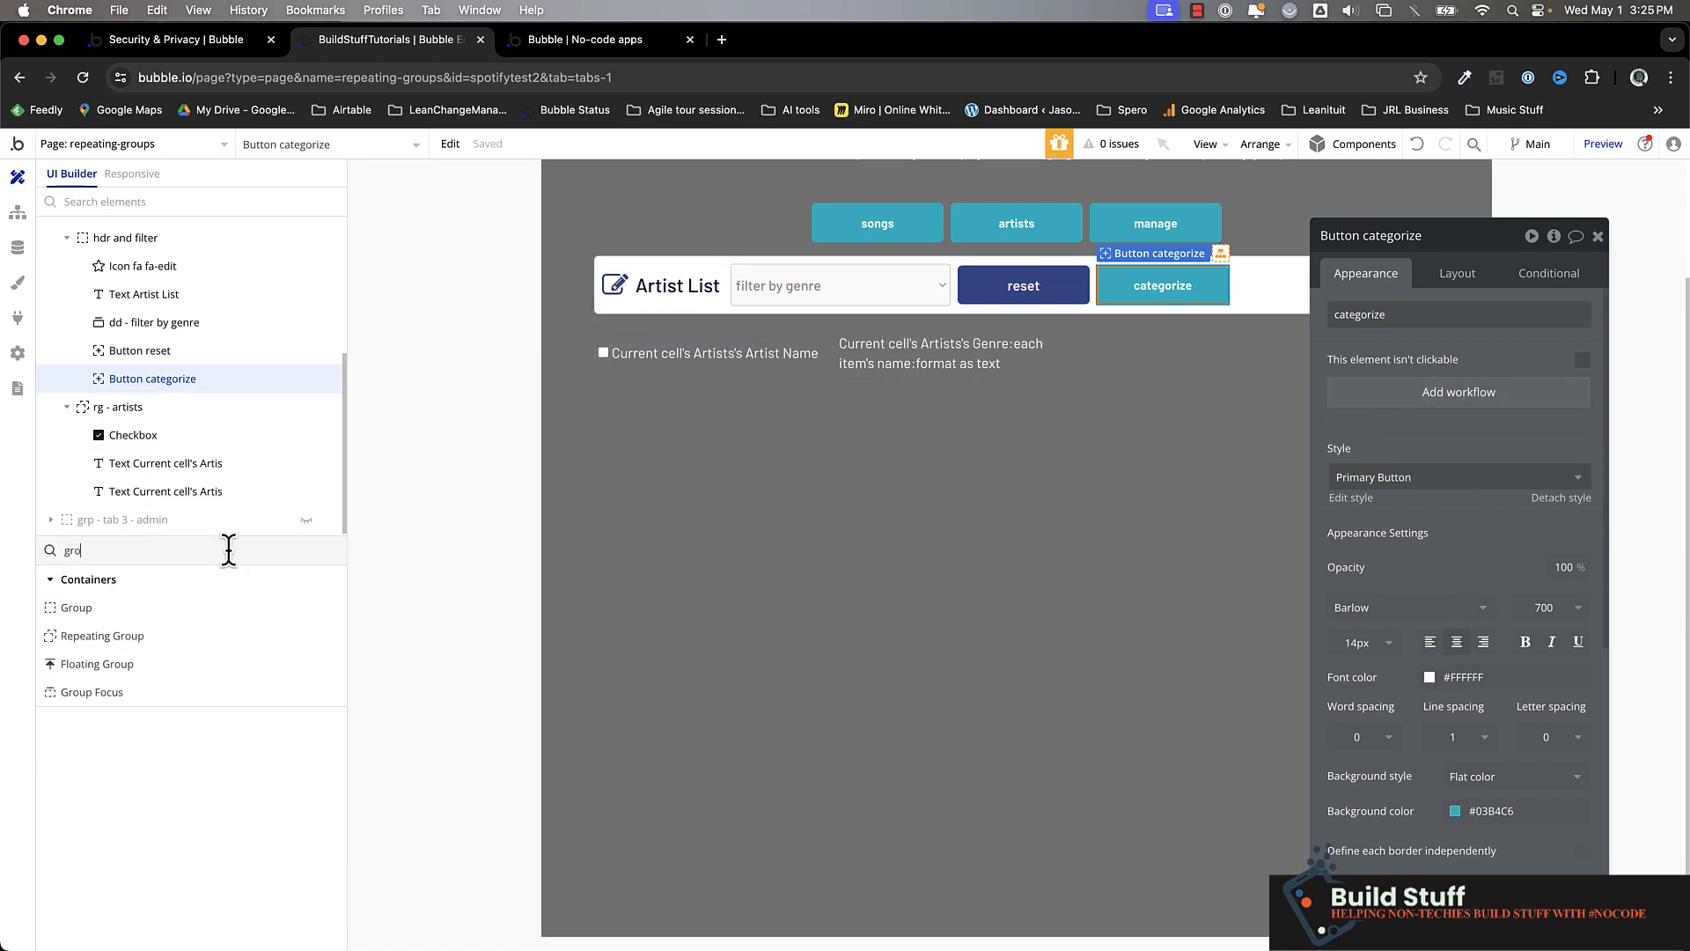
{"action": "left_click", "coordinate": [188, 610]}
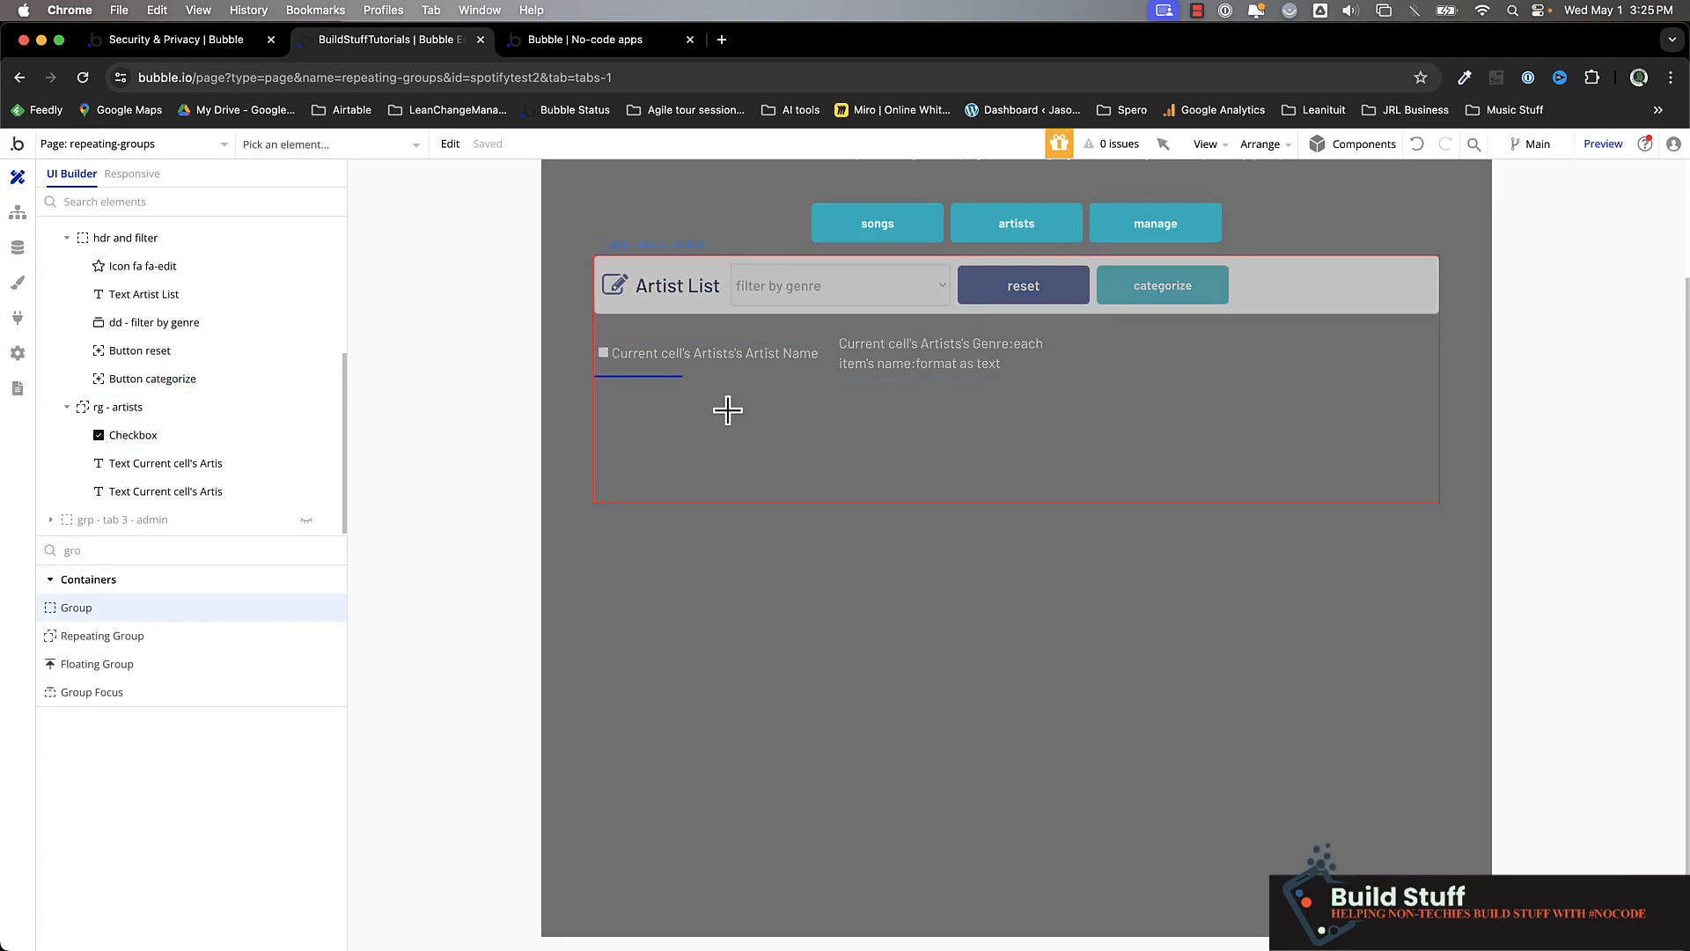
{"action": "left_click", "coordinate": [608, 335]}
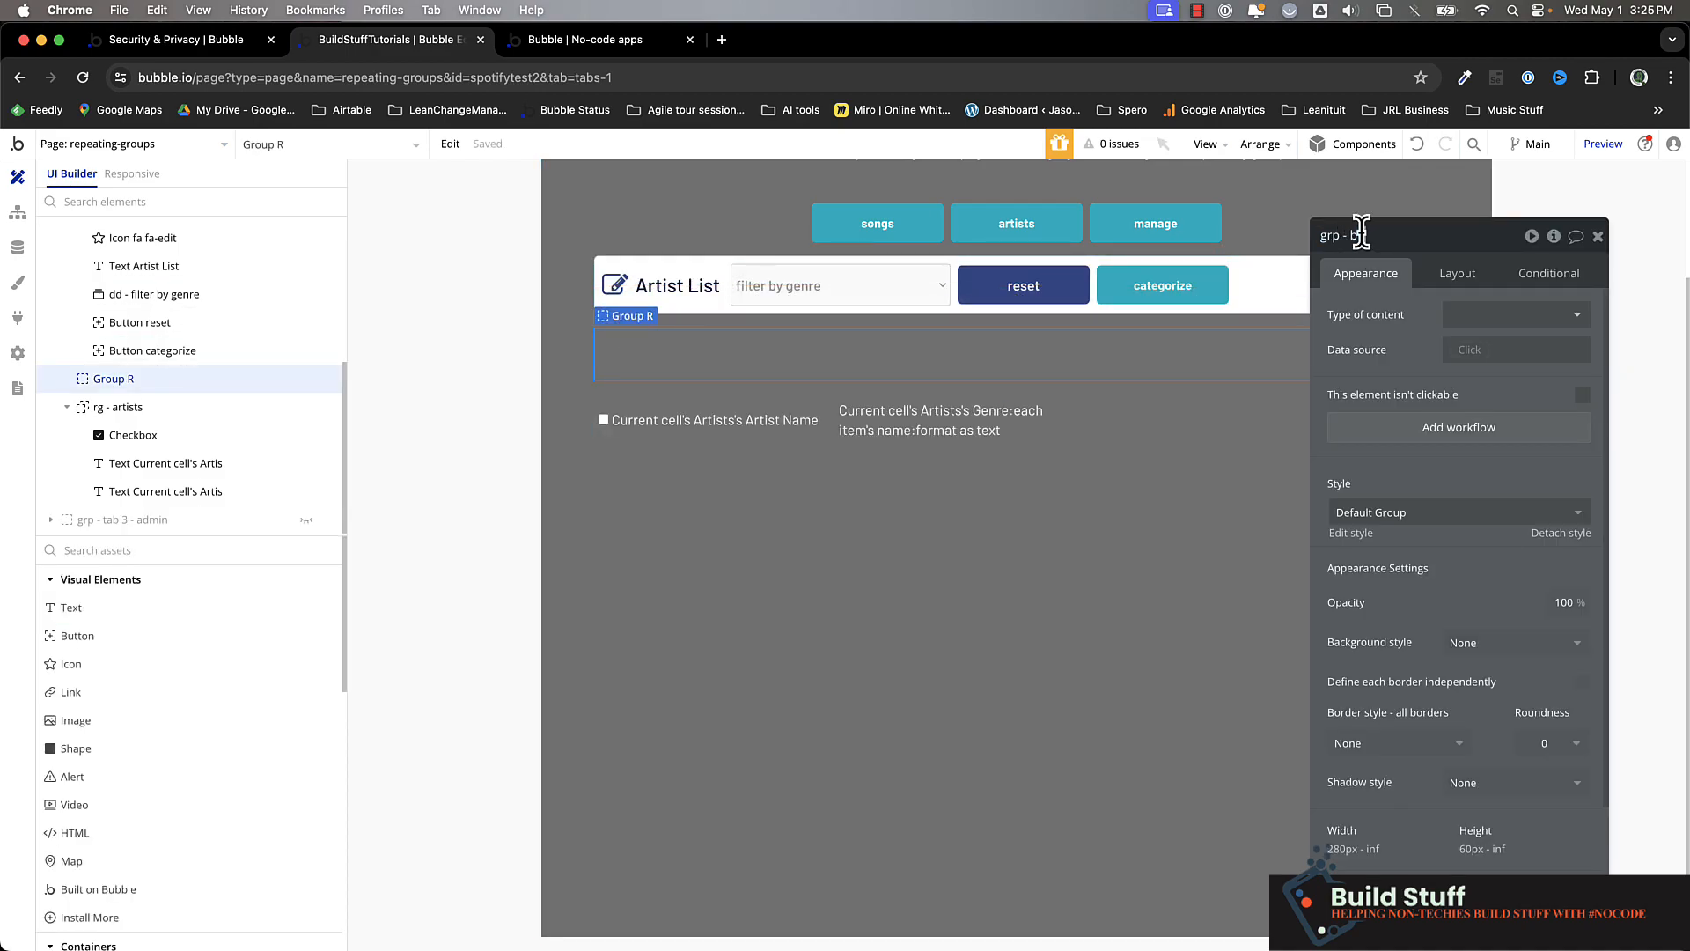
{"action": "key", "text": "Return"}
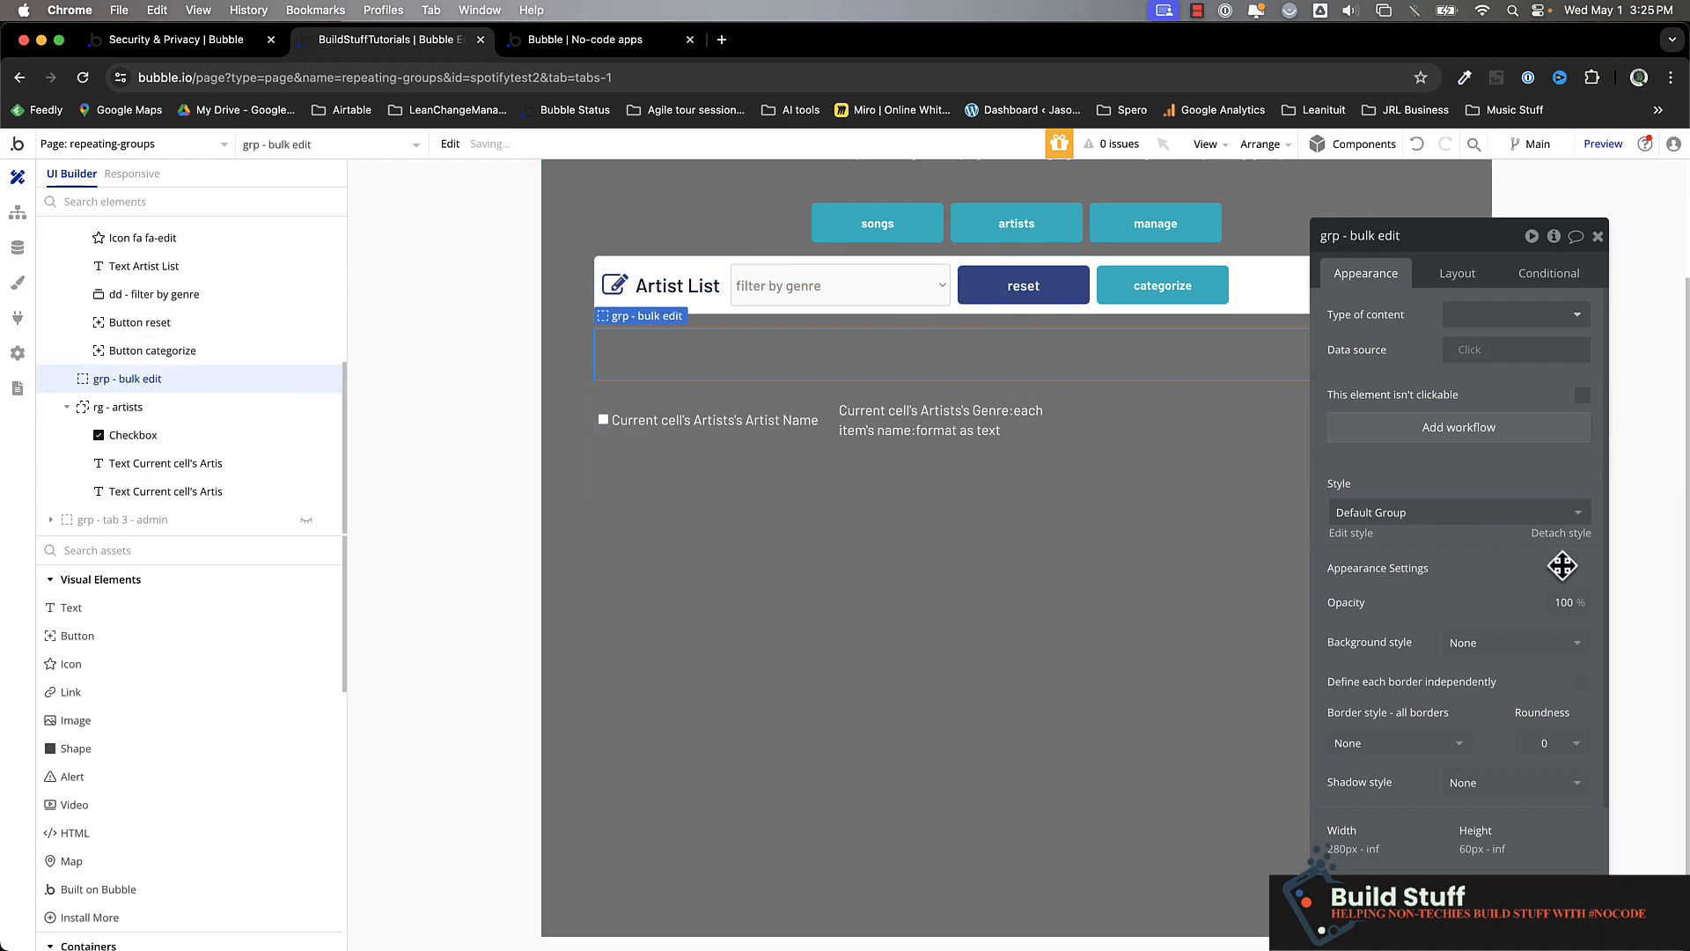
{"action": "left_click", "coordinate": [1456, 512]}
{"action": "left_click", "coordinate": [1389, 621]}
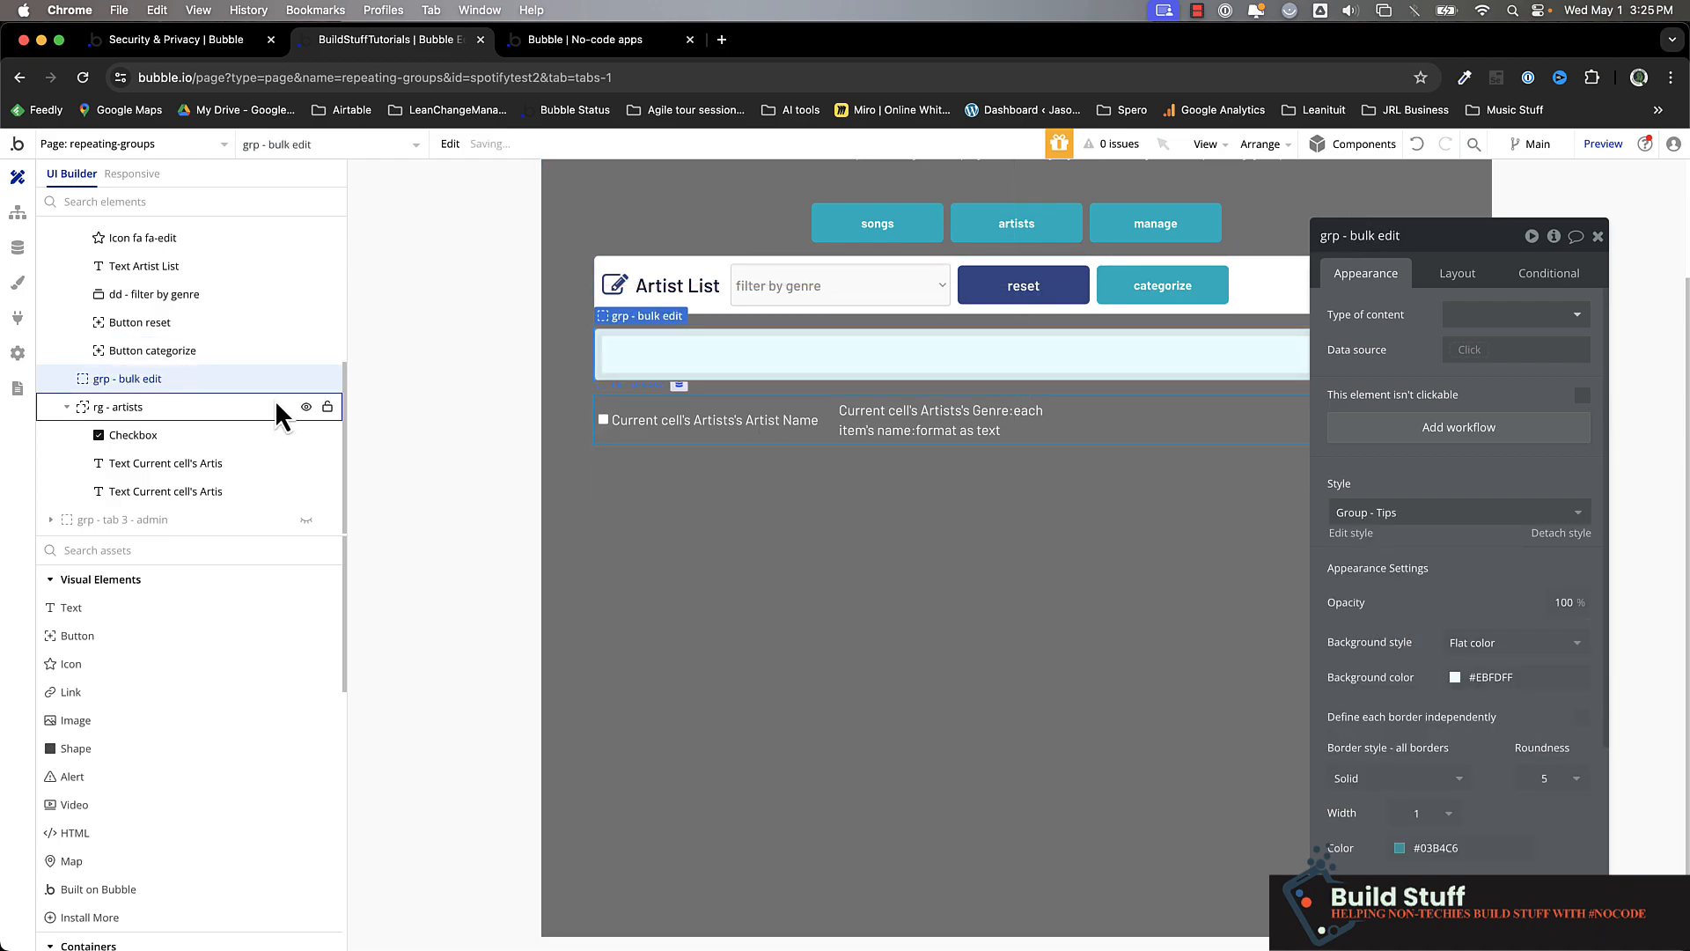
Step: Add a dropdown inside grp - bulk edit with the placeholder "choose a genre"
{"action": "left_click", "coordinate": [117, 550]}
{"action": "type", "text": "dr"}
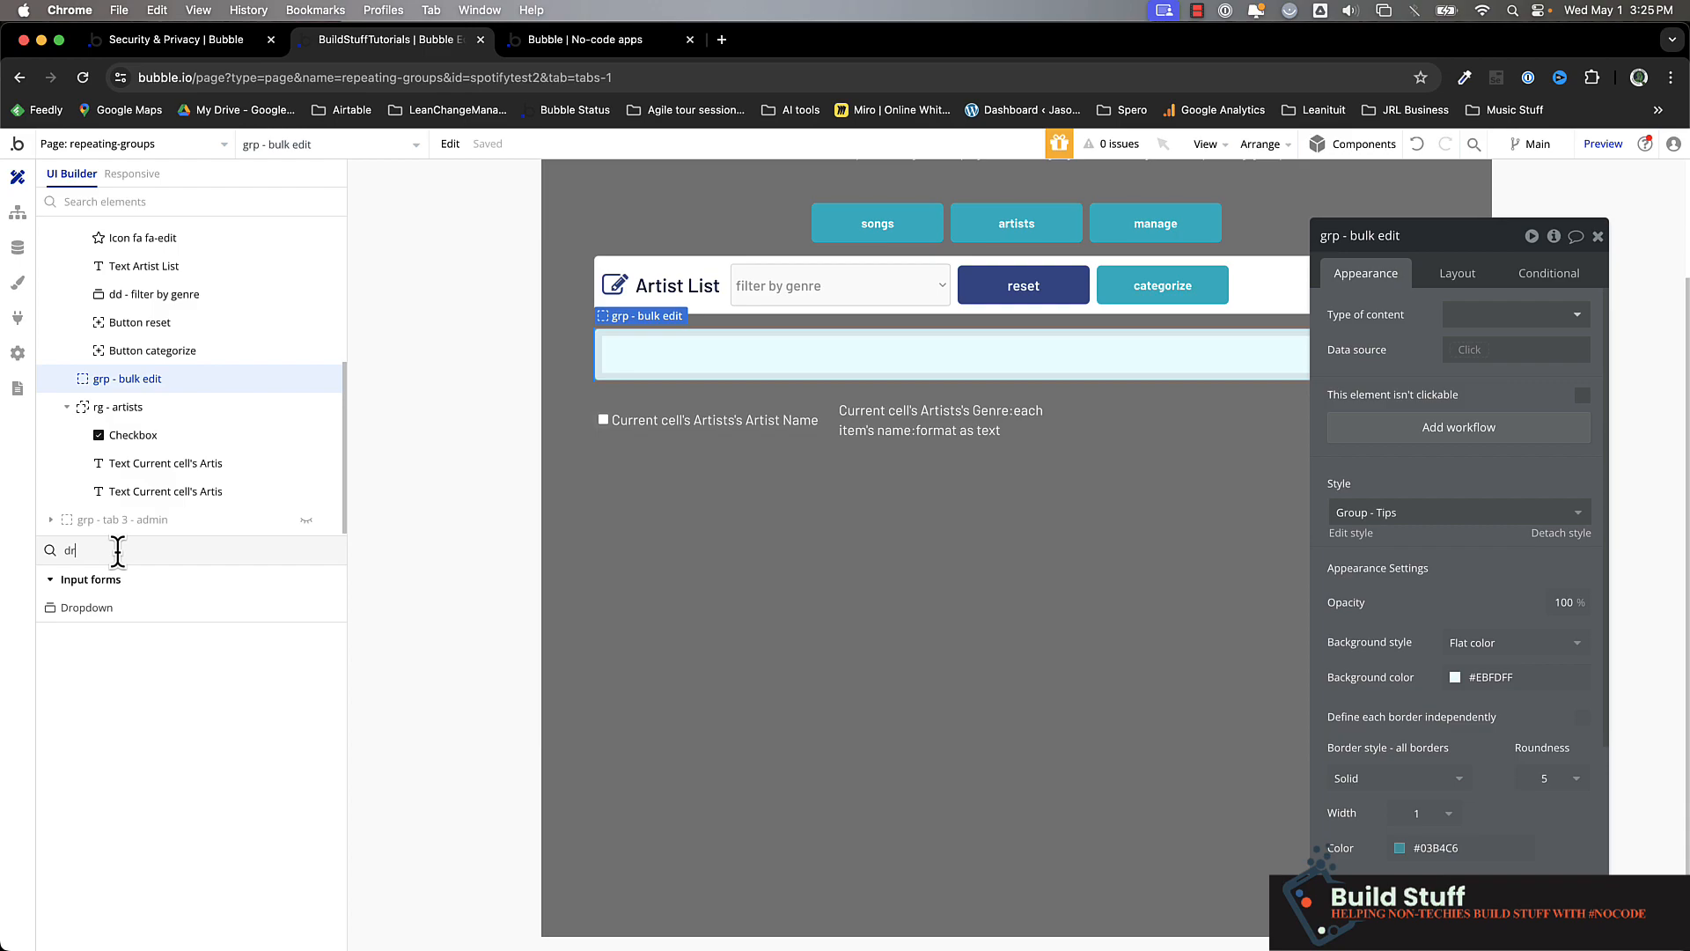
{"action": "left_click", "coordinate": [113, 607]}
{"action": "left_click_drag", "start_coordinate": [691, 350], "coordinate": [823, 379]}
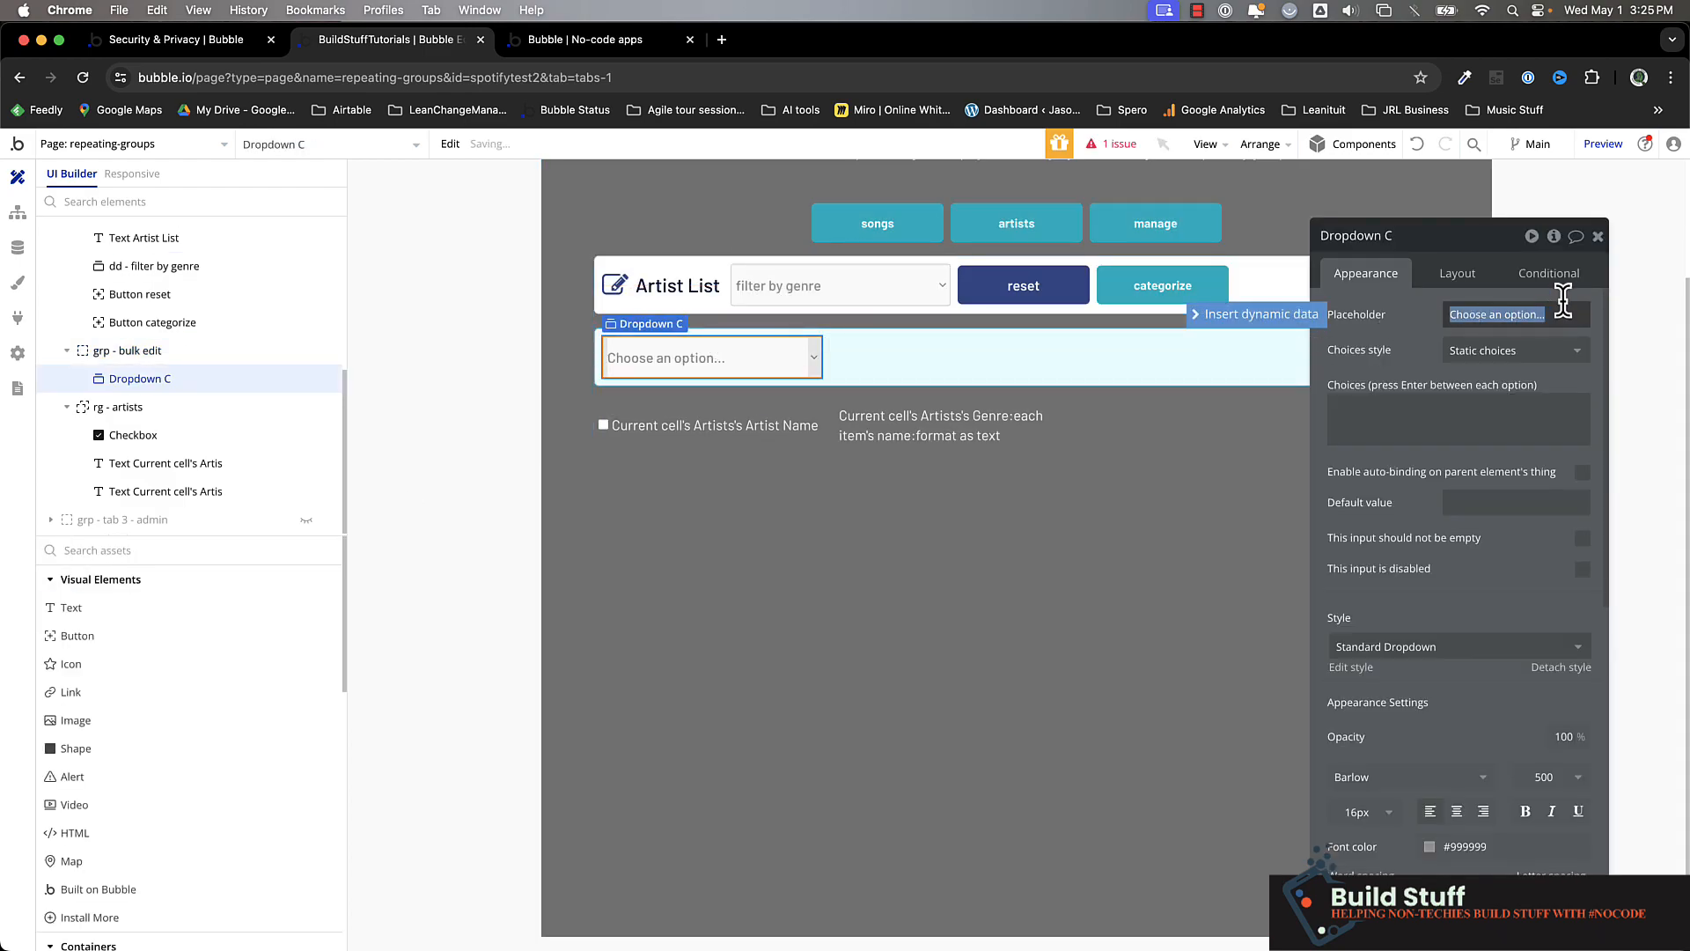
{"action": "key", "text": "BackSpace"}
Step: Set the genre dropdown to dynamic choices of type Genre
{"action": "left_click", "coordinate": [1526, 353]}
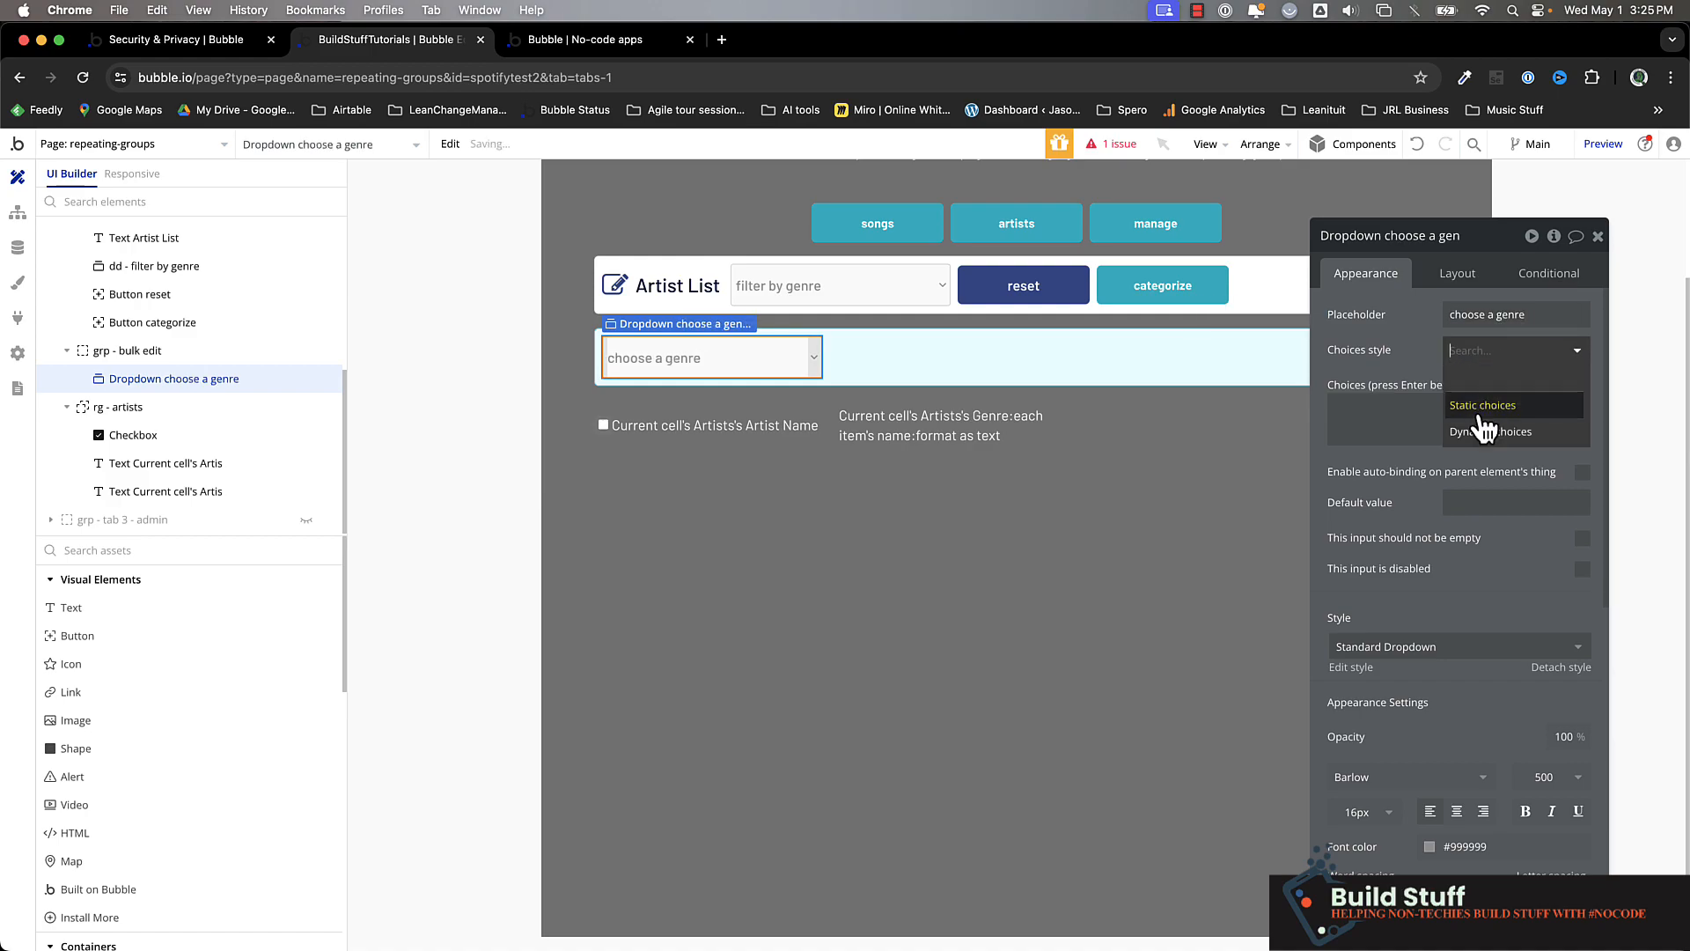
{"action": "left_click", "coordinate": [1483, 437]}
{"action": "left_click", "coordinate": [1473, 384]}
{"action": "type", "text": "ge"}
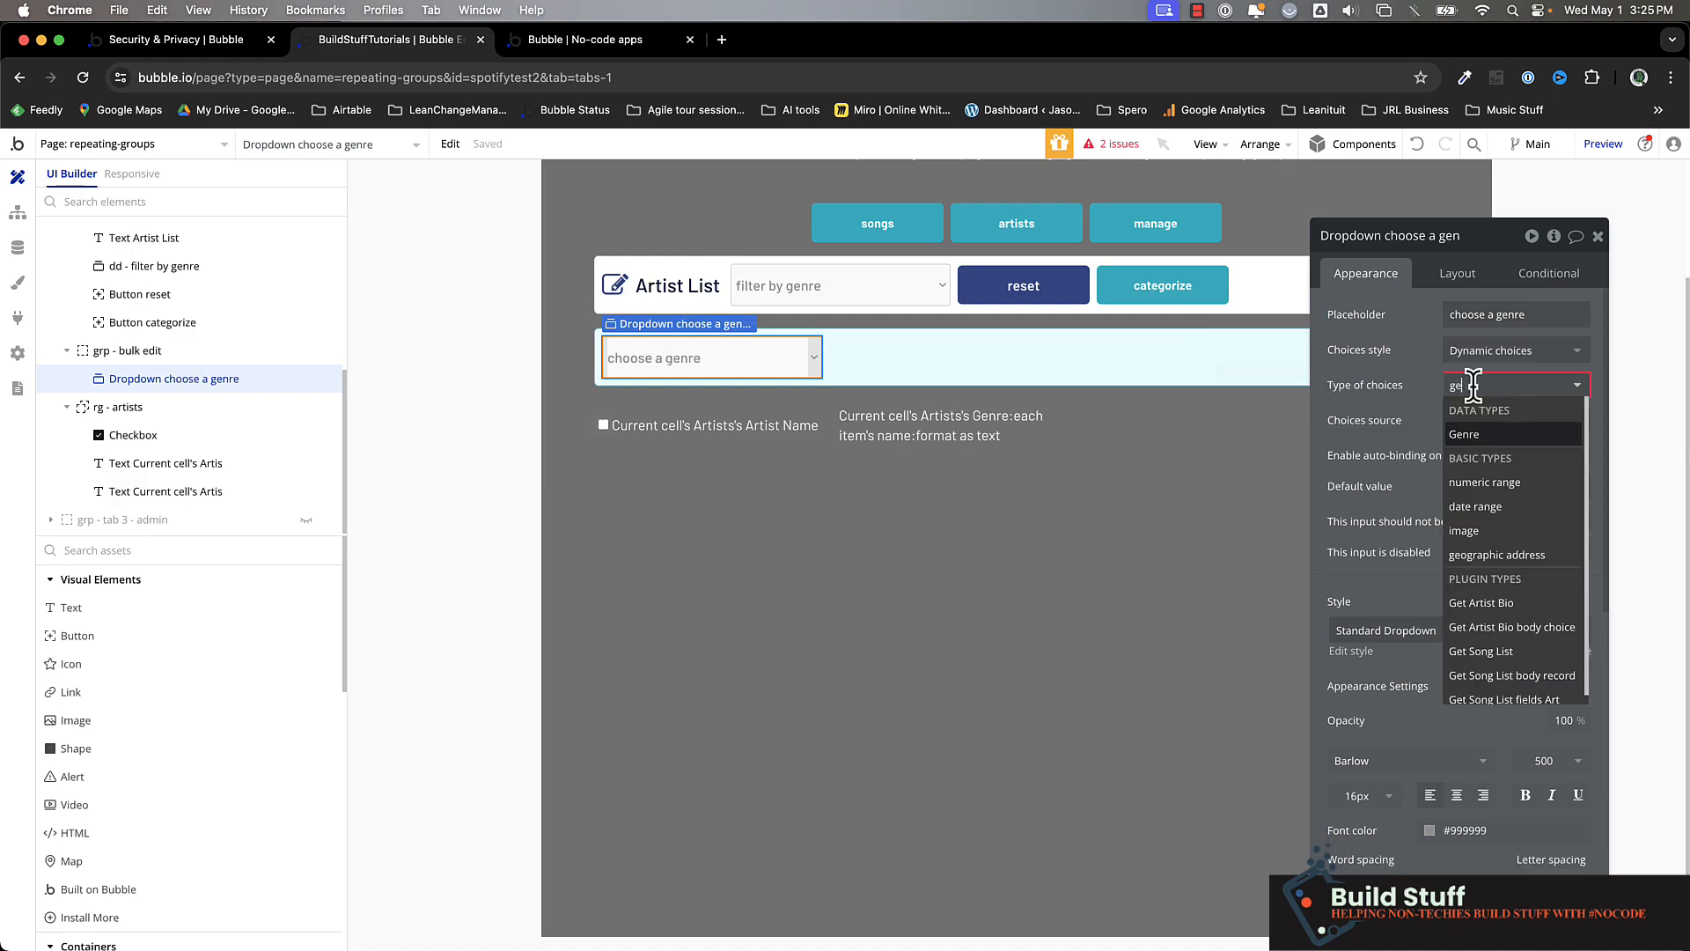
{"action": "left_click", "coordinate": [1463, 423]}
Step: Set the genre dropdown's choices source to a search for Genre sorted by name
{"action": "left_click", "coordinate": [1464, 422]}
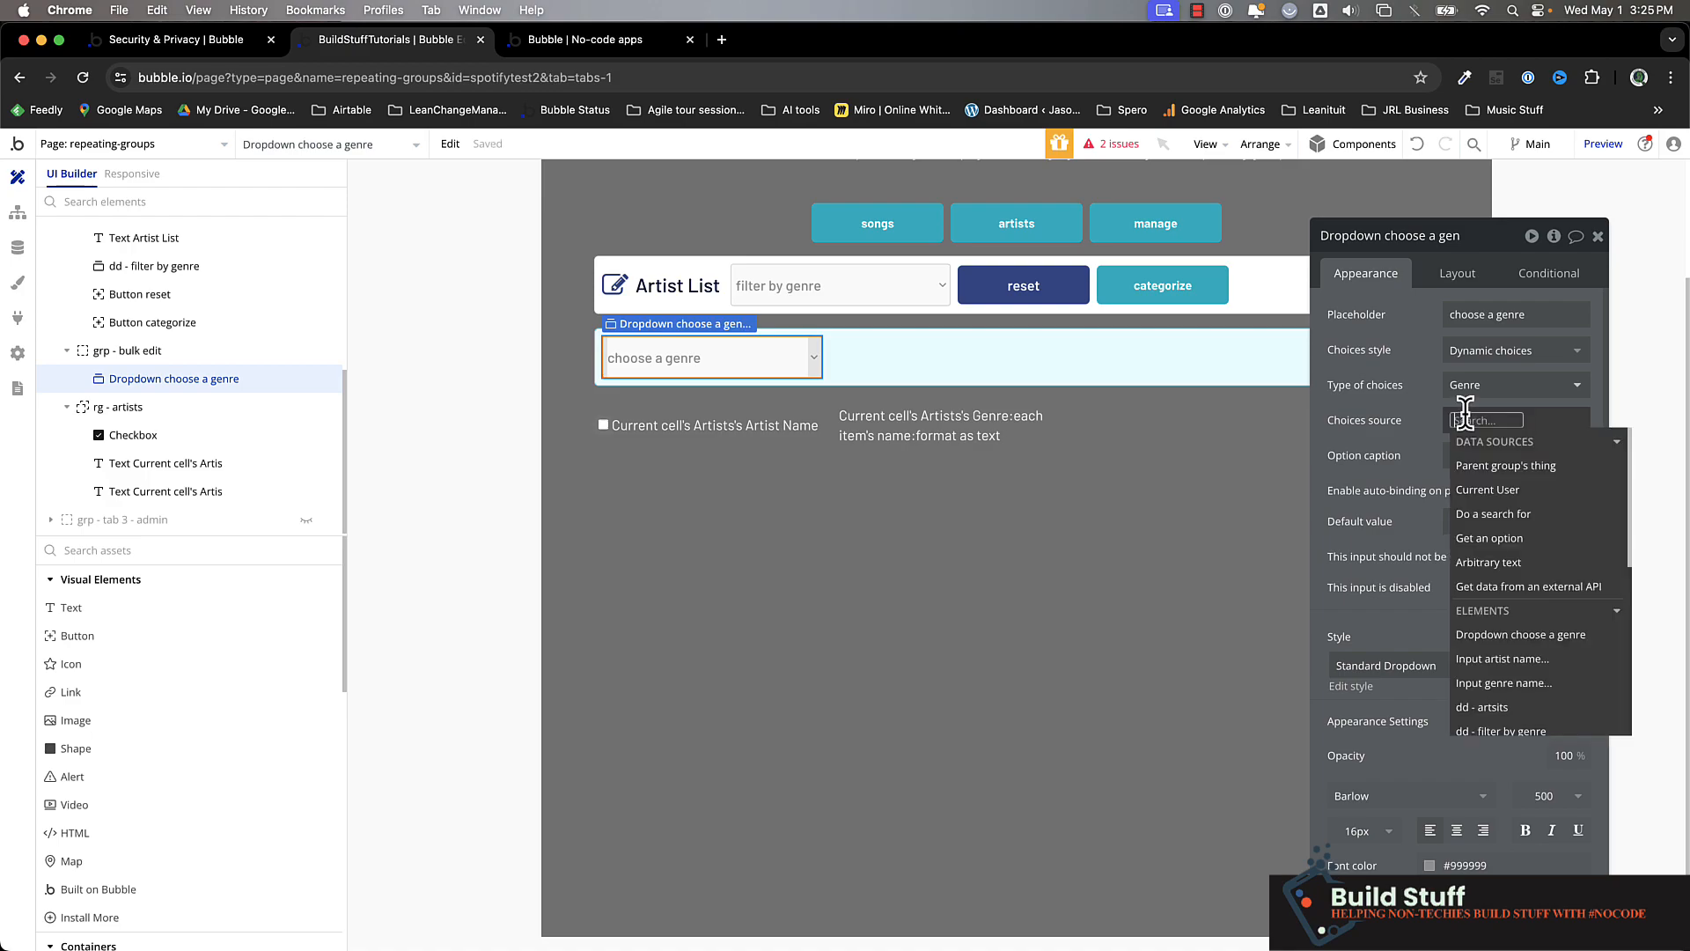
{"action": "left_click", "coordinate": [1501, 516]}
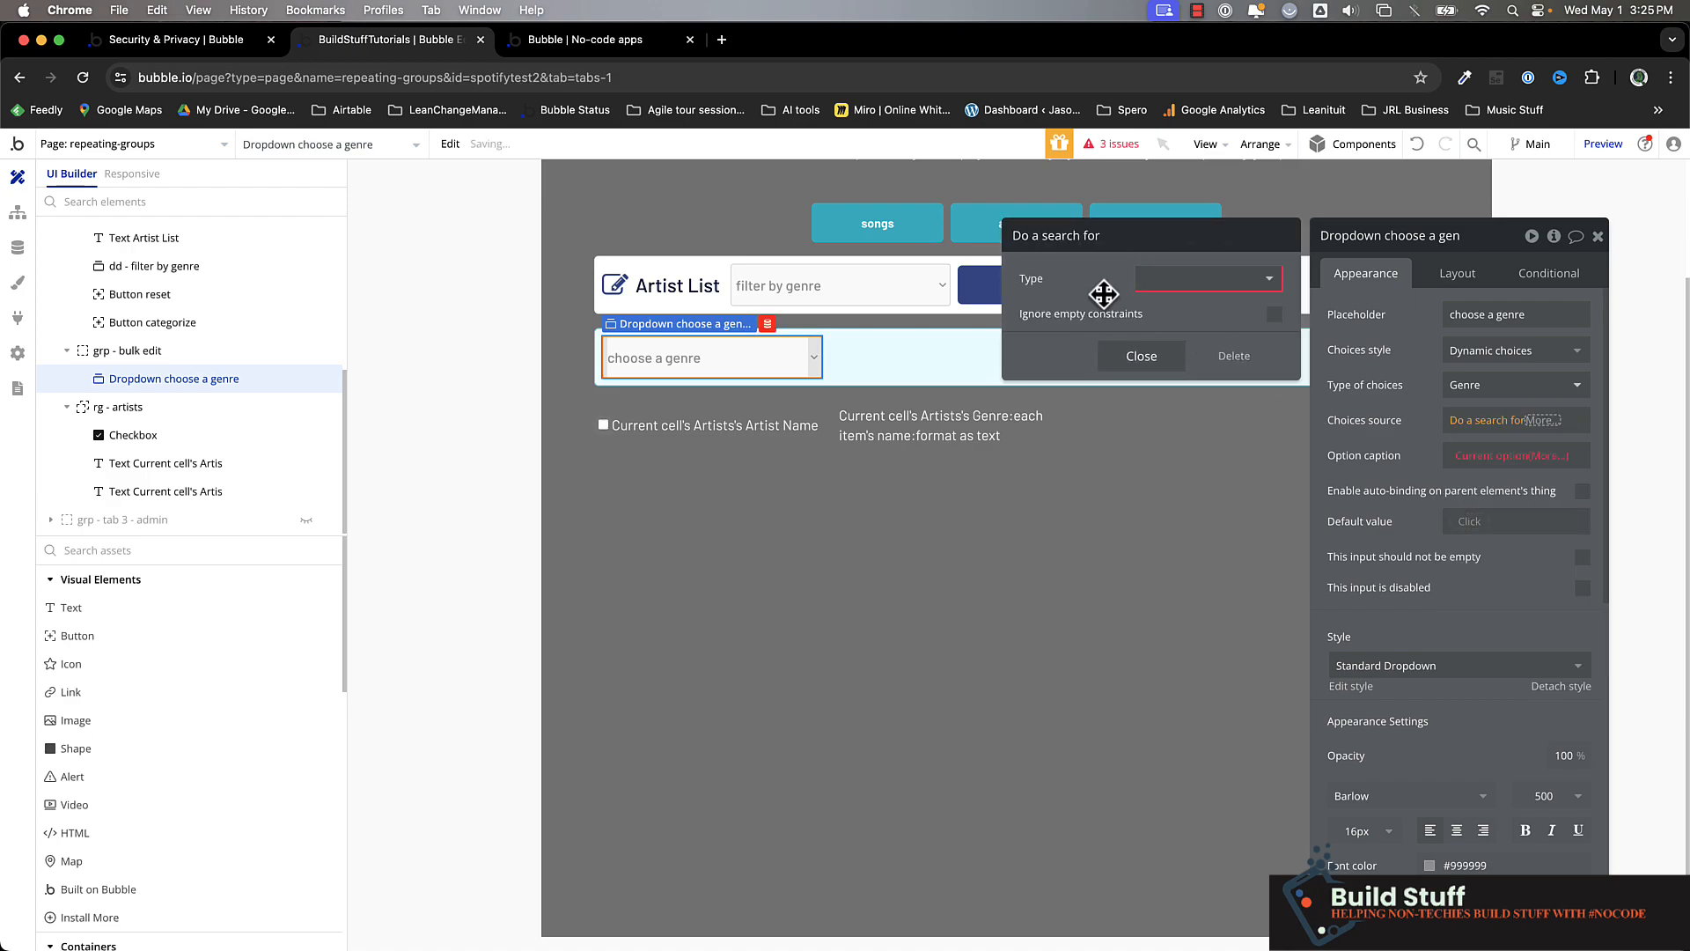
{"action": "left_click", "coordinate": [1206, 293]}
{"action": "type", "text": "ge"}
{"action": "left_click", "coordinate": [1195, 317]}
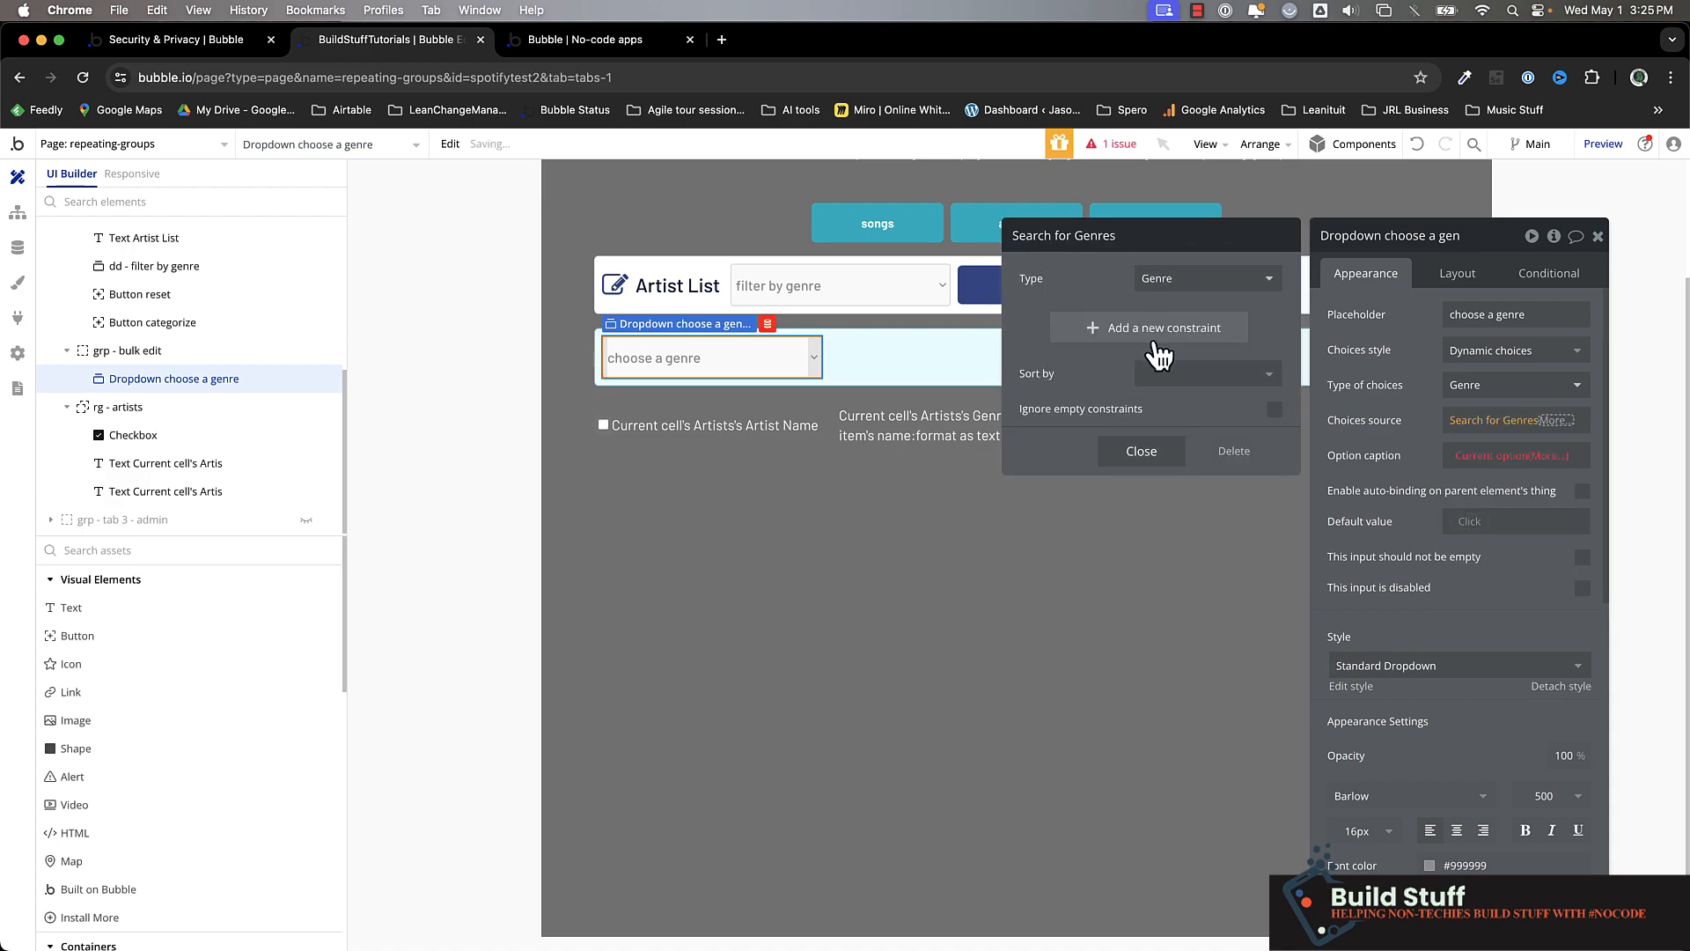
{"action": "left_click", "coordinate": [1164, 370]}
{"action": "type", "text": "n"}
{"action": "left_click", "coordinate": [1166, 429]}
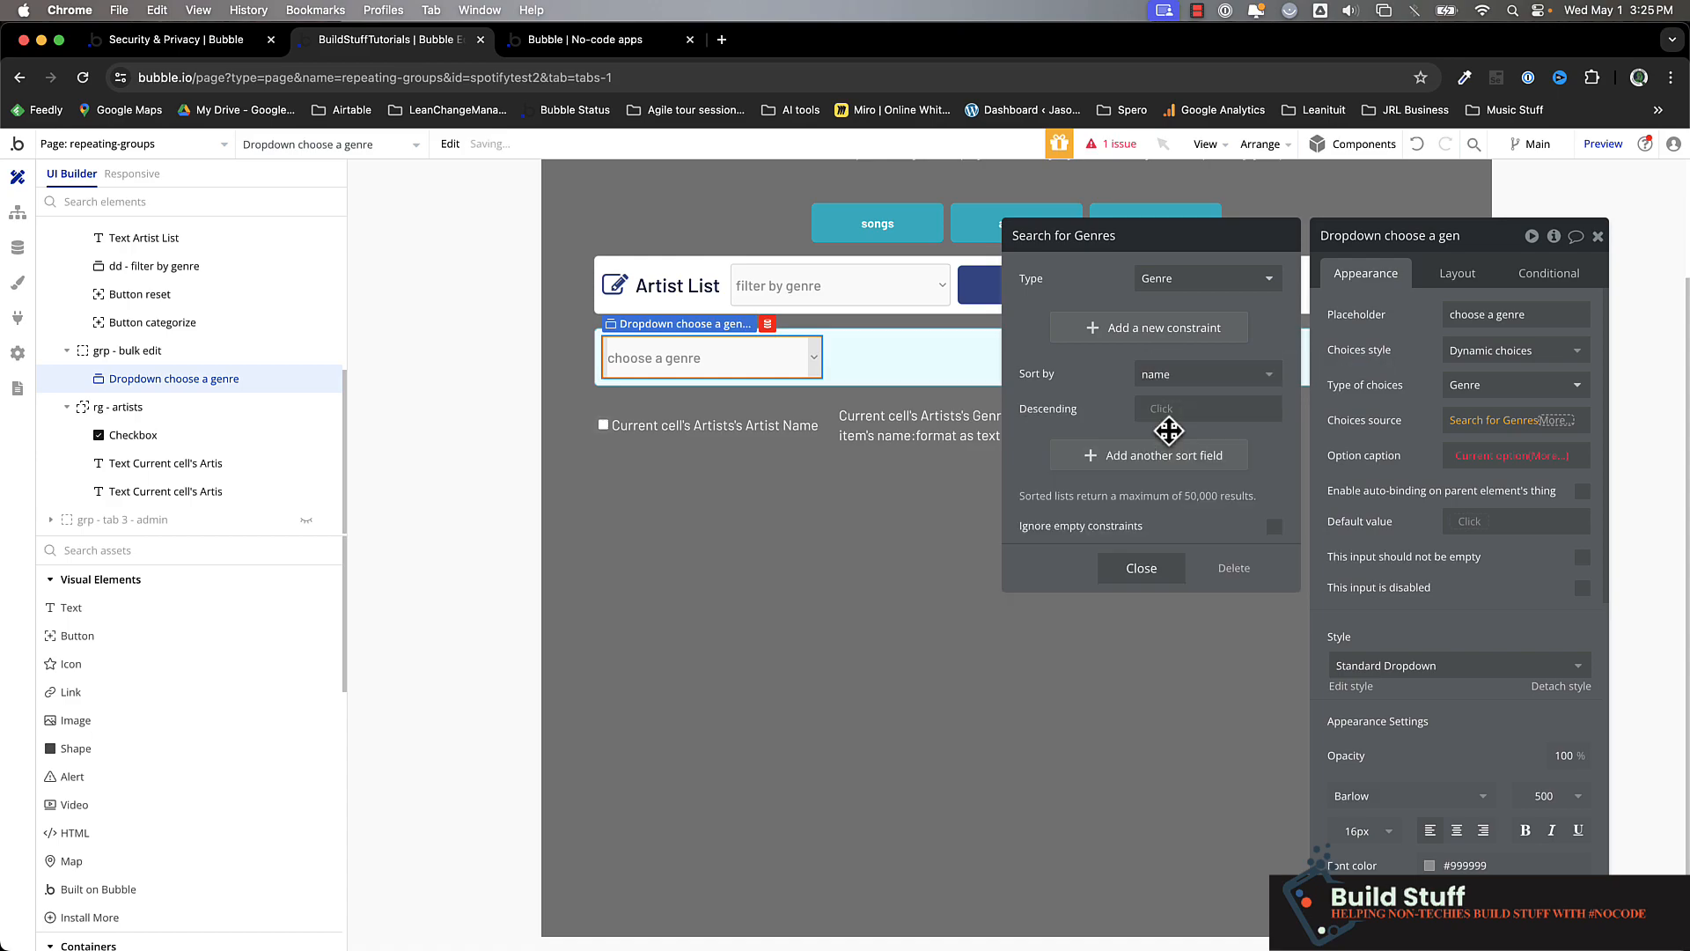
{"action": "left_click", "coordinate": [1140, 571]}
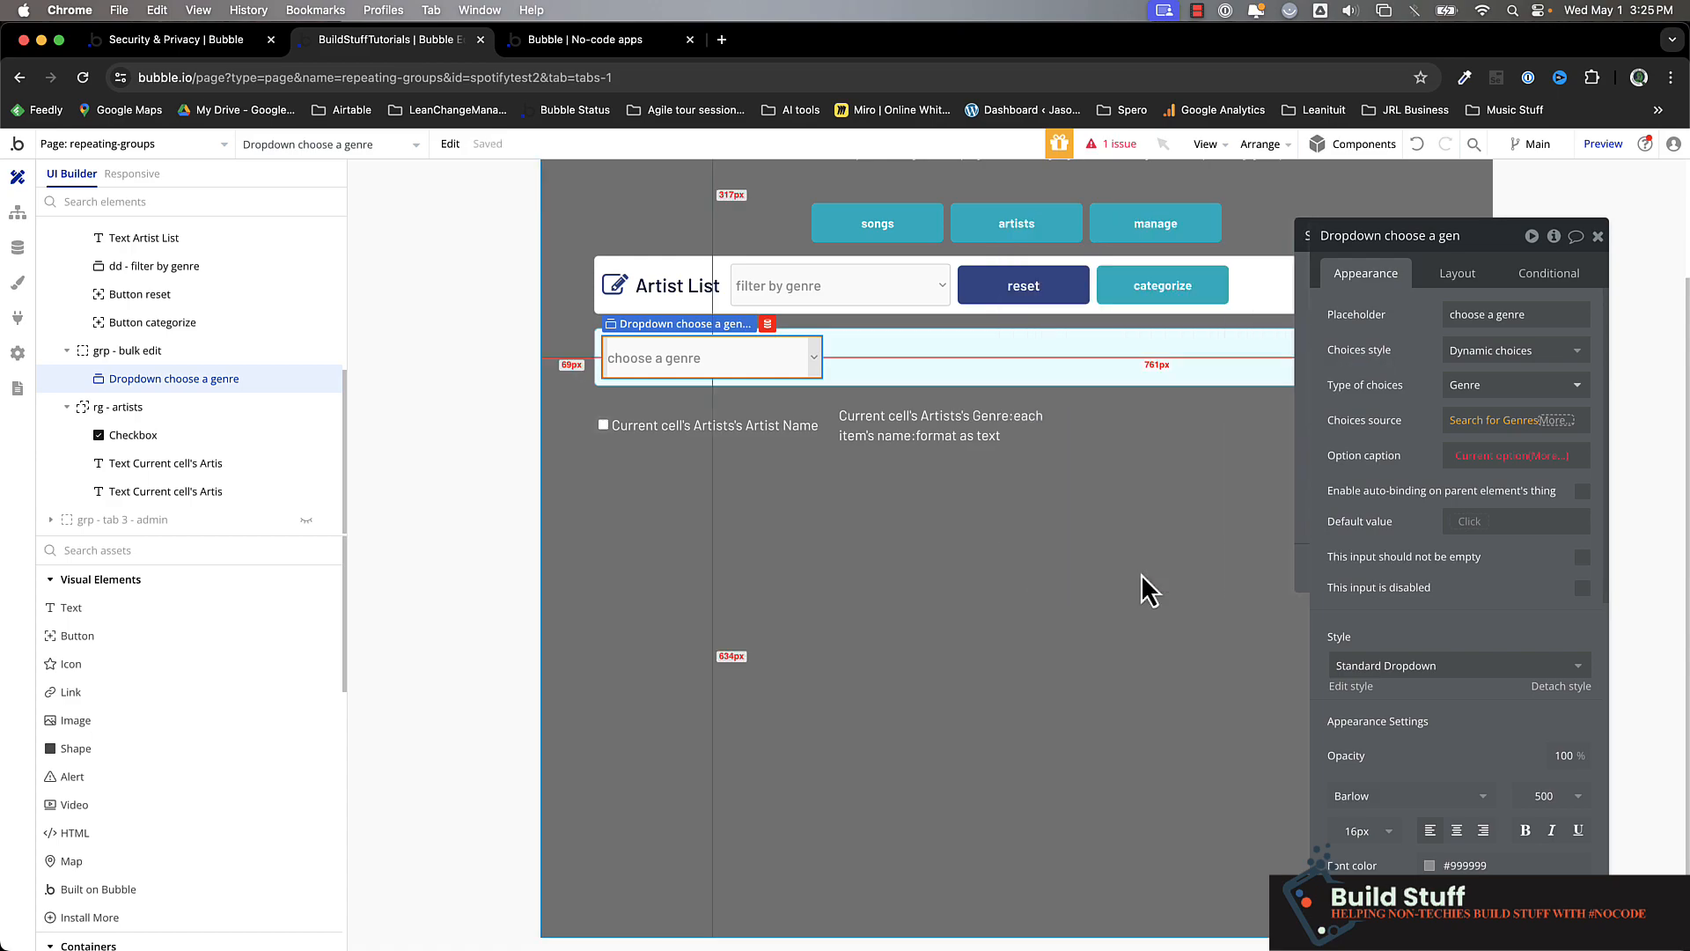
Step: Set the genre dropdown's option caption to the current option's name
{"action": "left_click", "coordinate": [1368, 442]}
{"action": "left_click", "coordinate": [1552, 455]}
{"action": "type", "text": "na"}
{"action": "left_click", "coordinate": [1554, 527]}
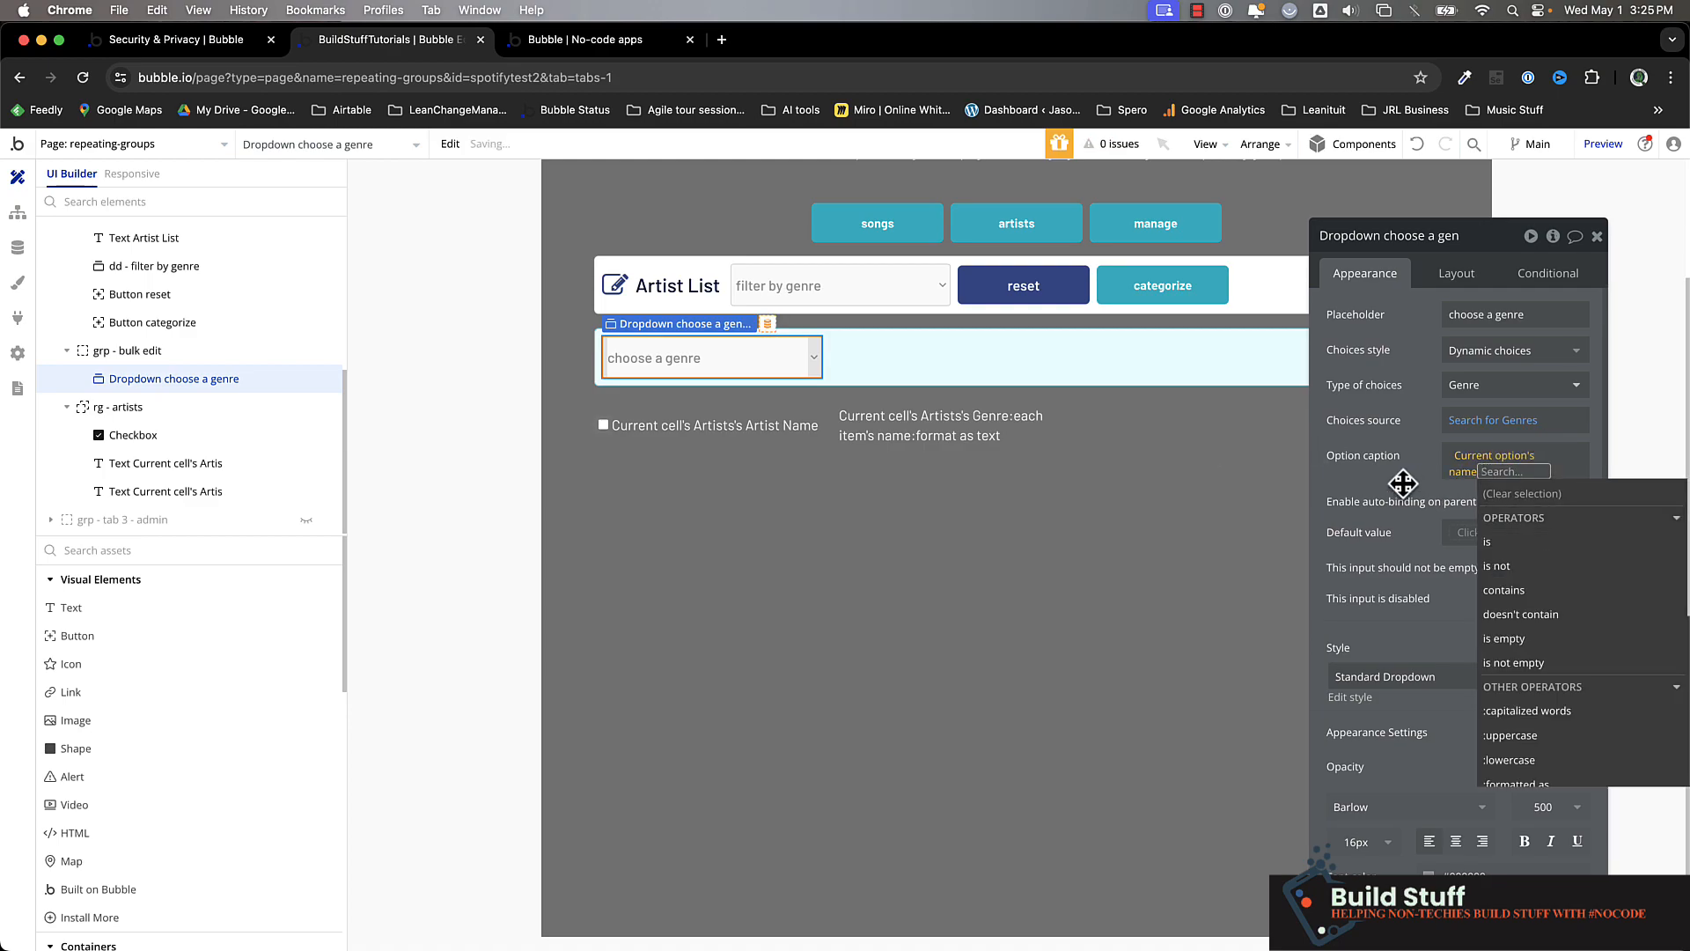
{"action": "left_click", "coordinate": [1403, 483]}
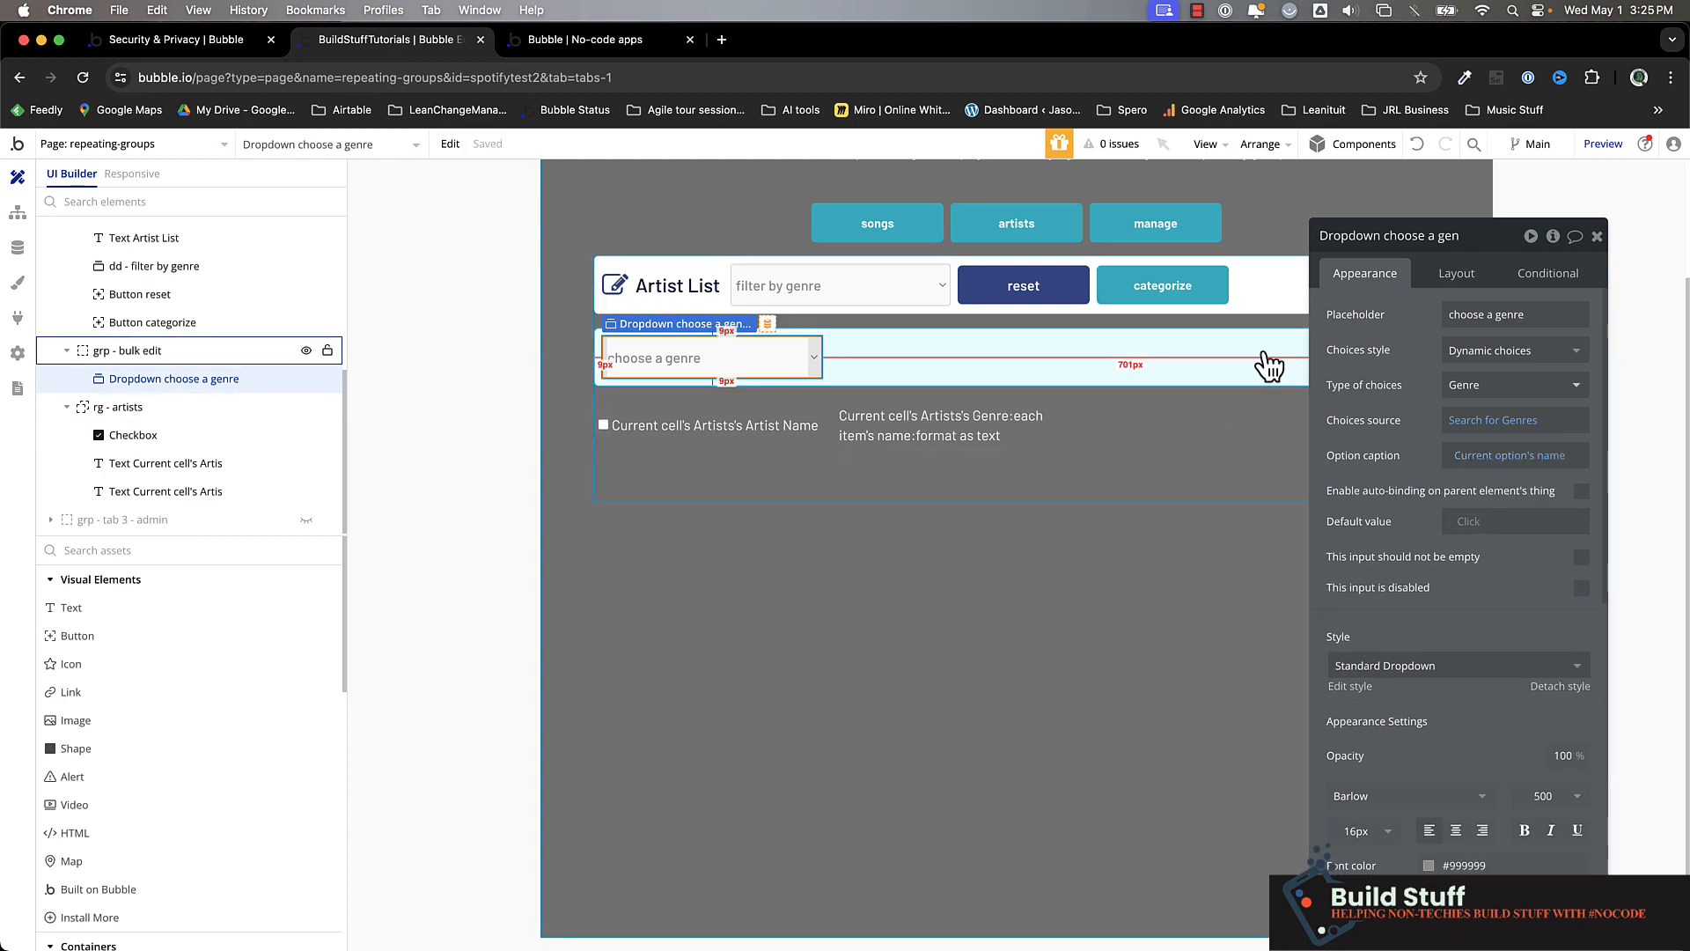
Step: Make grp - bulk edit hidden on page load and collapse when hidden
{"action": "left_click", "coordinate": [1194, 356]}
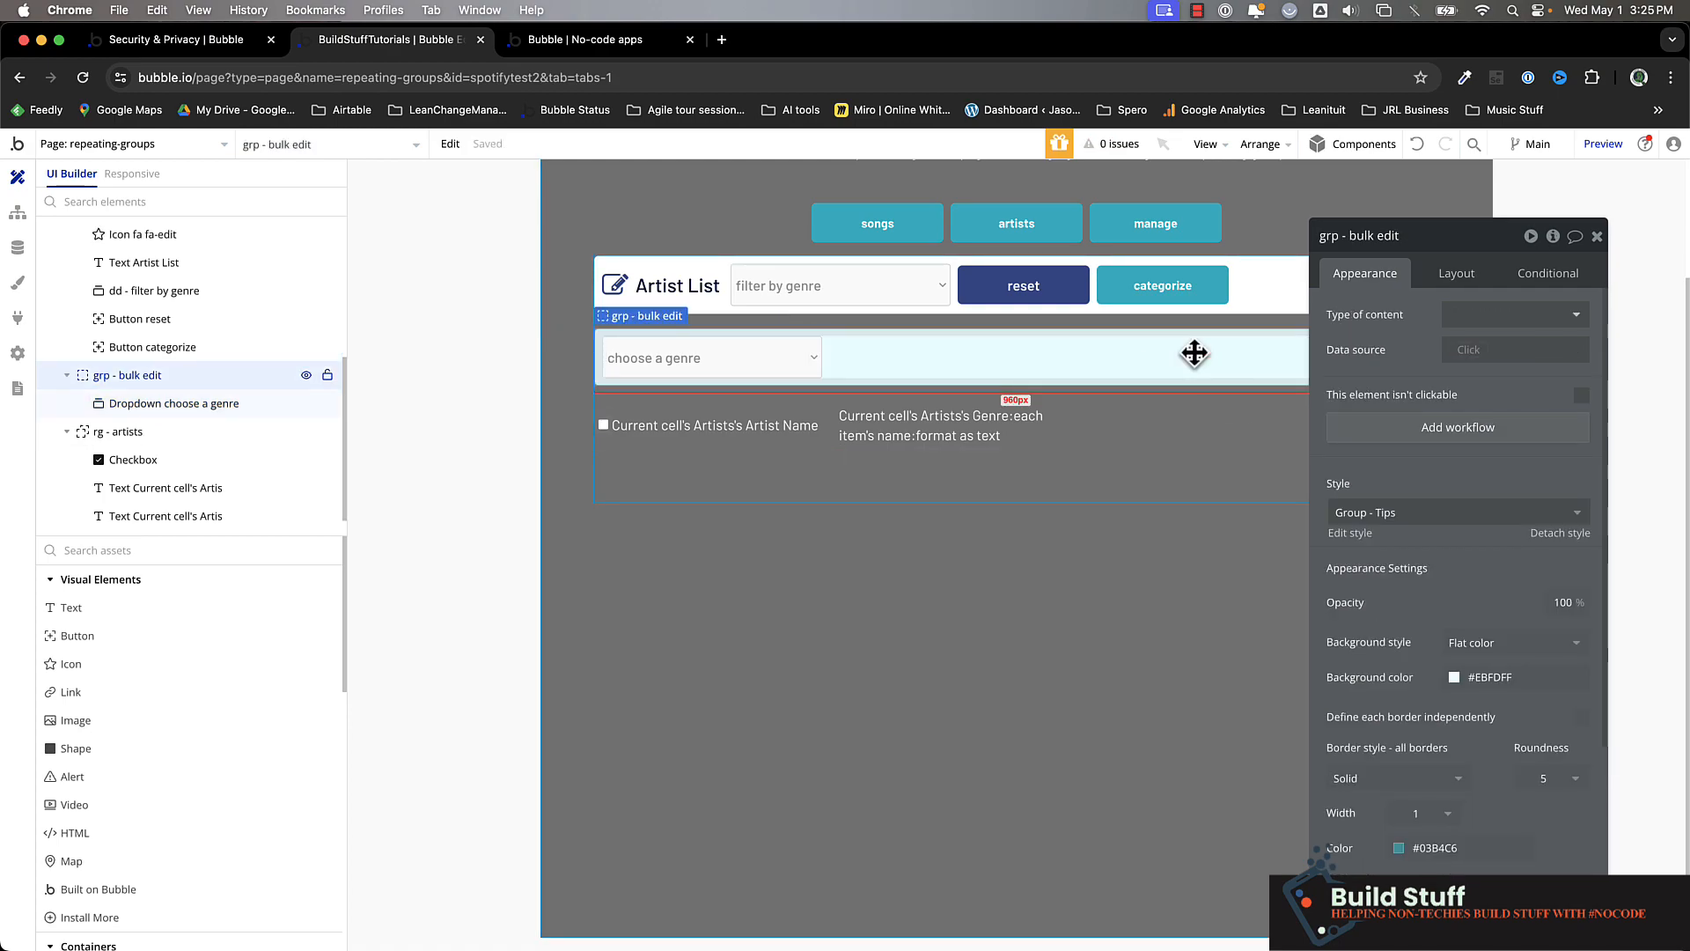
{"action": "left_click", "coordinate": [1457, 274]}
{"action": "left_click", "coordinate": [1581, 457]}
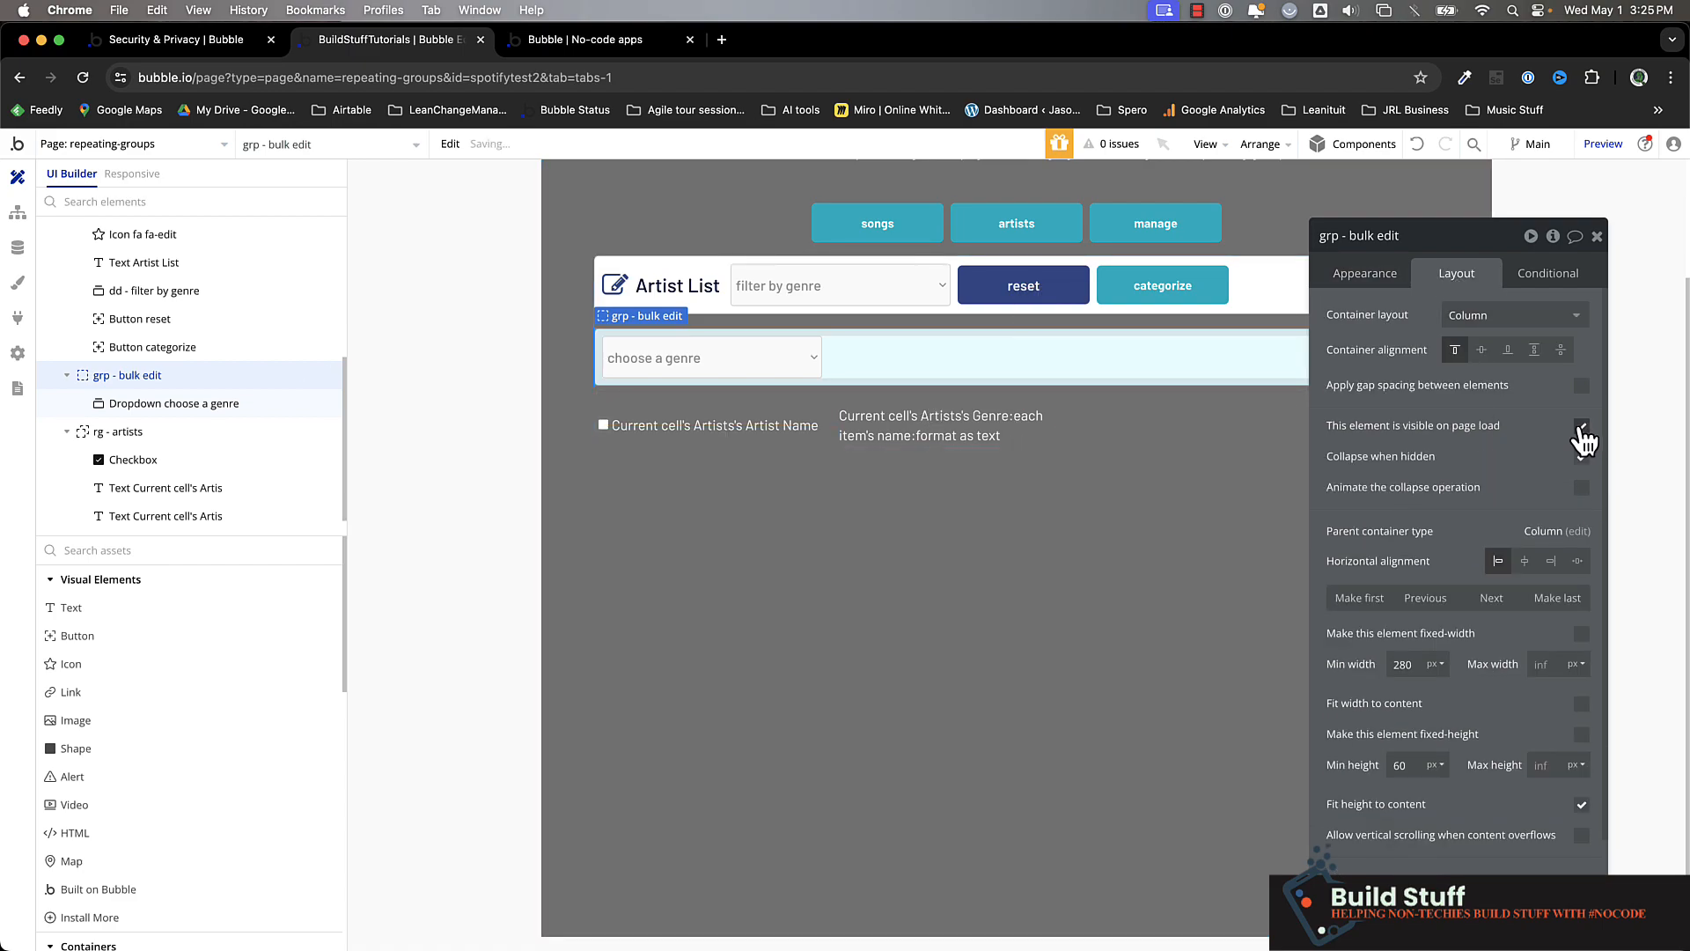
{"action": "left_click", "coordinate": [1582, 426]}
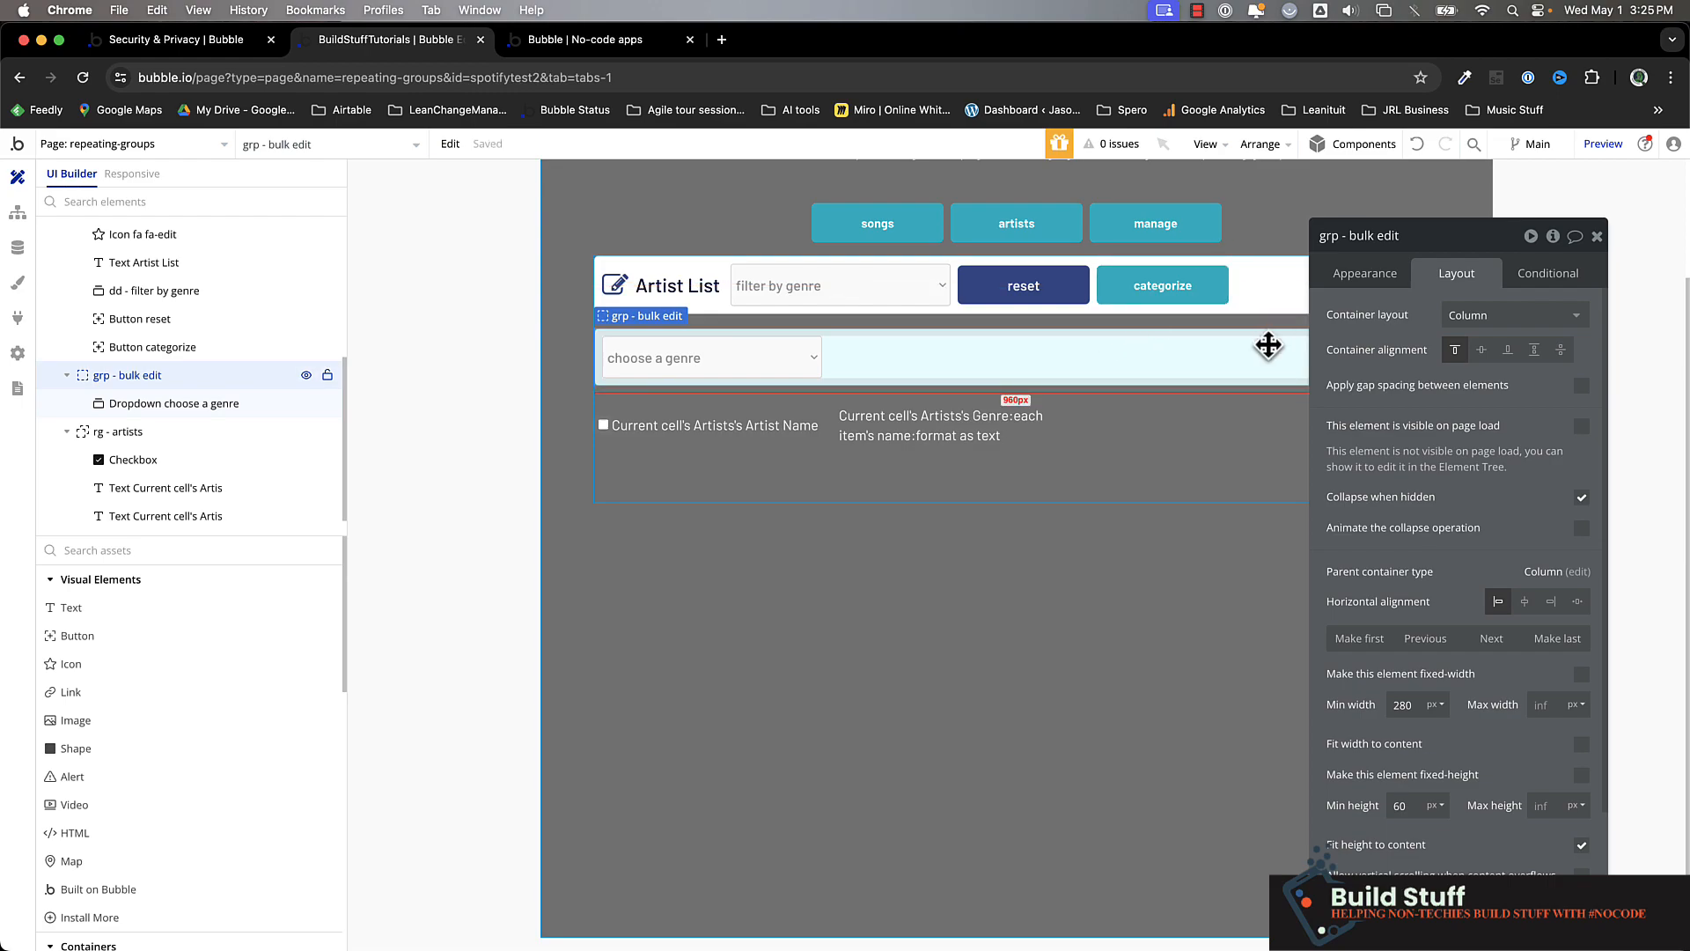
Step: Create a click workflow for the categorize button with a Toggle an element action targeting grp - bulk edit
{"action": "left_click", "coordinate": [1162, 299]}
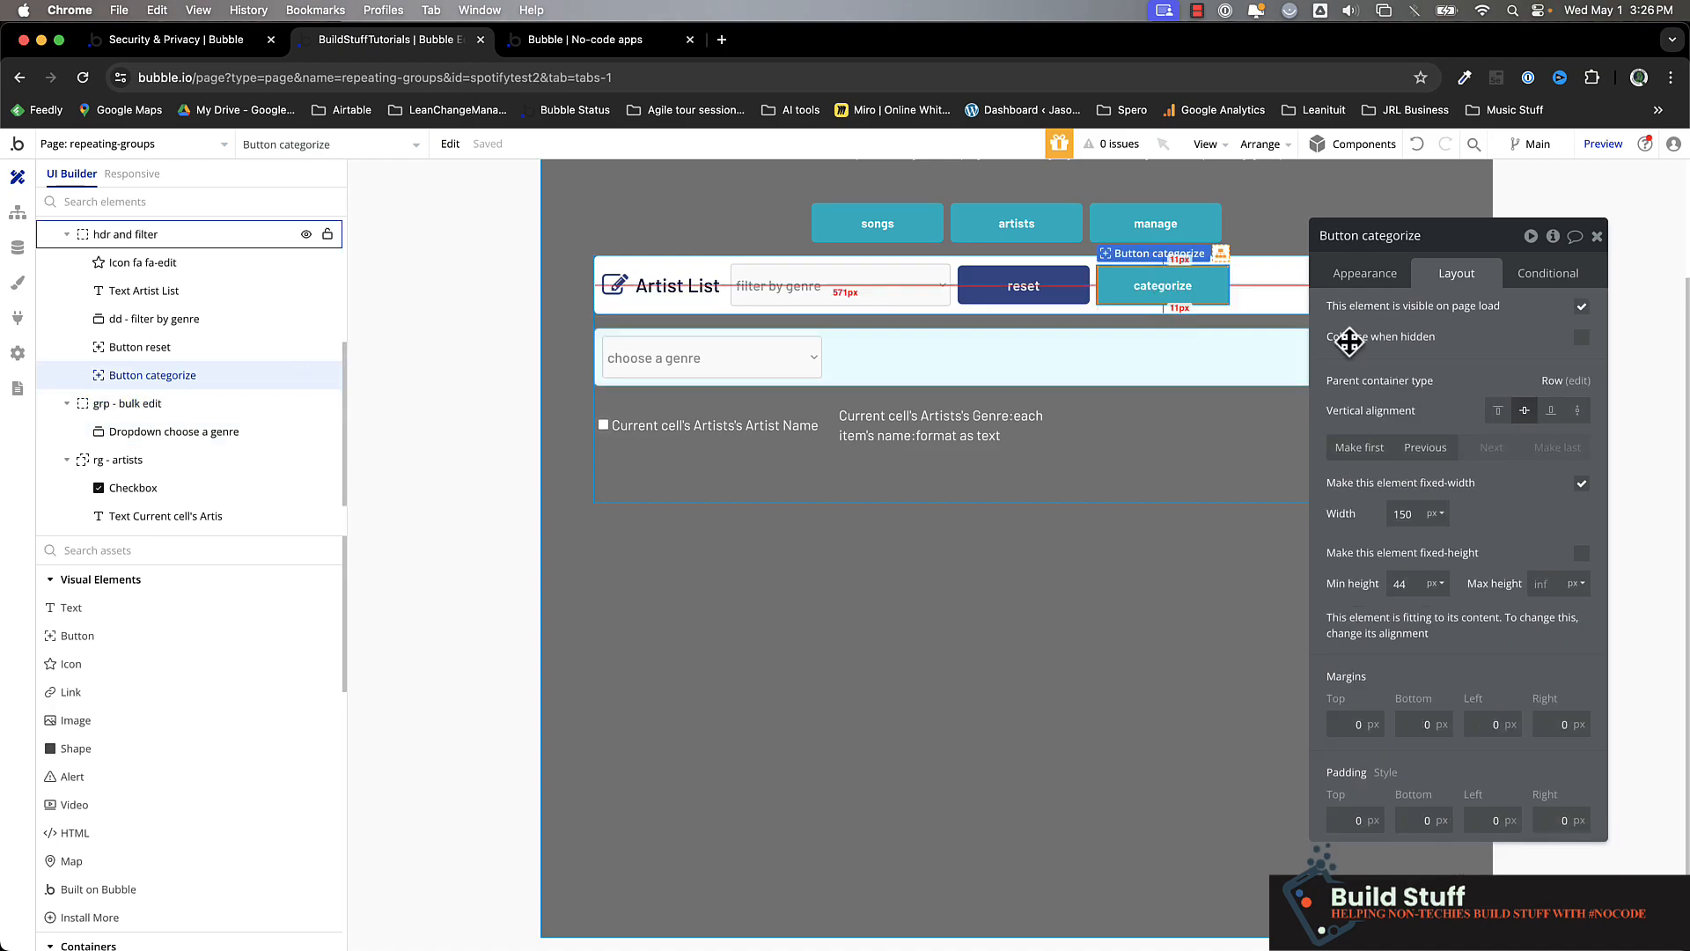
{"action": "left_click", "coordinate": [1365, 275]}
{"action": "left_click", "coordinate": [1457, 392]}
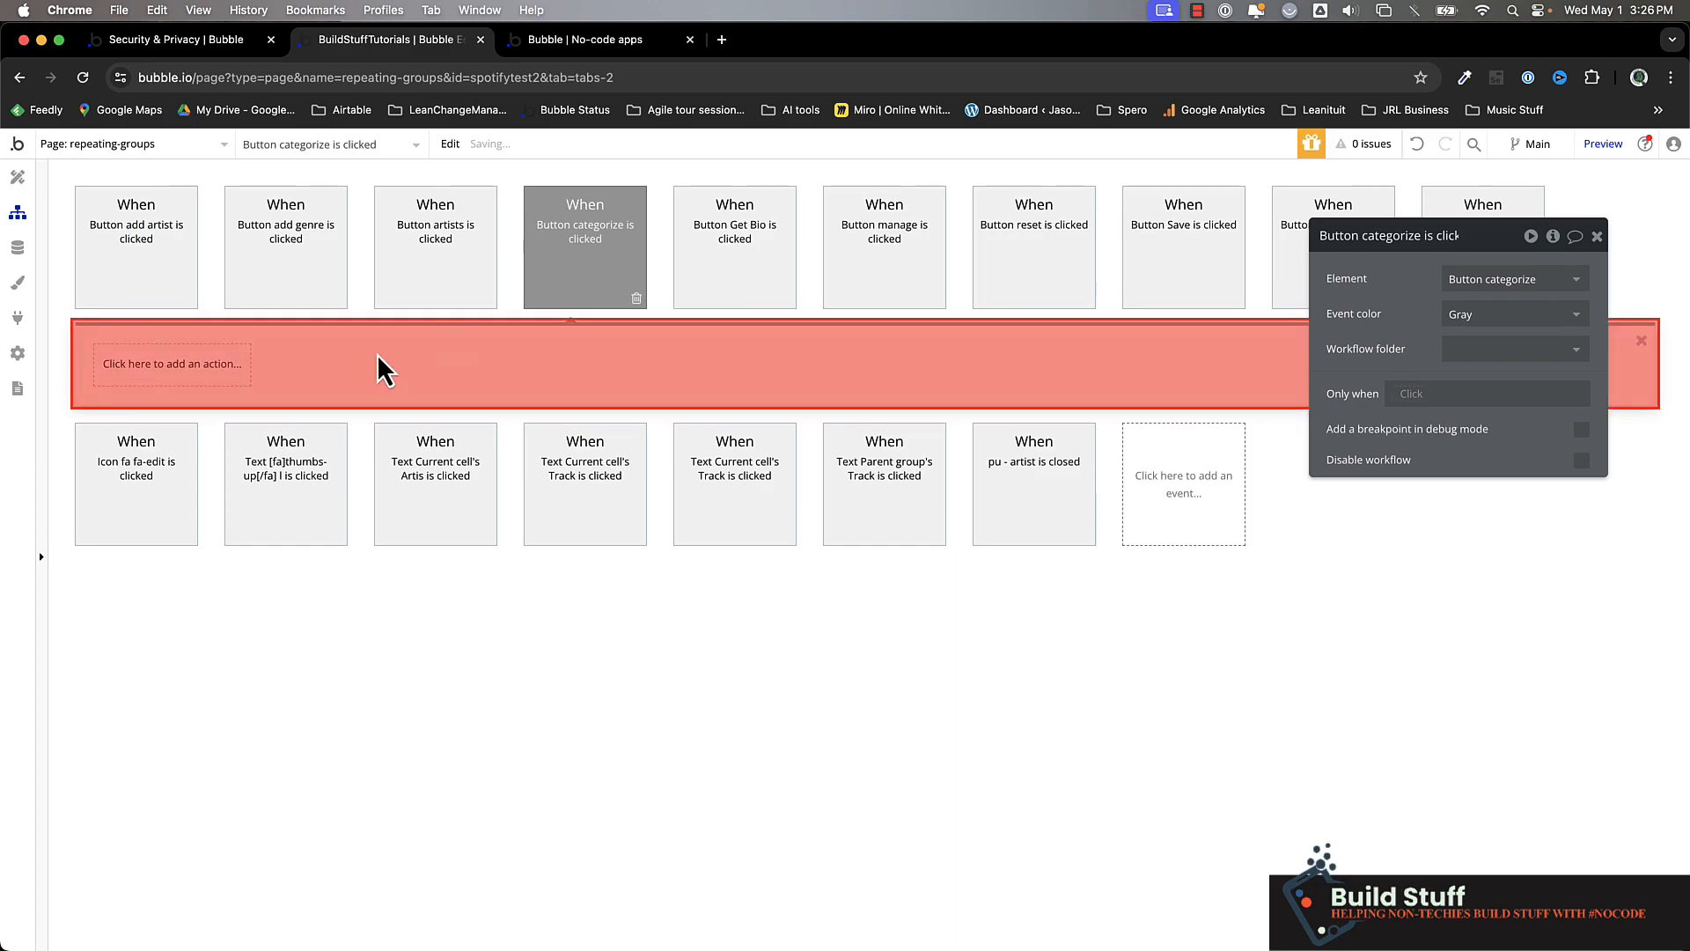
{"action": "left_click", "coordinate": [187, 374]}
{"action": "type", "text": "to"}
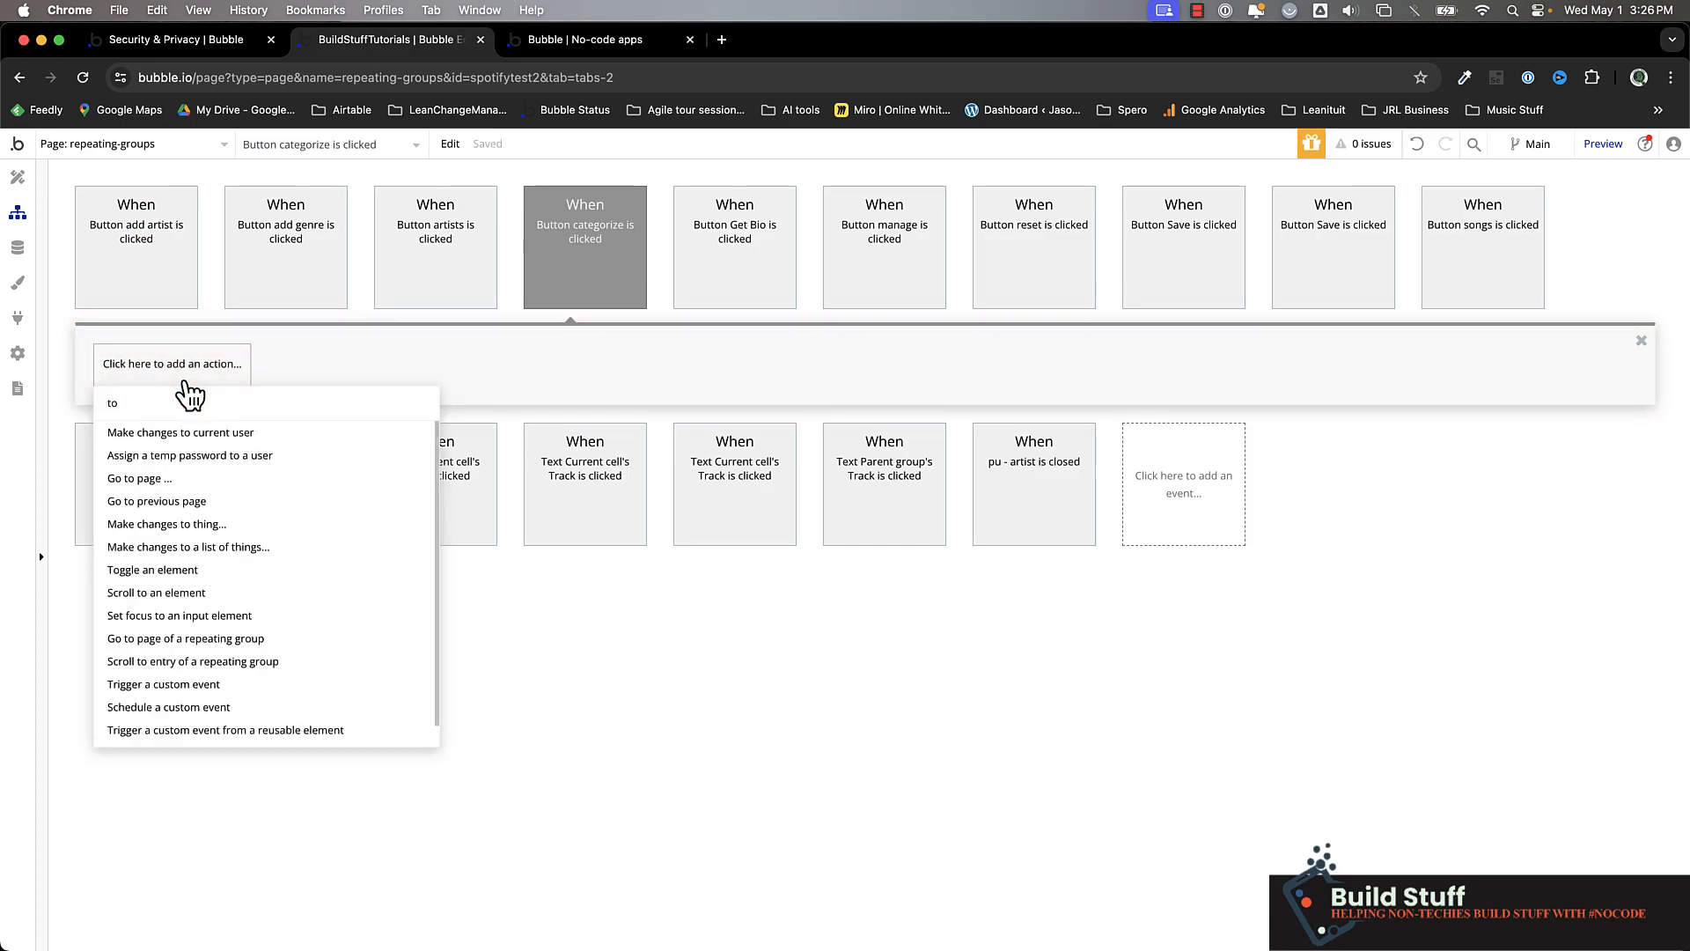
{"action": "type", "text": "g"}
{"action": "left_click", "coordinate": [143, 434]}
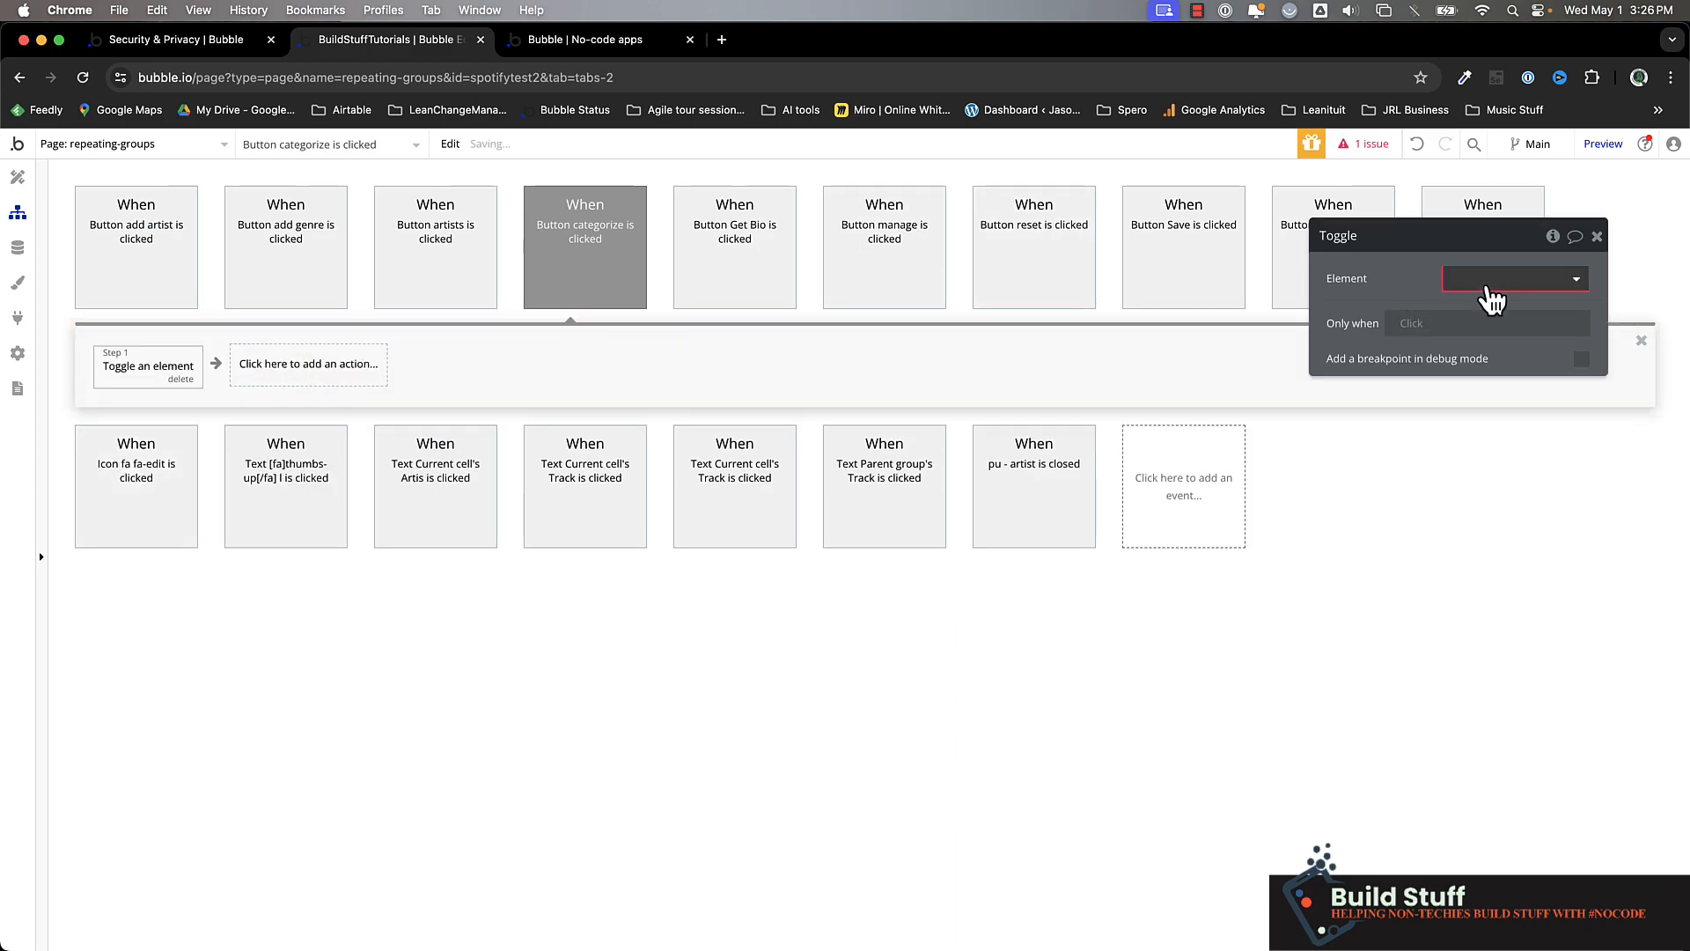
{"action": "left_click", "coordinate": [1488, 280]}
{"action": "type", "text": "bul"}
{"action": "left_click", "coordinate": [1549, 309]}
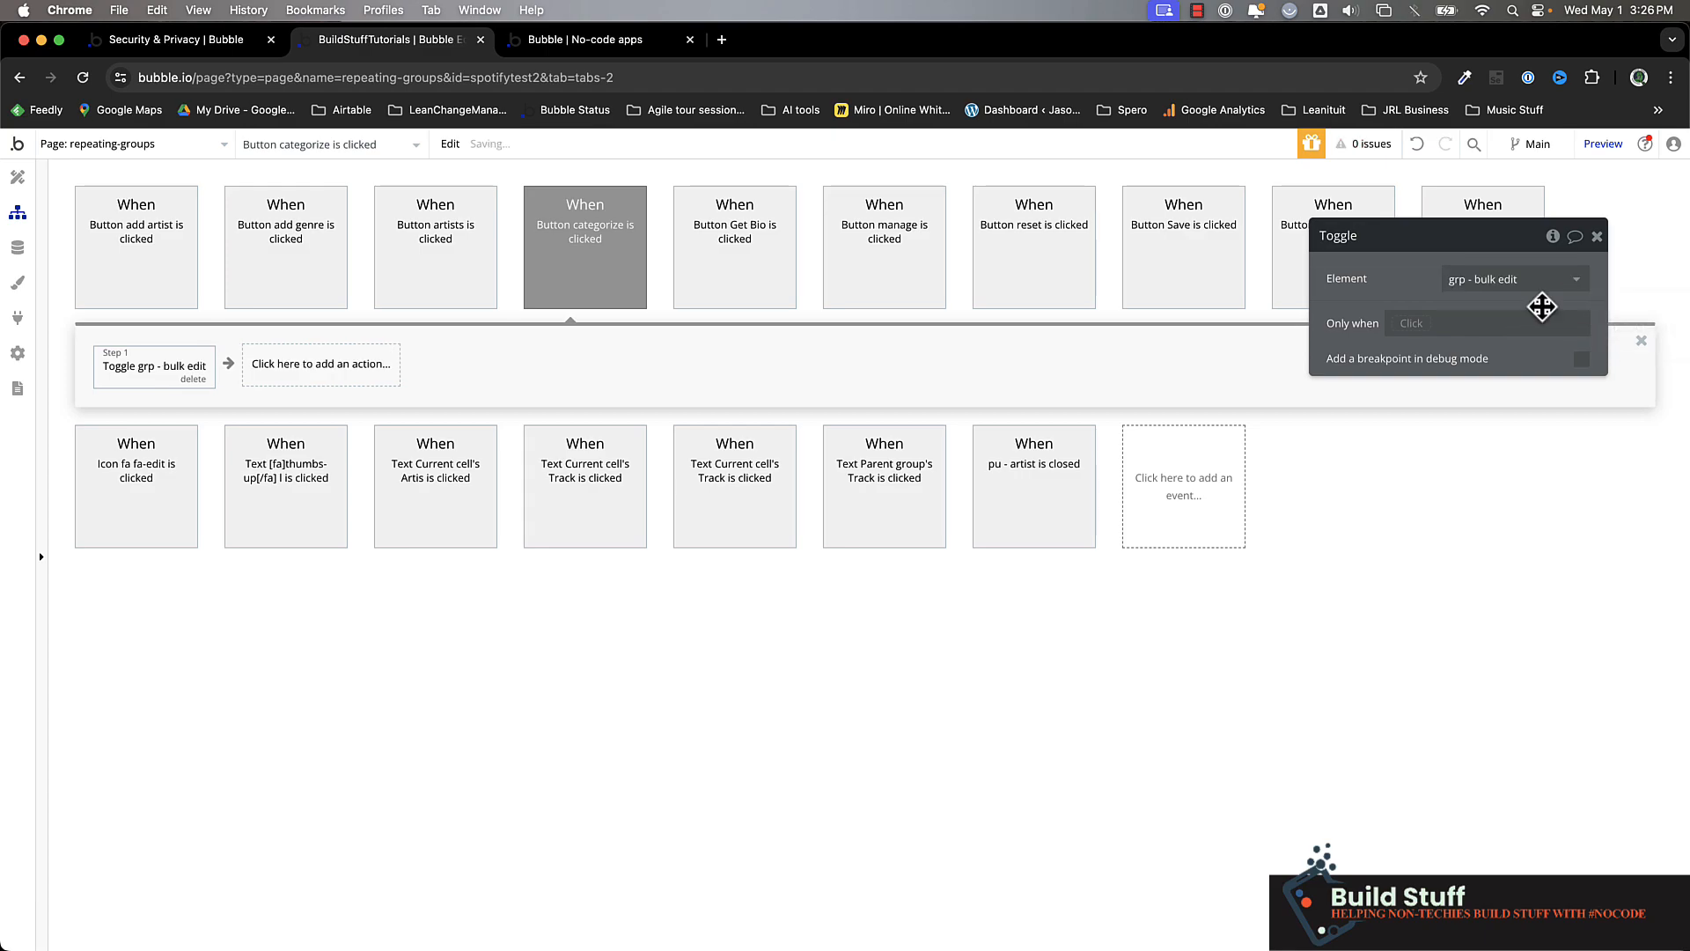
Step: Return to the page design and make the categorize button hidden on page load and collapse when hidden
{"action": "left_click", "coordinate": [16, 181]}
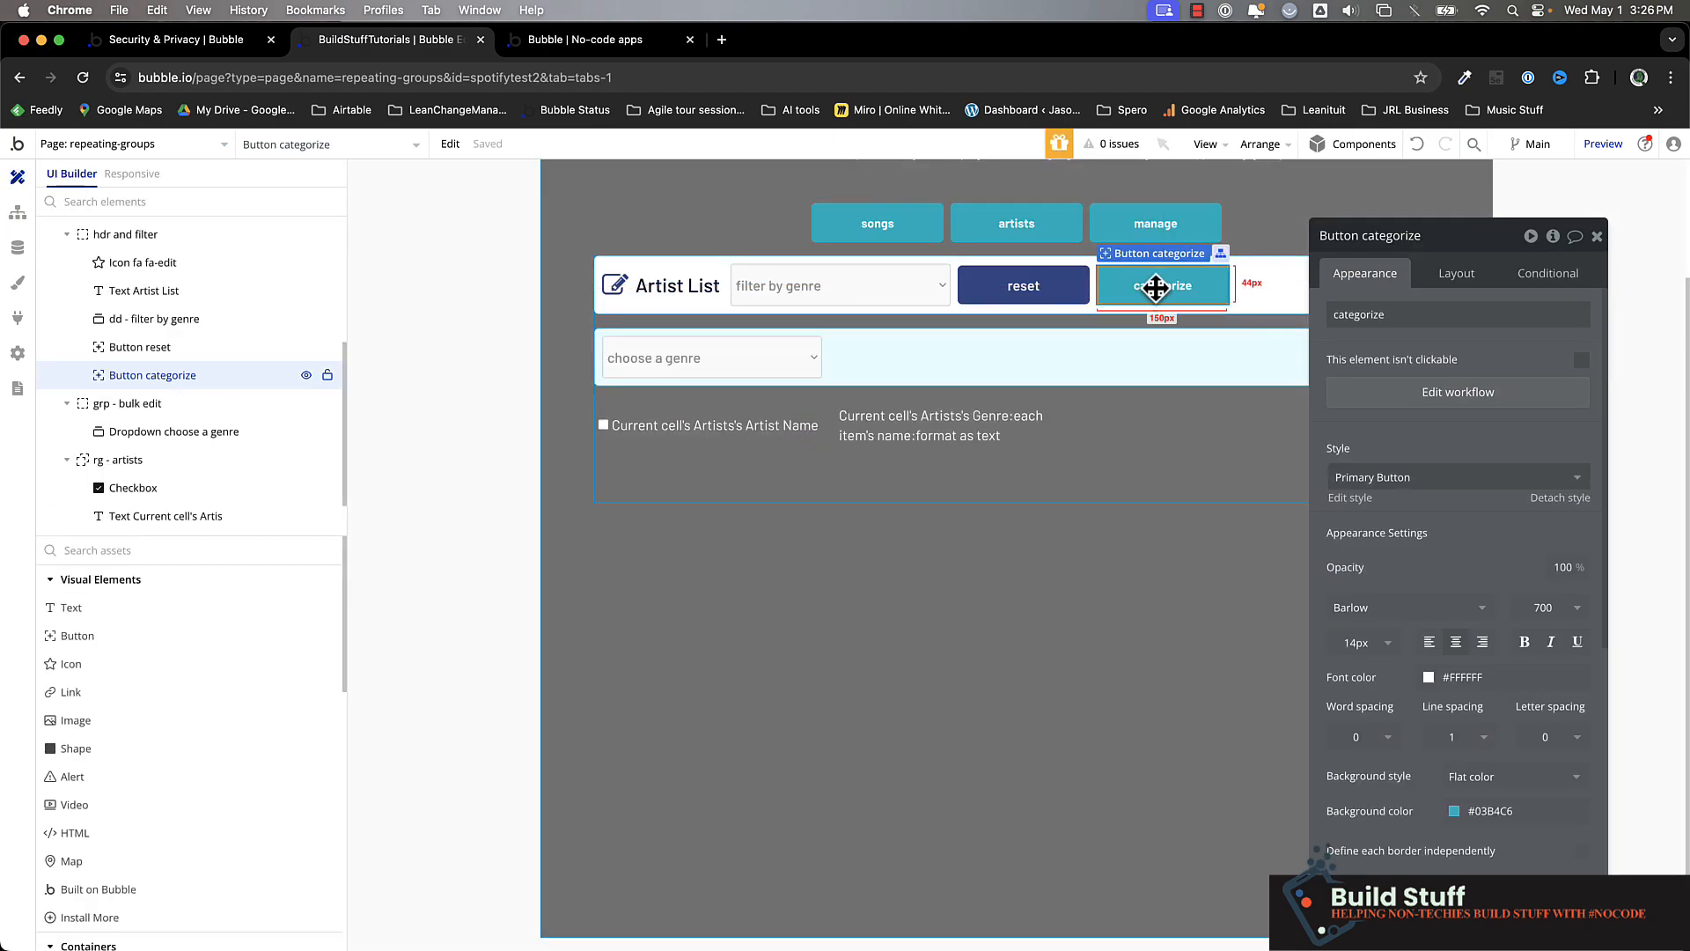
{"action": "left_click", "coordinate": [1461, 289]}
{"action": "left_click", "coordinate": [1582, 337]}
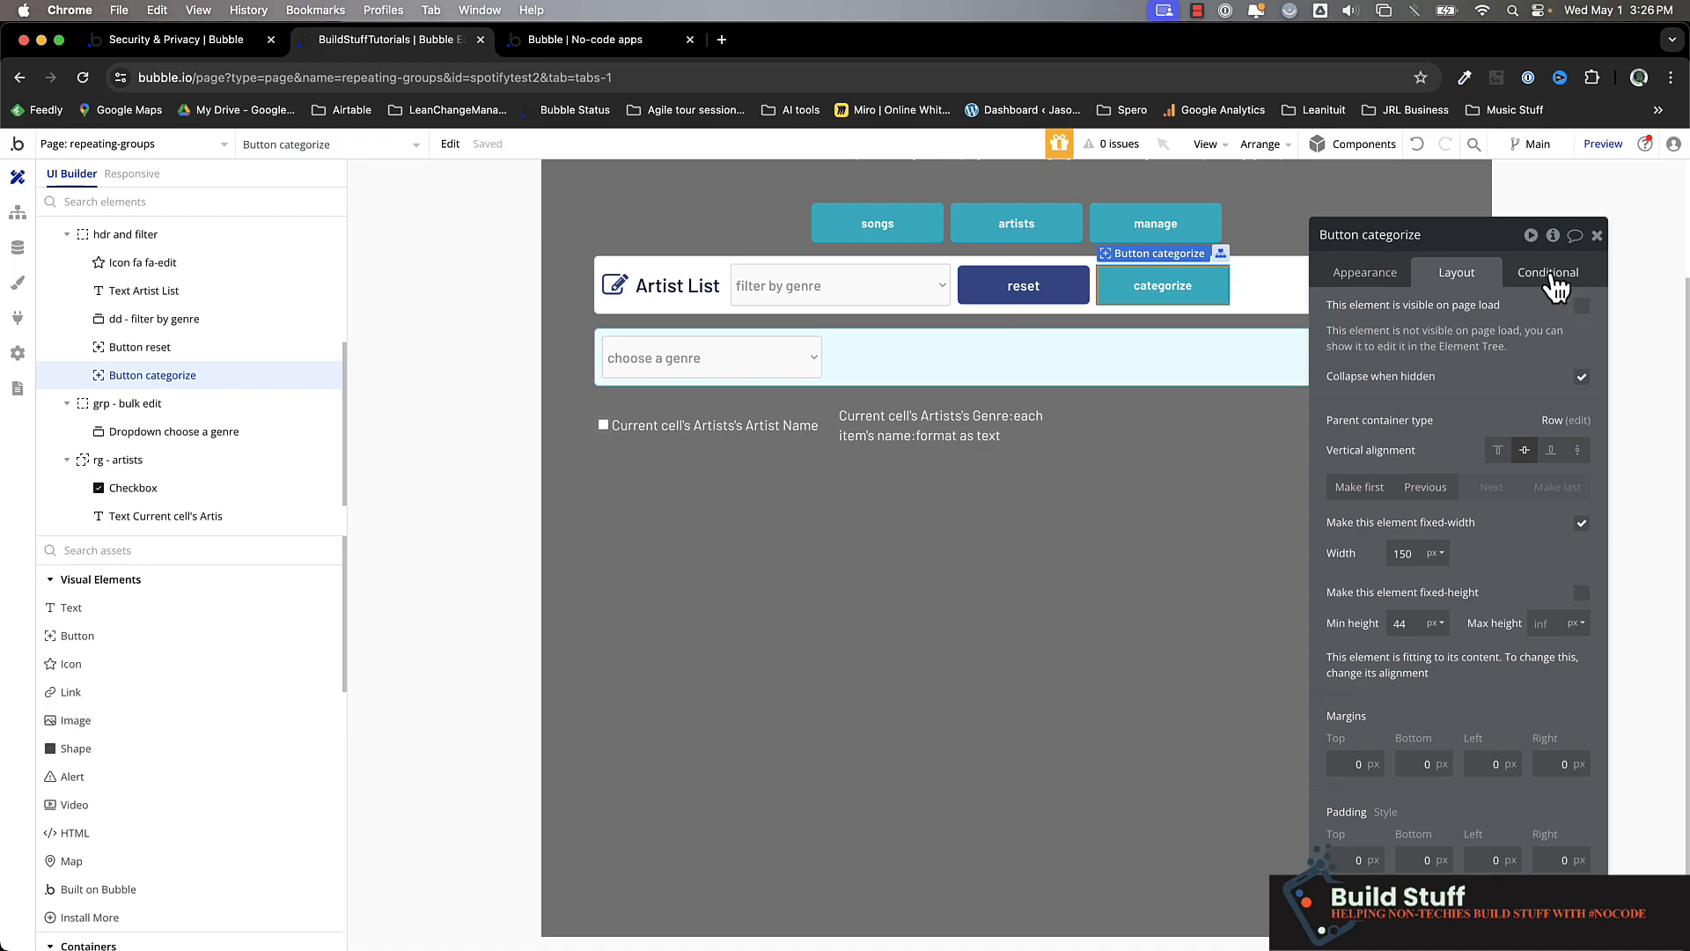
Step: Add a condition to the categorize button making it visible when repeating-groups's bulk edit? state is yes
{"action": "left_click", "coordinate": [1548, 273]}
{"action": "left_click", "coordinate": [1456, 403]}
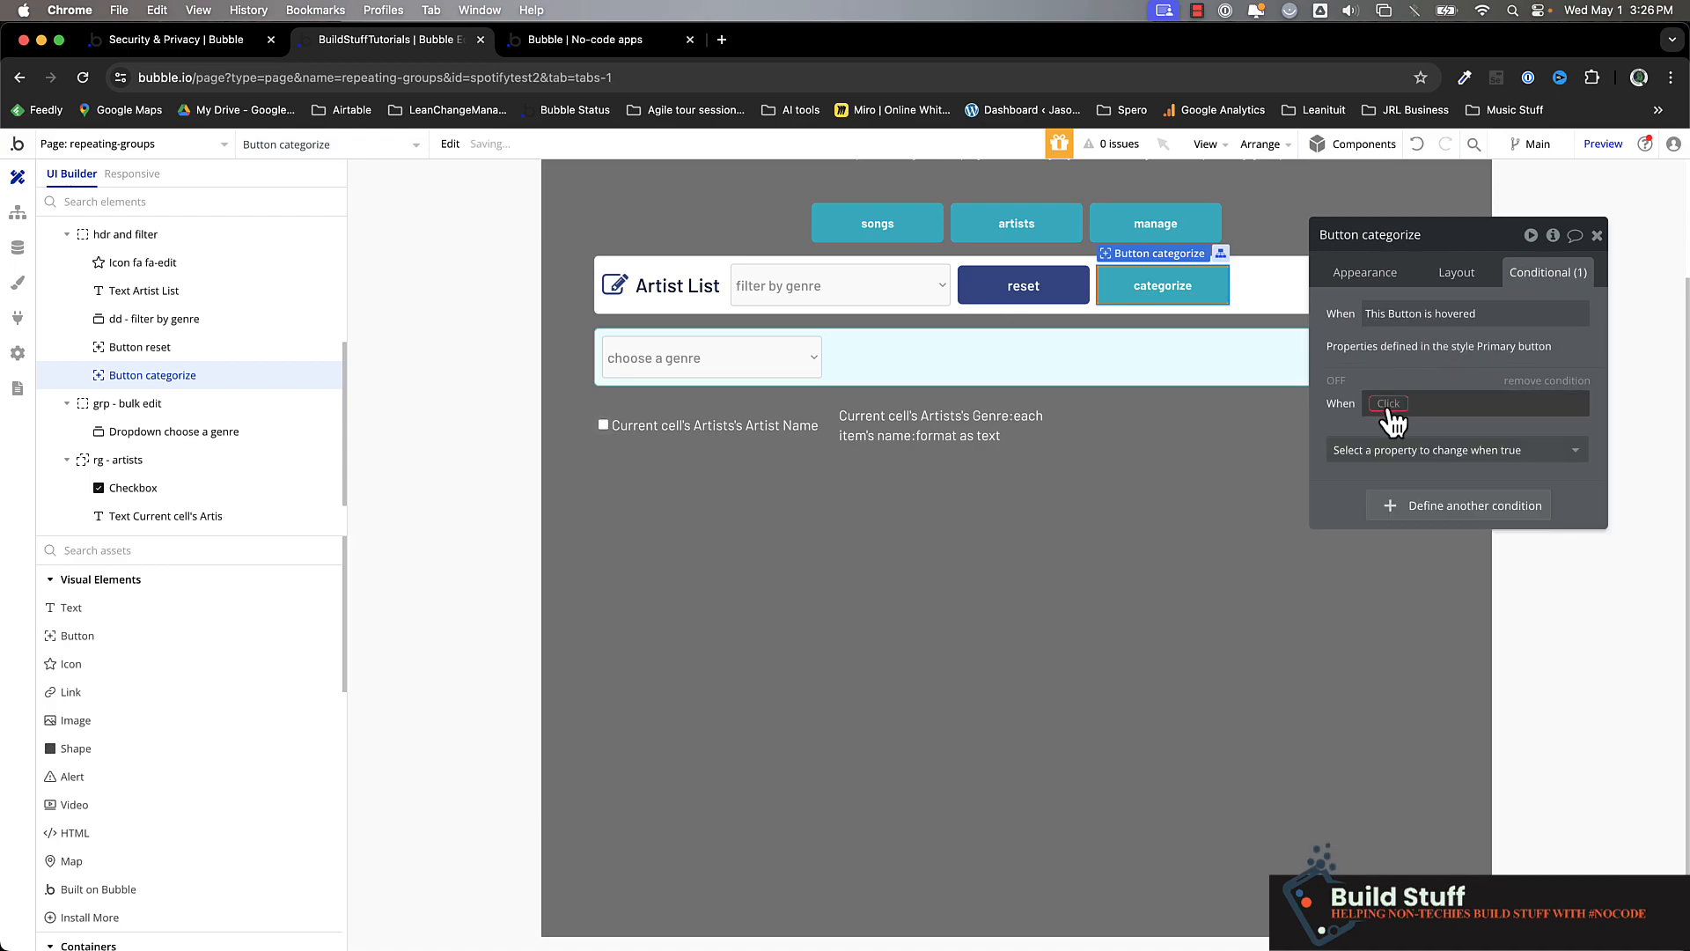
{"action": "left_click", "coordinate": [1387, 407]}
{"action": "type", "text": "rep"}
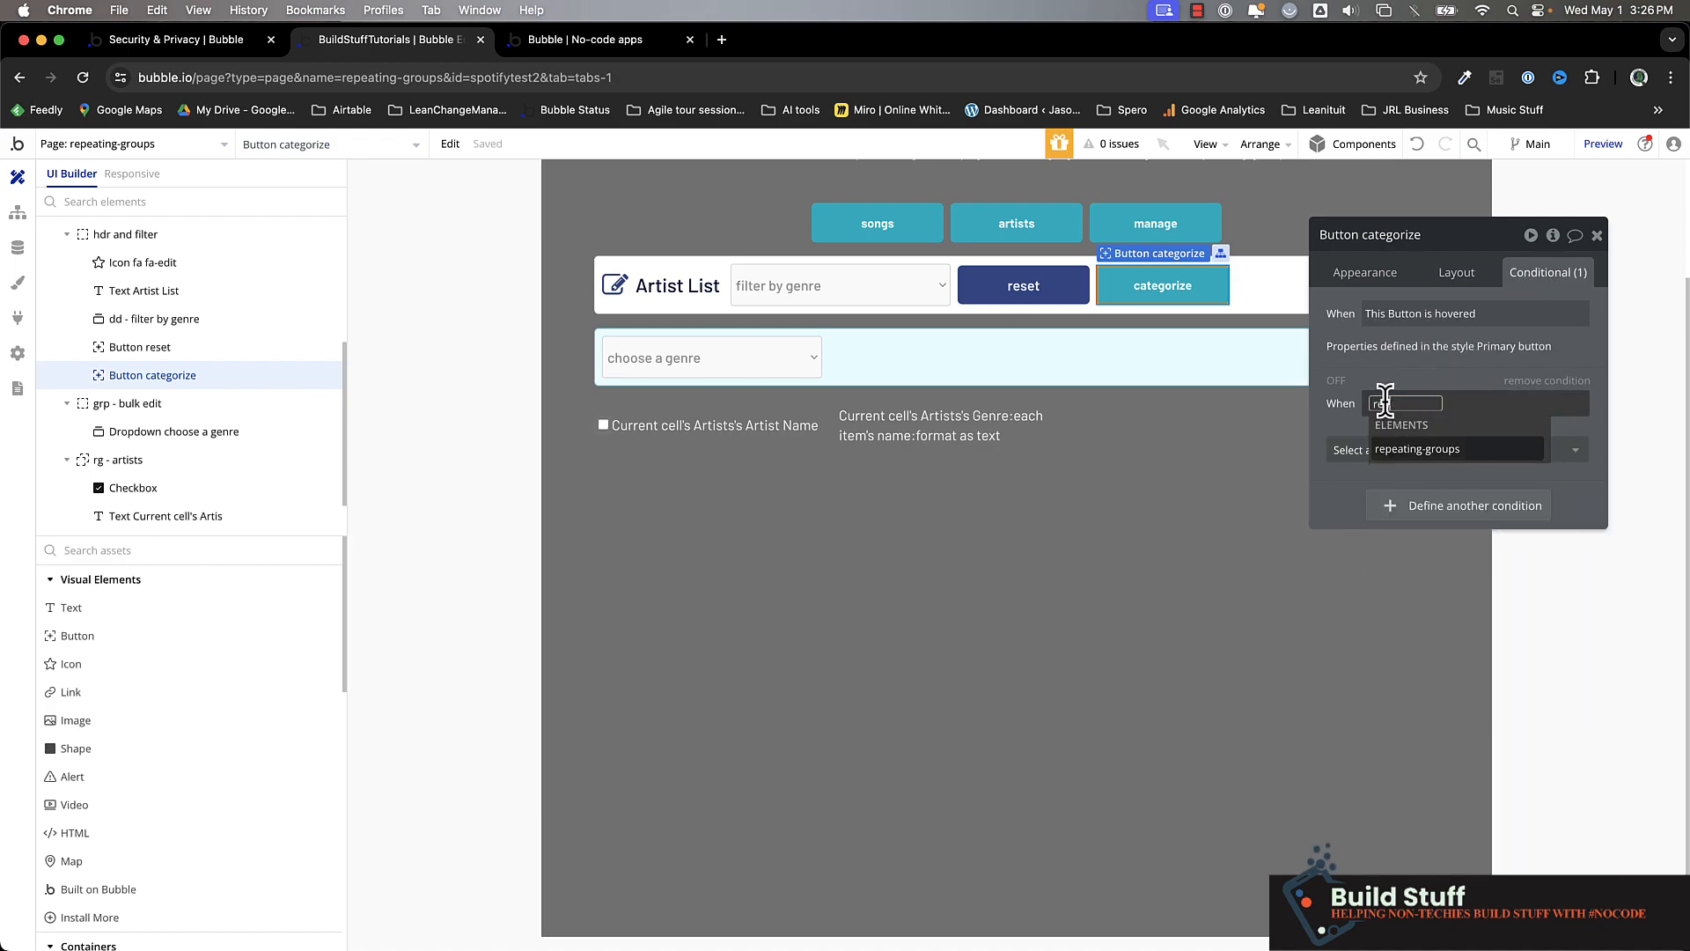
{"action": "left_click", "coordinate": [1411, 452]}
{"action": "type", "text": "bulk"}
{"action": "left_click", "coordinate": [1464, 449]}
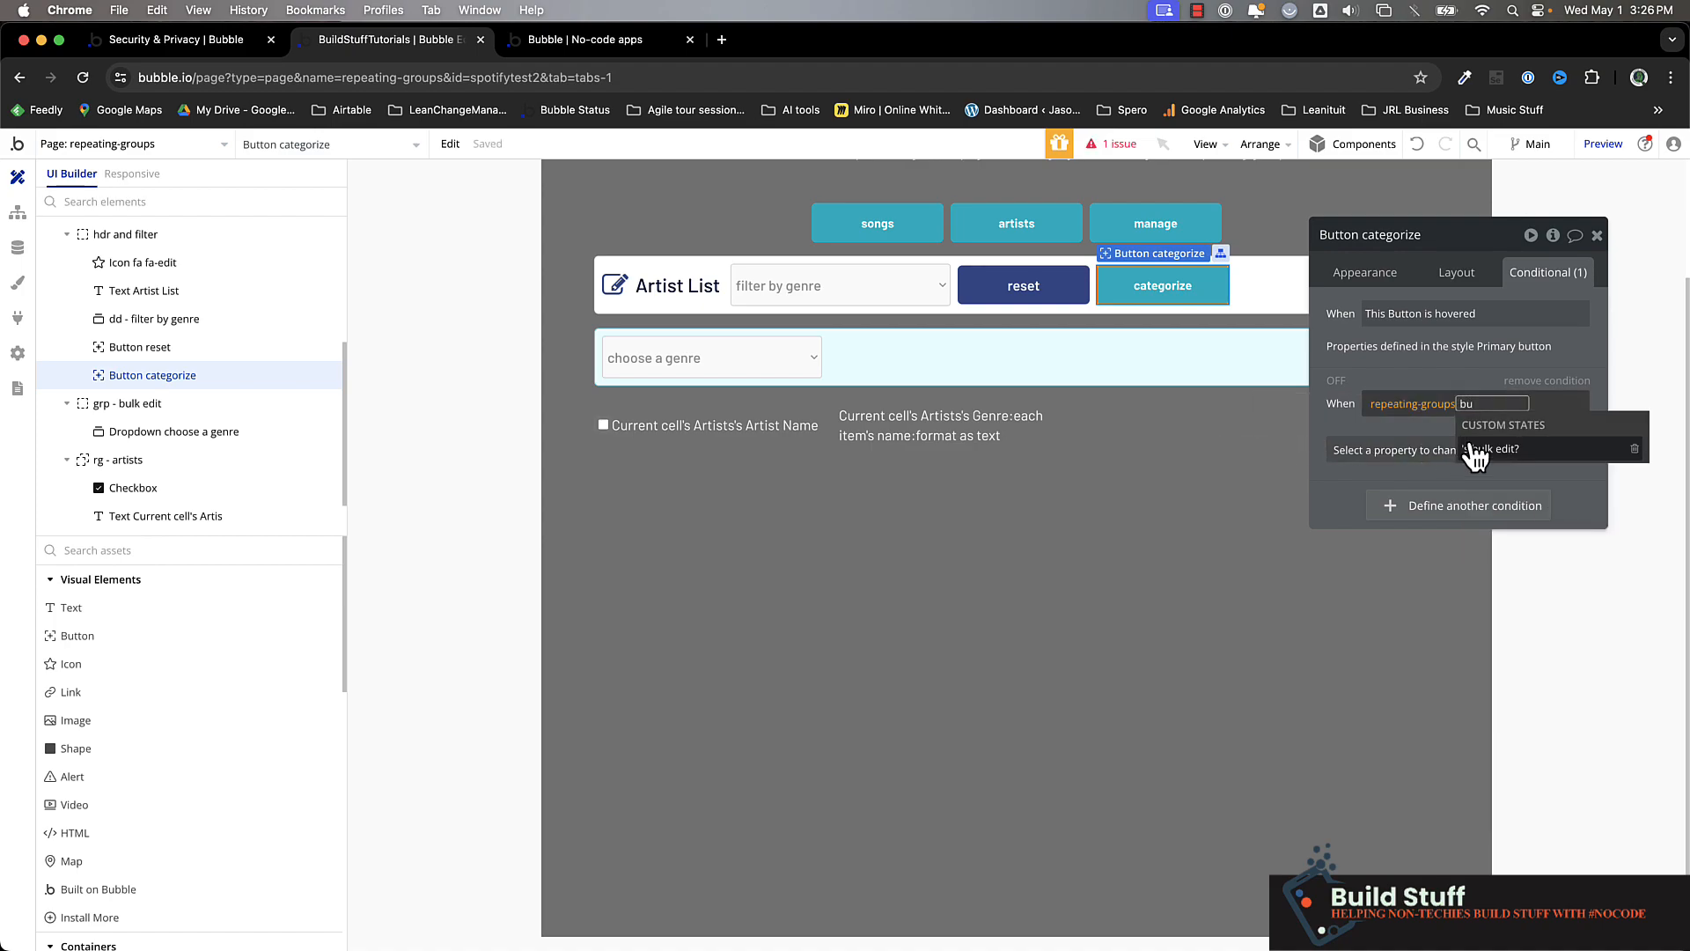
{"action": "left_click", "coordinate": [1310, 414]}
{"action": "left_click", "coordinate": [1360, 458]}
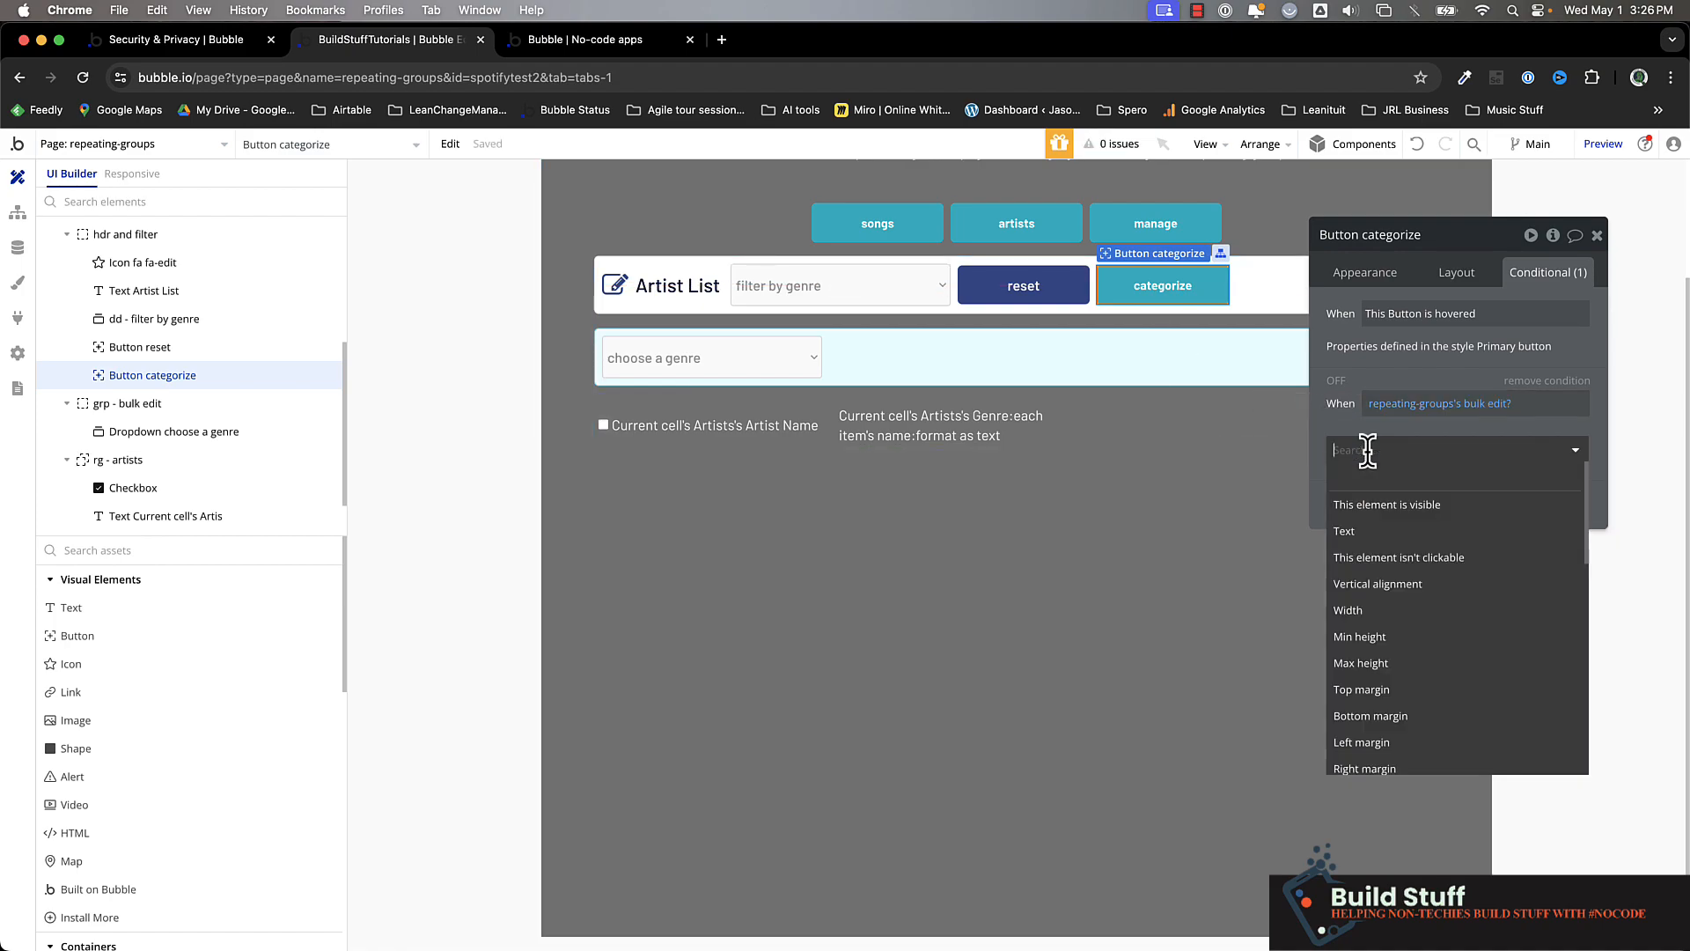
{"action": "left_click", "coordinate": [1389, 509]}
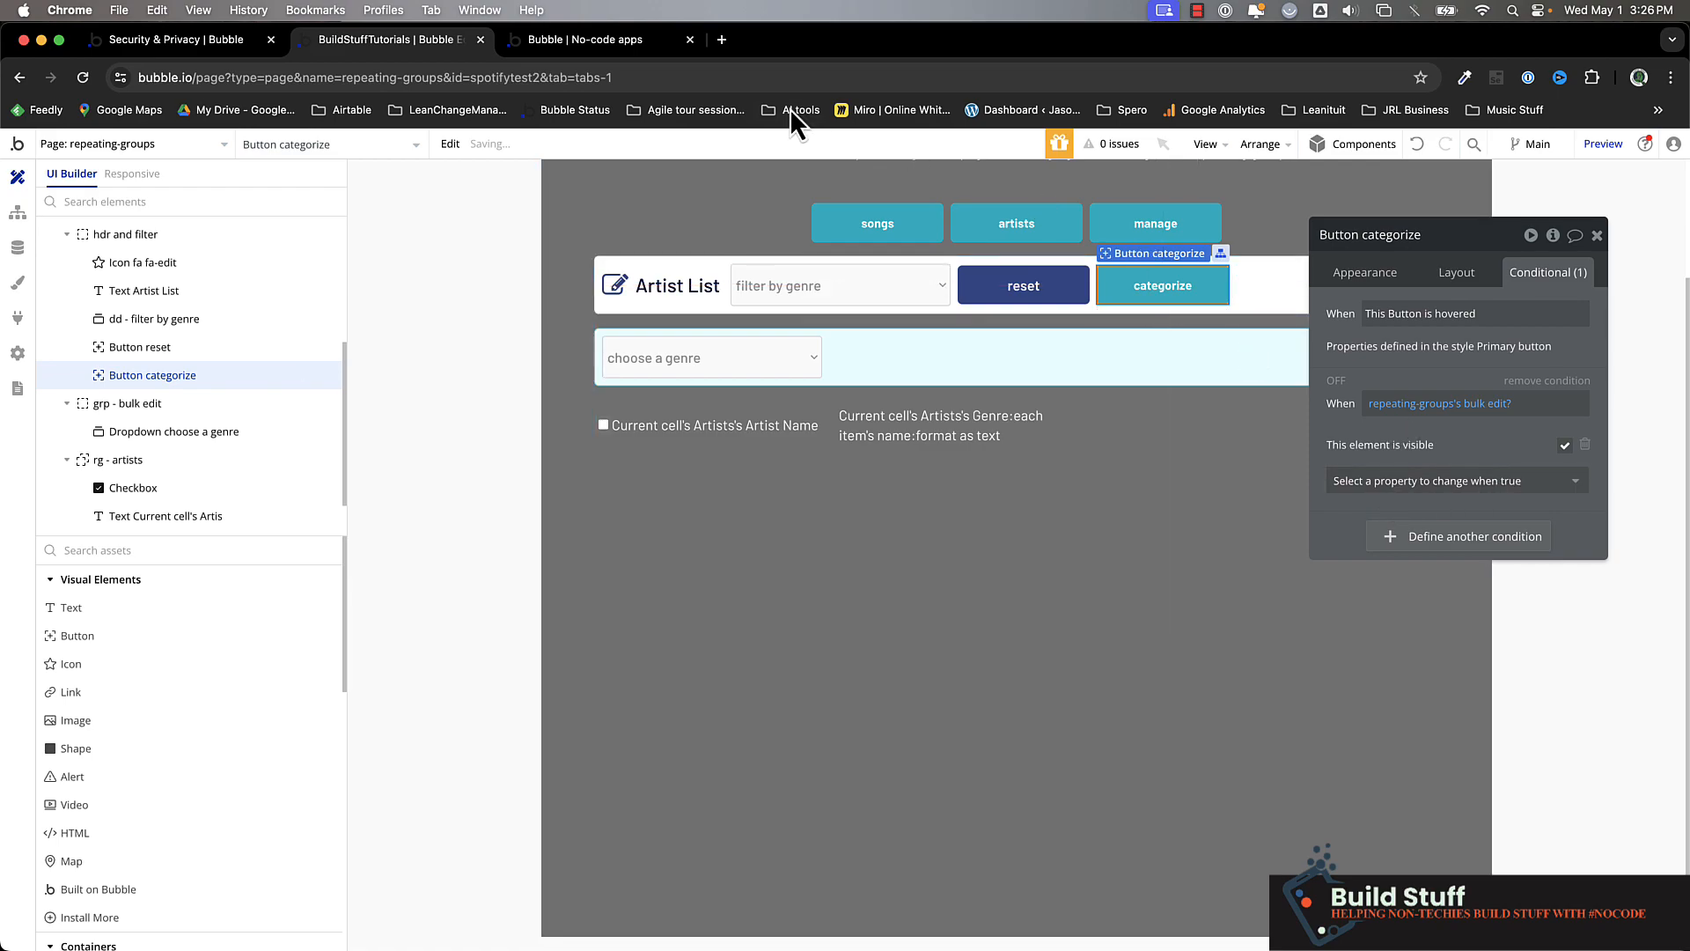
Step: Test the updated preview: open the artists list, turn on bulk edit, toggle the categorize group and view its genre choices
{"action": "left_click", "coordinate": [637, 41]}
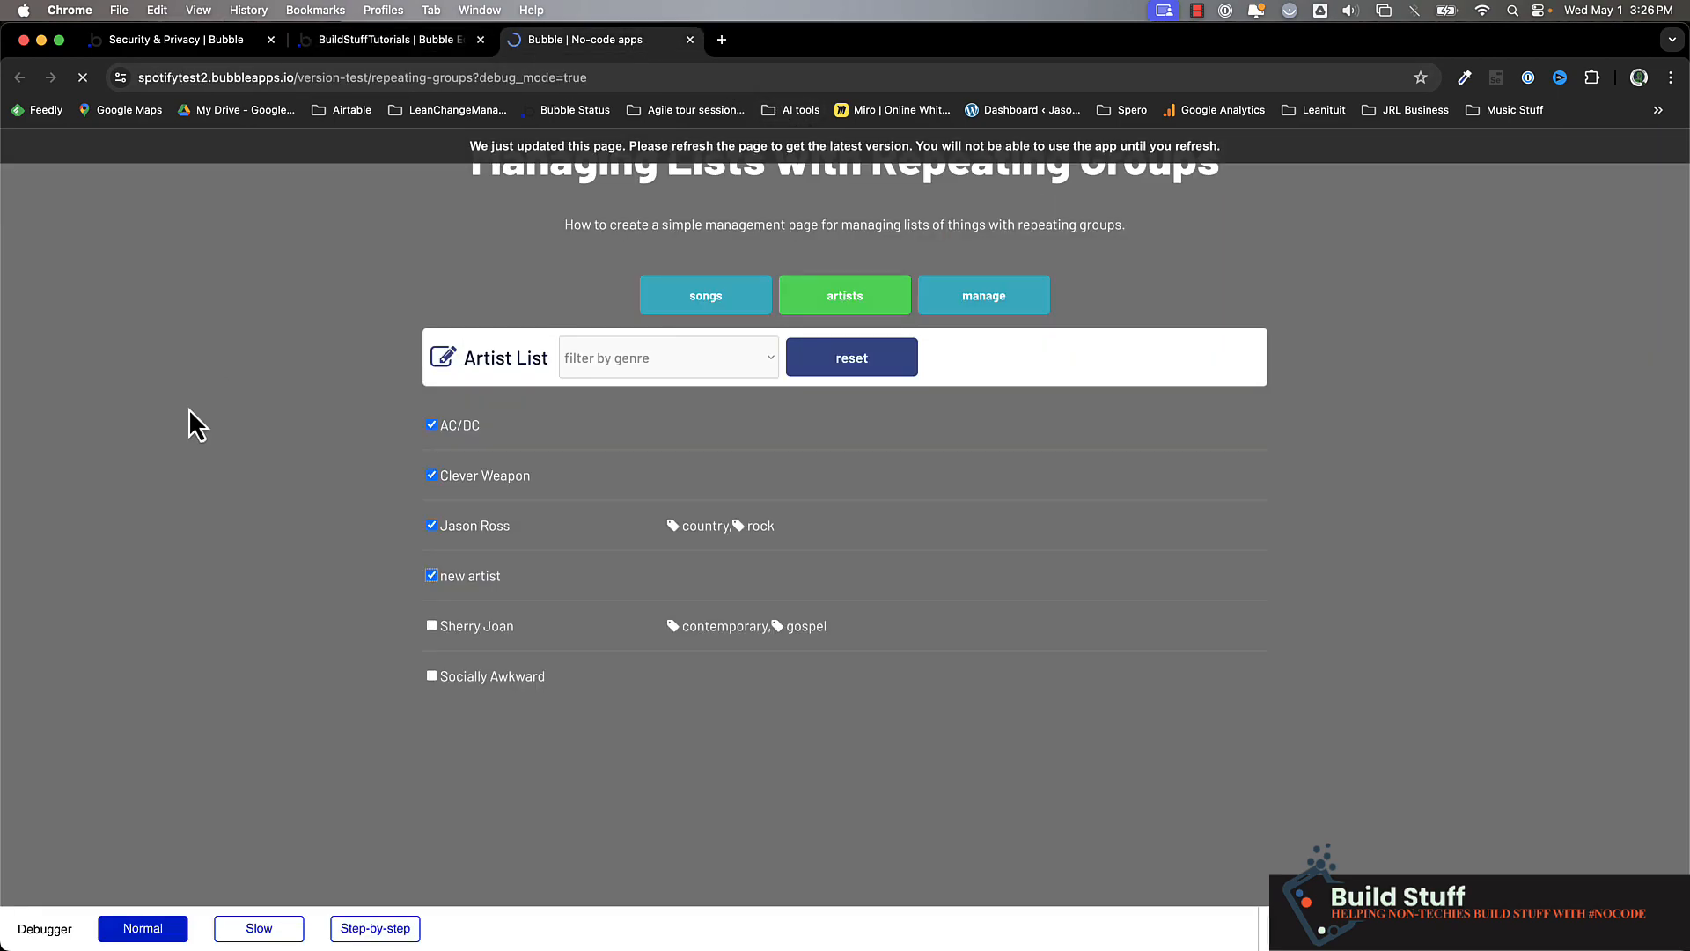
{"action": "left_click", "coordinate": [894, 301]}
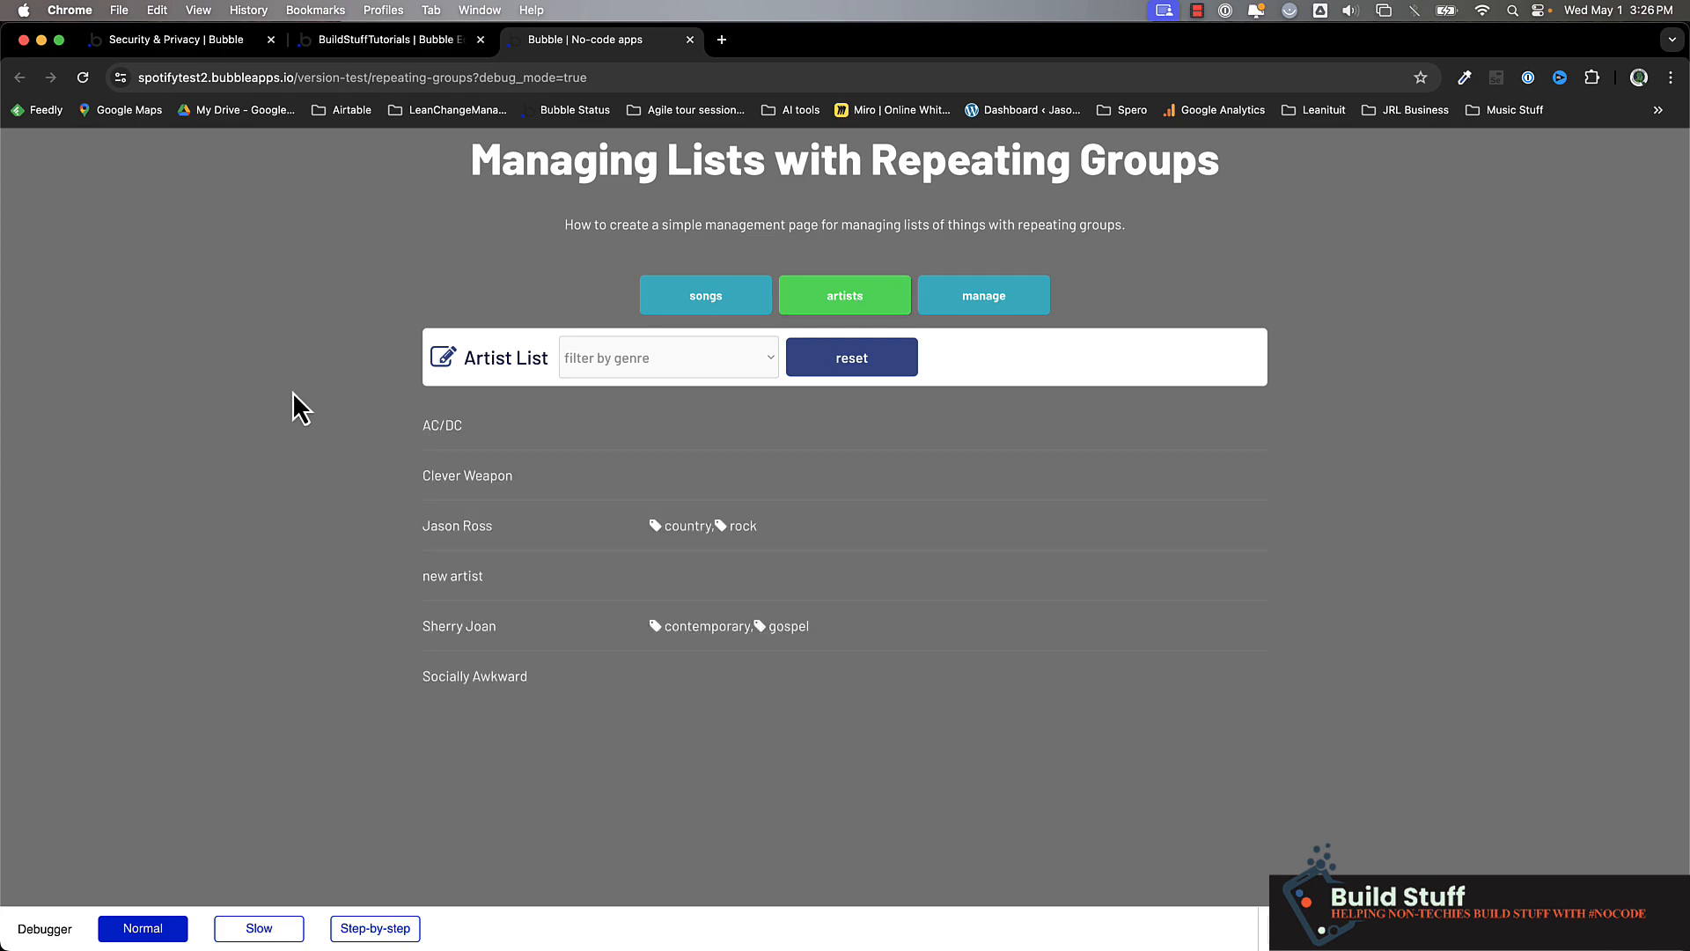
{"action": "left_click", "coordinate": [446, 361]}
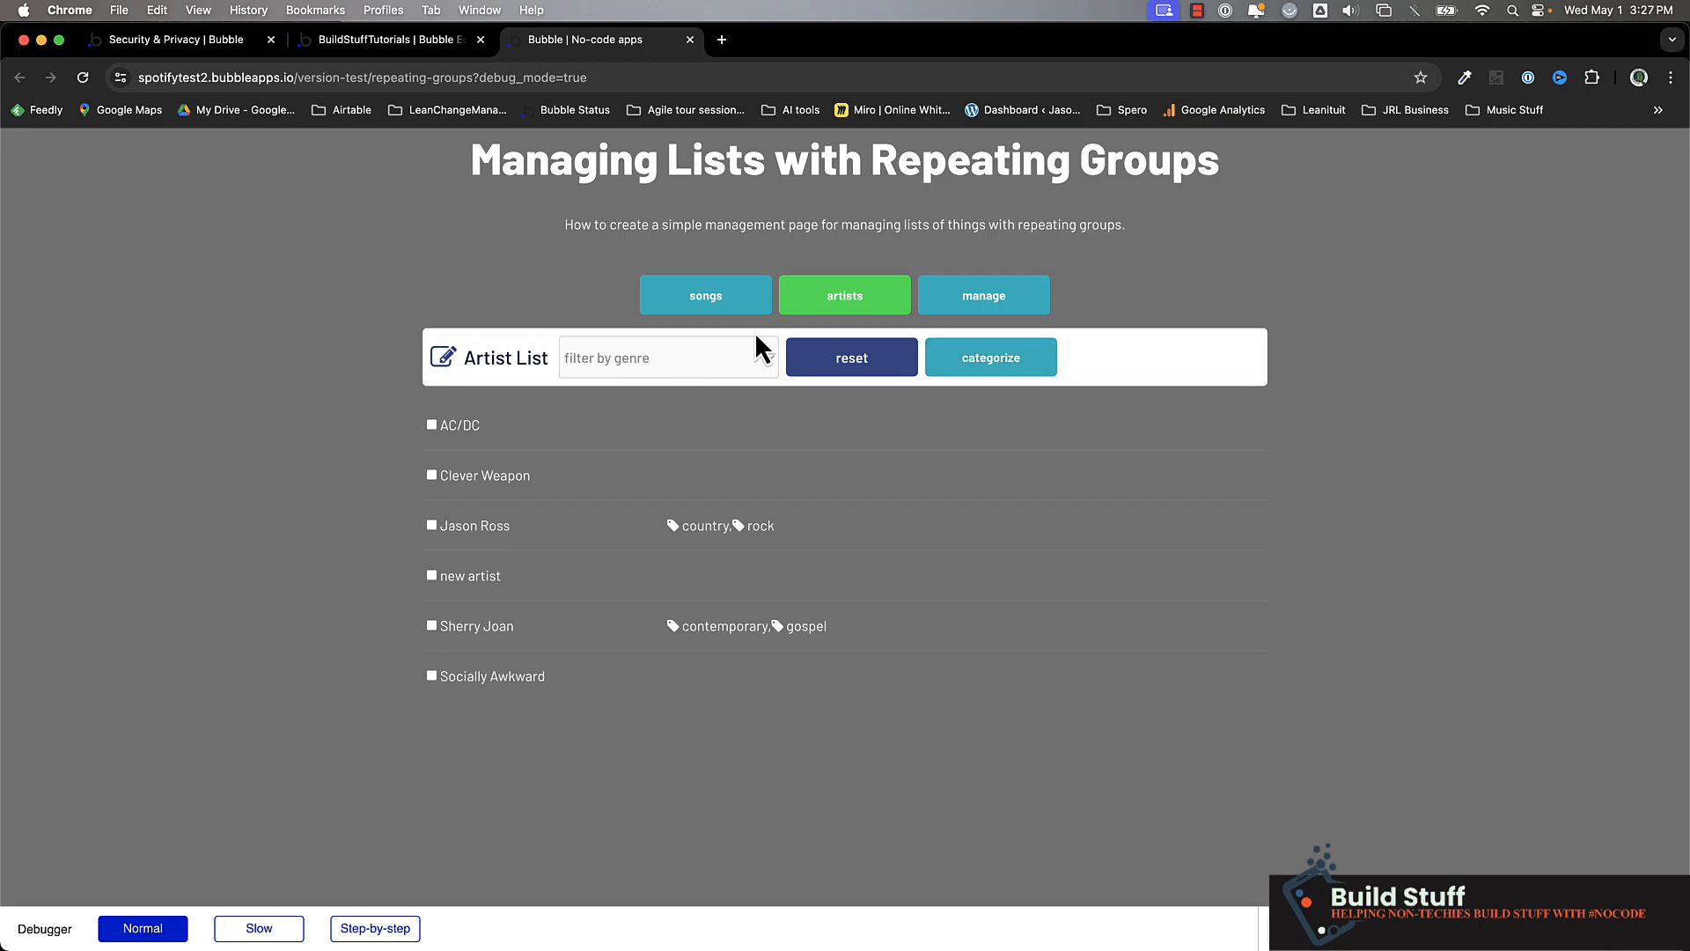
{"action": "left_click", "coordinate": [984, 368]}
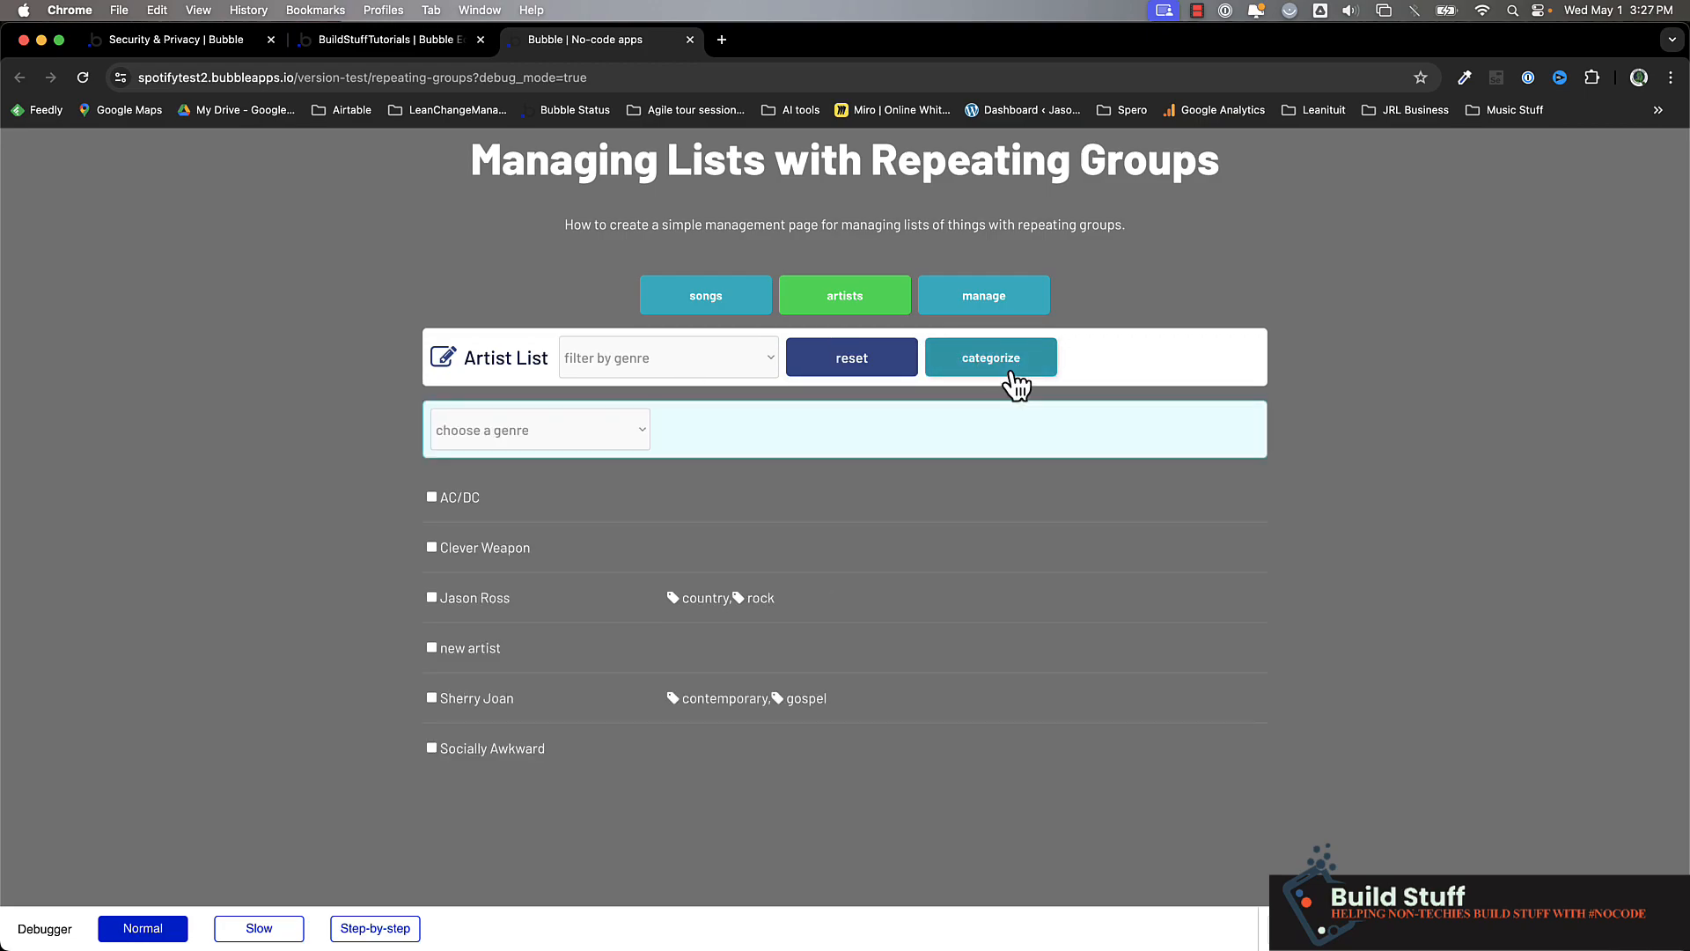
{"action": "left_click", "coordinate": [564, 442]}
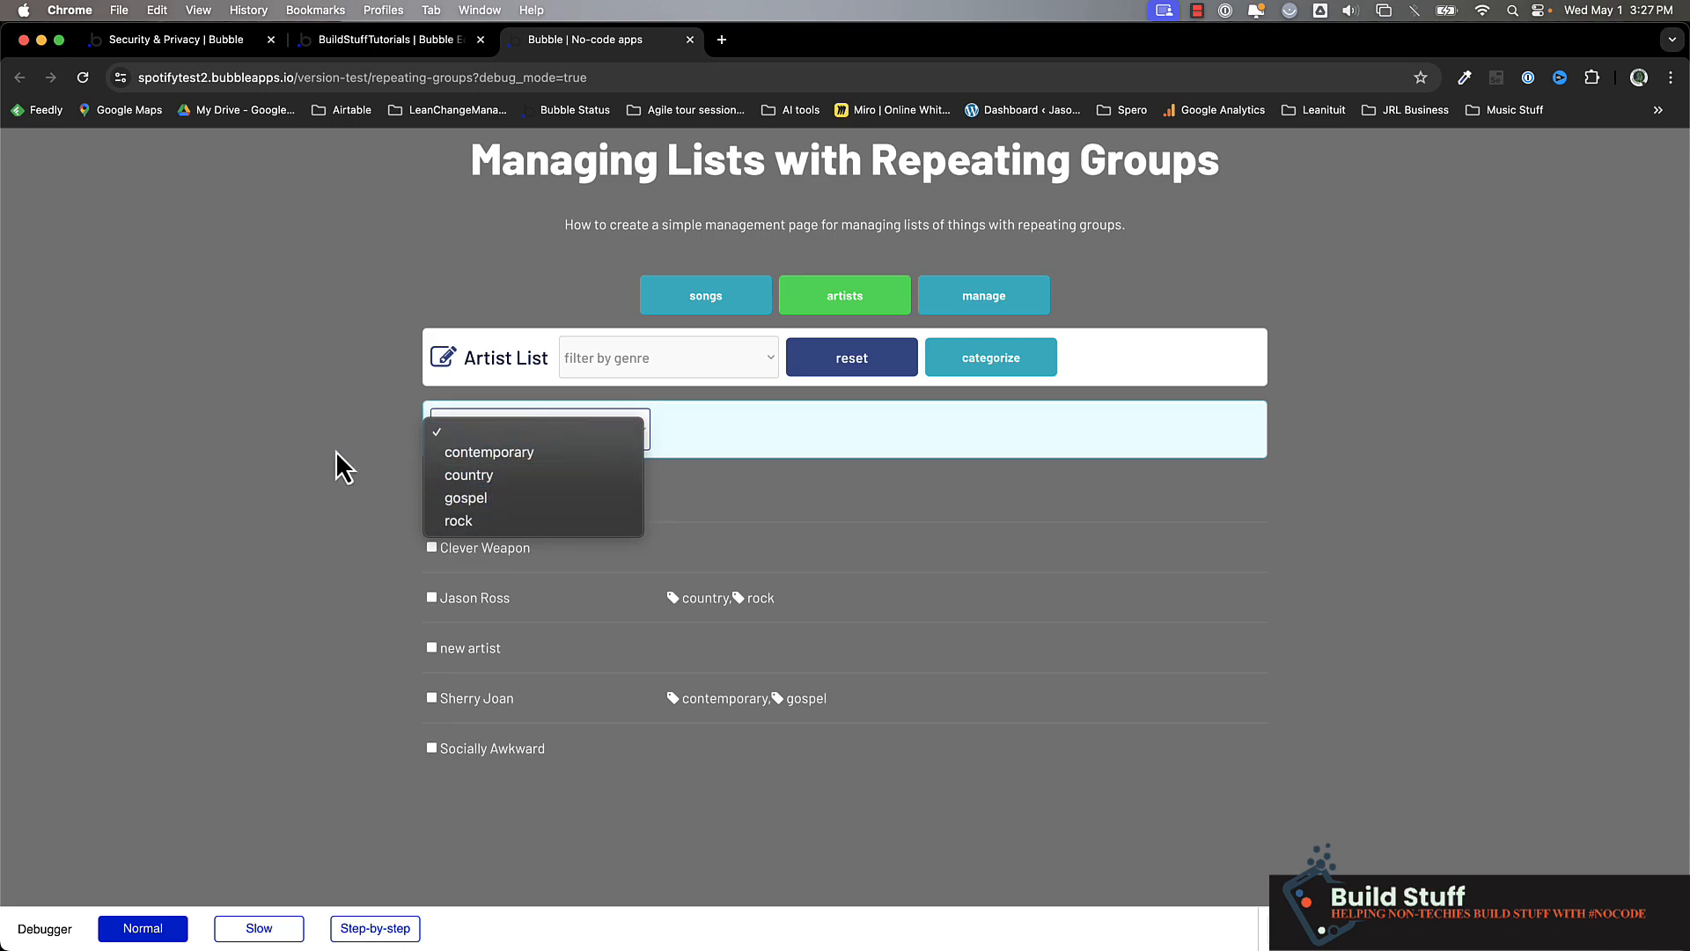
{"action": "left_click", "coordinate": [335, 475]}
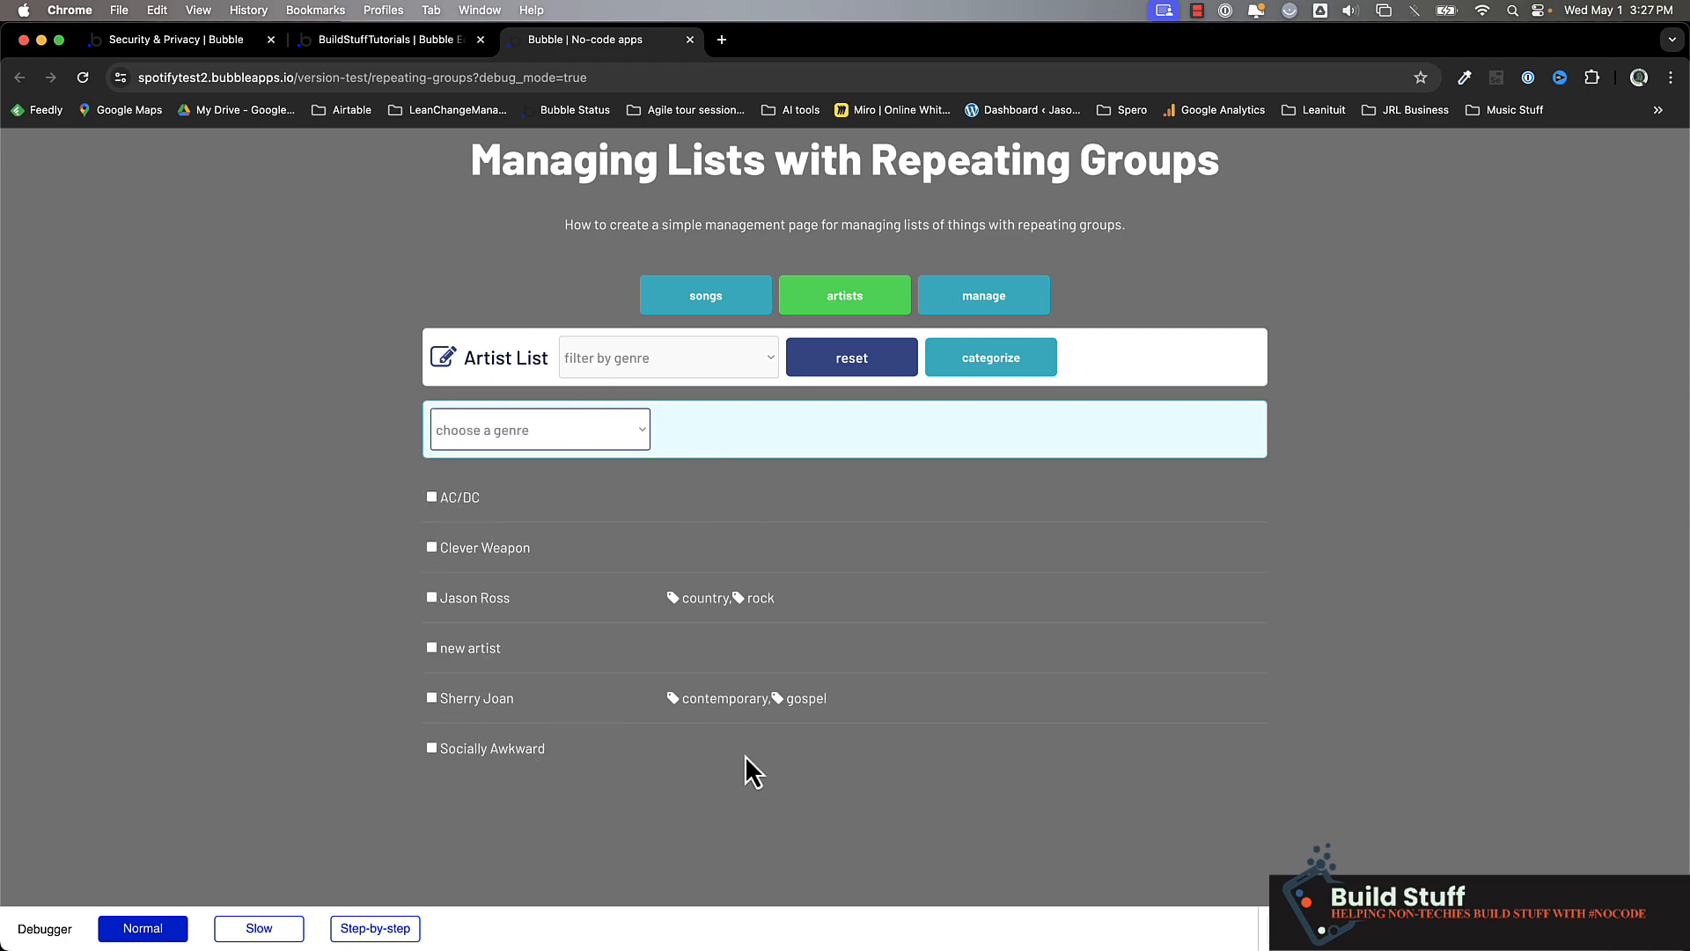
Step: Back in the Bubble editor, create a value-changed workflow for the rg - artists checkbox with a Set state action
{"action": "left_click", "coordinate": [398, 41]}
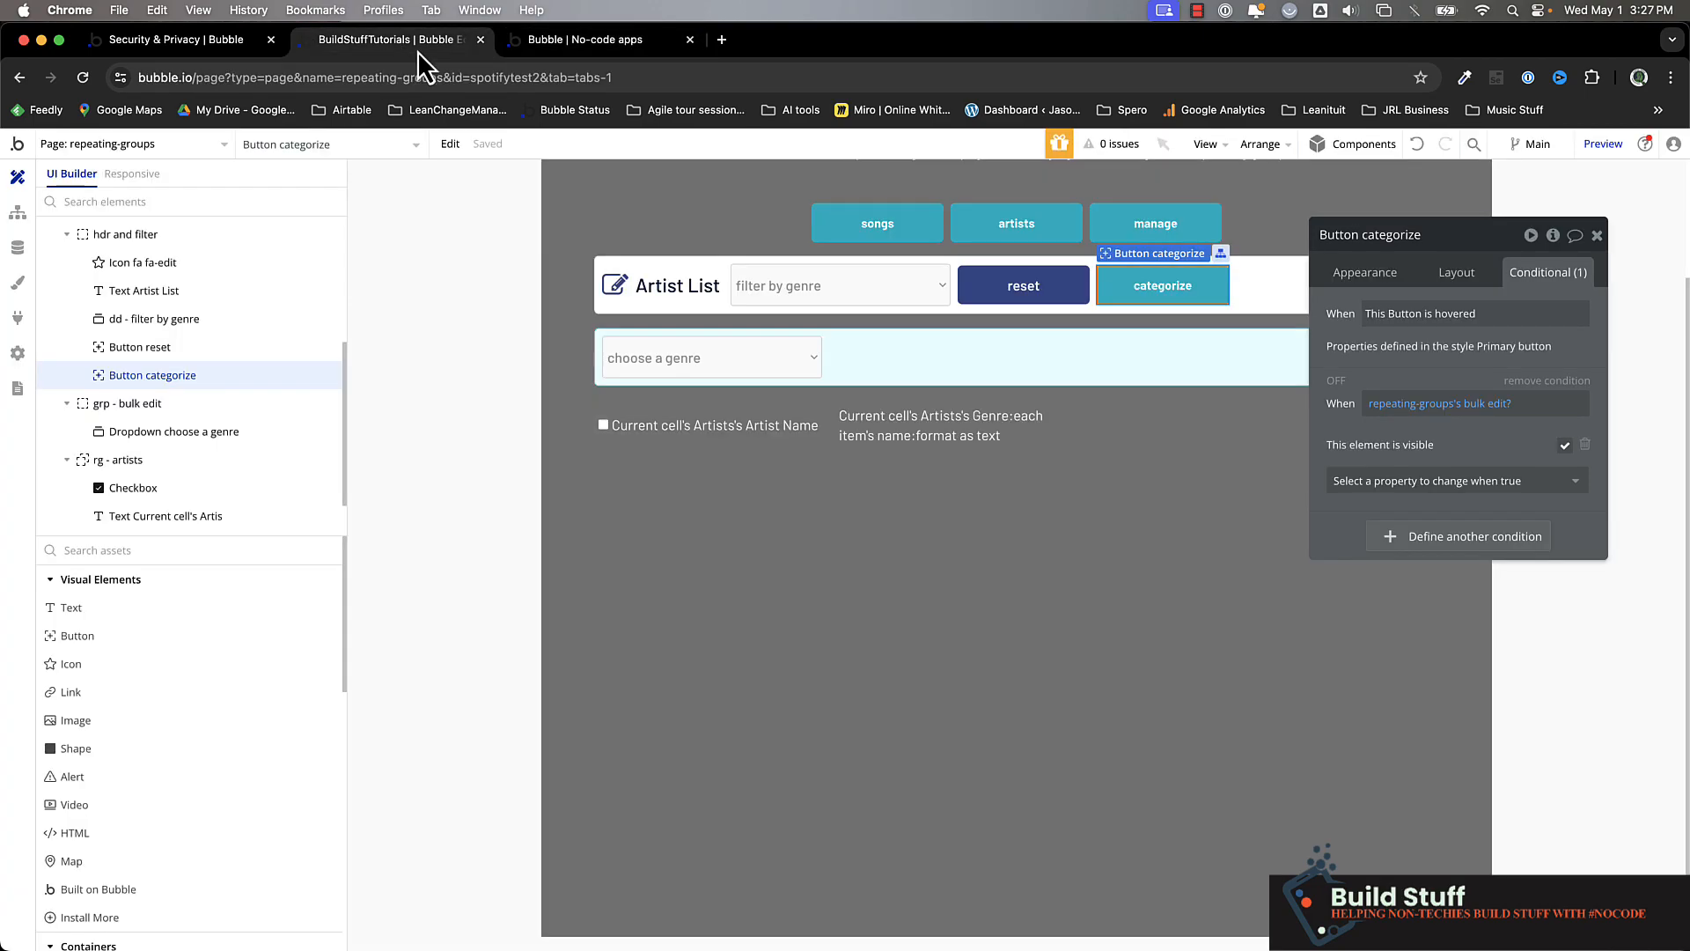
{"action": "left_click", "coordinate": [604, 426]}
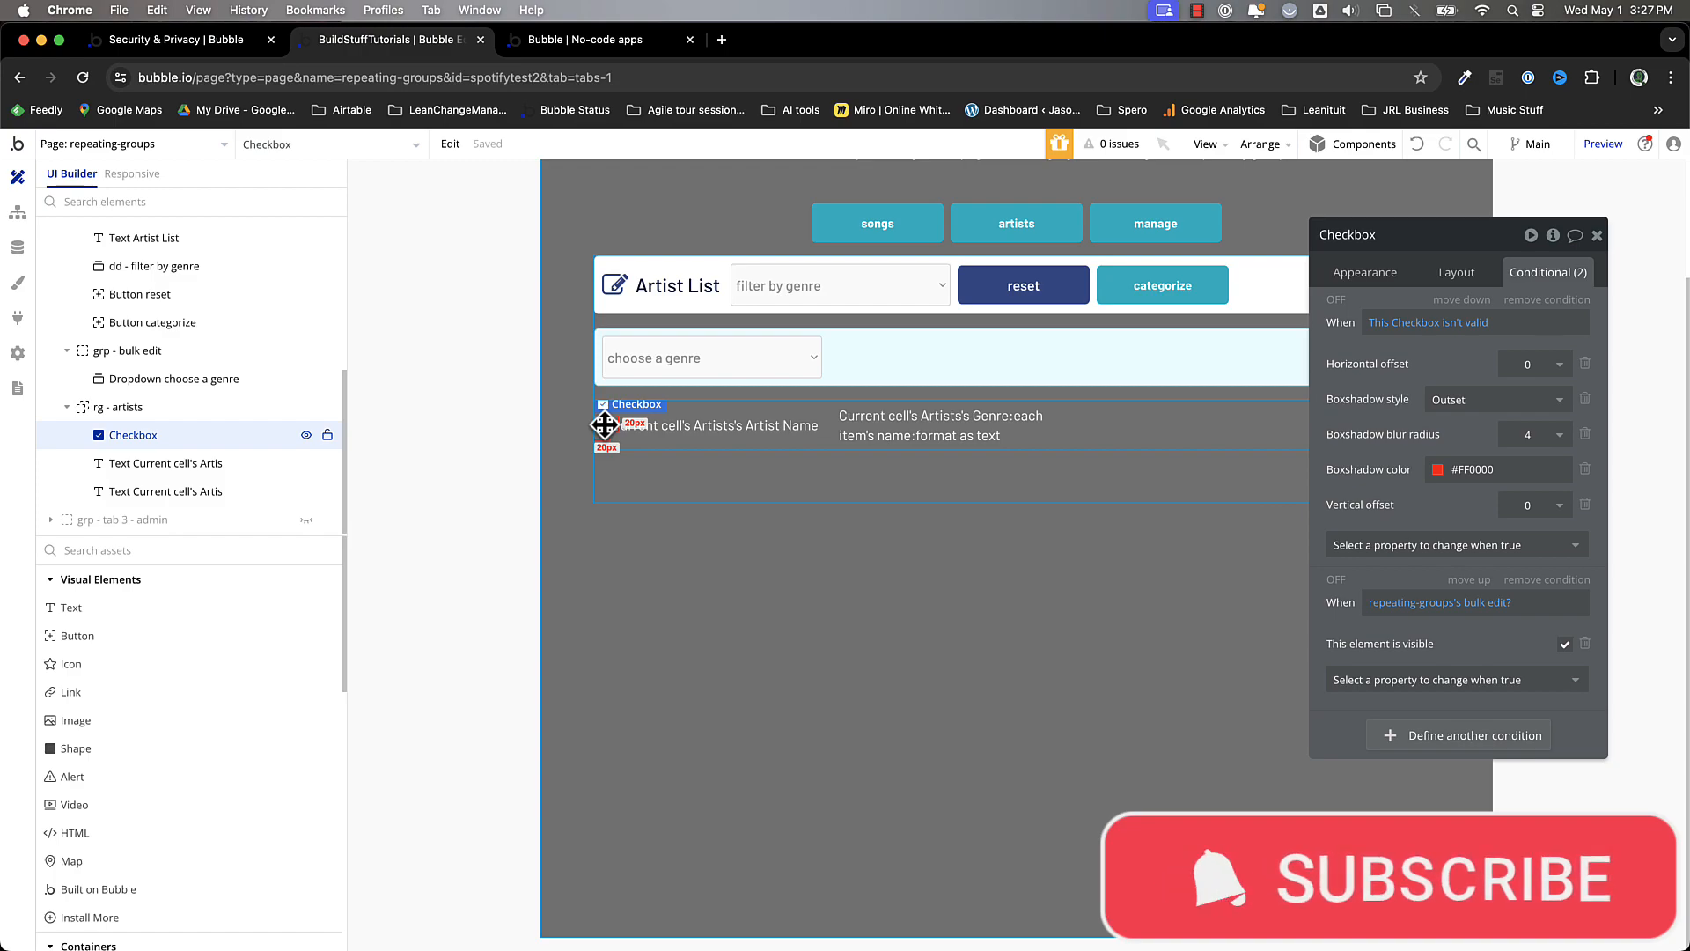
{"action": "left_click", "coordinate": [1362, 274]}
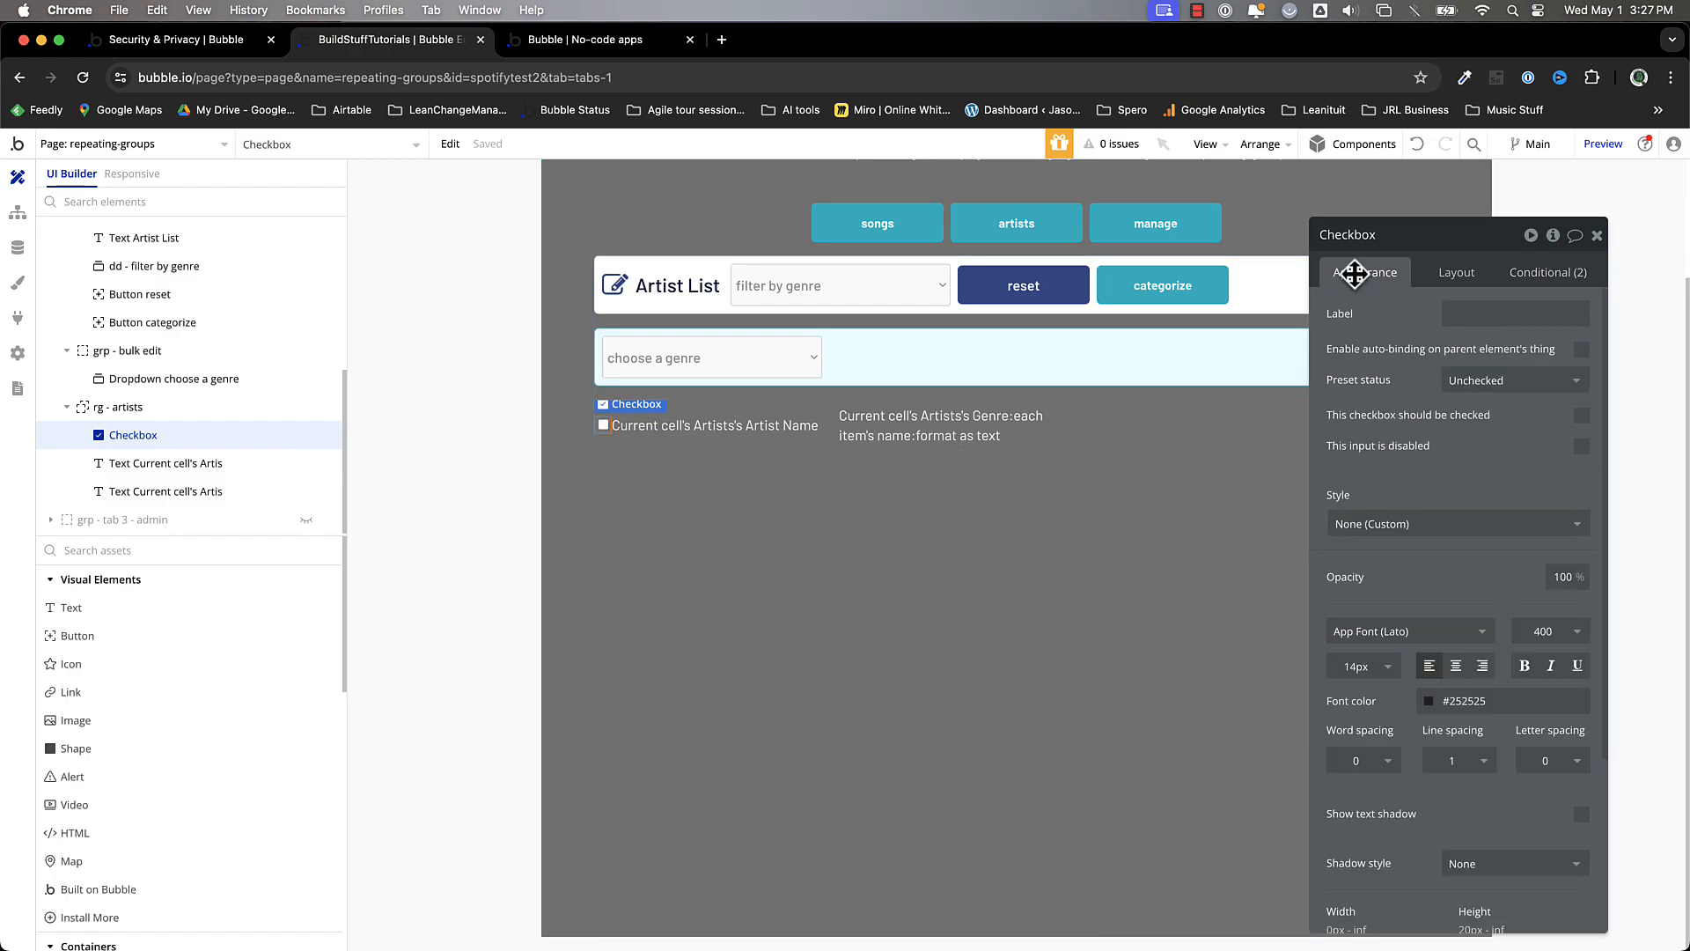
{"action": "right_click", "coordinate": [606, 428]}
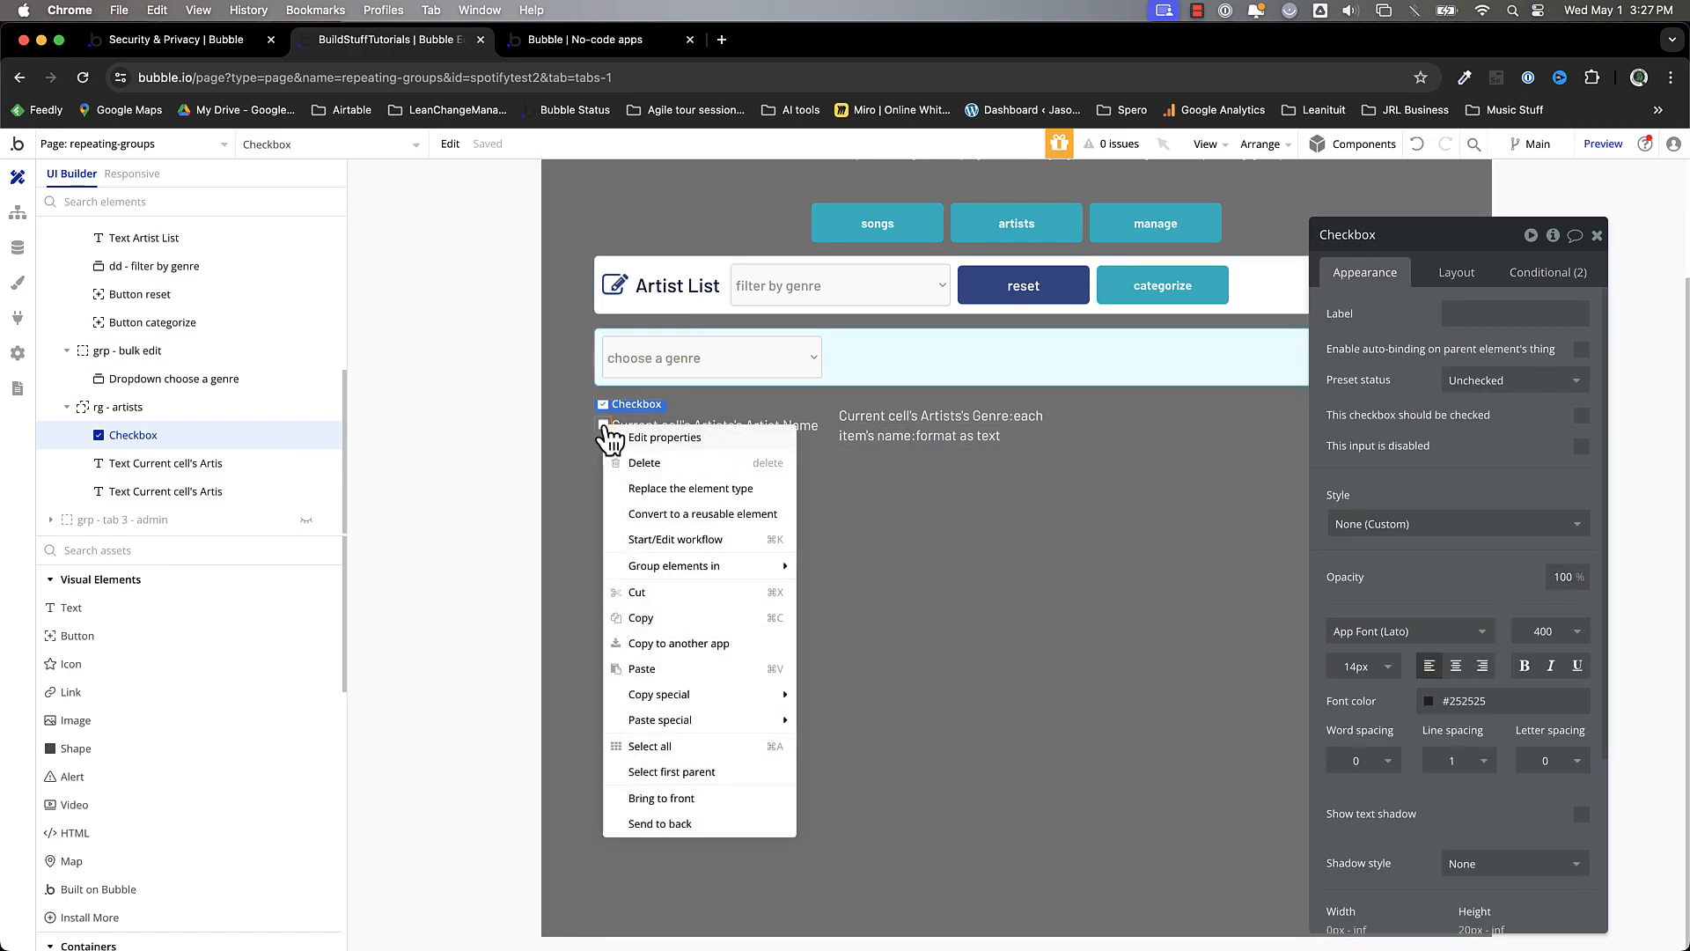
{"action": "left_click", "coordinate": [733, 540]}
{"action": "left_click", "coordinate": [167, 517]}
{"action": "type", "text": "state"}
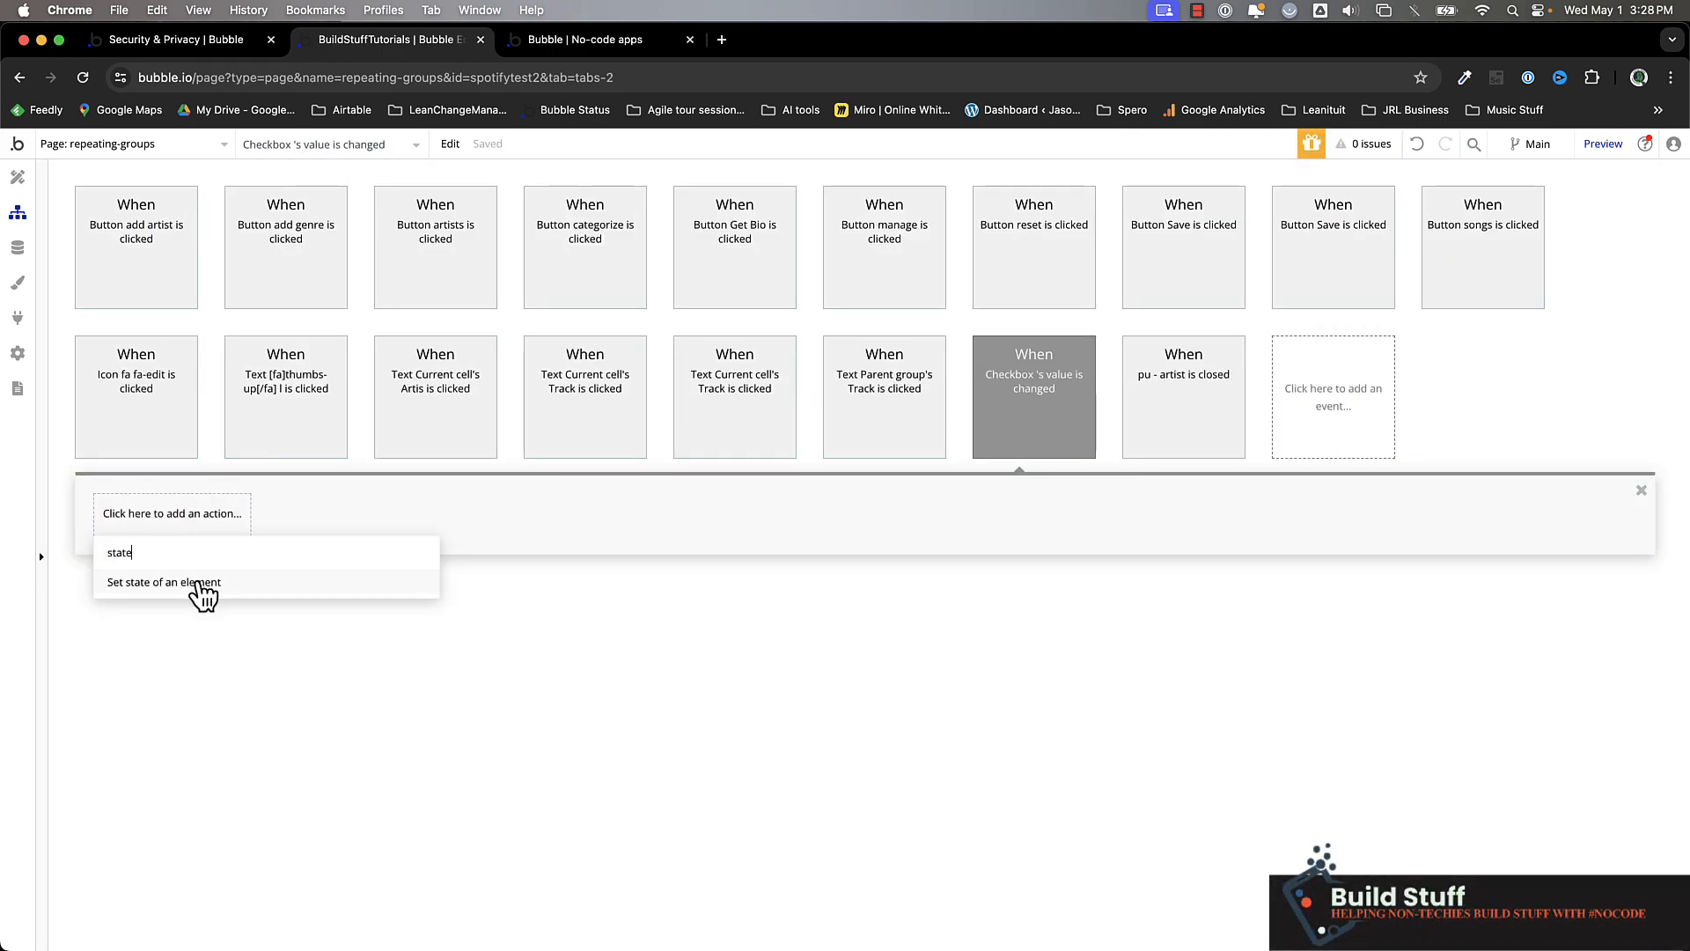
{"action": "left_click", "coordinate": [202, 583]}
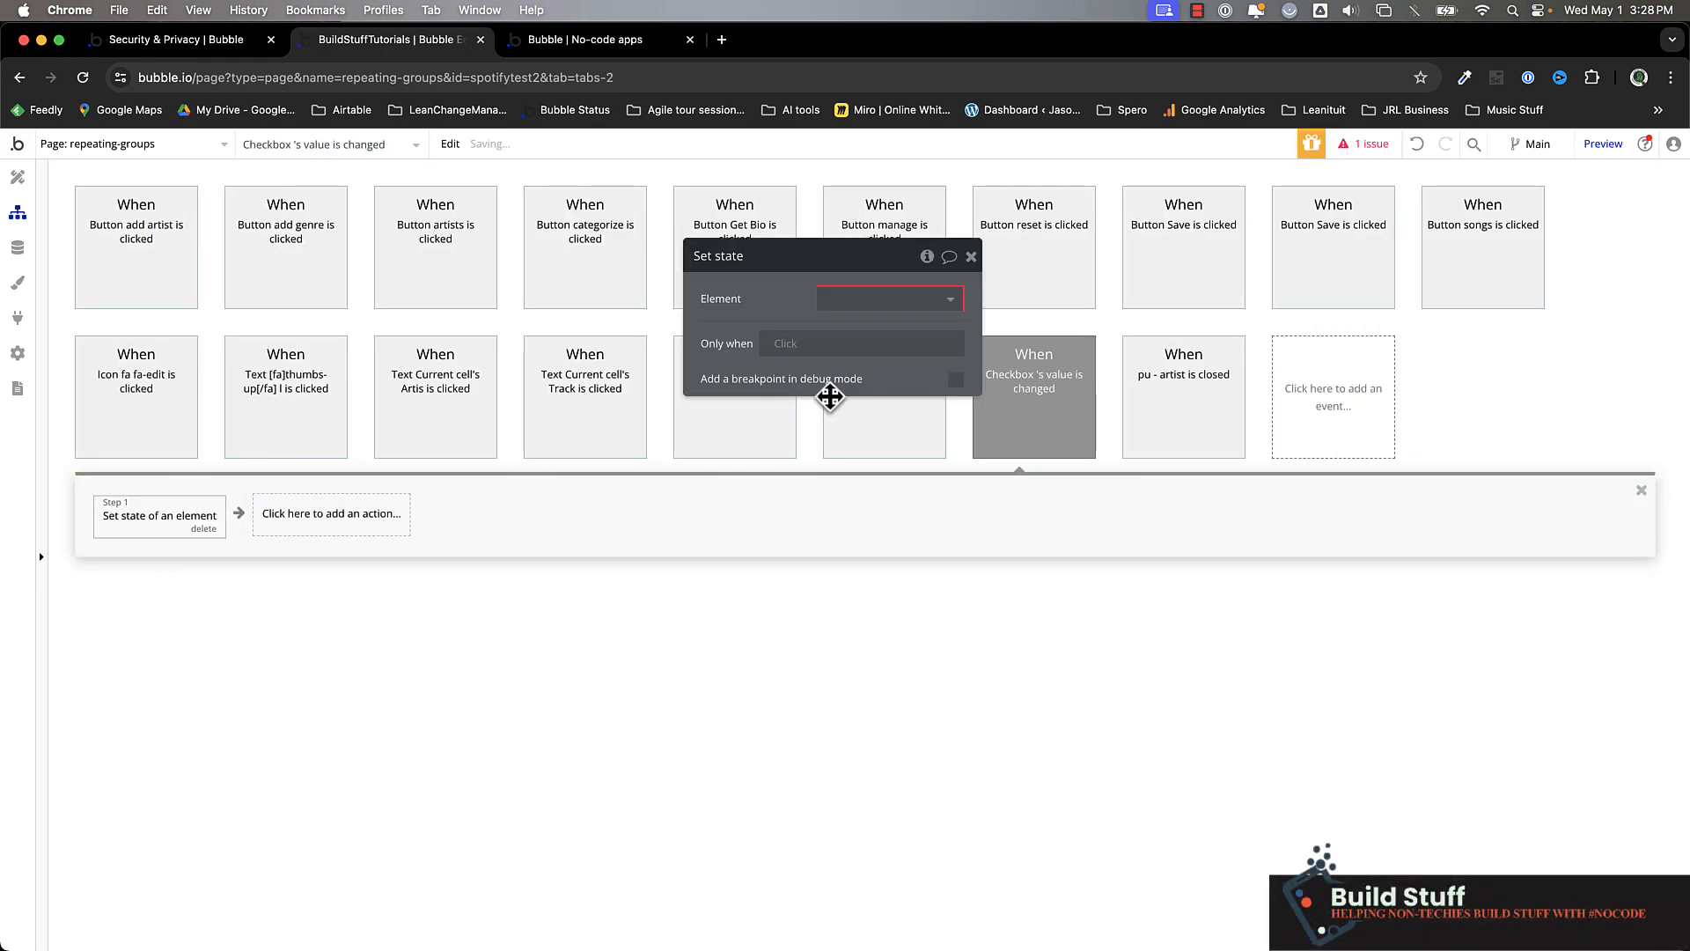
Step: Target the Set state action at the repeating-groups page element and its tmp-artistList custom state
{"action": "left_click", "coordinate": [905, 301]}
{"action": "left_click", "coordinate": [906, 328]}
{"action": "left_click", "coordinate": [887, 335]}
{"action": "left_click", "coordinate": [862, 419]}
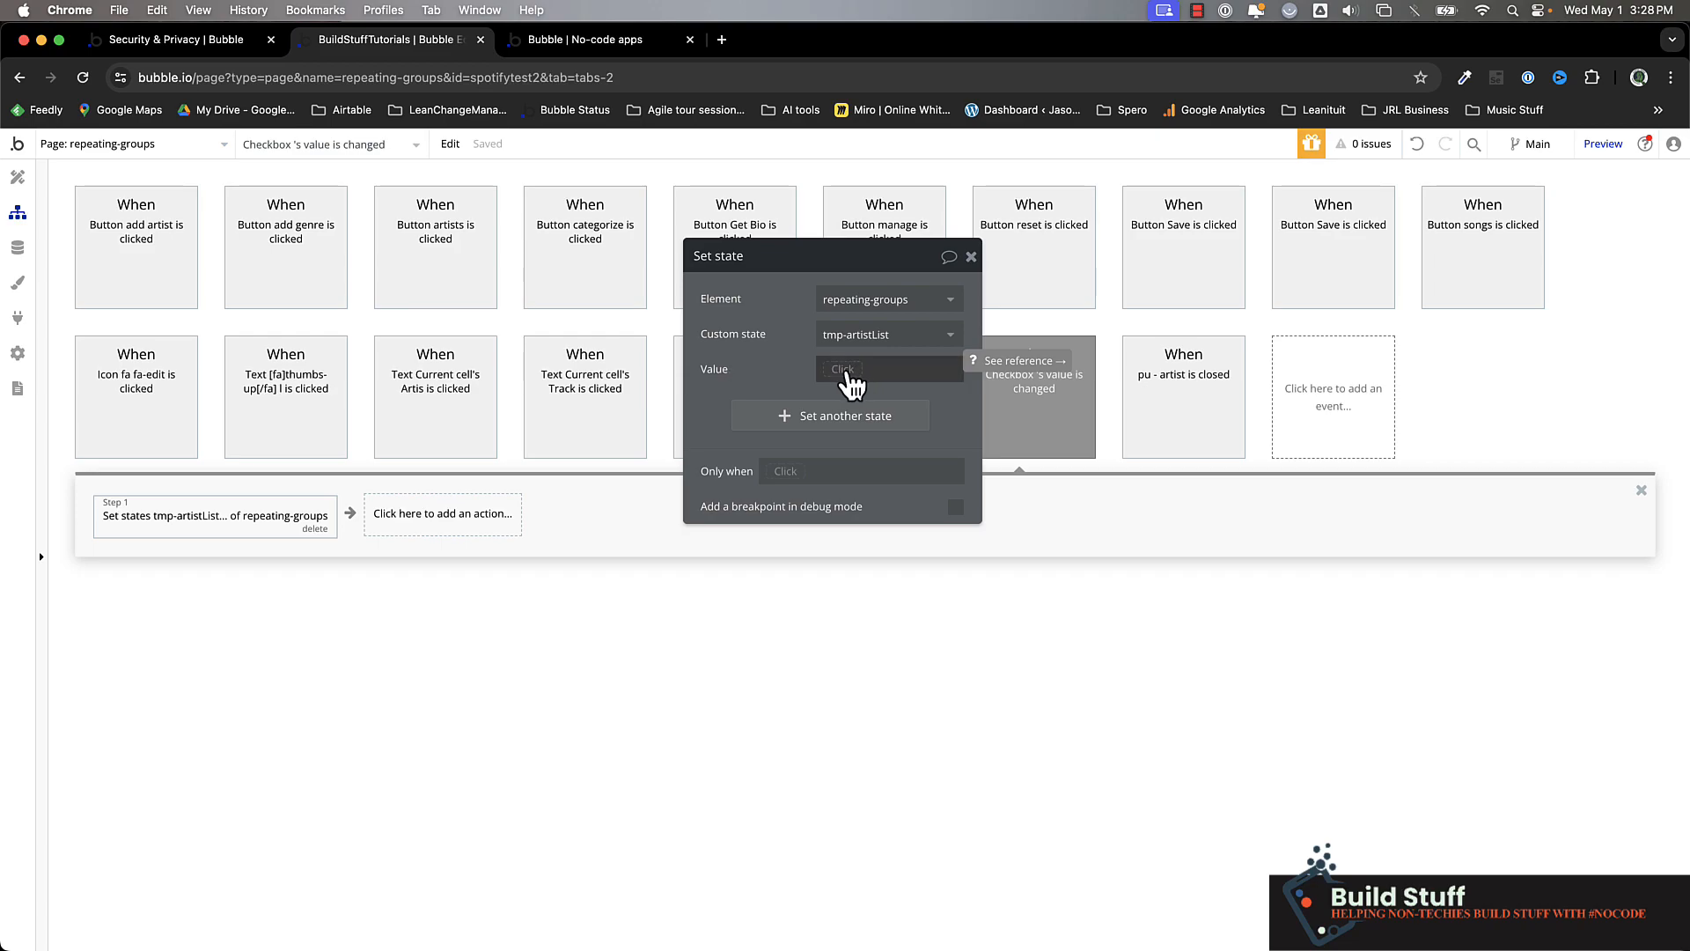
Step: Set the state's value to repeating-groups's tmp-artistList:plus item Current cell's Artists
{"action": "left_click", "coordinate": [842, 369]}
{"action": "type", "text": "rep"}
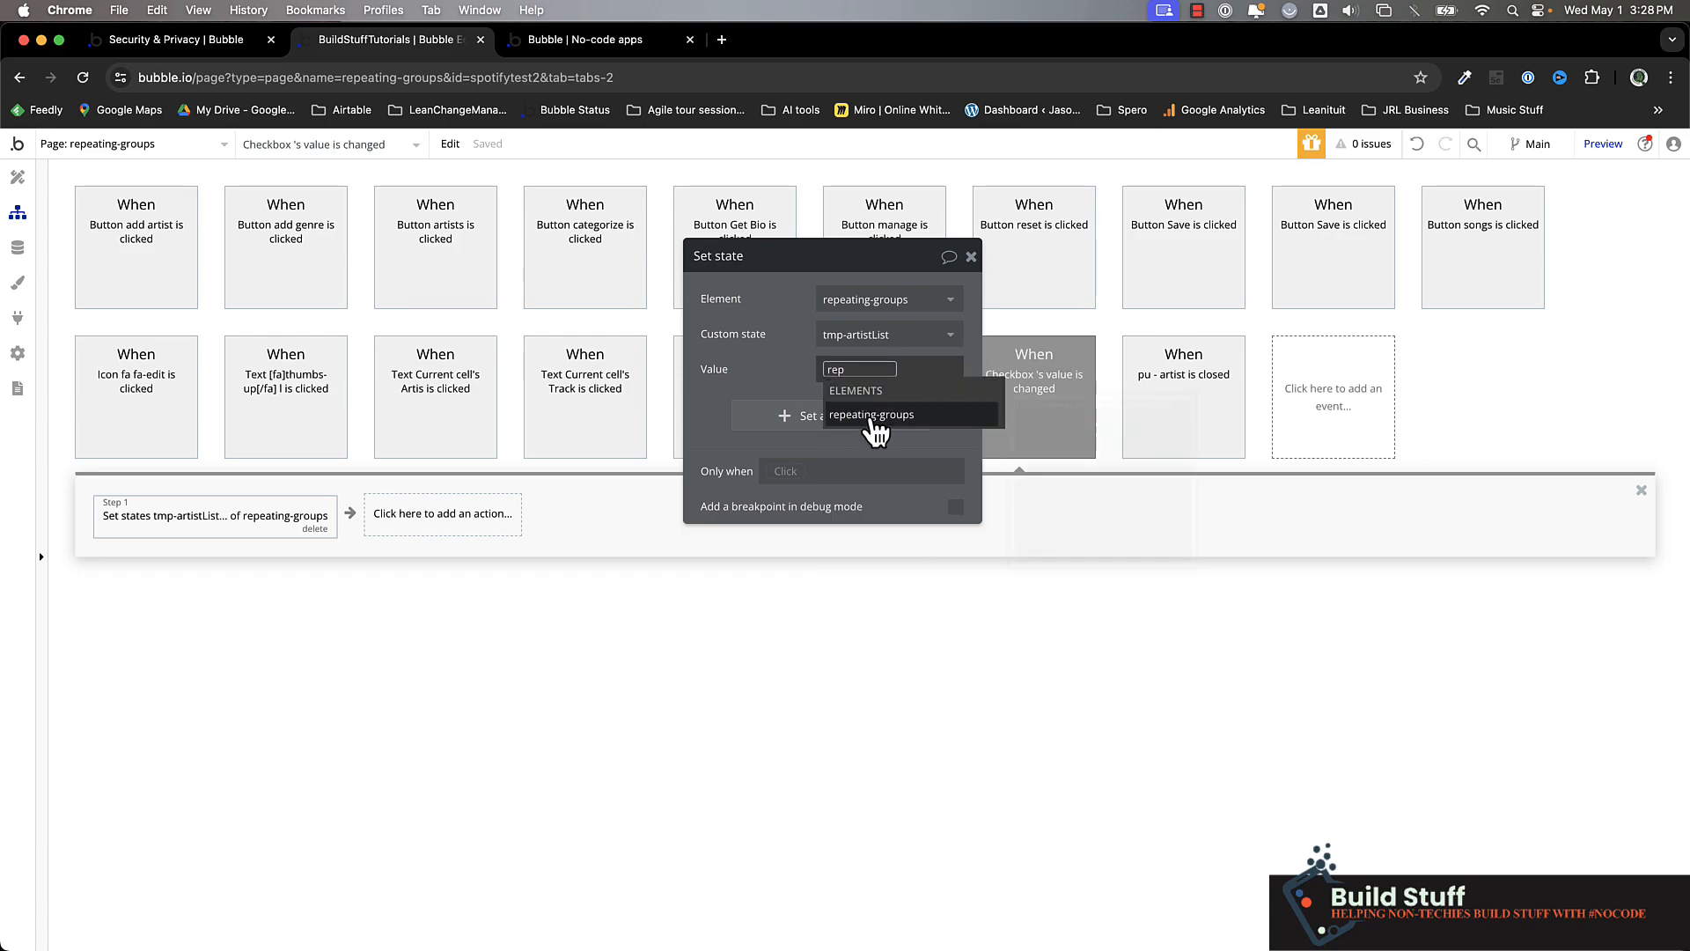
{"action": "left_click", "coordinate": [872, 419]}
{"action": "left_click", "coordinate": [942, 553]}
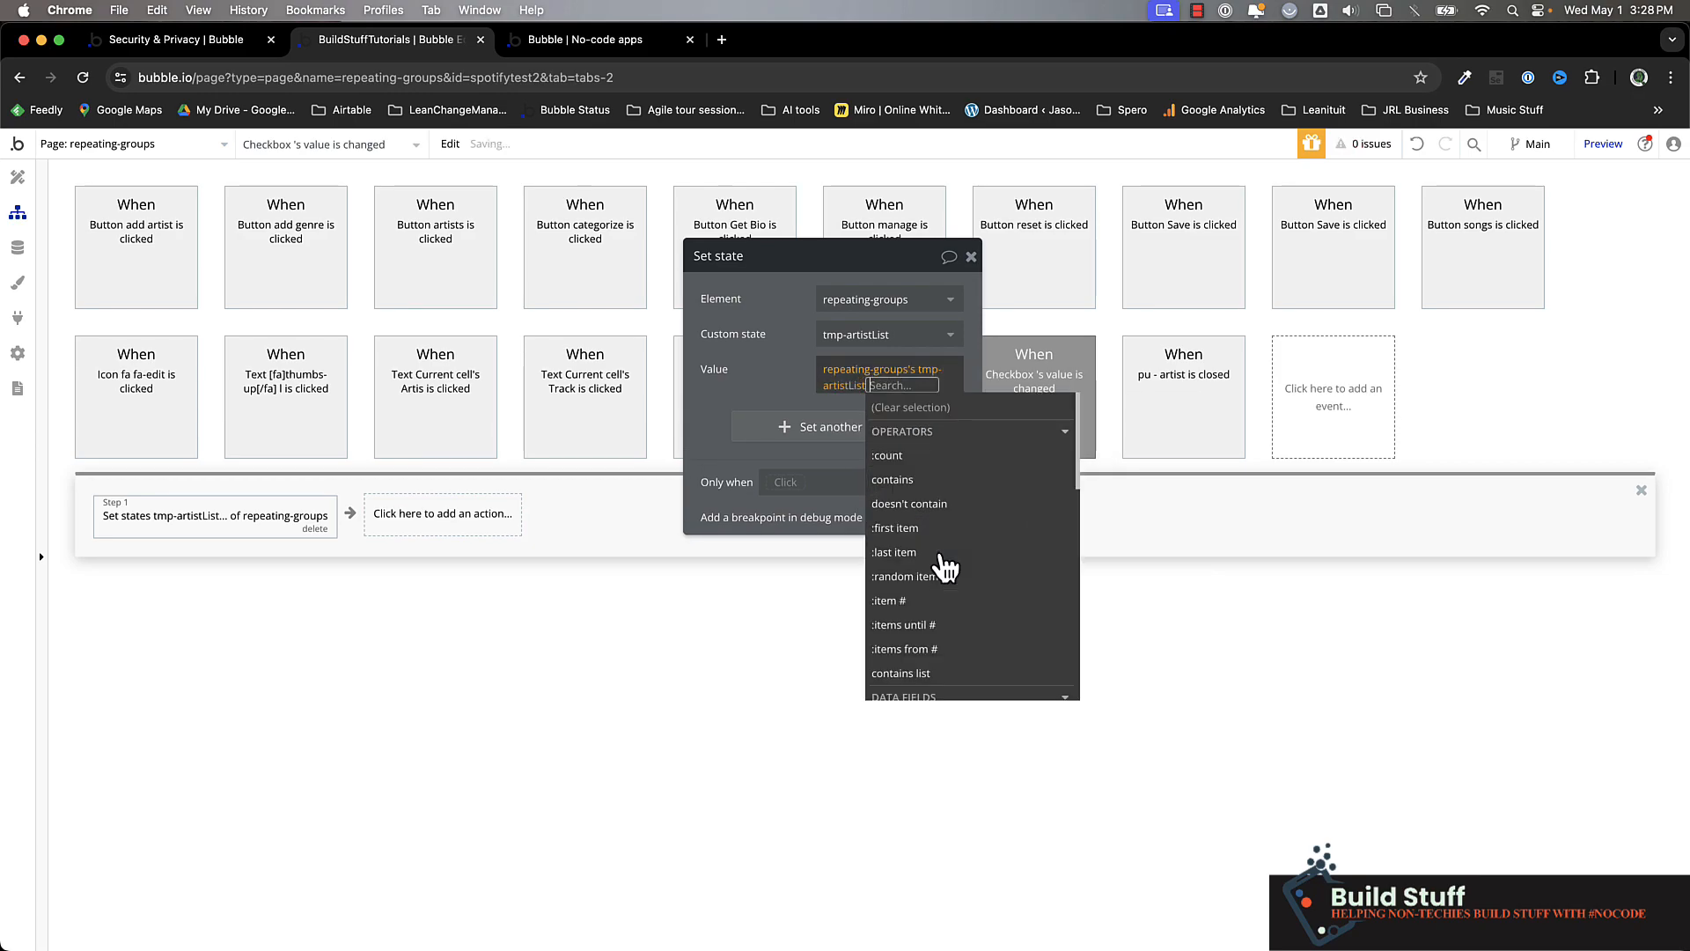
{"action": "type", "text": "pl"}
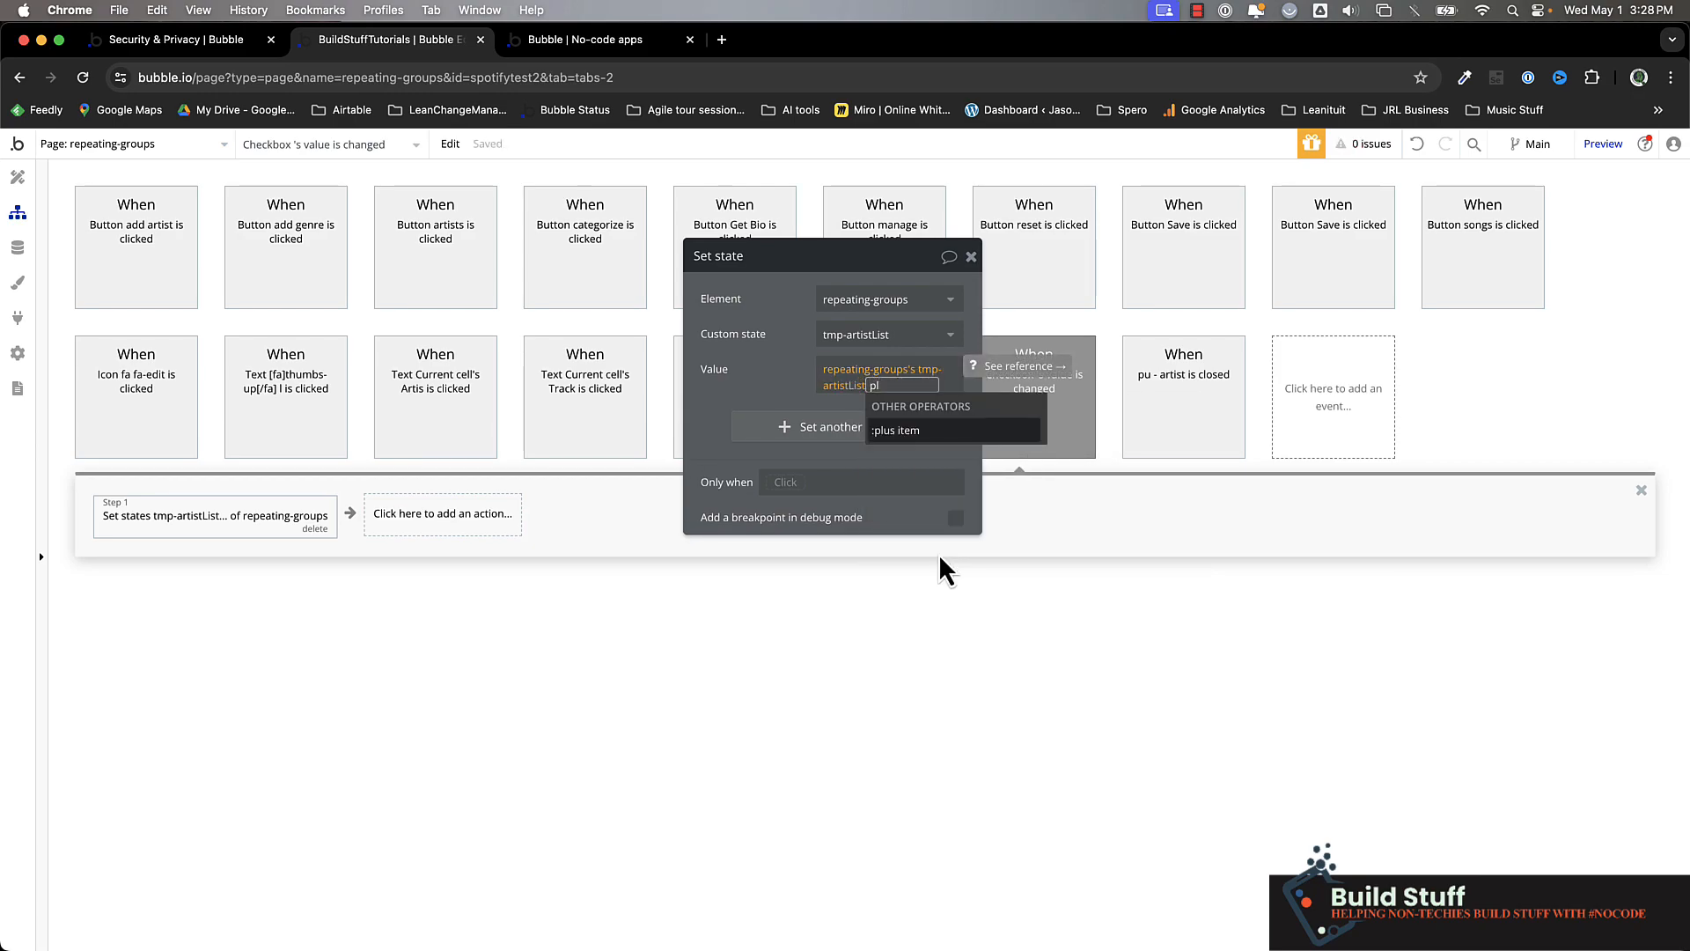
{"action": "left_click", "coordinate": [907, 433]}
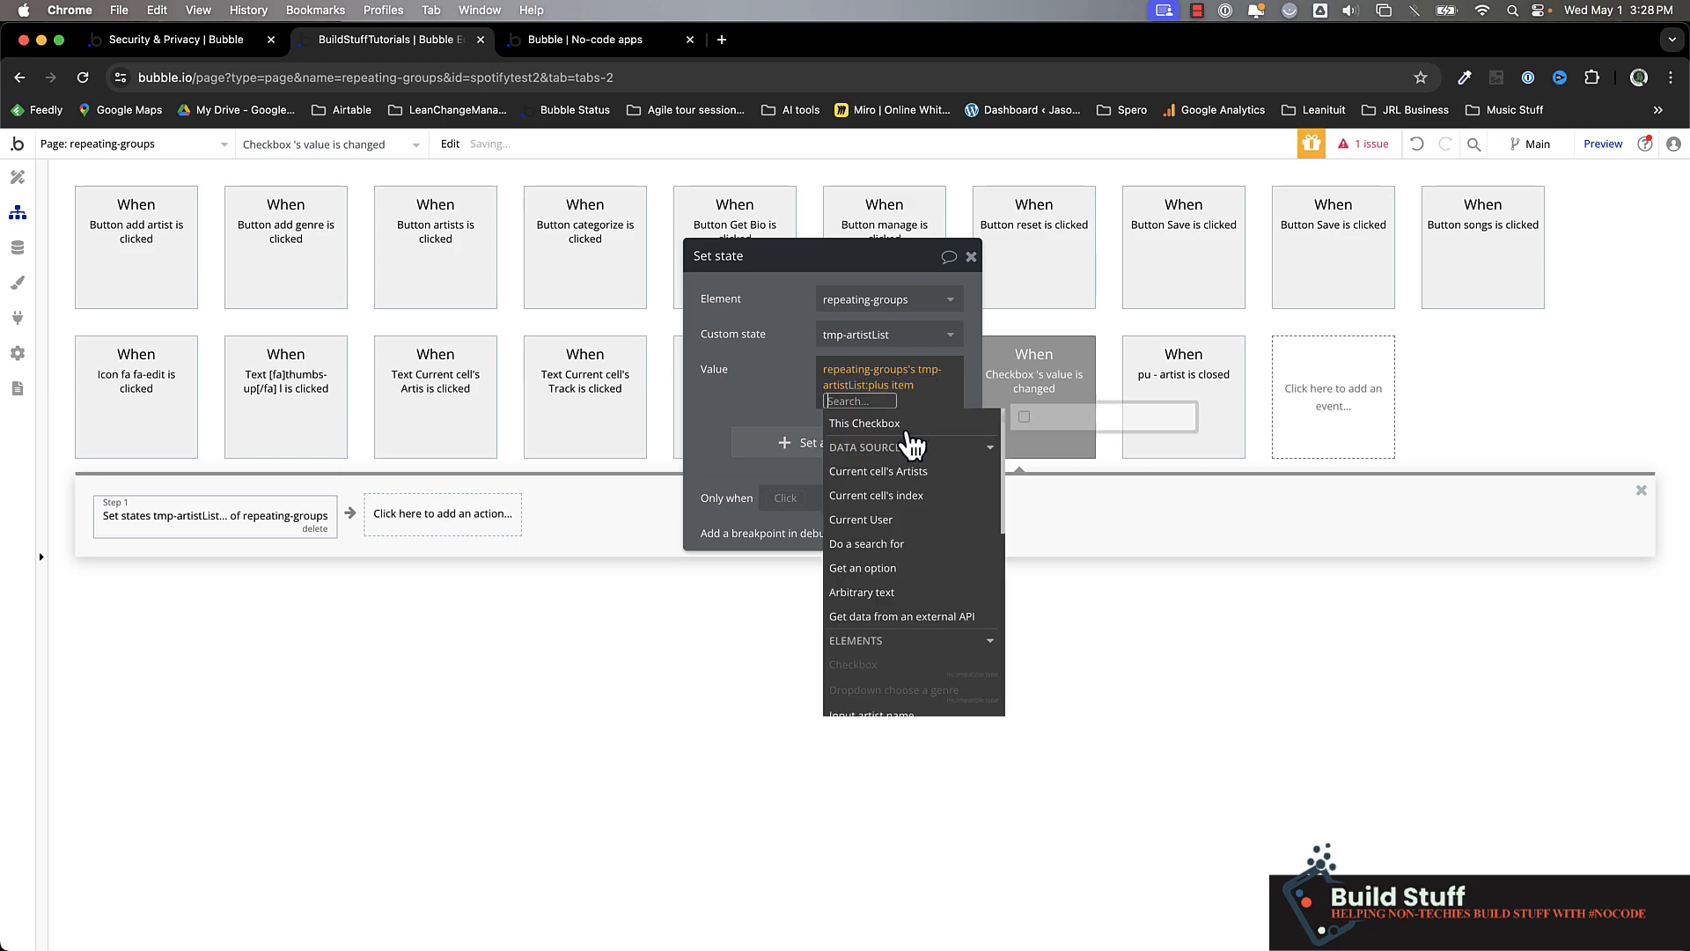
{"action": "left_click", "coordinate": [894, 473]}
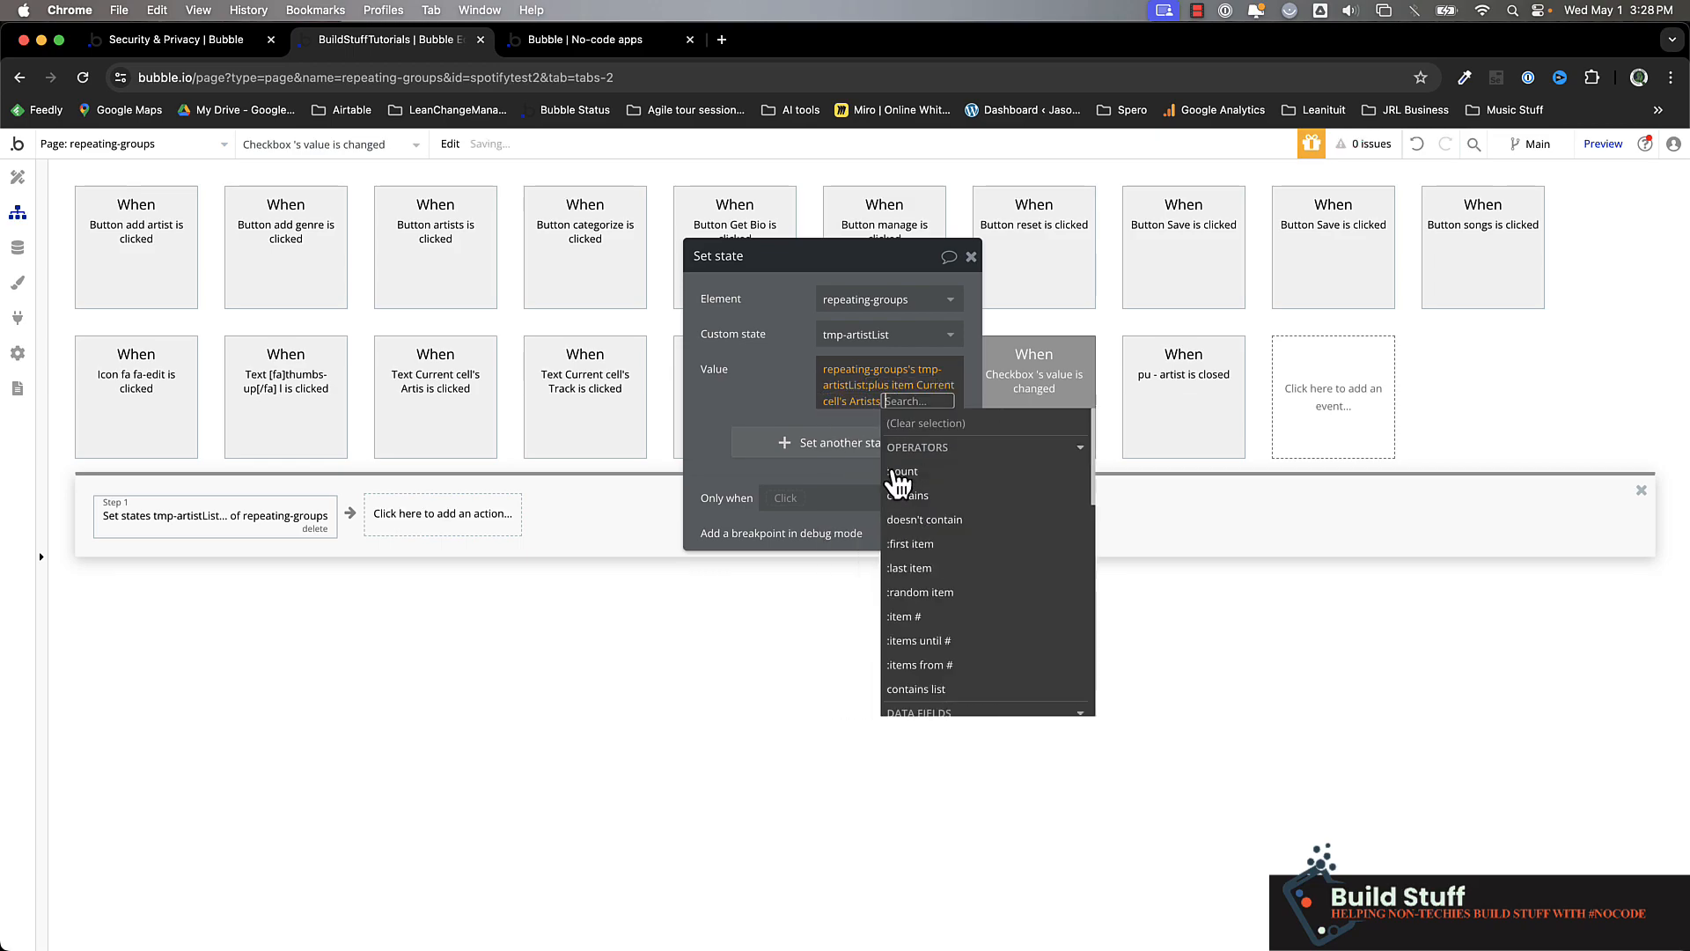
{"action": "left_click", "coordinate": [789, 403]}
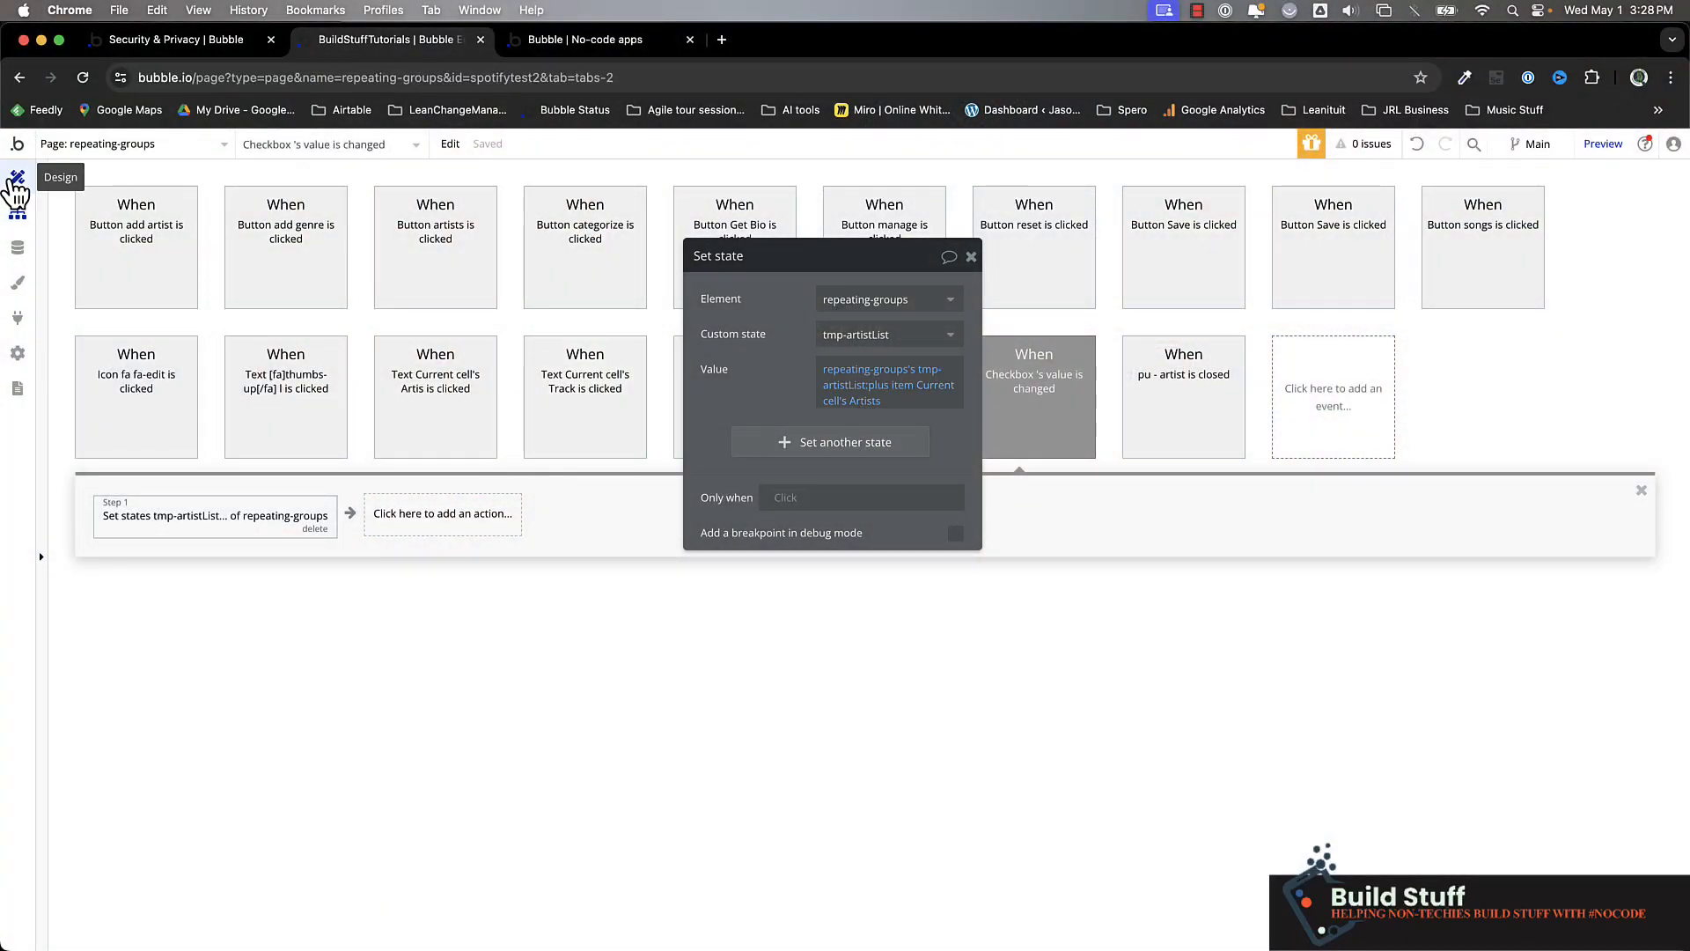
Step: Return to the page design and add a text element inside grp - bulk edit, below the genre dropdown
{"action": "left_click", "coordinate": [15, 182]}
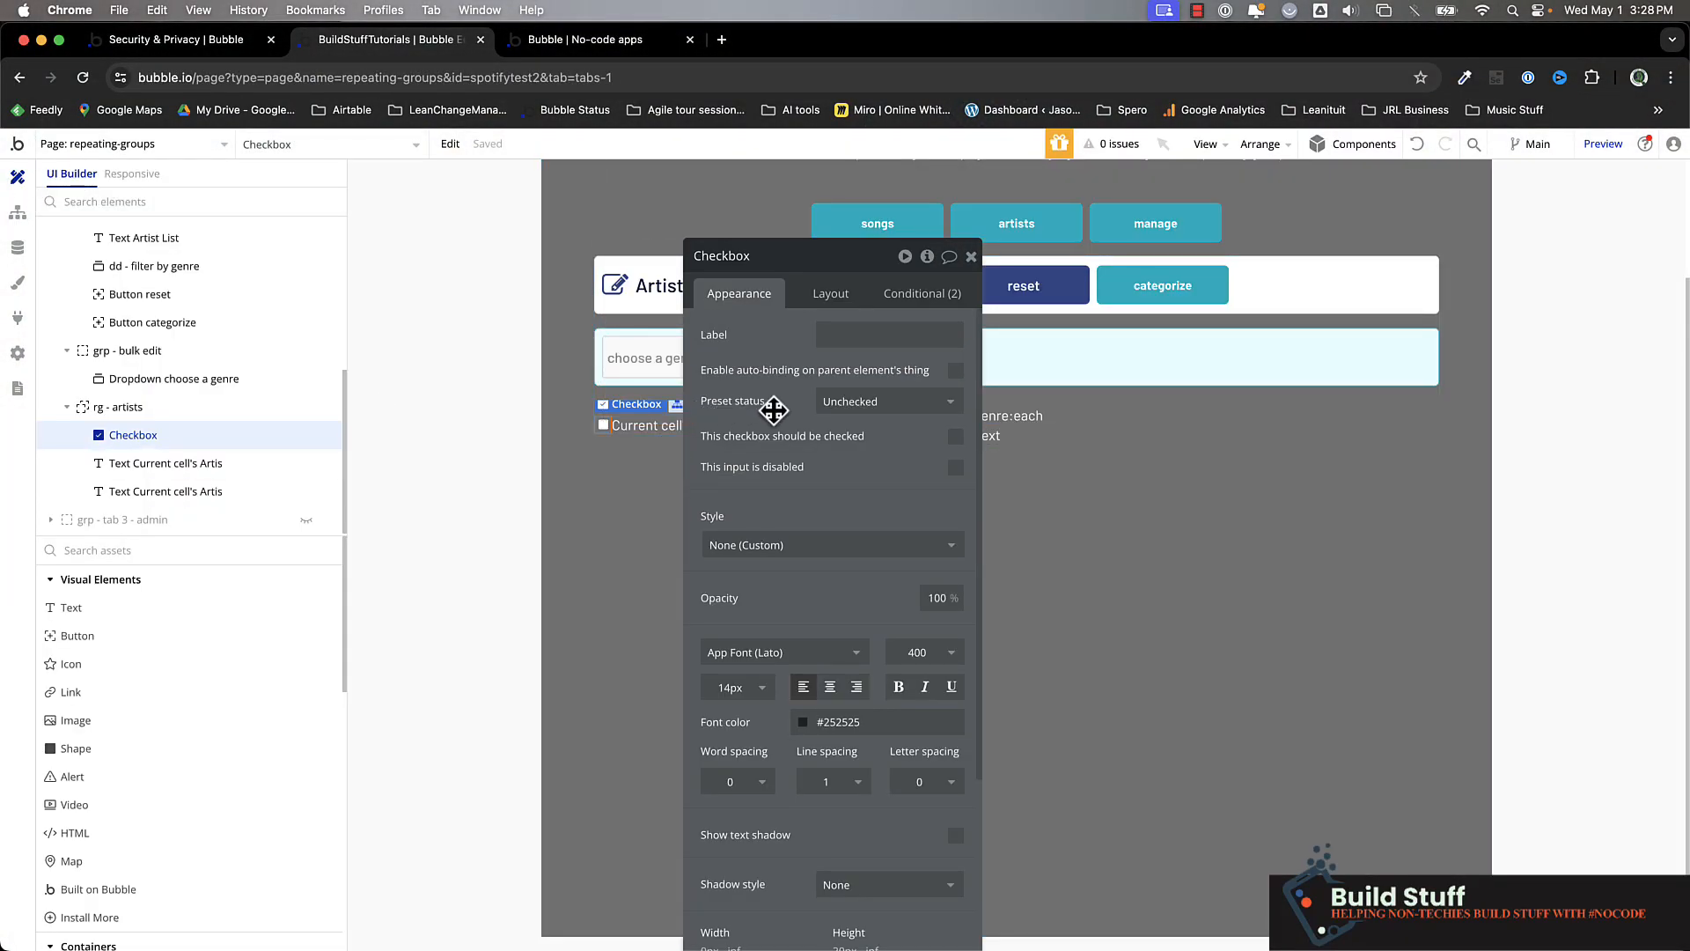
{"action": "left_click_drag", "start_coordinate": [774, 407], "coordinate": [1121, 452]}
{"action": "left_click", "coordinate": [903, 360]}
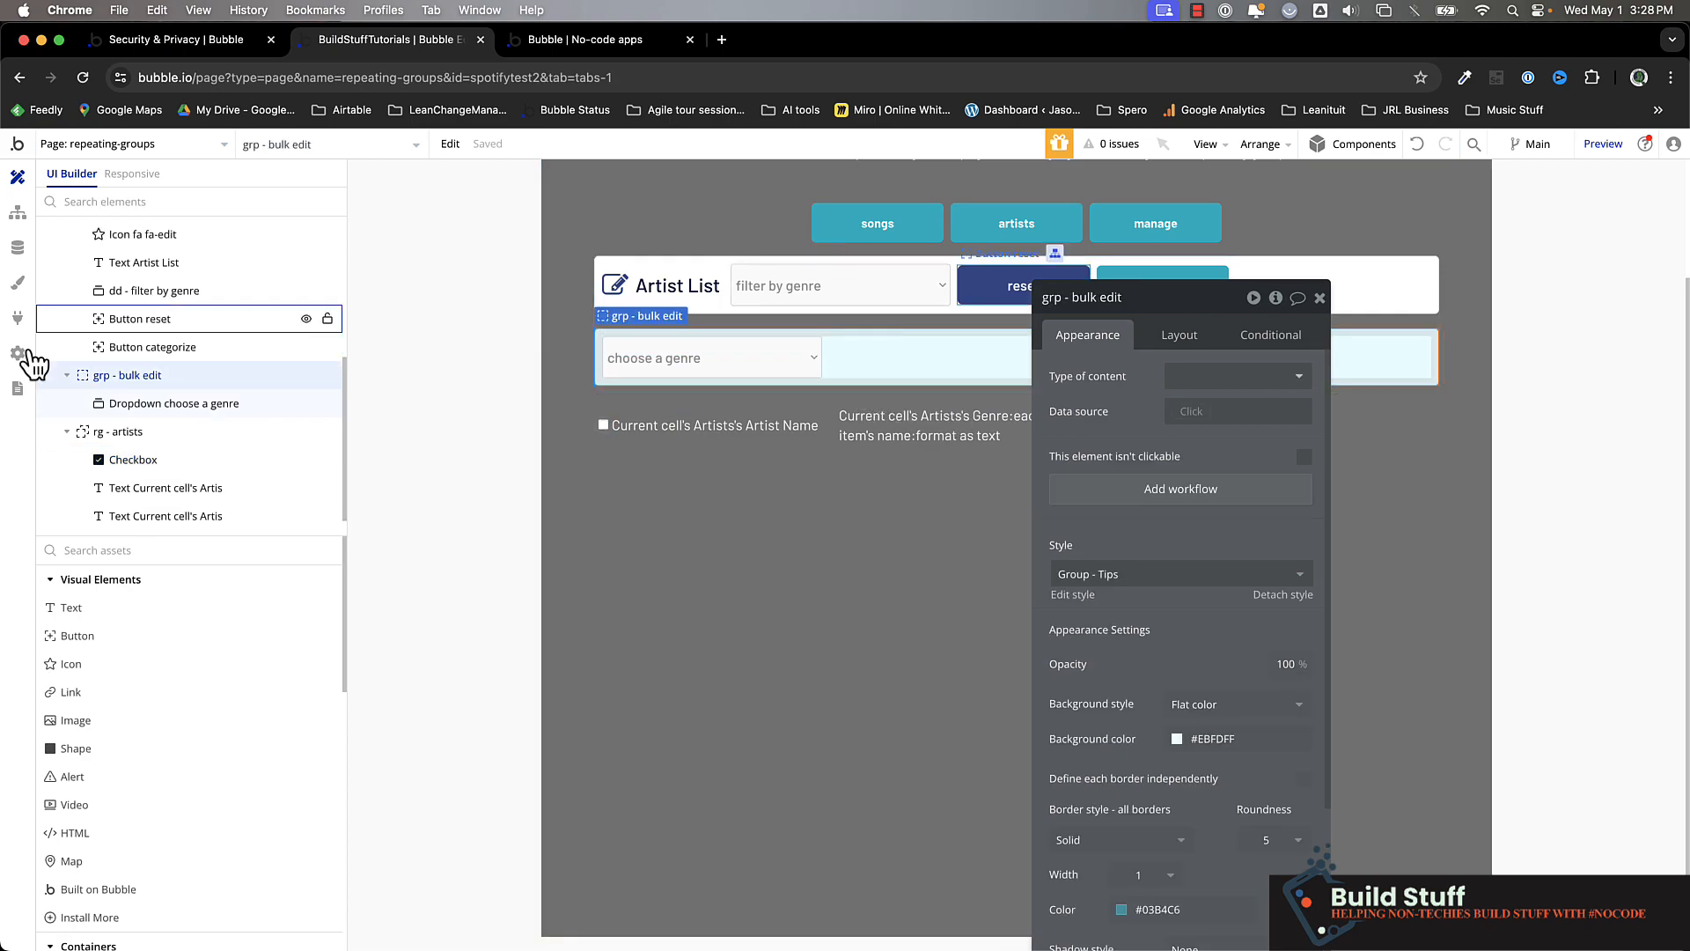
{"action": "left_click", "coordinate": [106, 611]}
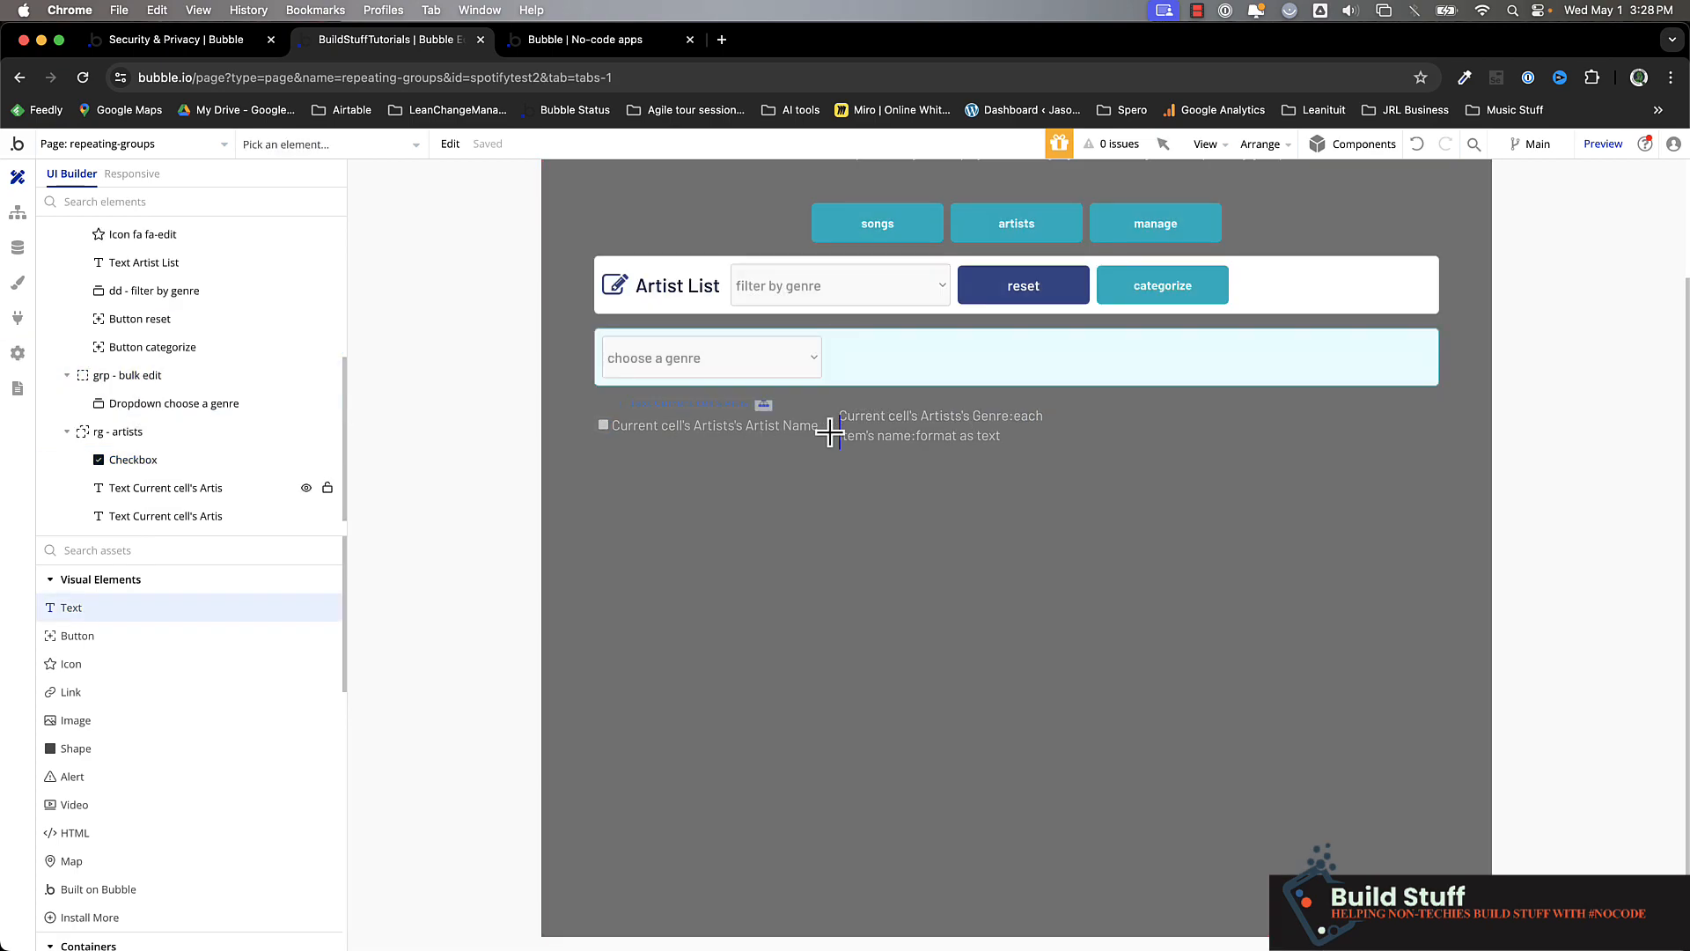
{"action": "left_click", "coordinate": [869, 358]}
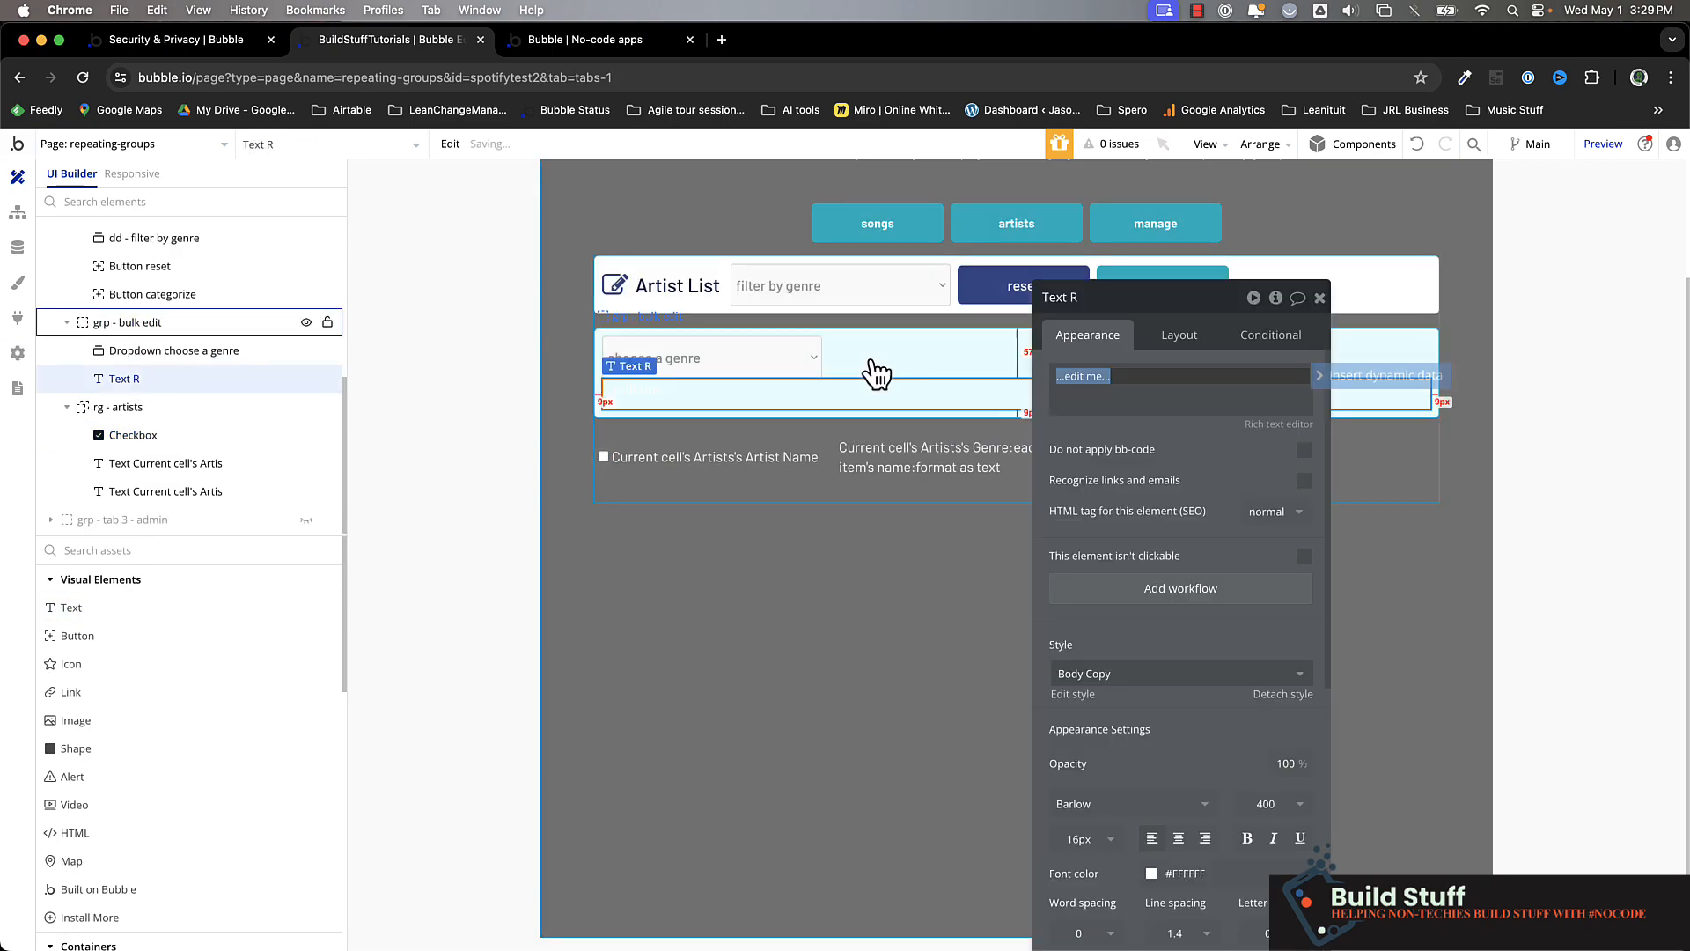
Step: Set the new text's content to the dynamic expression repeating-groups's tmp-artistList:format as text
{"action": "left_click", "coordinate": [1391, 383]}
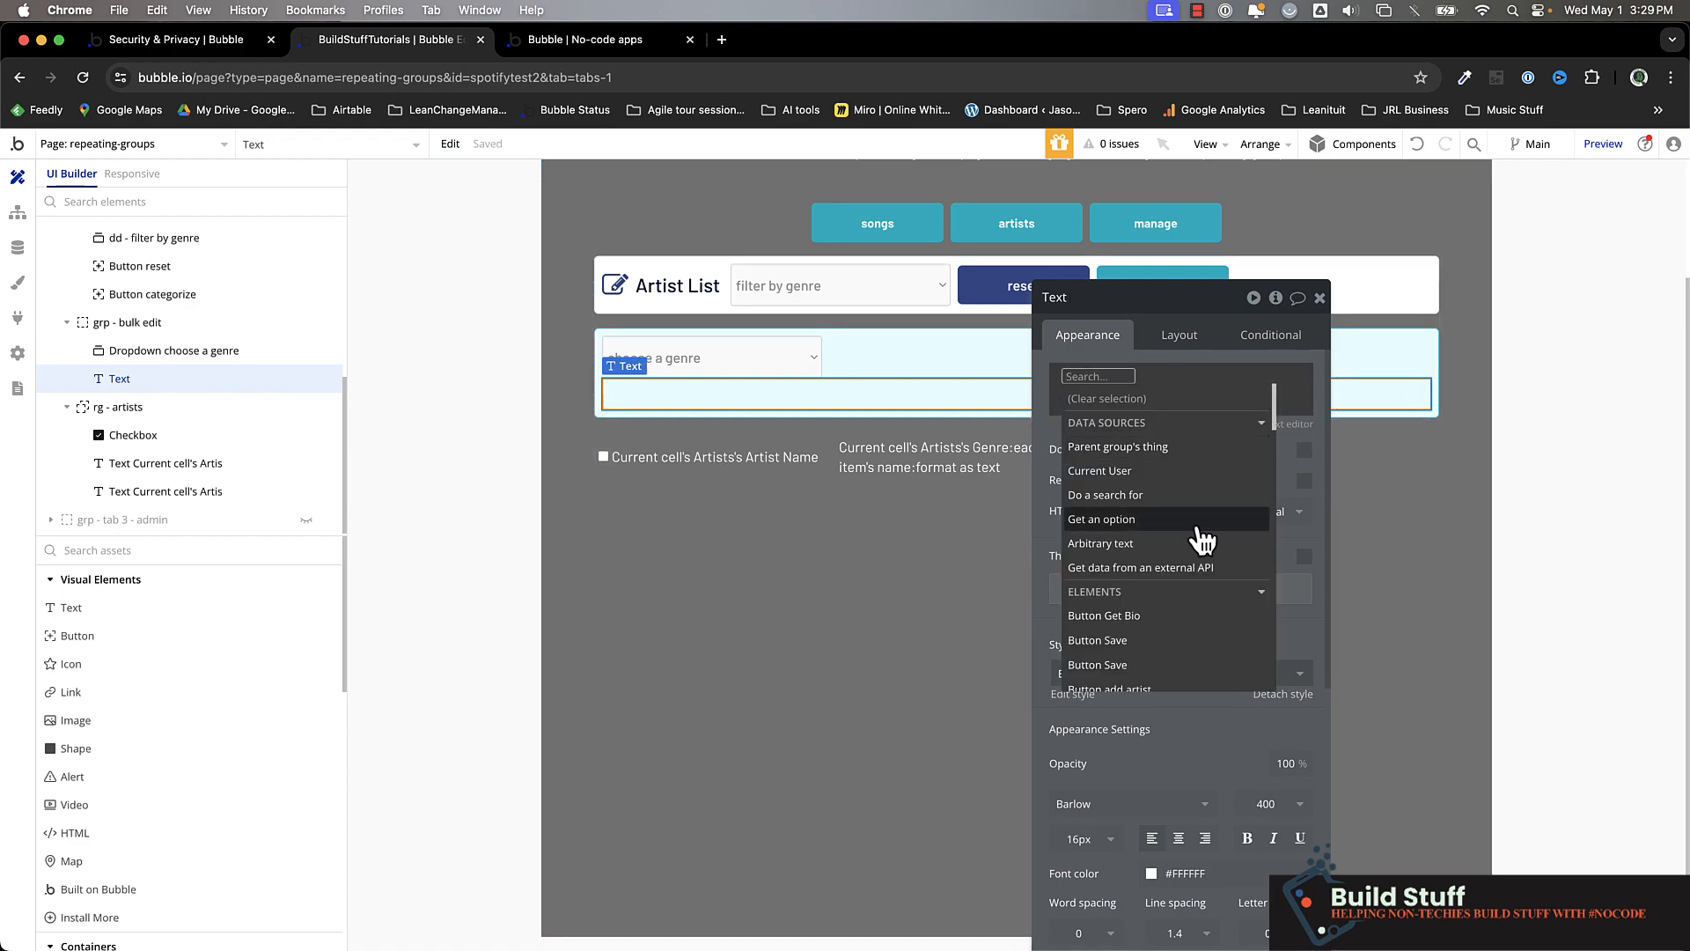
{"action": "type", "text": "rep"}
{"action": "left_click", "coordinate": [1144, 424]}
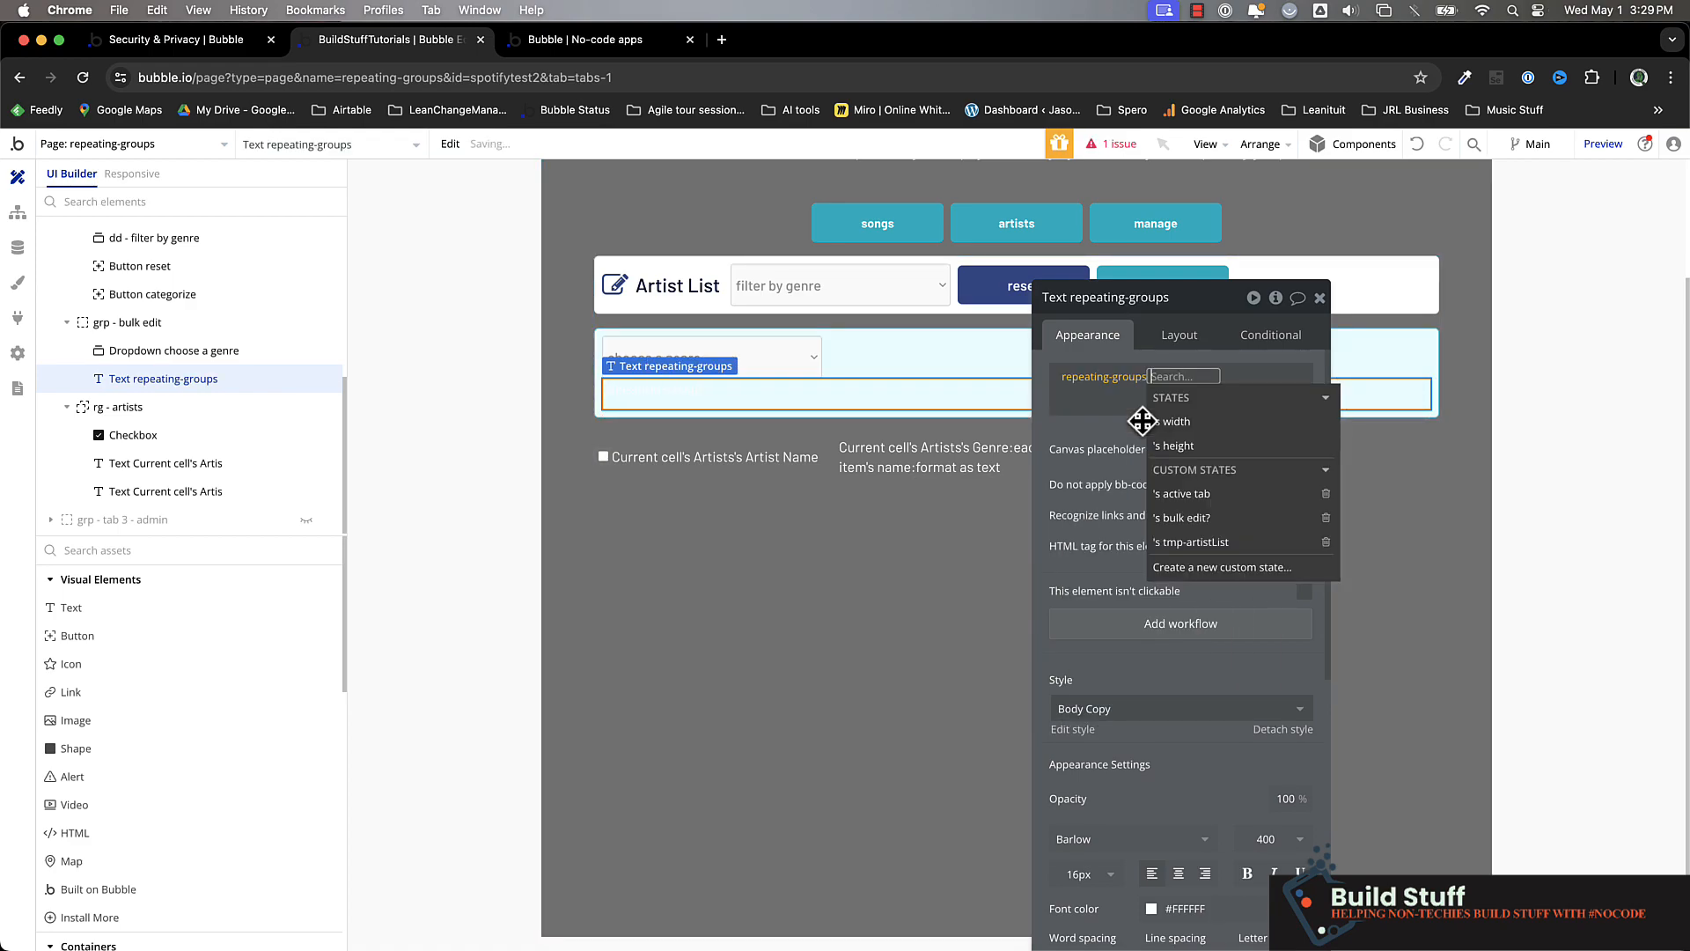
{"action": "left_click", "coordinate": [1208, 542]}
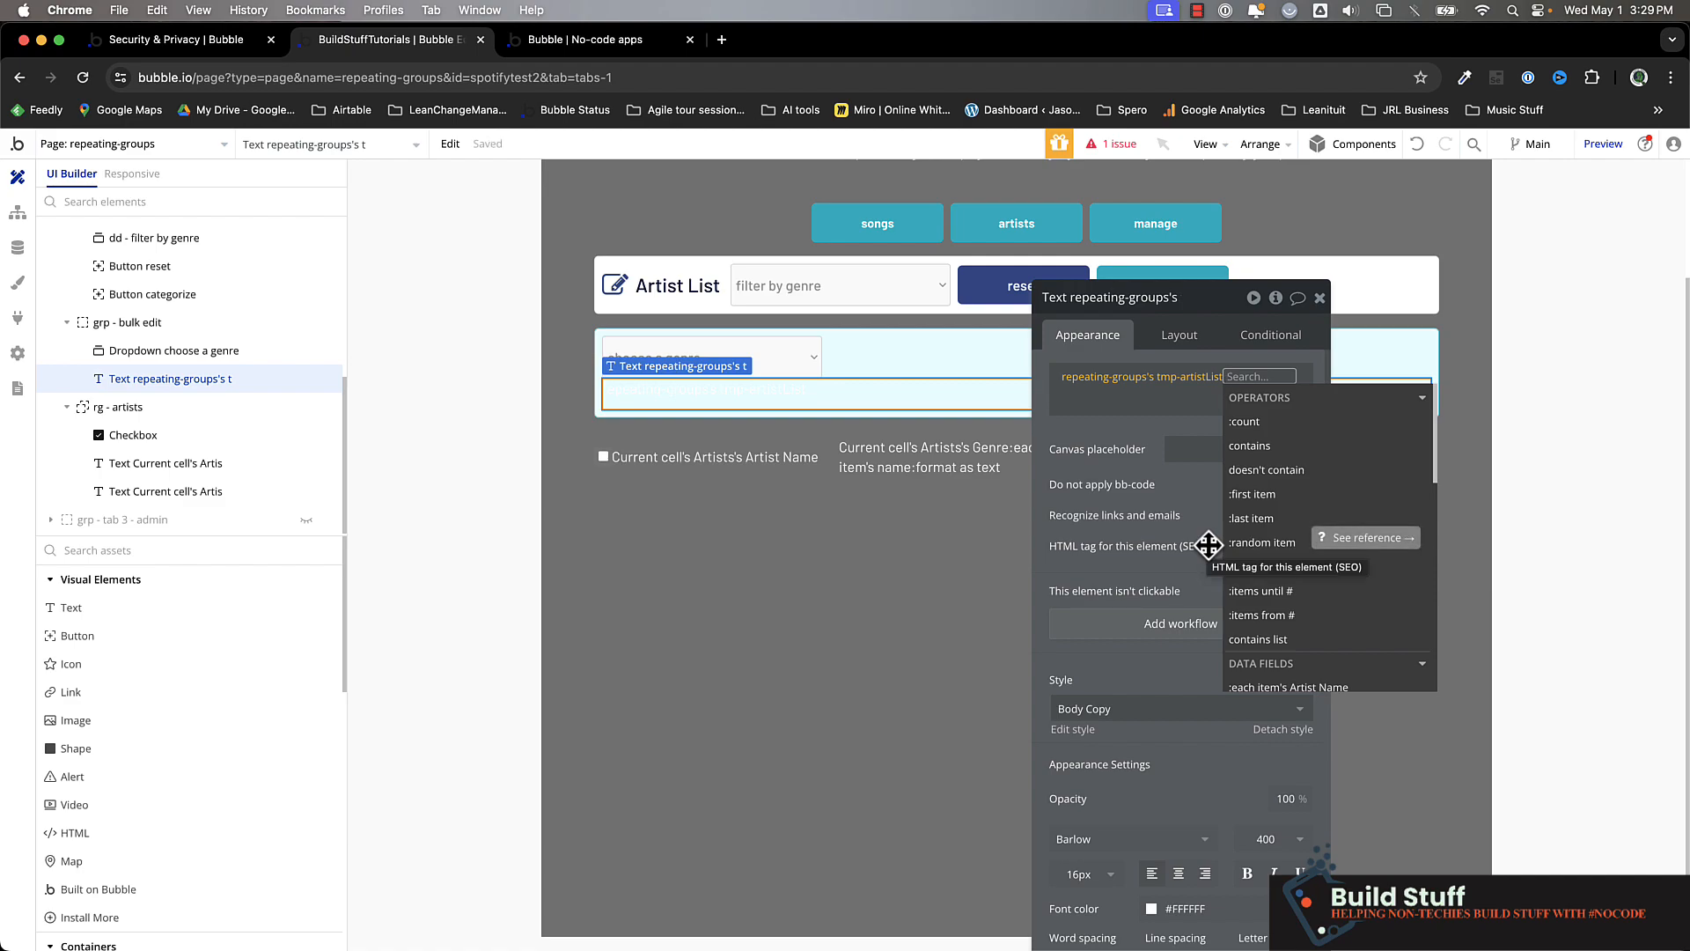
{"action": "type", "text": "fo"}
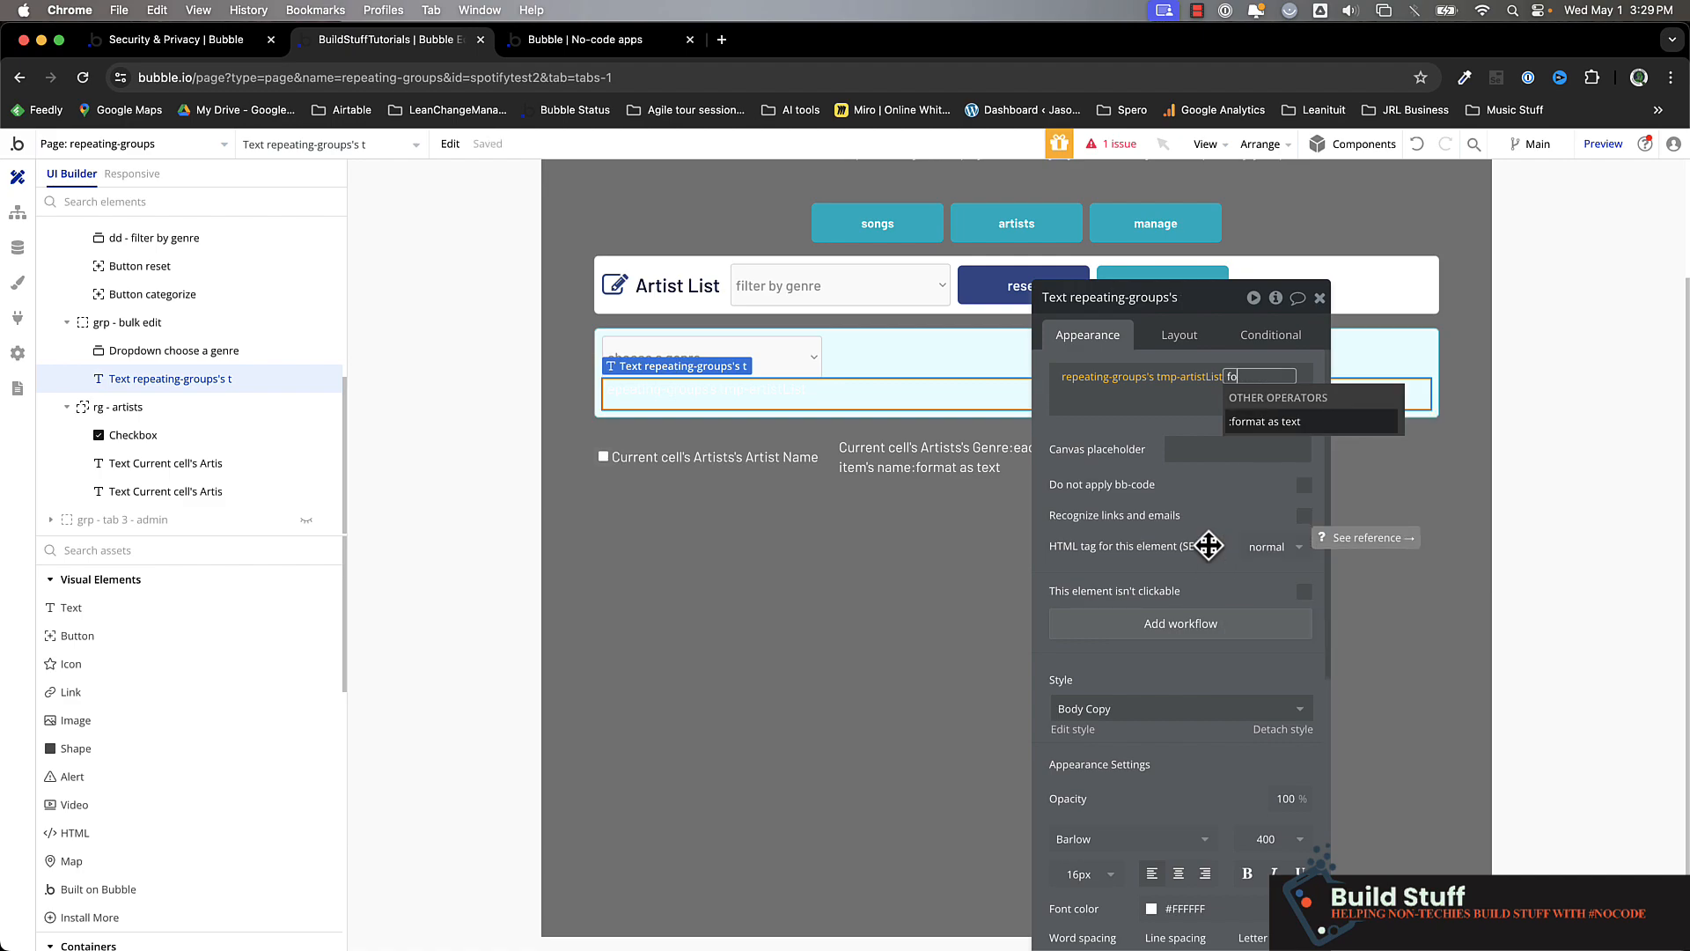
{"action": "left_click", "coordinate": [1268, 426]}
Step: Configure the text formatting to show This Artists's Artist Name per list item, with a comma as delimiter
{"action": "left_click", "coordinate": [843, 378]}
{"action": "left_click", "coordinate": [1063, 370]}
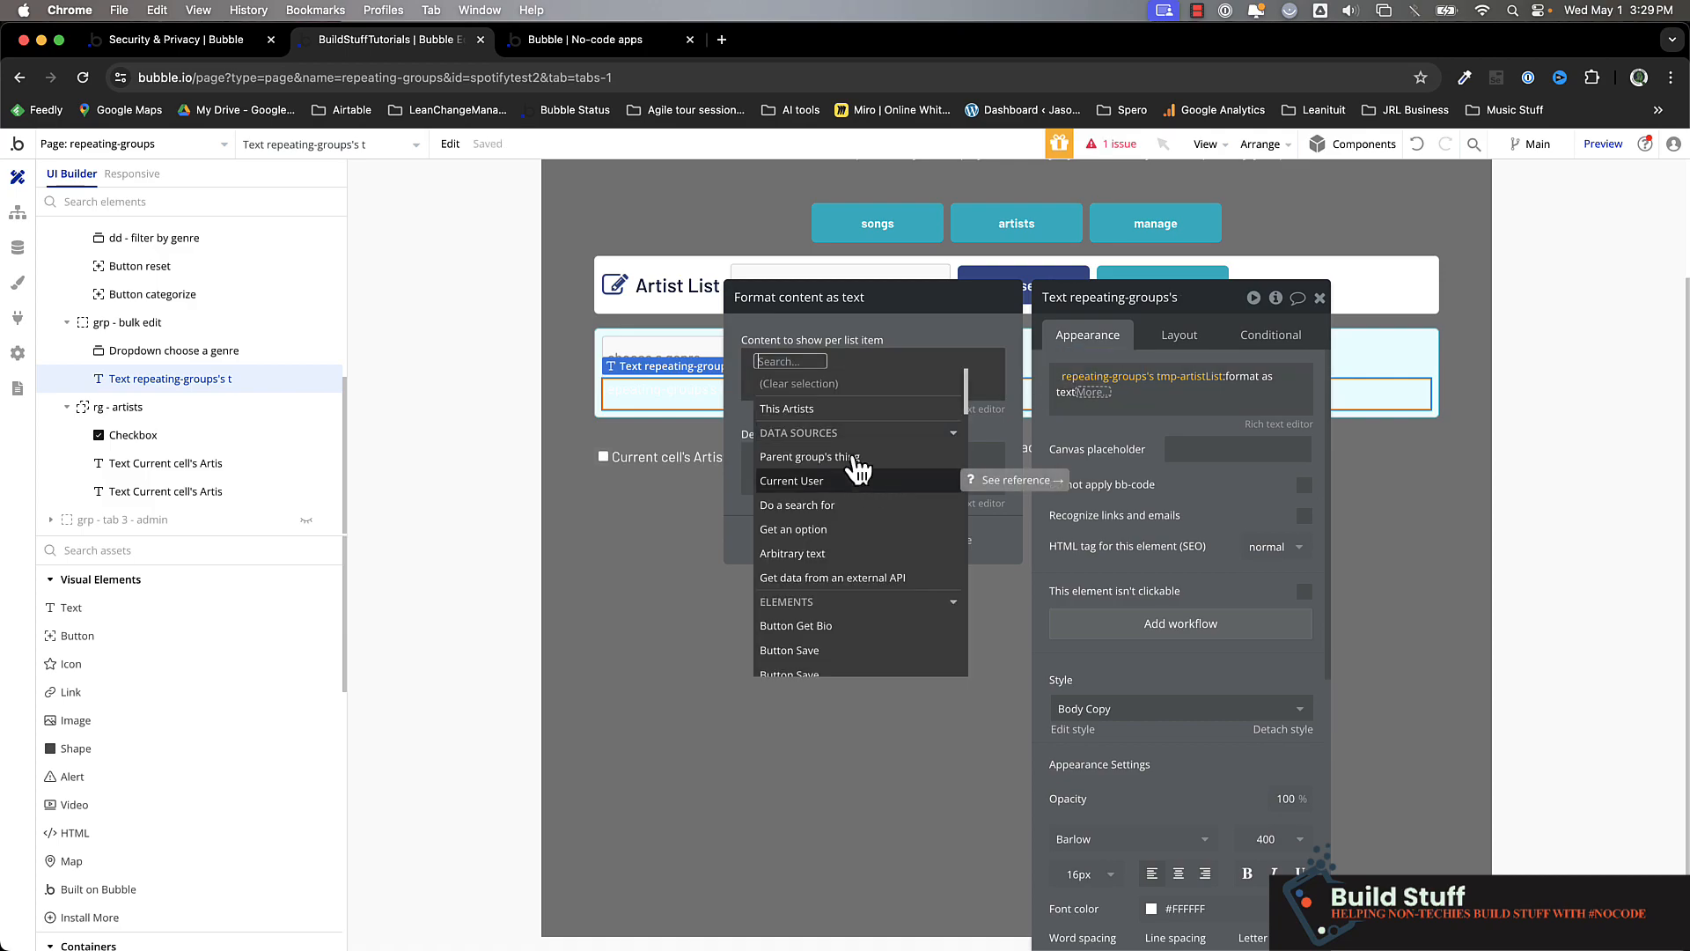
{"action": "left_click", "coordinate": [832, 410]}
{"action": "type", "text": "na"}
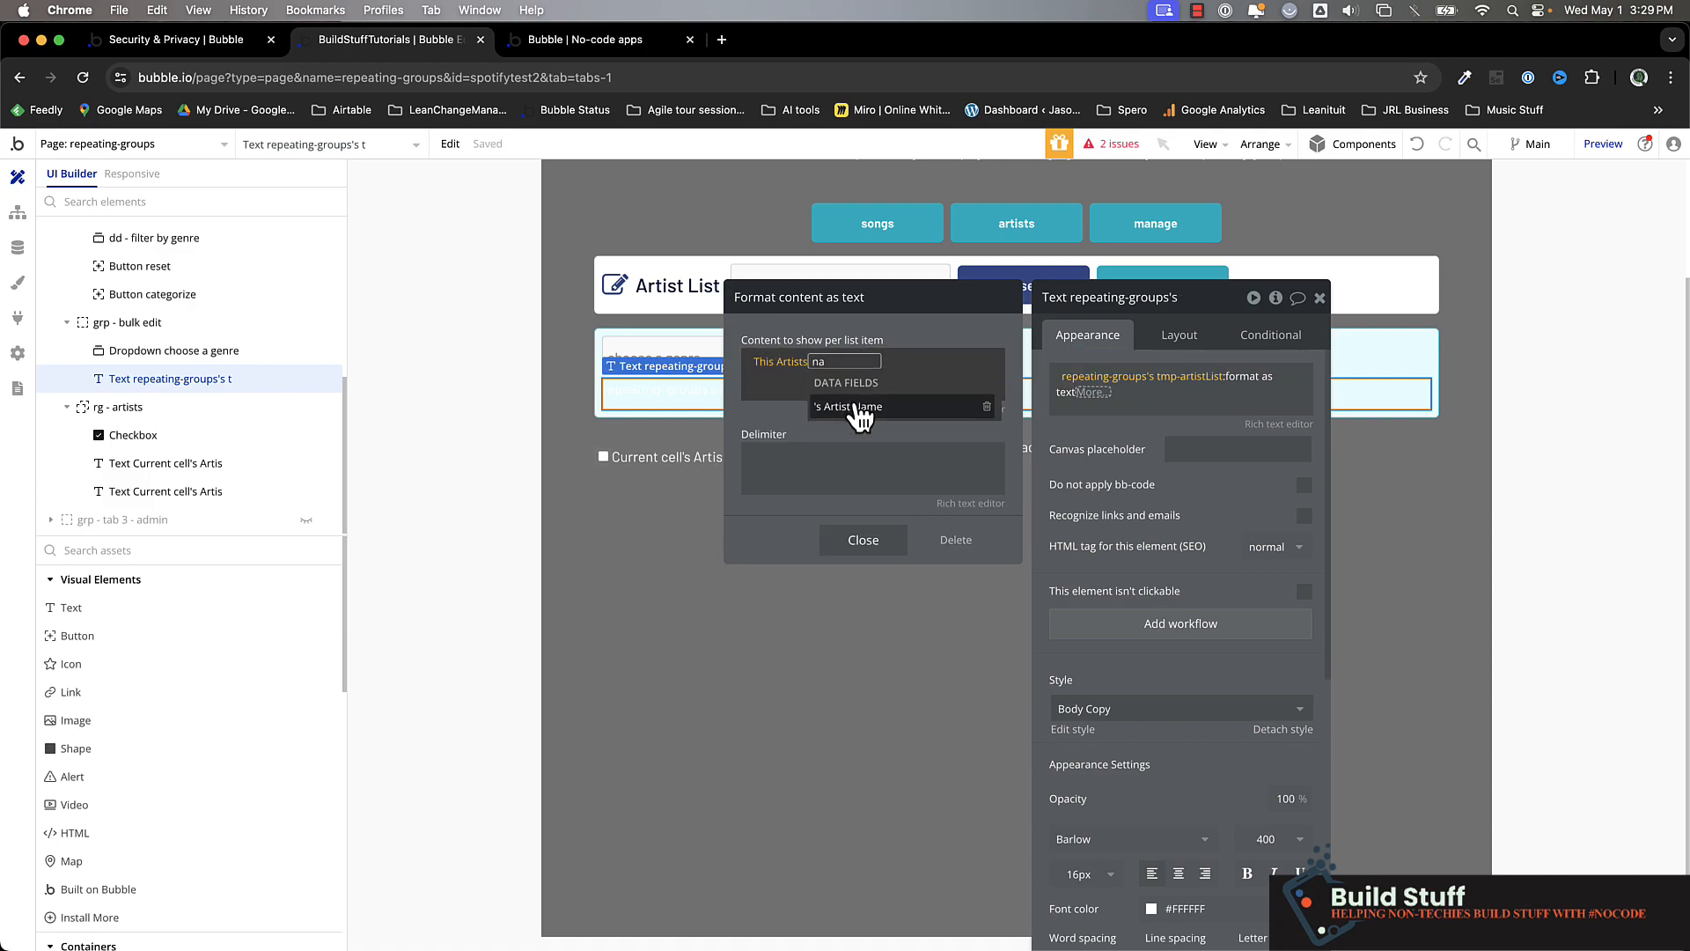
{"action": "left_click", "coordinate": [853, 408]}
{"action": "left_click", "coordinate": [788, 484]}
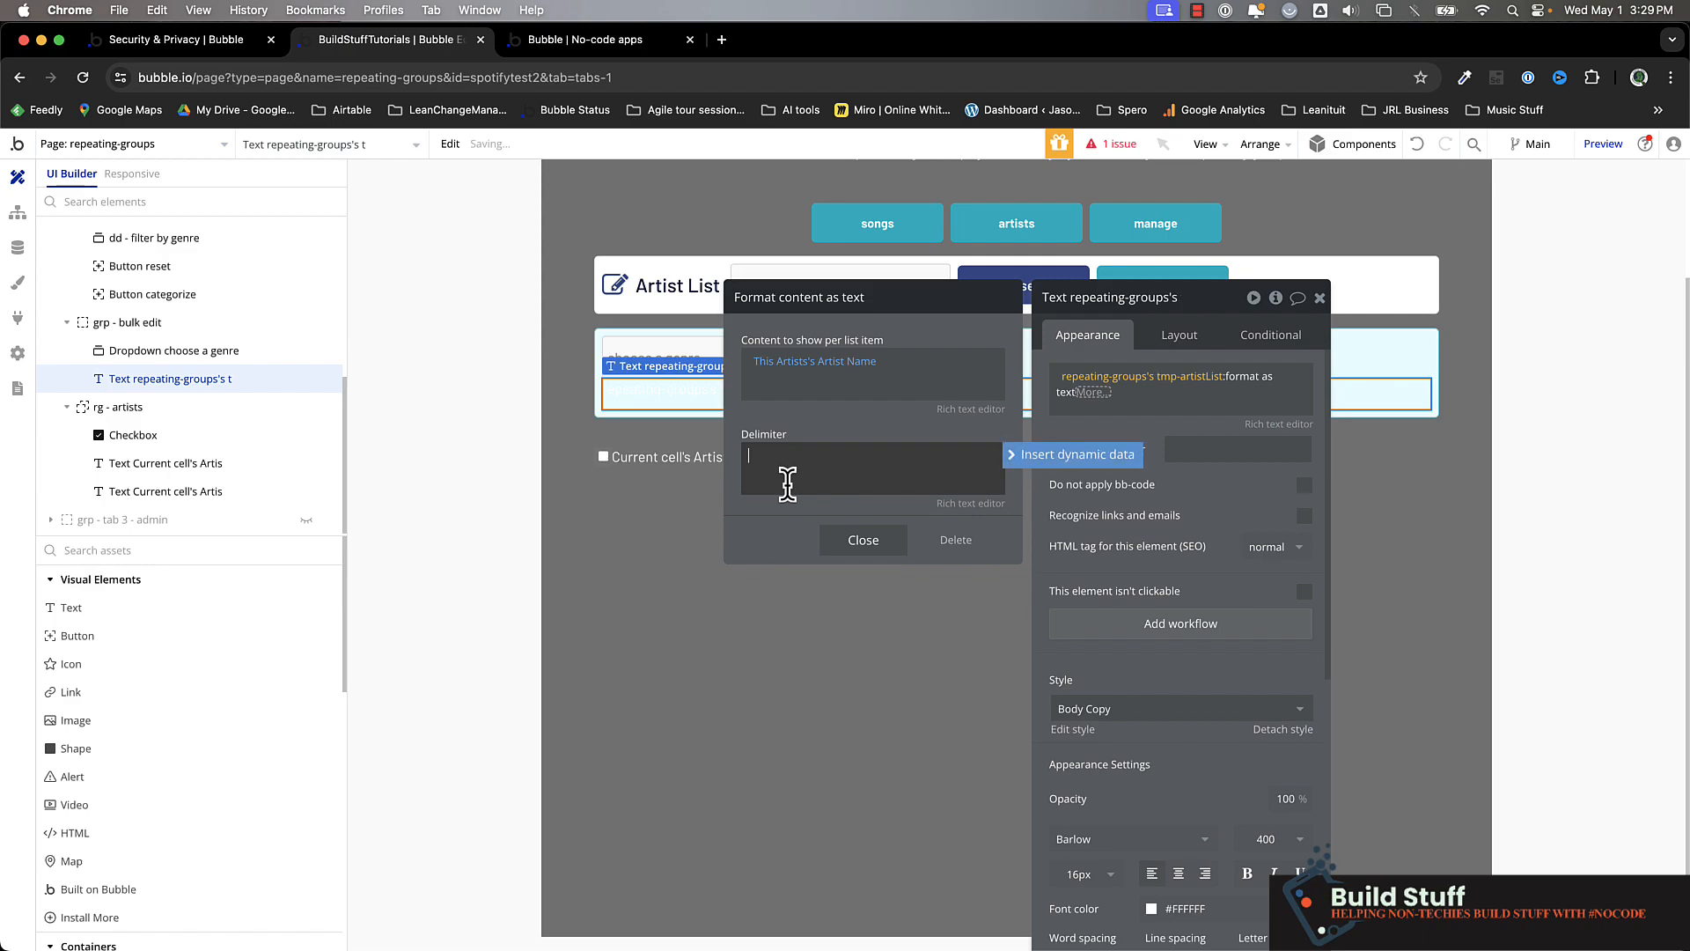
{"action": "left_click", "coordinate": [861, 538]}
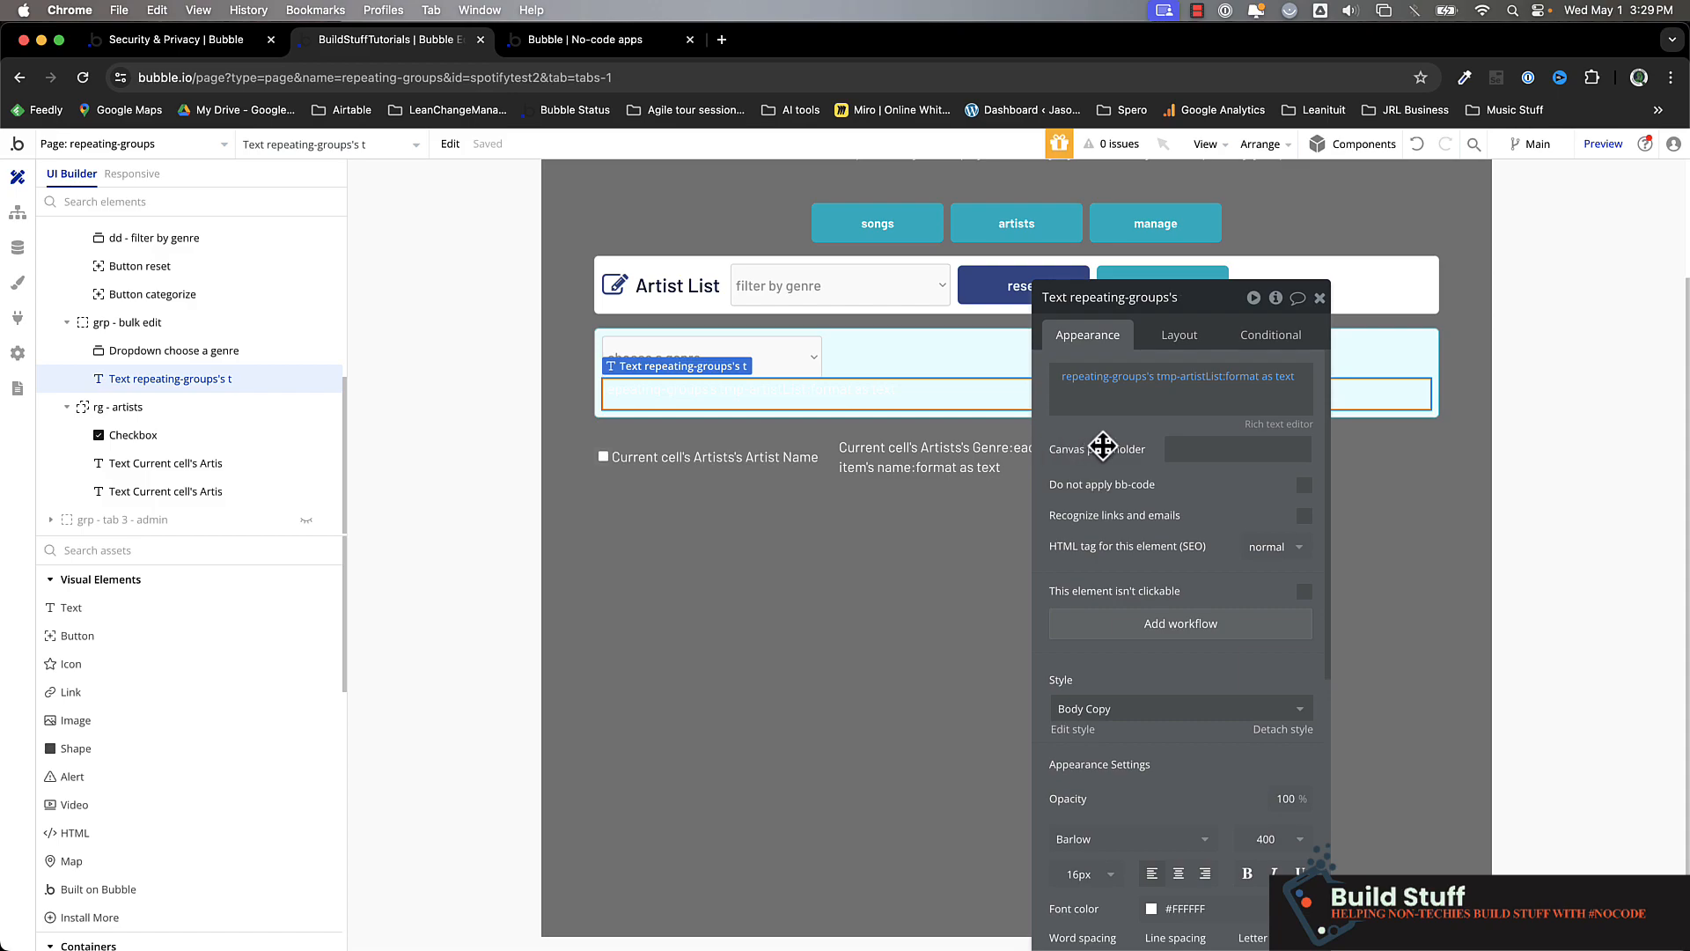
Step: Test the checkbox workflow in the preview: open artists, enable bulk edit, toggle categorize, check AC/DC and Clever Weapon, and inspect the selected-artist text
{"action": "left_click", "coordinate": [569, 49]}
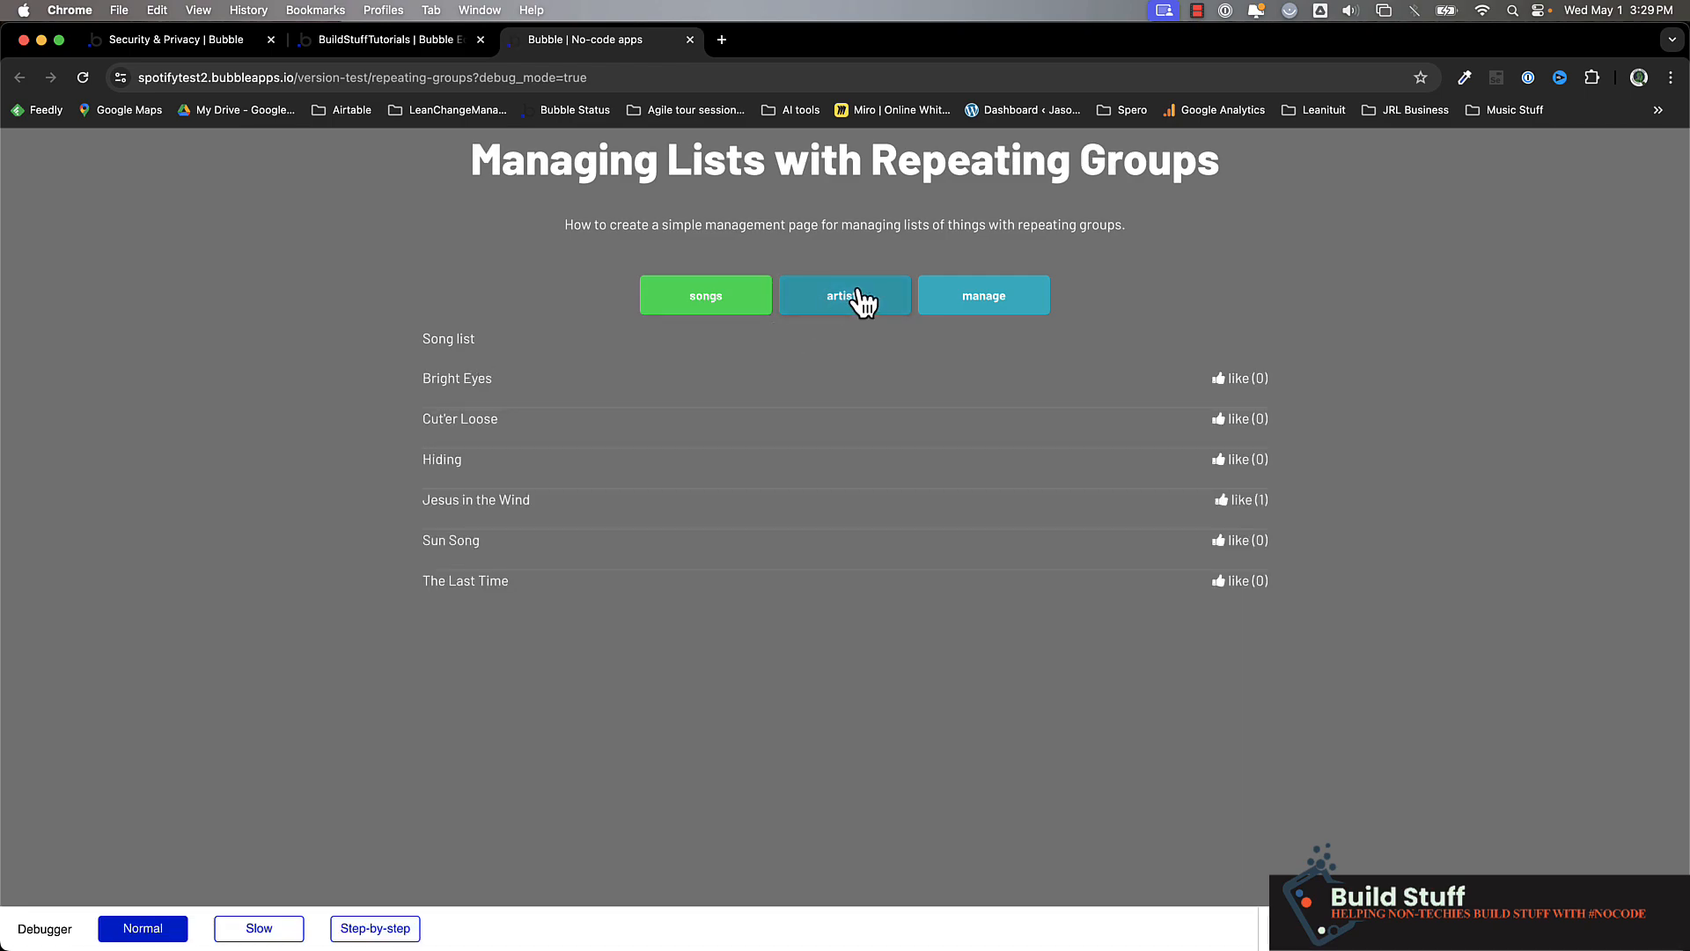
{"action": "left_click", "coordinate": [864, 298]}
{"action": "left_click", "coordinate": [445, 359]}
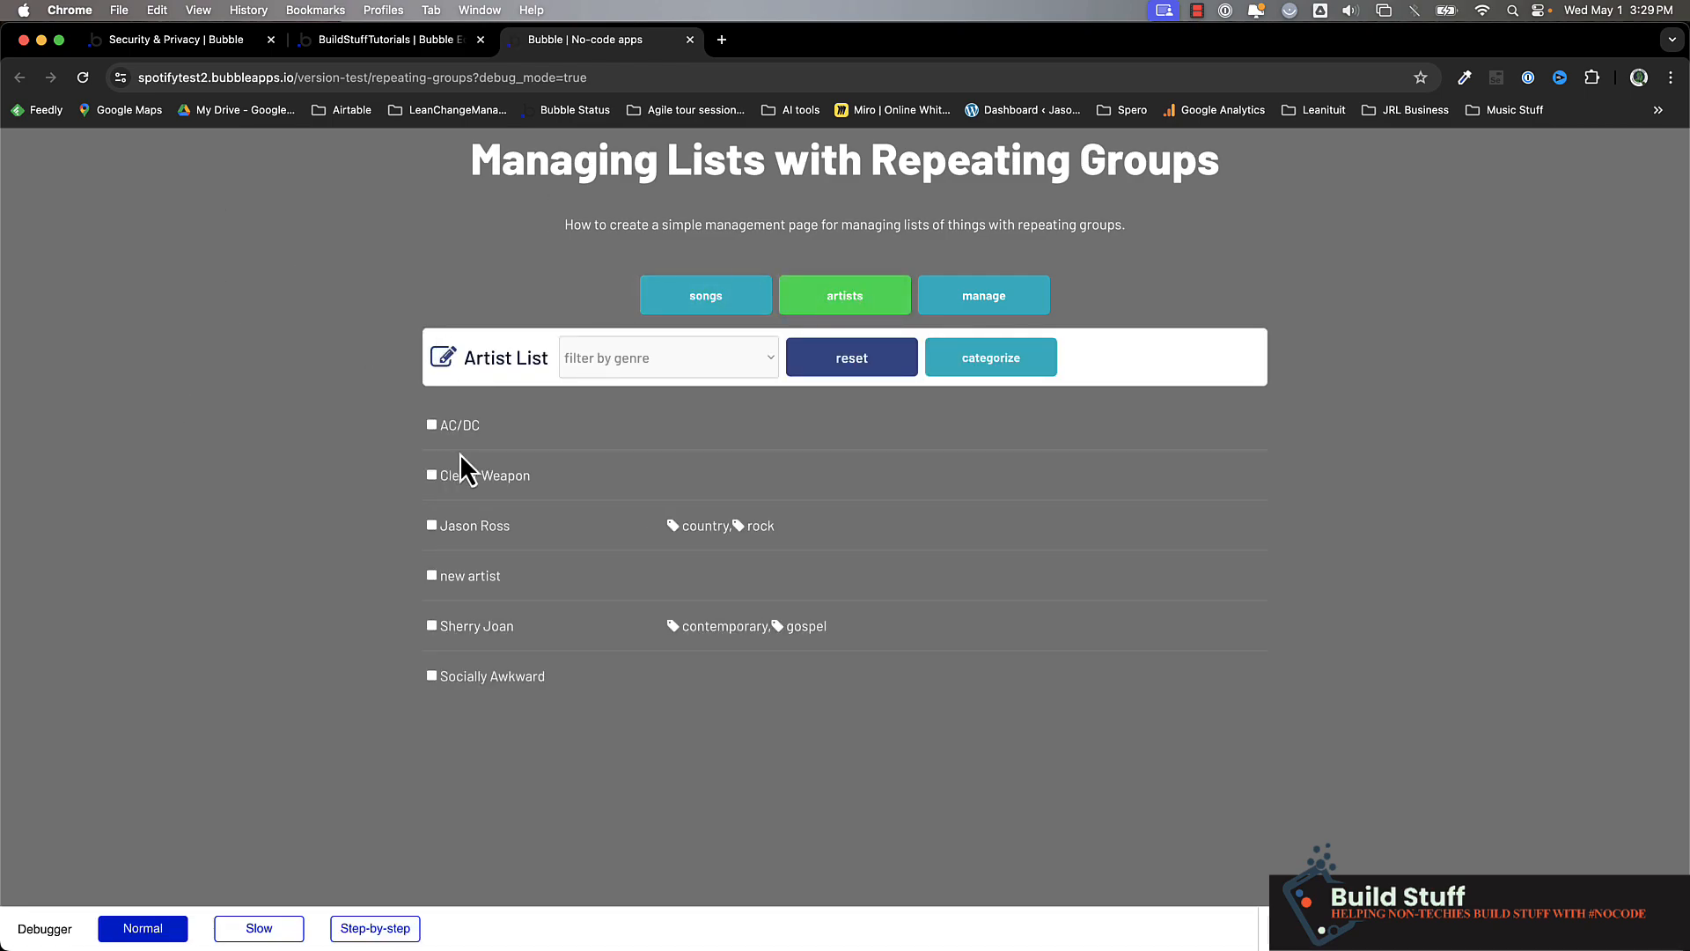
{"action": "left_click", "coordinate": [991, 358]}
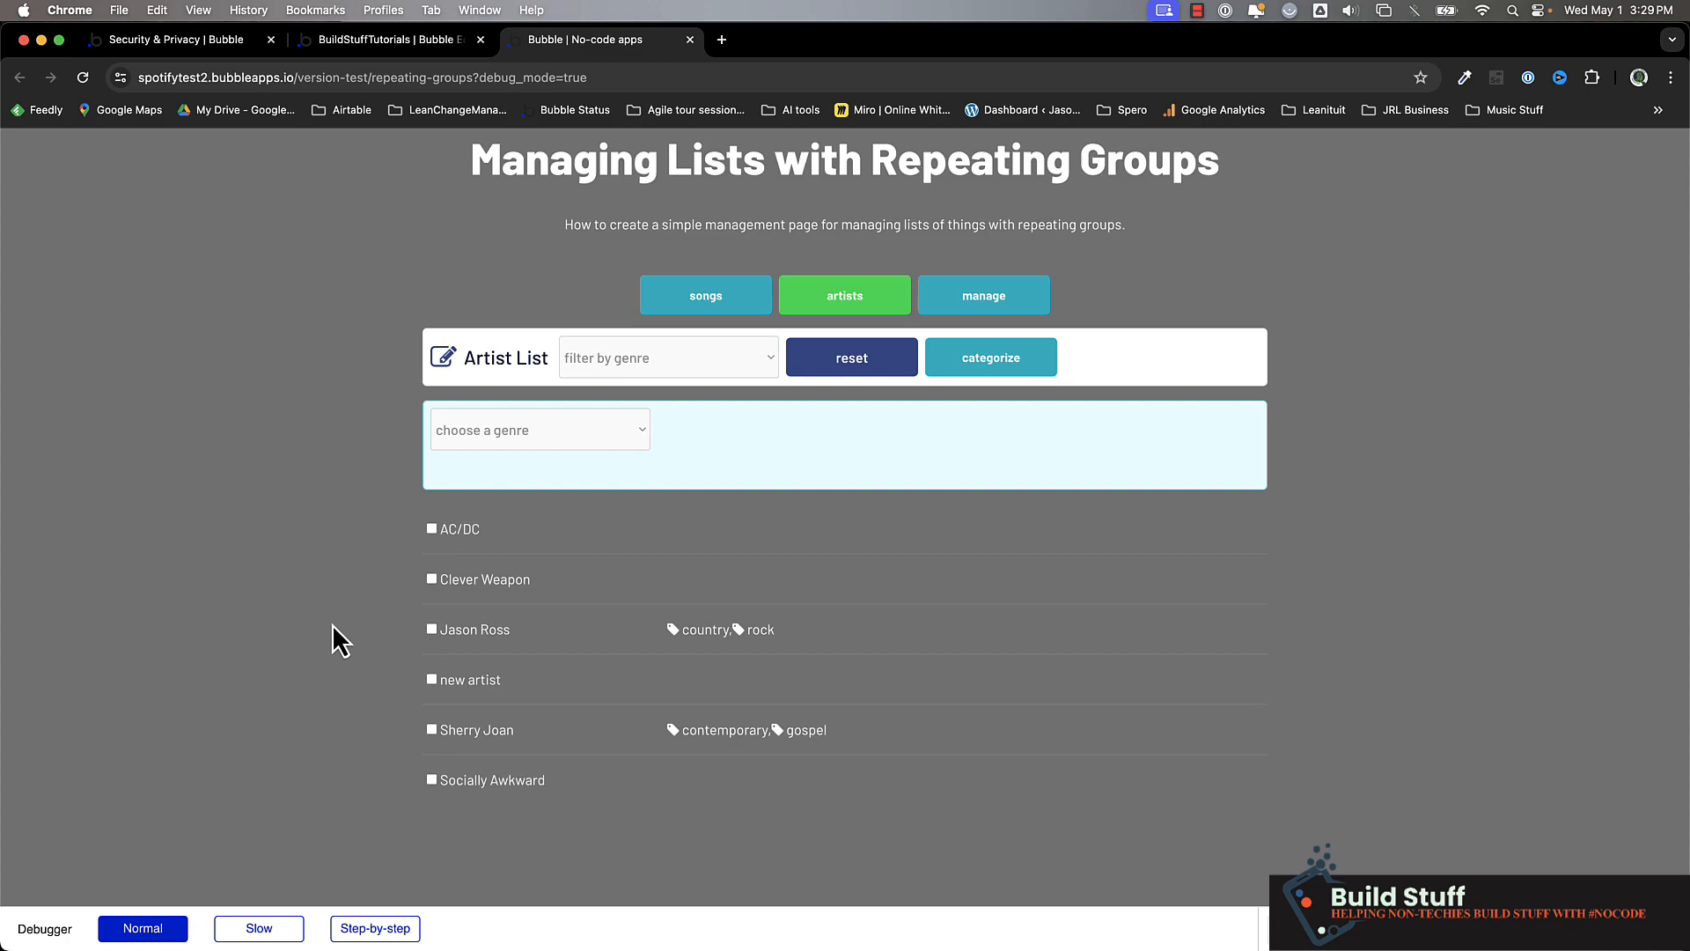
{"action": "left_click", "coordinate": [431, 580]}
{"action": "left_click_drag", "start_coordinate": [449, 461], "coordinate": [624, 482]}
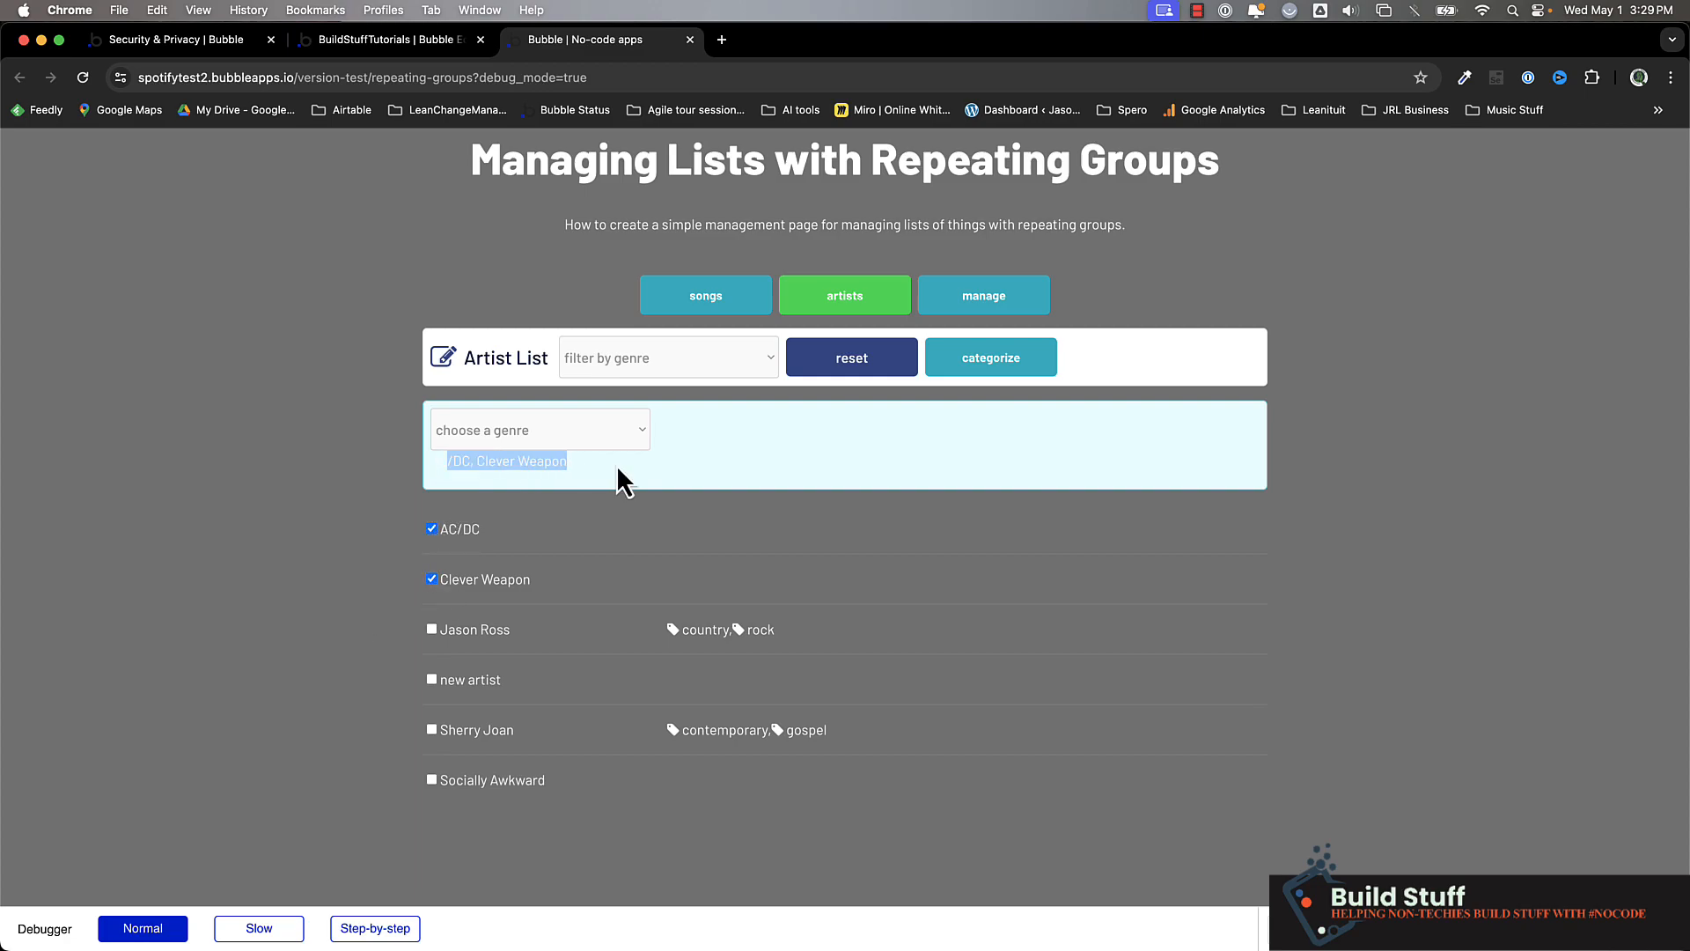
Step: Apply the Body style to the selected-artists text and test its readability in the preview, ticking the third artist as well
{"action": "left_click", "coordinate": [379, 40]}
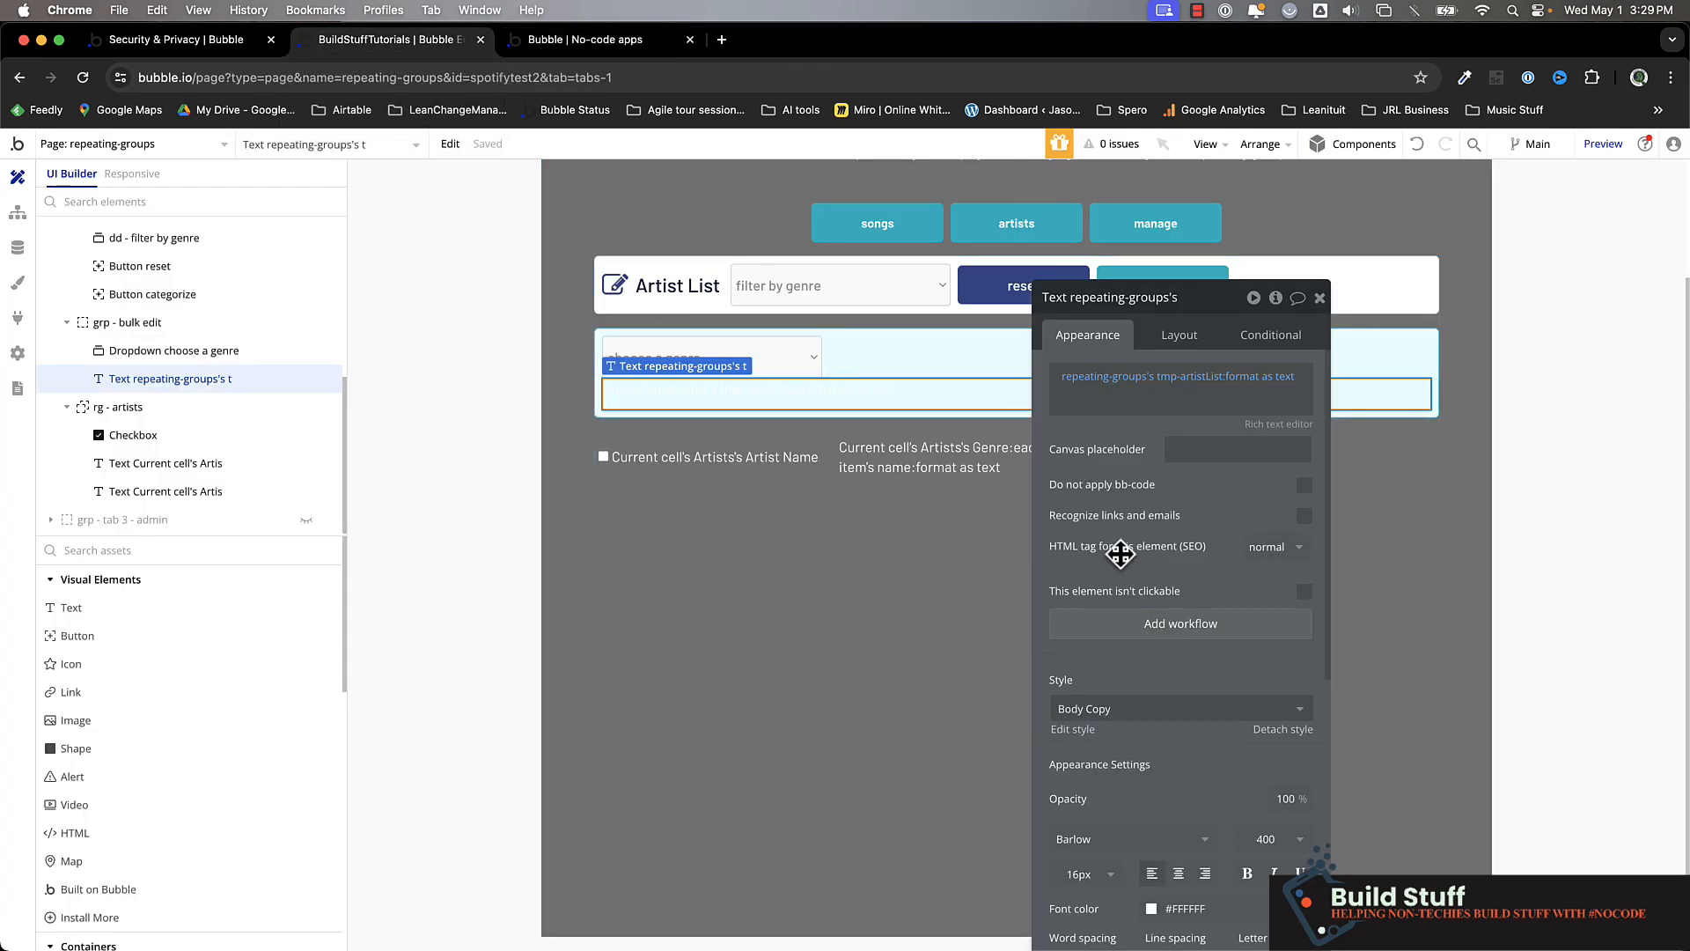
{"action": "left_click", "coordinate": [1132, 709]}
{"action": "type", "text": "bod"}
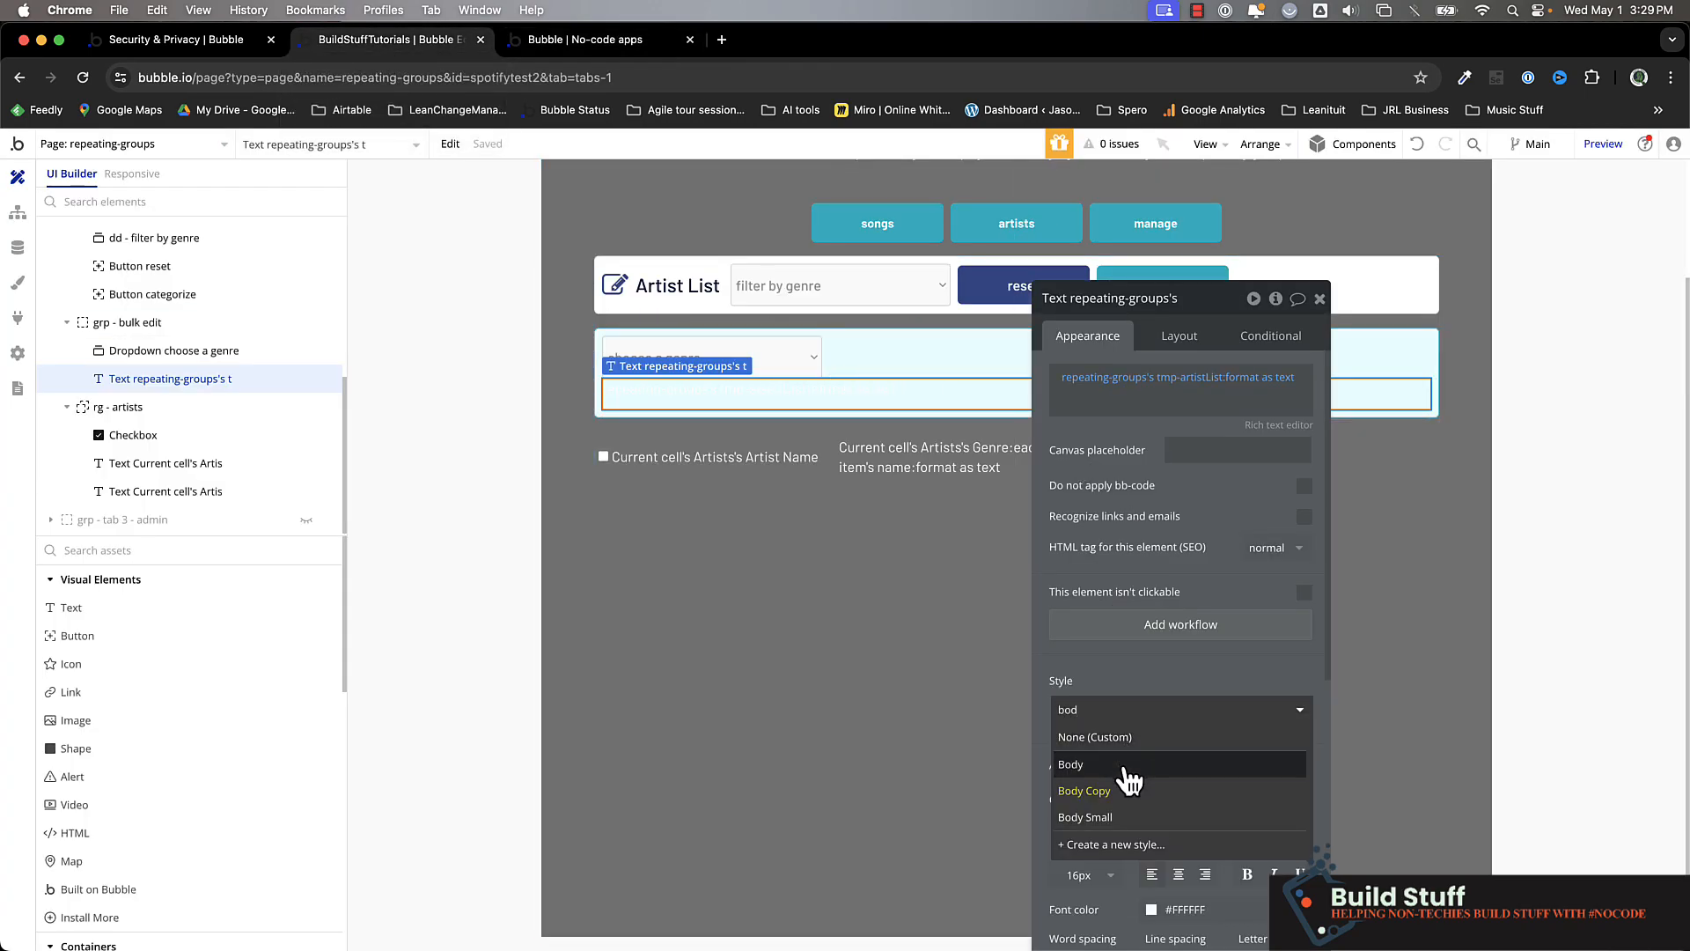
{"action": "left_click", "coordinate": [1127, 766]}
{"action": "left_click", "coordinate": [585, 42]}
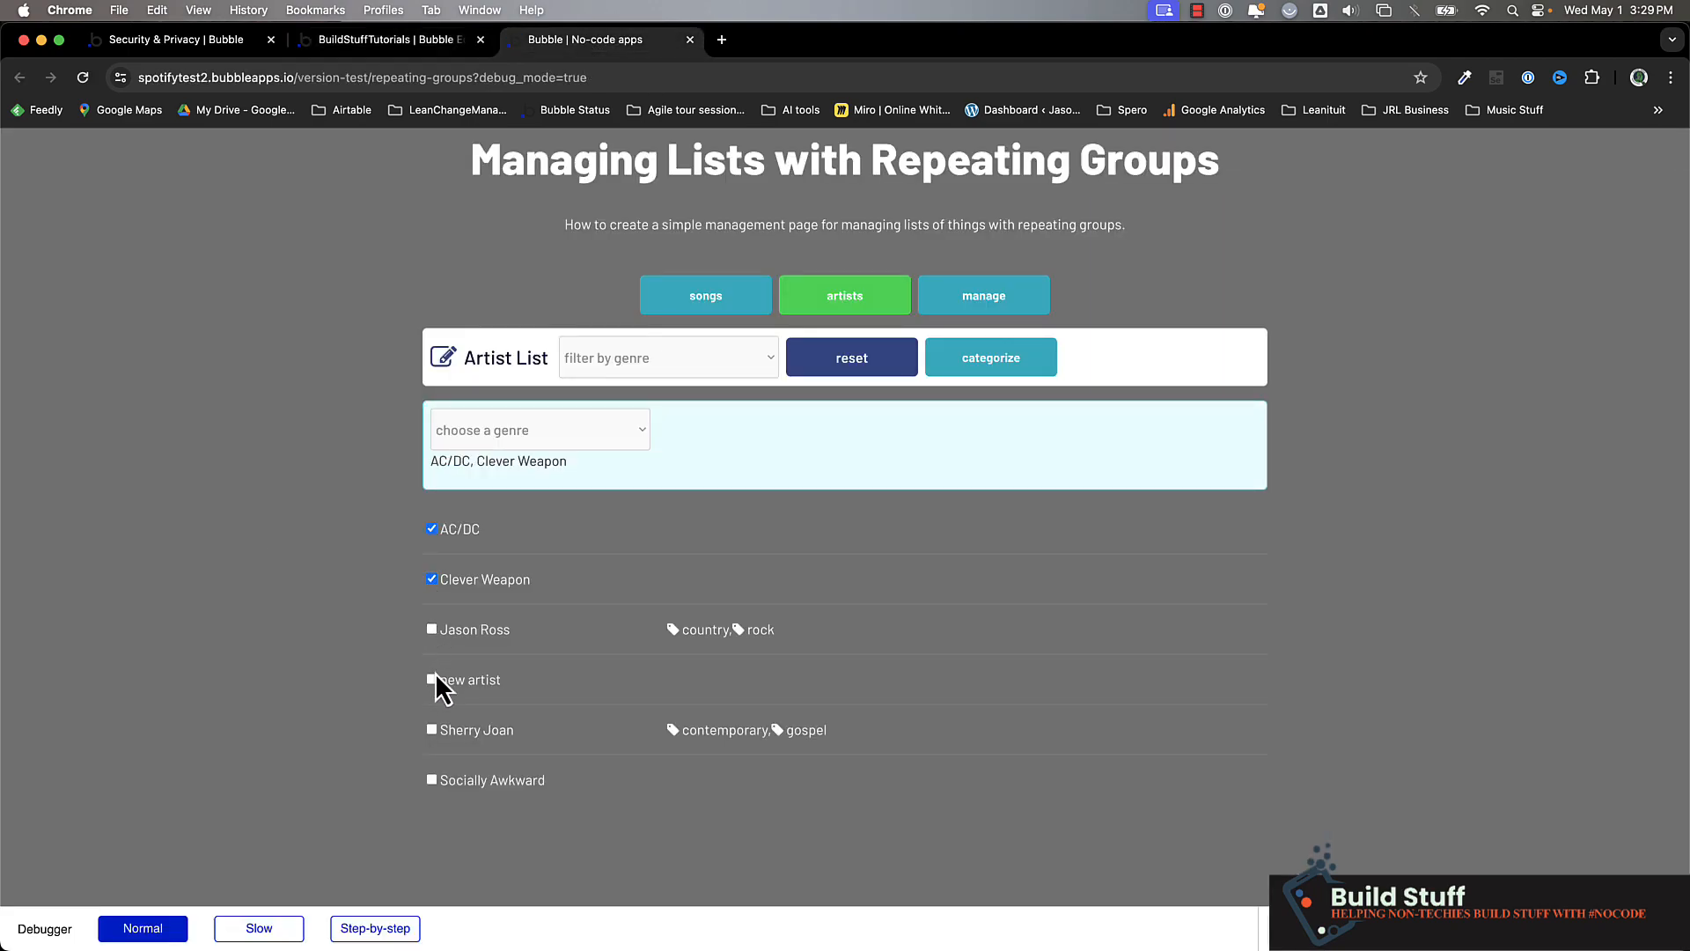
{"action": "left_click", "coordinate": [430, 630]}
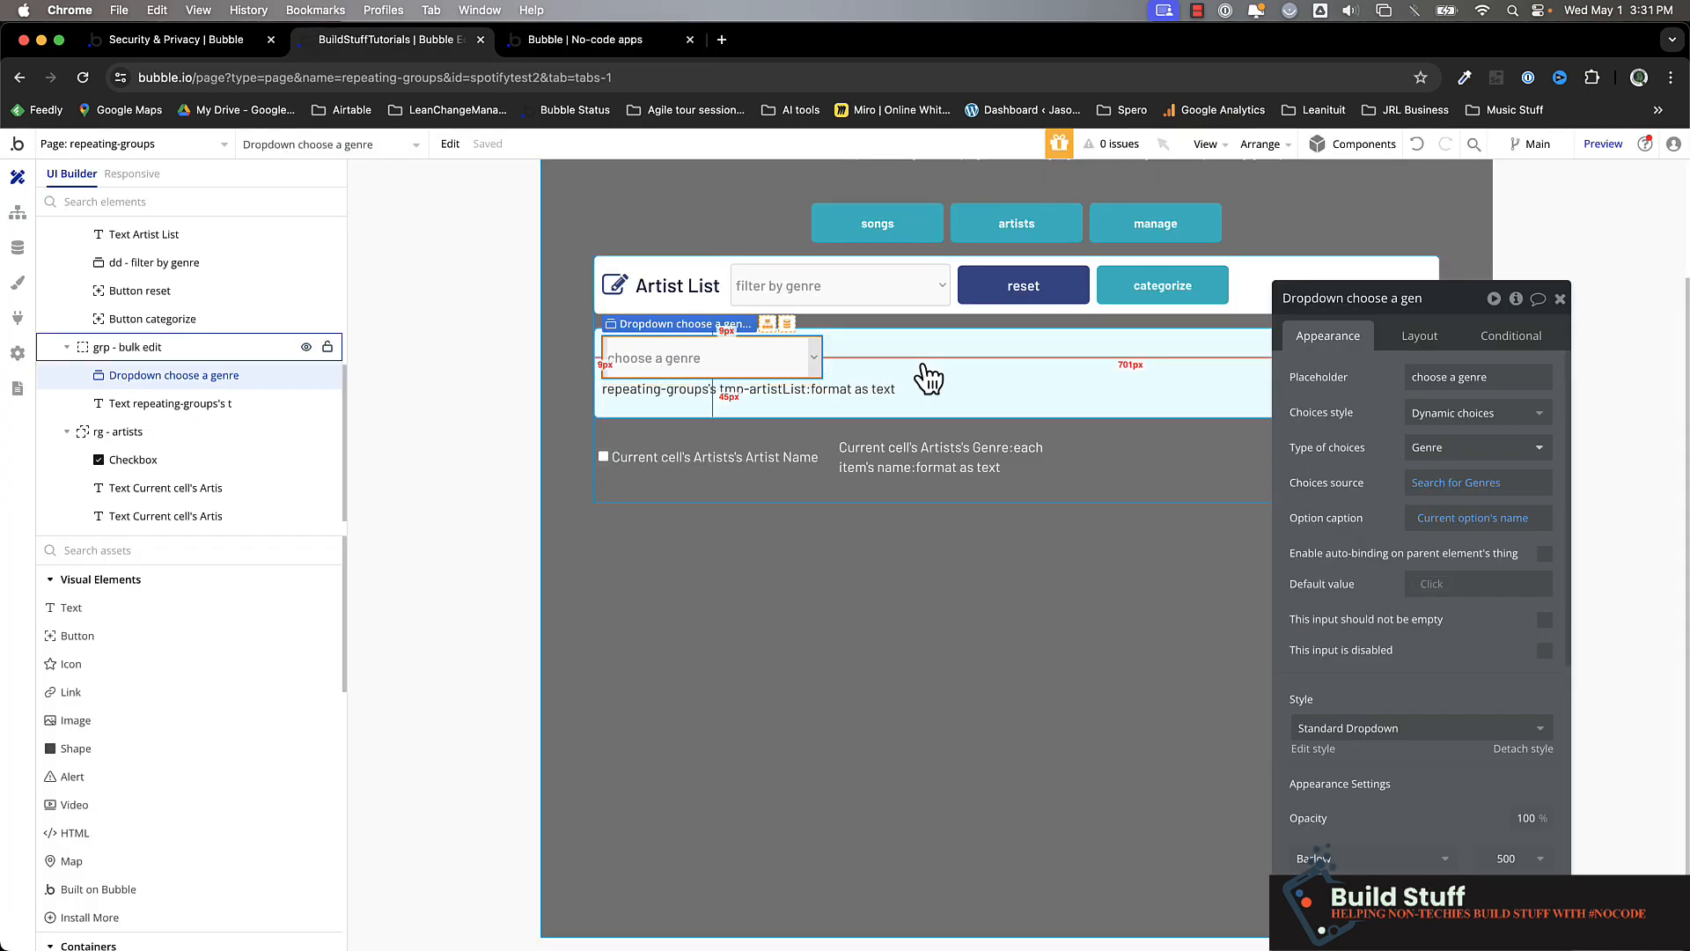
Step: Create a workflow for the choose a genre dropdown with a Make changes to a list of things action for the Artists type
{"action": "right_click", "coordinate": [722, 364]}
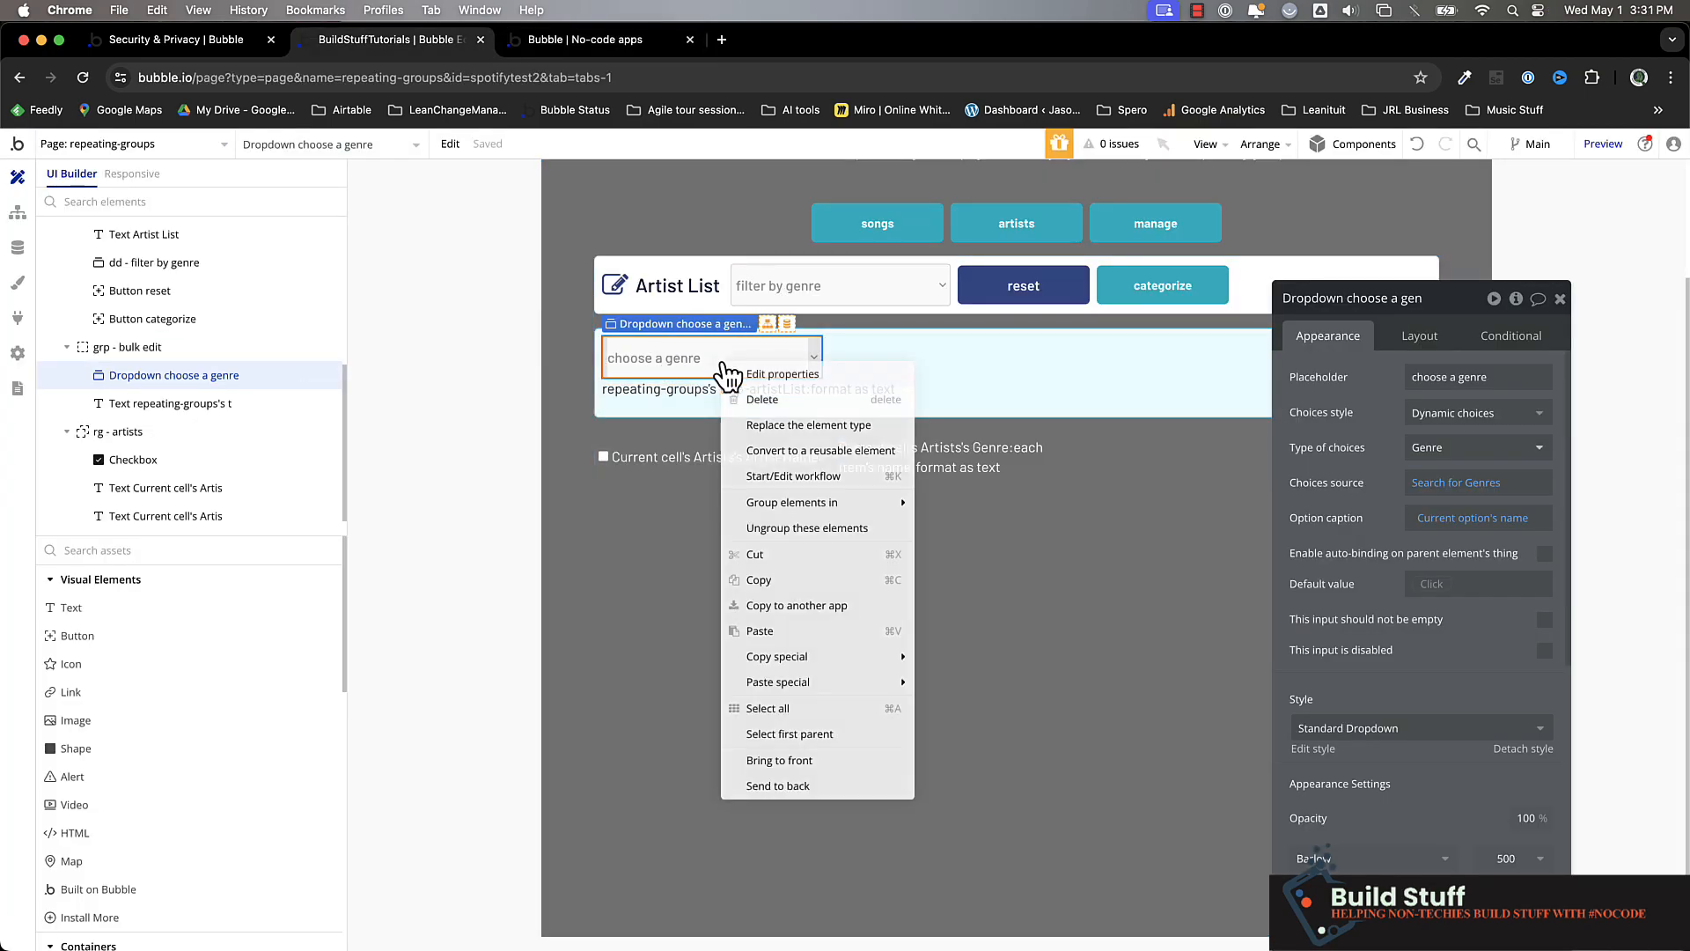
{"action": "left_click", "coordinate": [832, 480]}
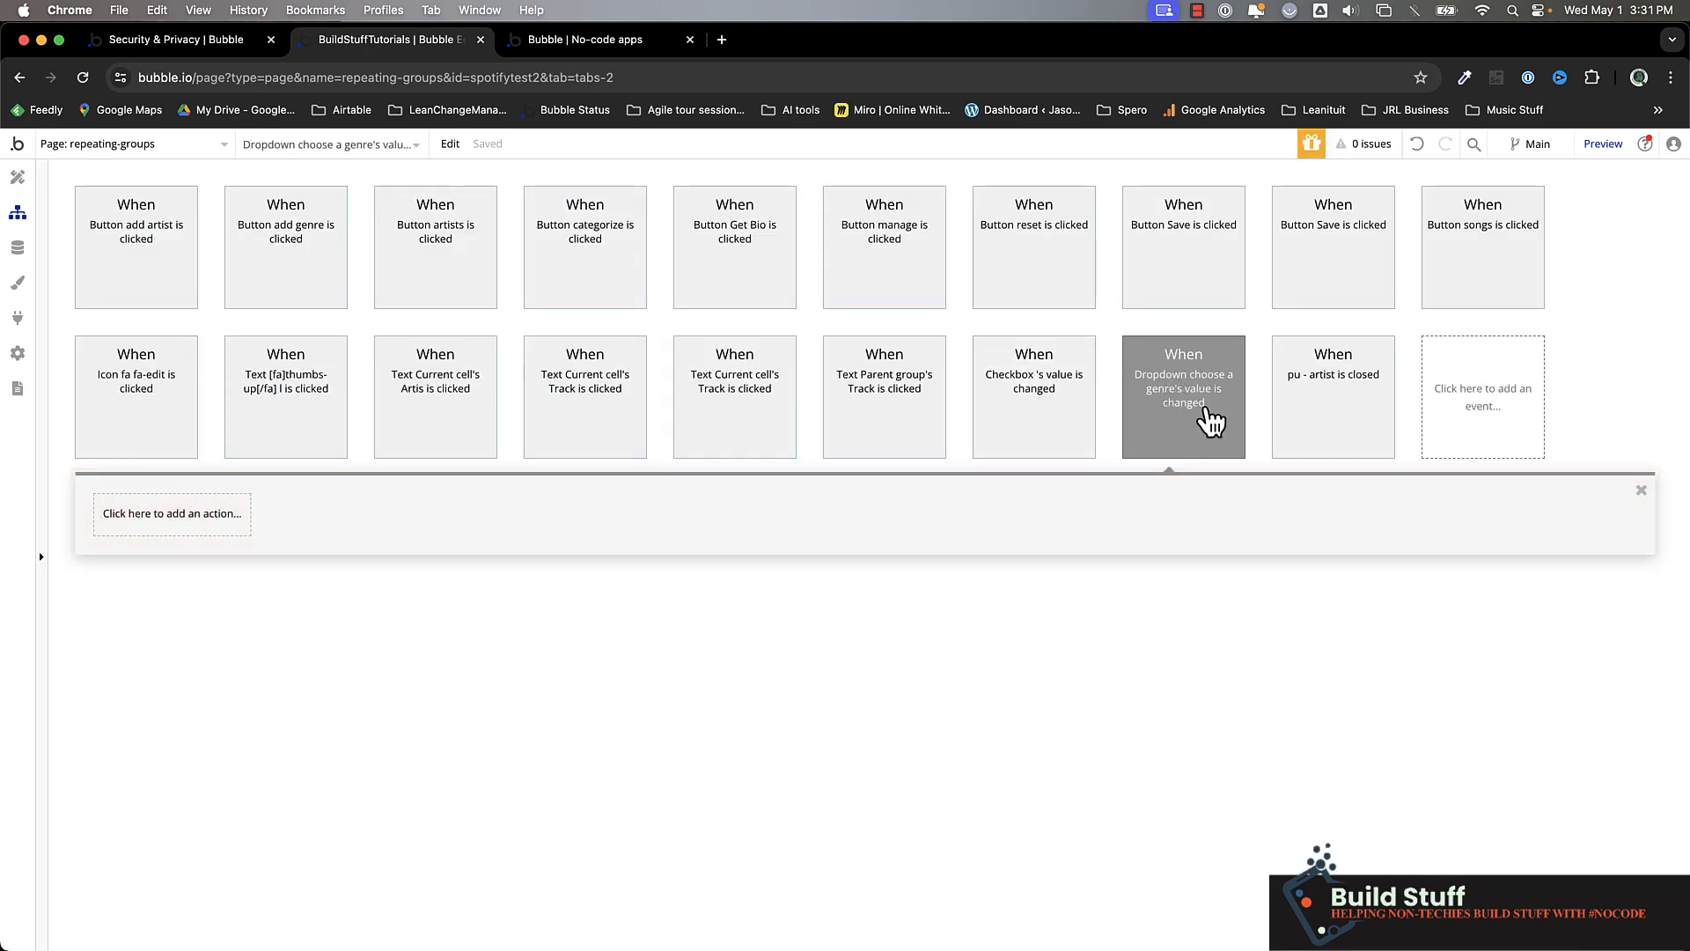
{"action": "left_click", "coordinate": [207, 528]}
{"action": "type", "text": "make"}
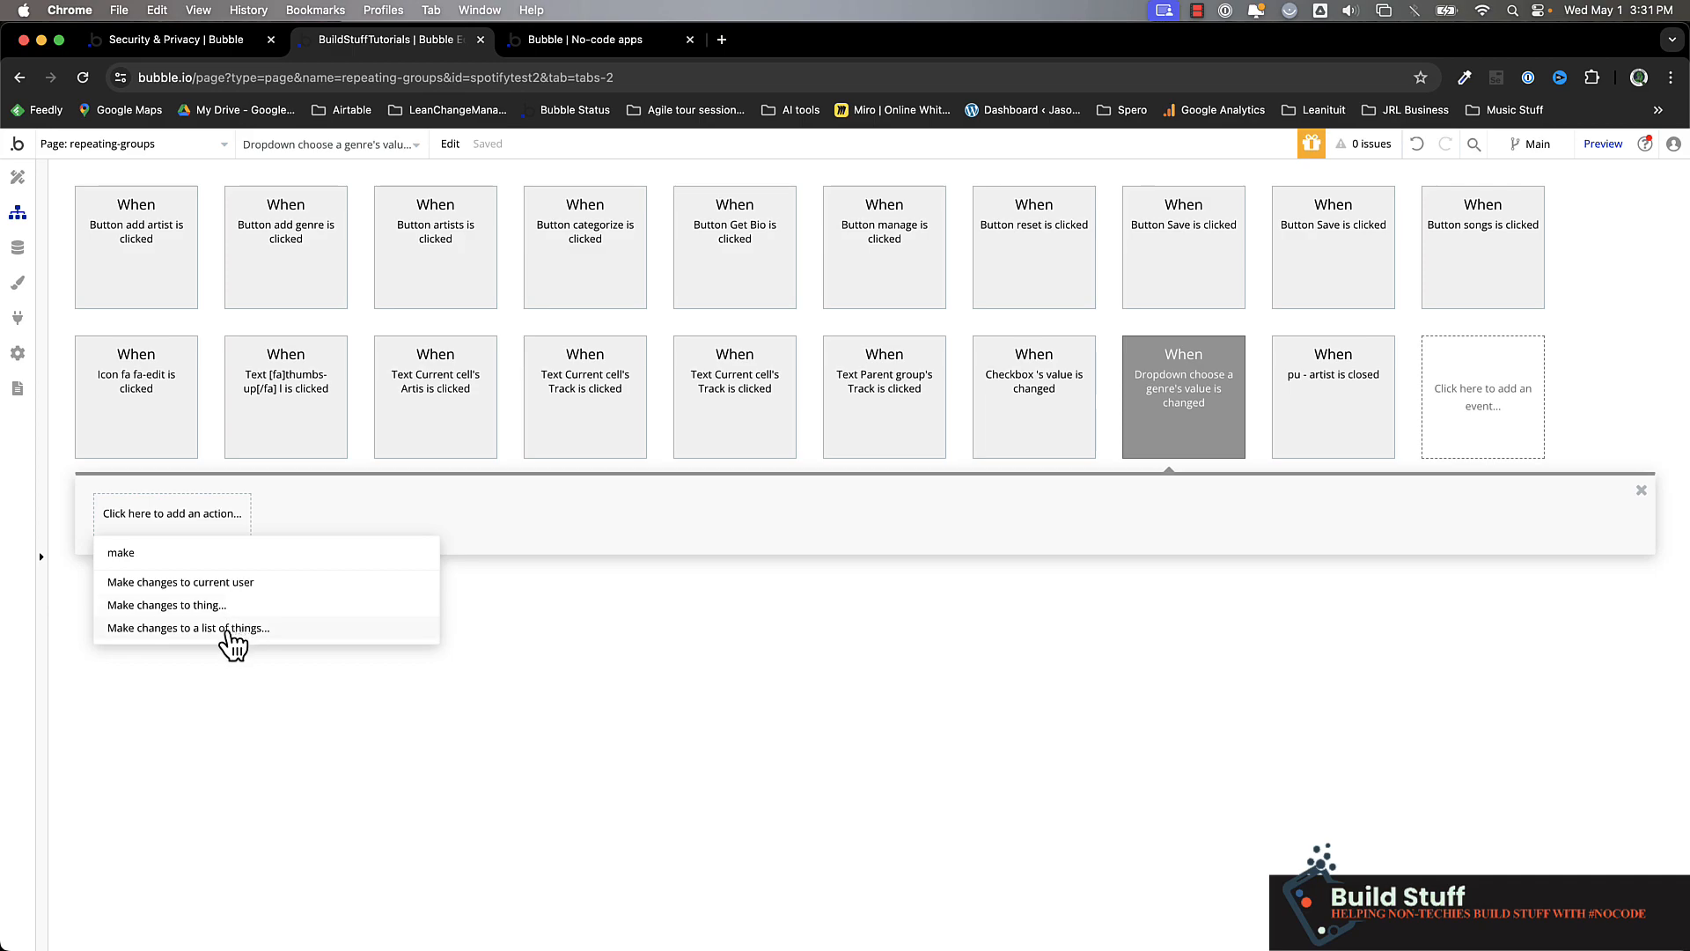
{"action": "left_click", "coordinate": [226, 629]}
{"action": "left_click_drag", "start_coordinate": [1388, 344], "coordinate": [823, 344]}
{"action": "left_click", "coordinate": [887, 343]}
{"action": "type", "text": "a"}
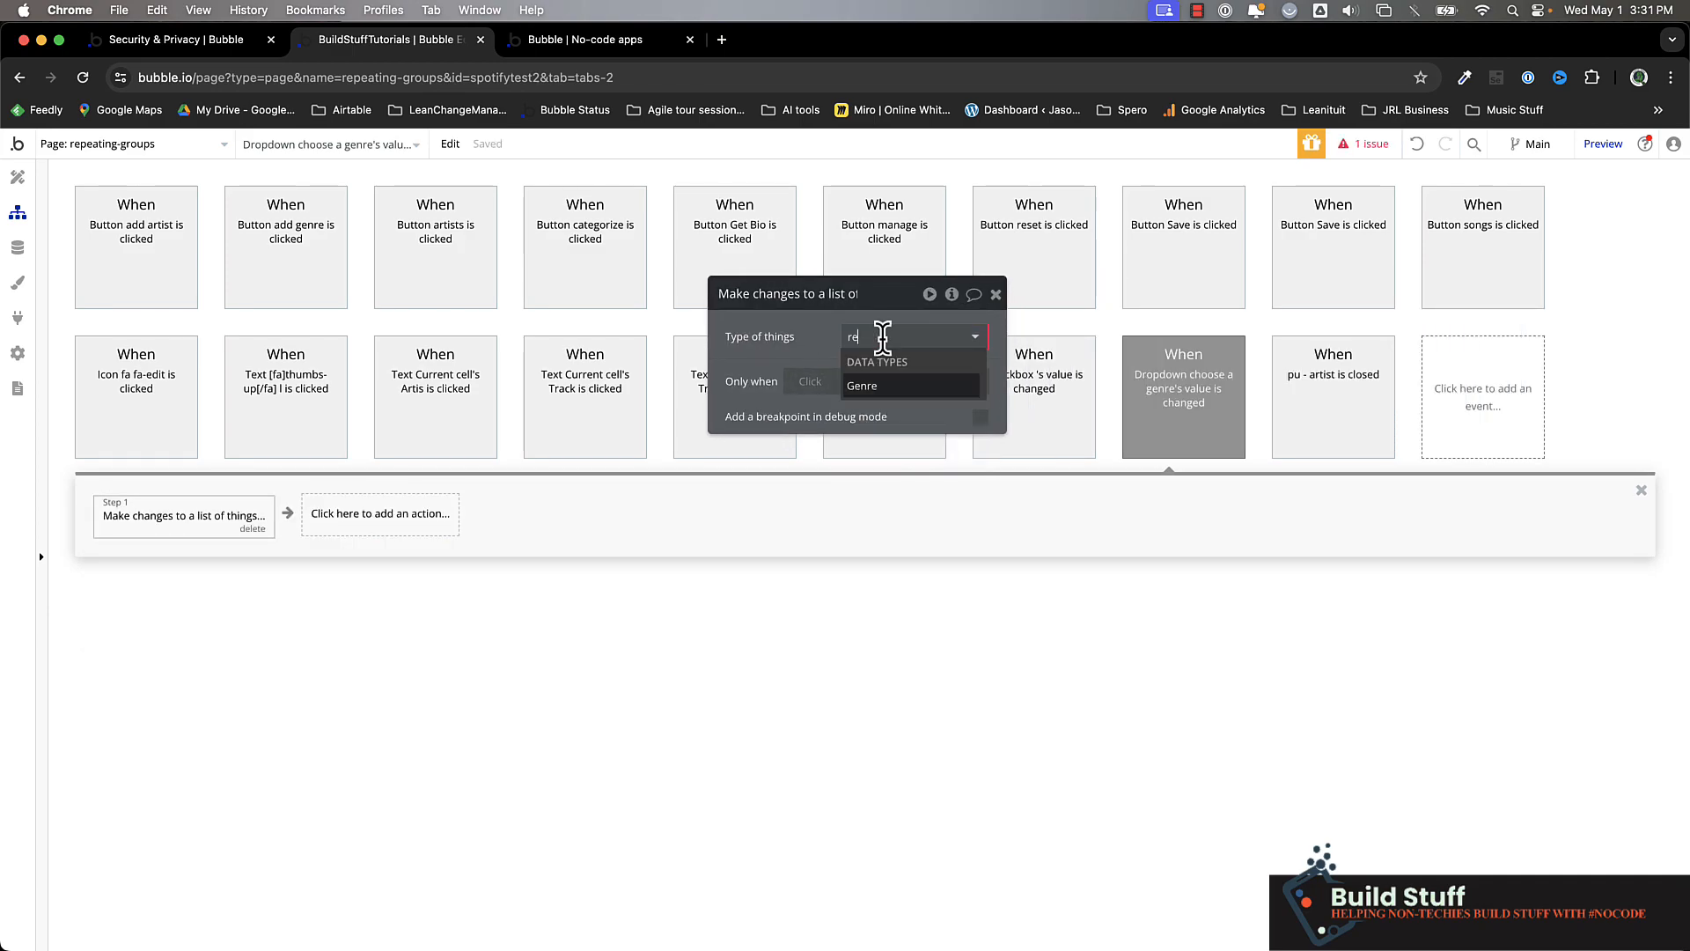
{"action": "left_click", "coordinate": [883, 385]}
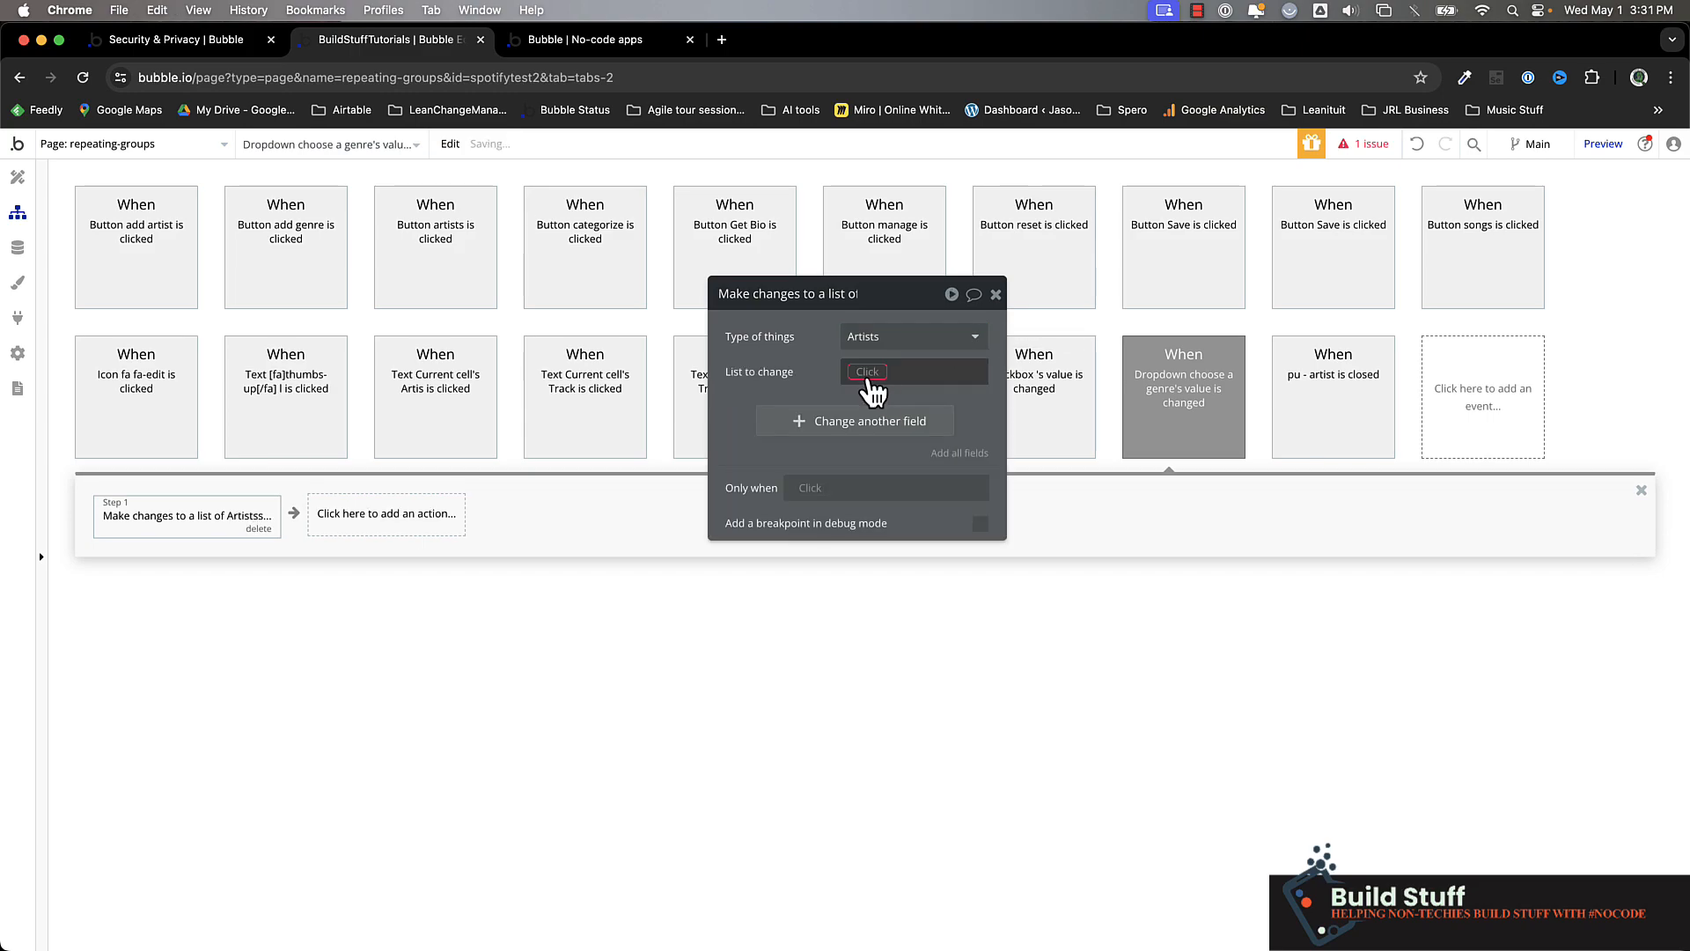
Step: Set the action's list to change to repeating-groups's tmp-artistList
{"action": "left_click", "coordinate": [862, 370]}
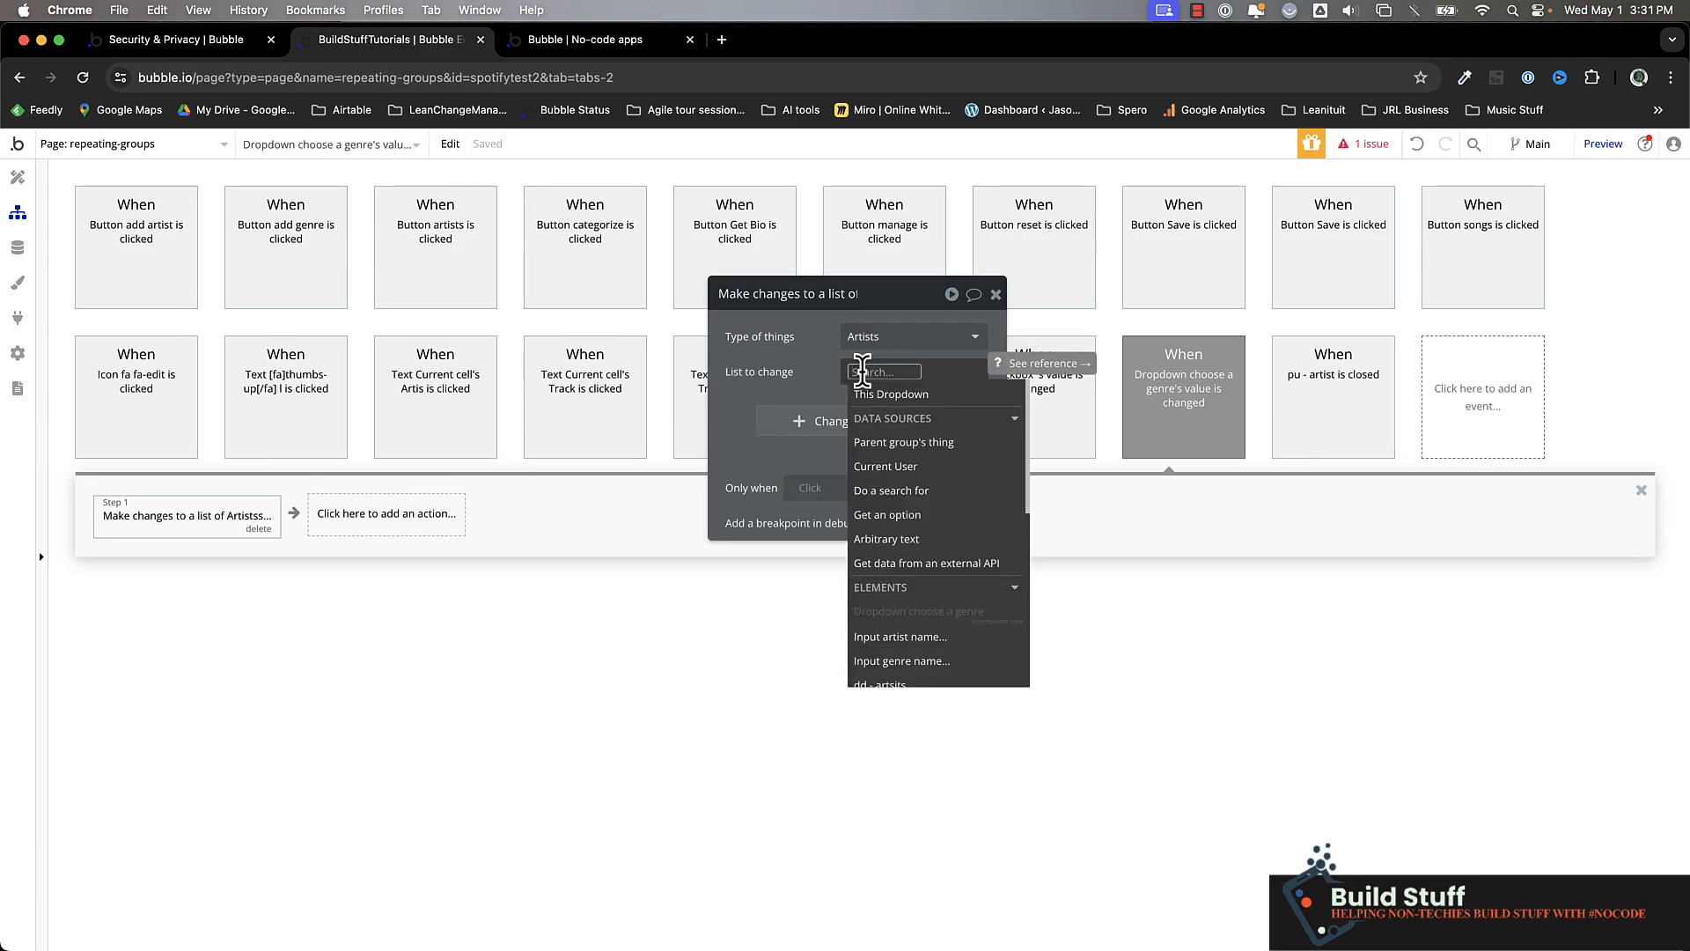
{"action": "type", "text": "rep"}
{"action": "left_click", "coordinate": [894, 418]}
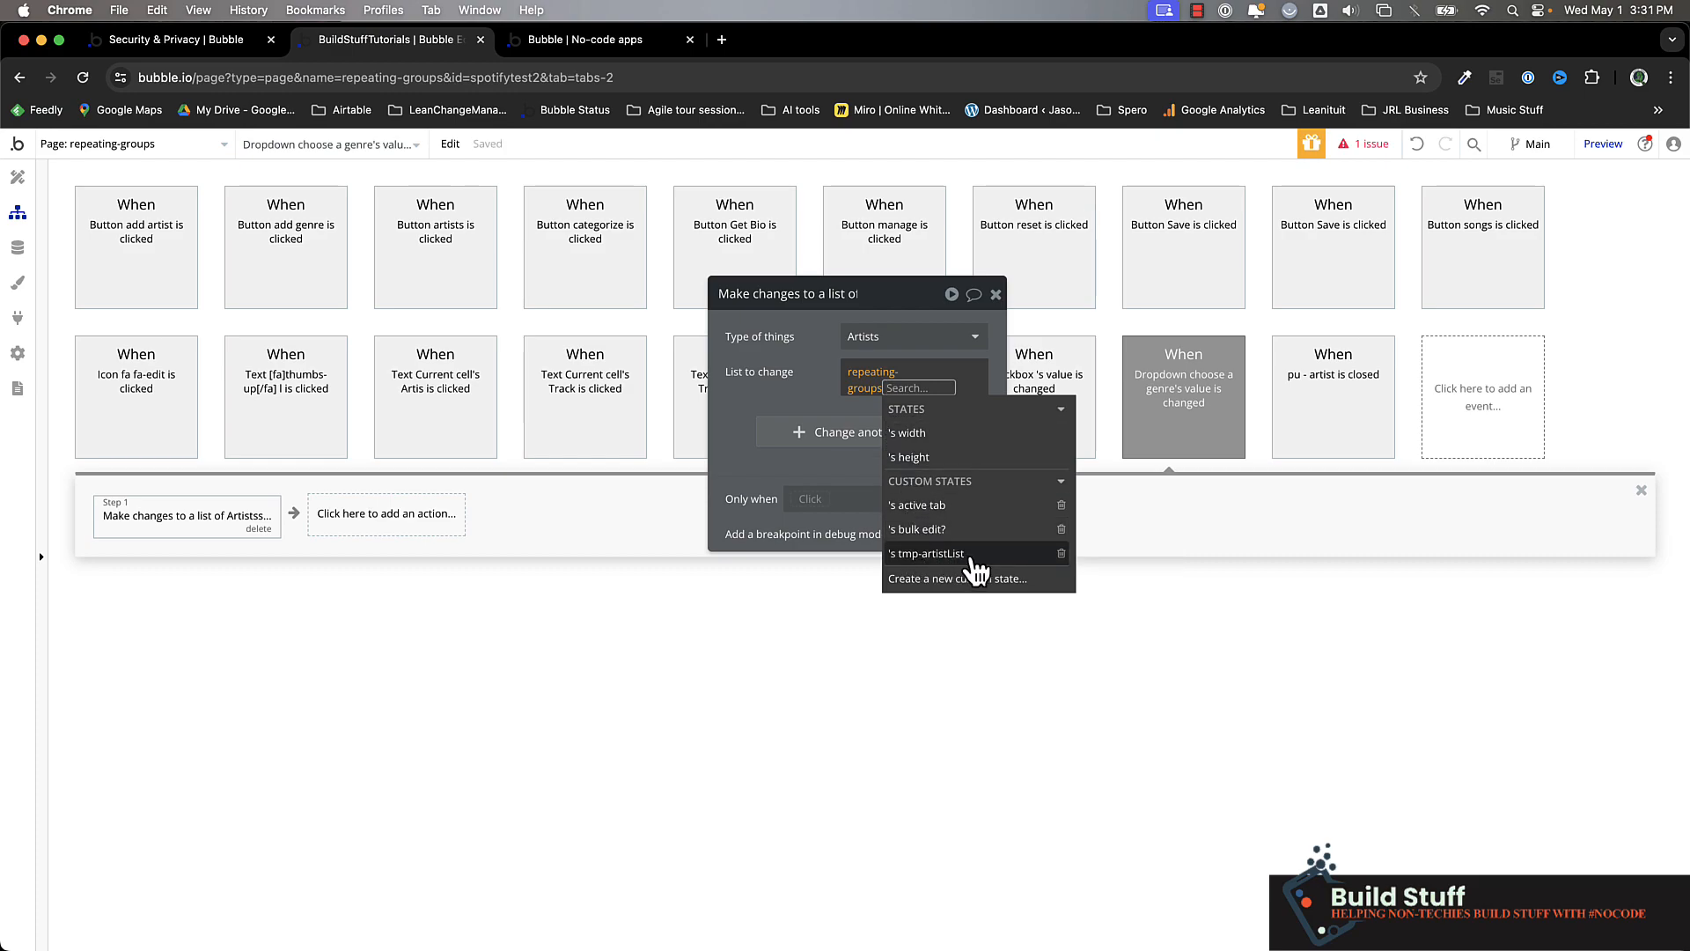
{"action": "left_click", "coordinate": [942, 553]}
{"action": "left_click", "coordinate": [818, 409]}
Step: Add a field change to the list action that adds This Dropdown's value to each artist's Genre
{"action": "left_click", "coordinate": [852, 436]}
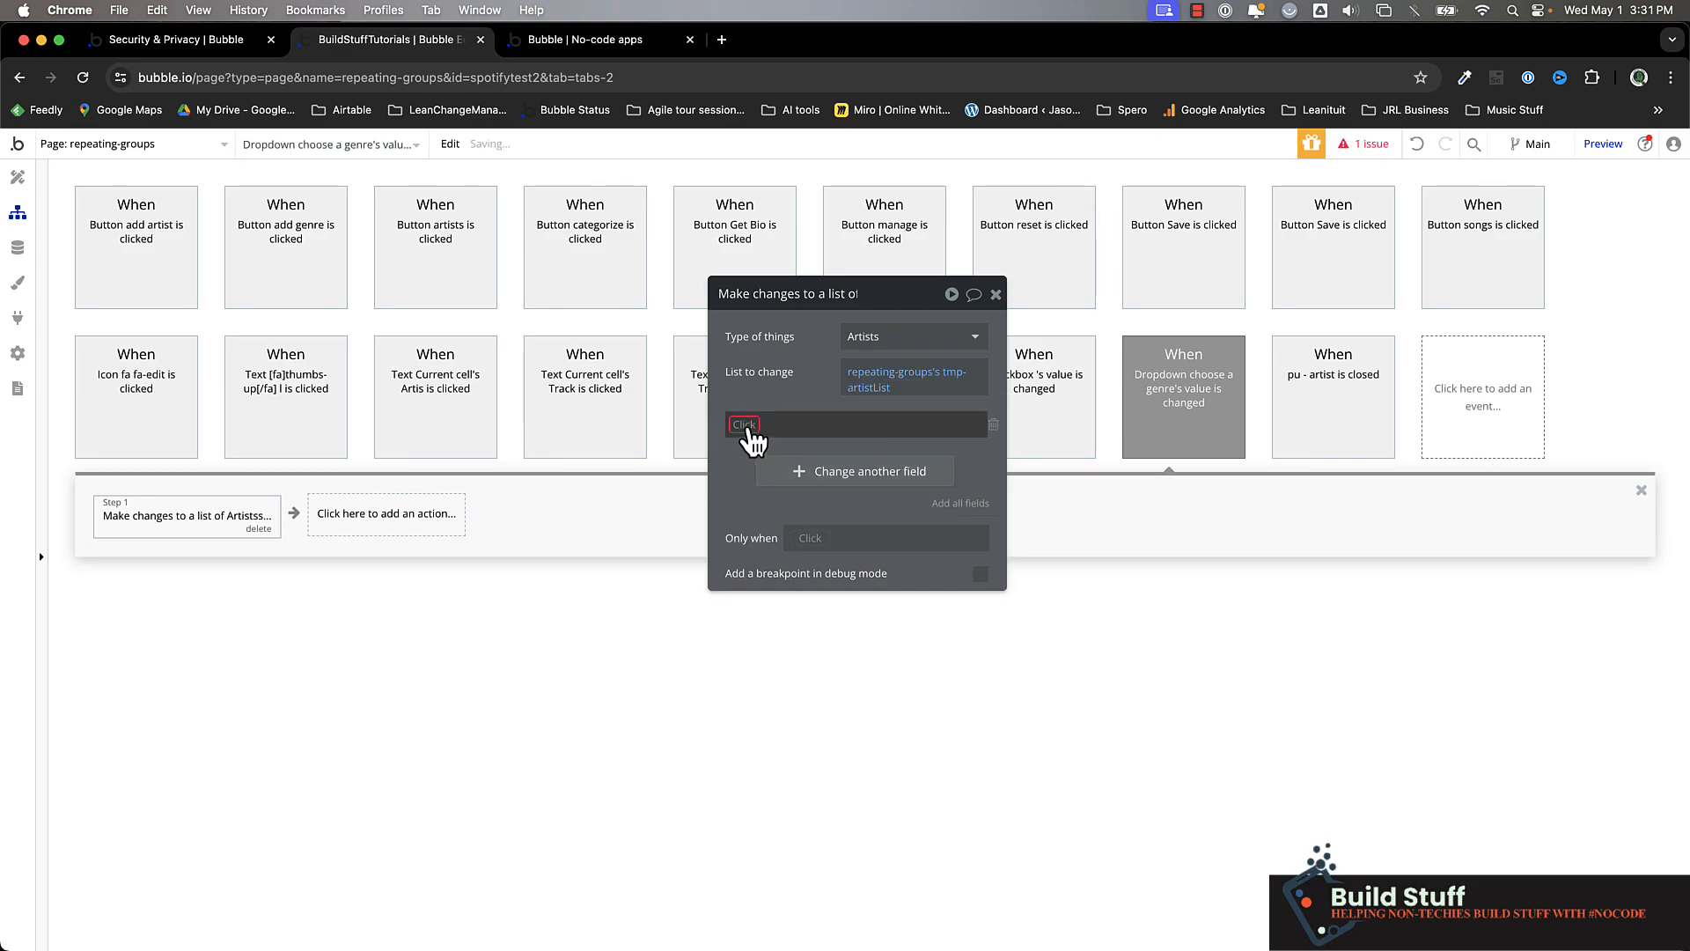
{"action": "left_click", "coordinate": [748, 426]}
{"action": "left_click", "coordinate": [757, 467]}
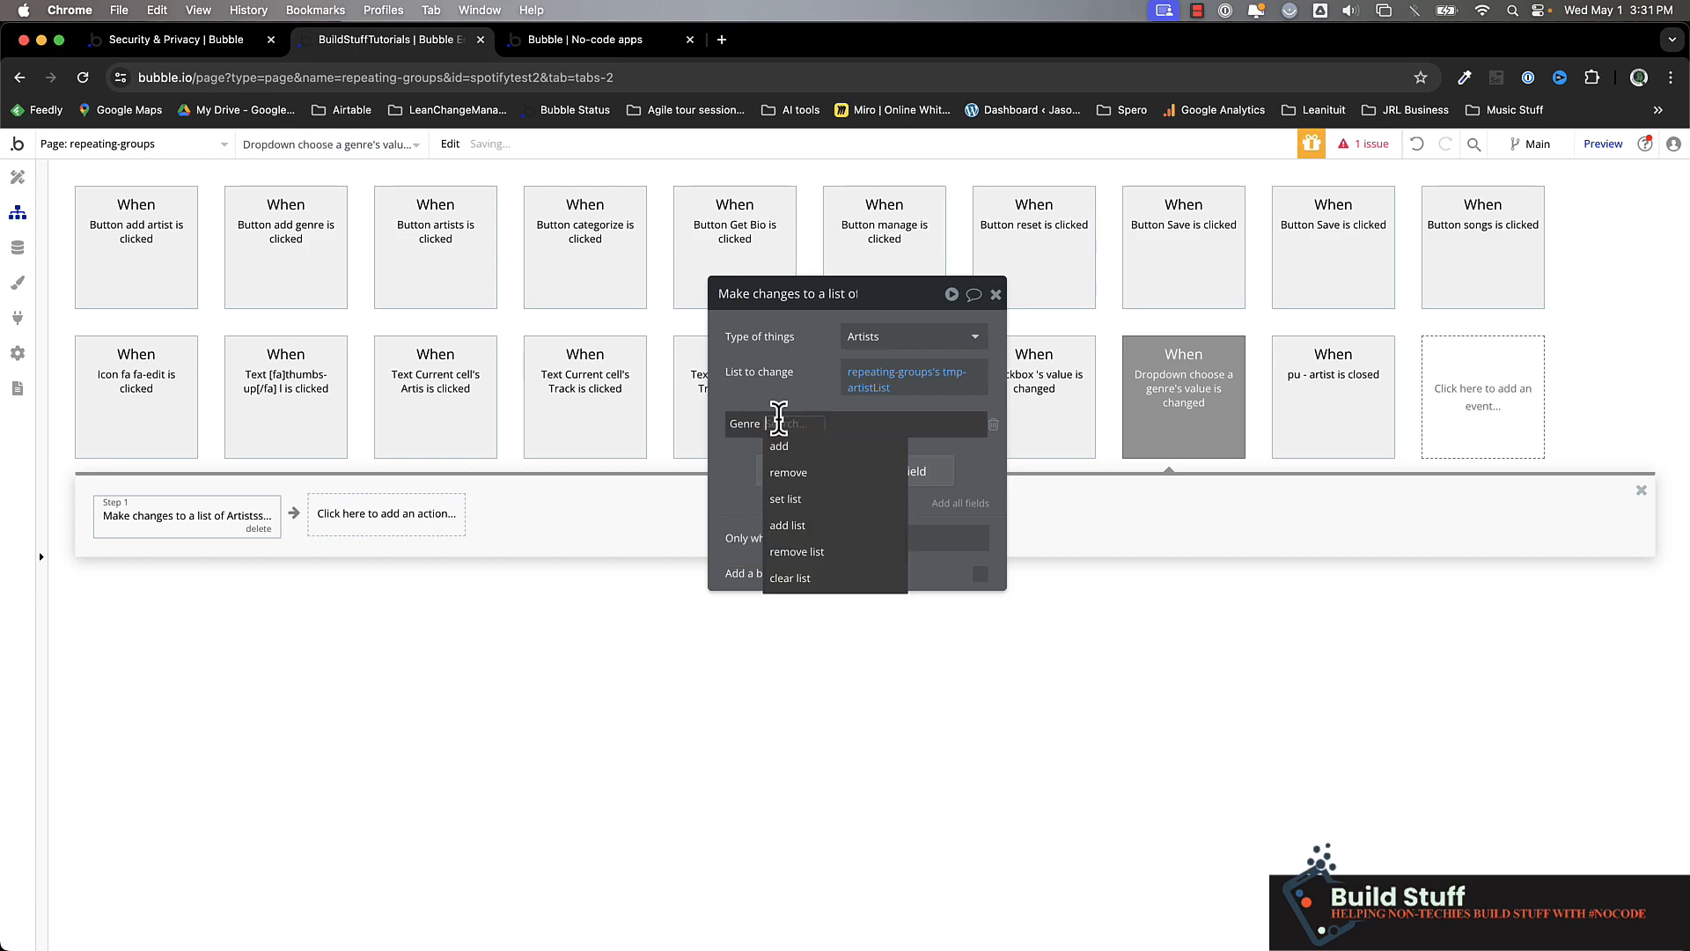
{"action": "left_click", "coordinate": [782, 448]}
{"action": "left_click", "coordinate": [806, 424]}
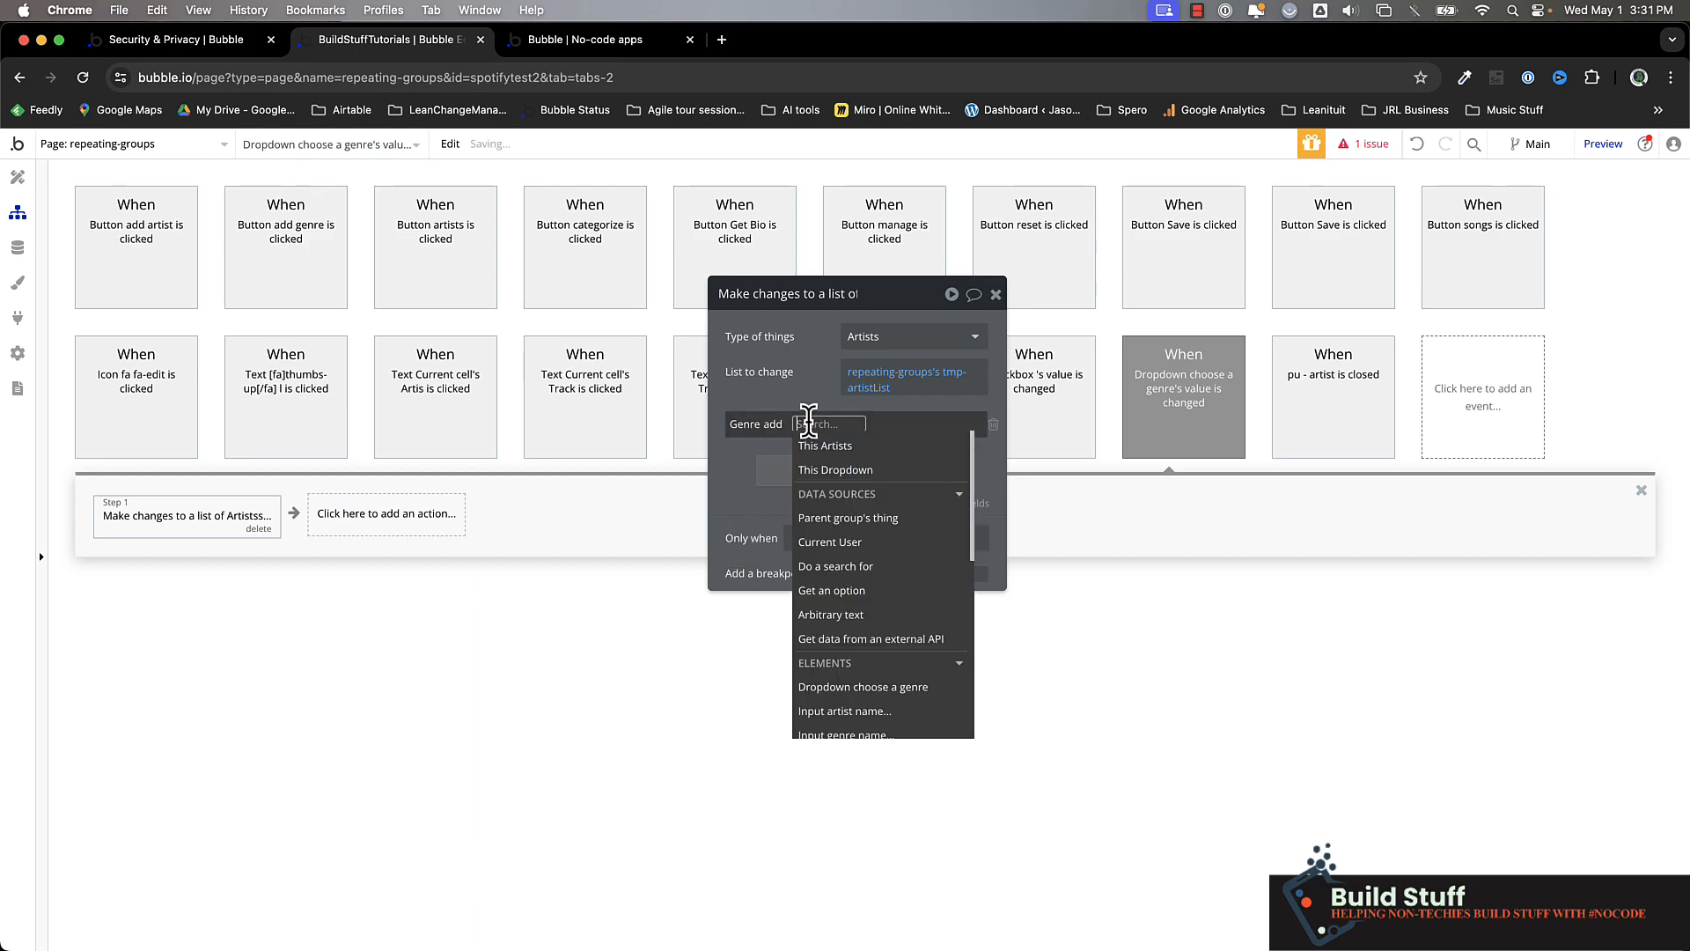
{"action": "left_click", "coordinate": [853, 487]}
{"action": "left_click", "coordinate": [890, 468]}
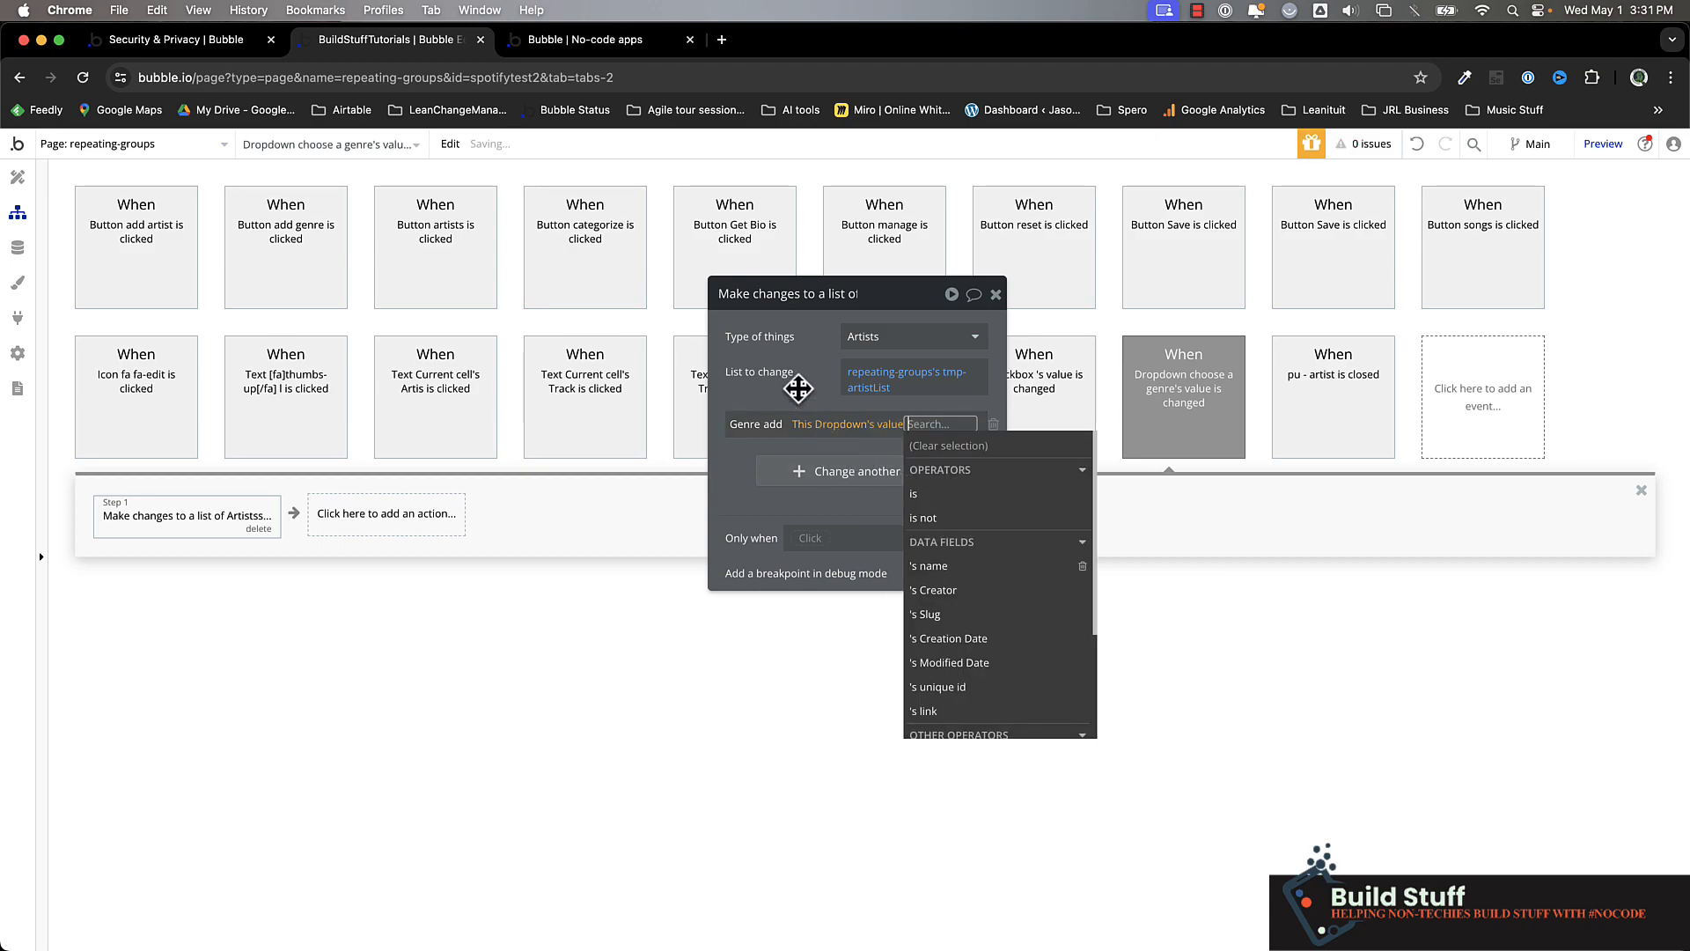
{"action": "left_click", "coordinate": [792, 377]}
Step: In the preview, open the artists list, enable bulk editing with the edit icon and show the genre-selection group
{"action": "left_click", "coordinate": [558, 41]}
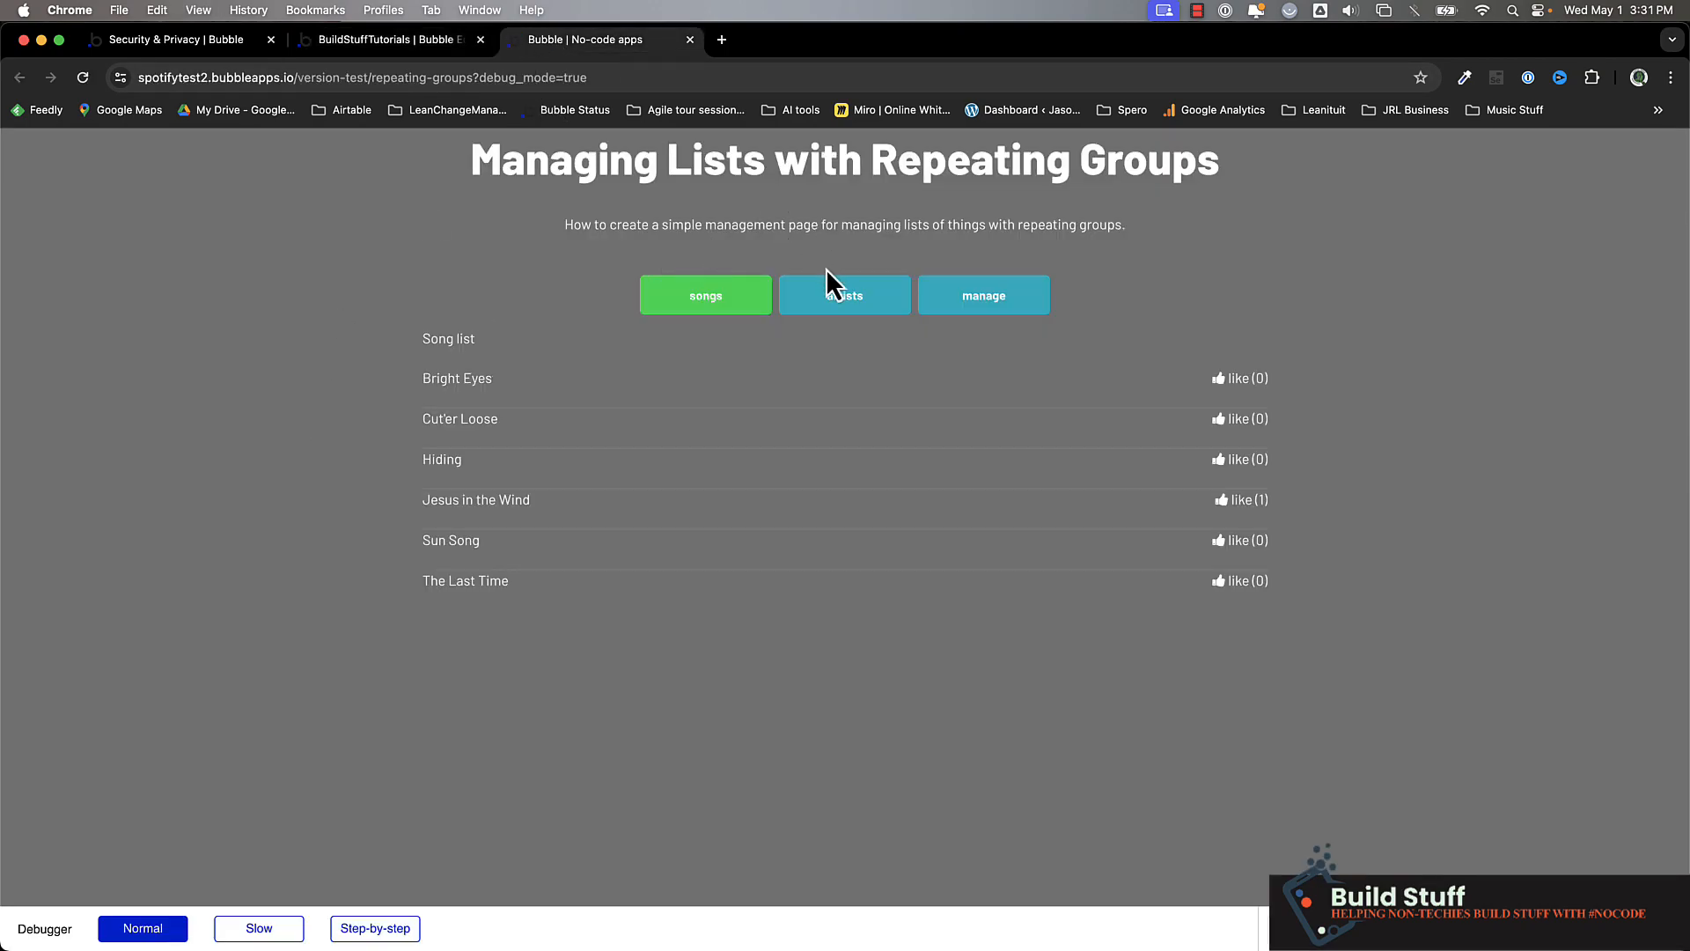
{"action": "left_click", "coordinate": [838, 297]}
{"action": "left_click", "coordinate": [444, 358]}
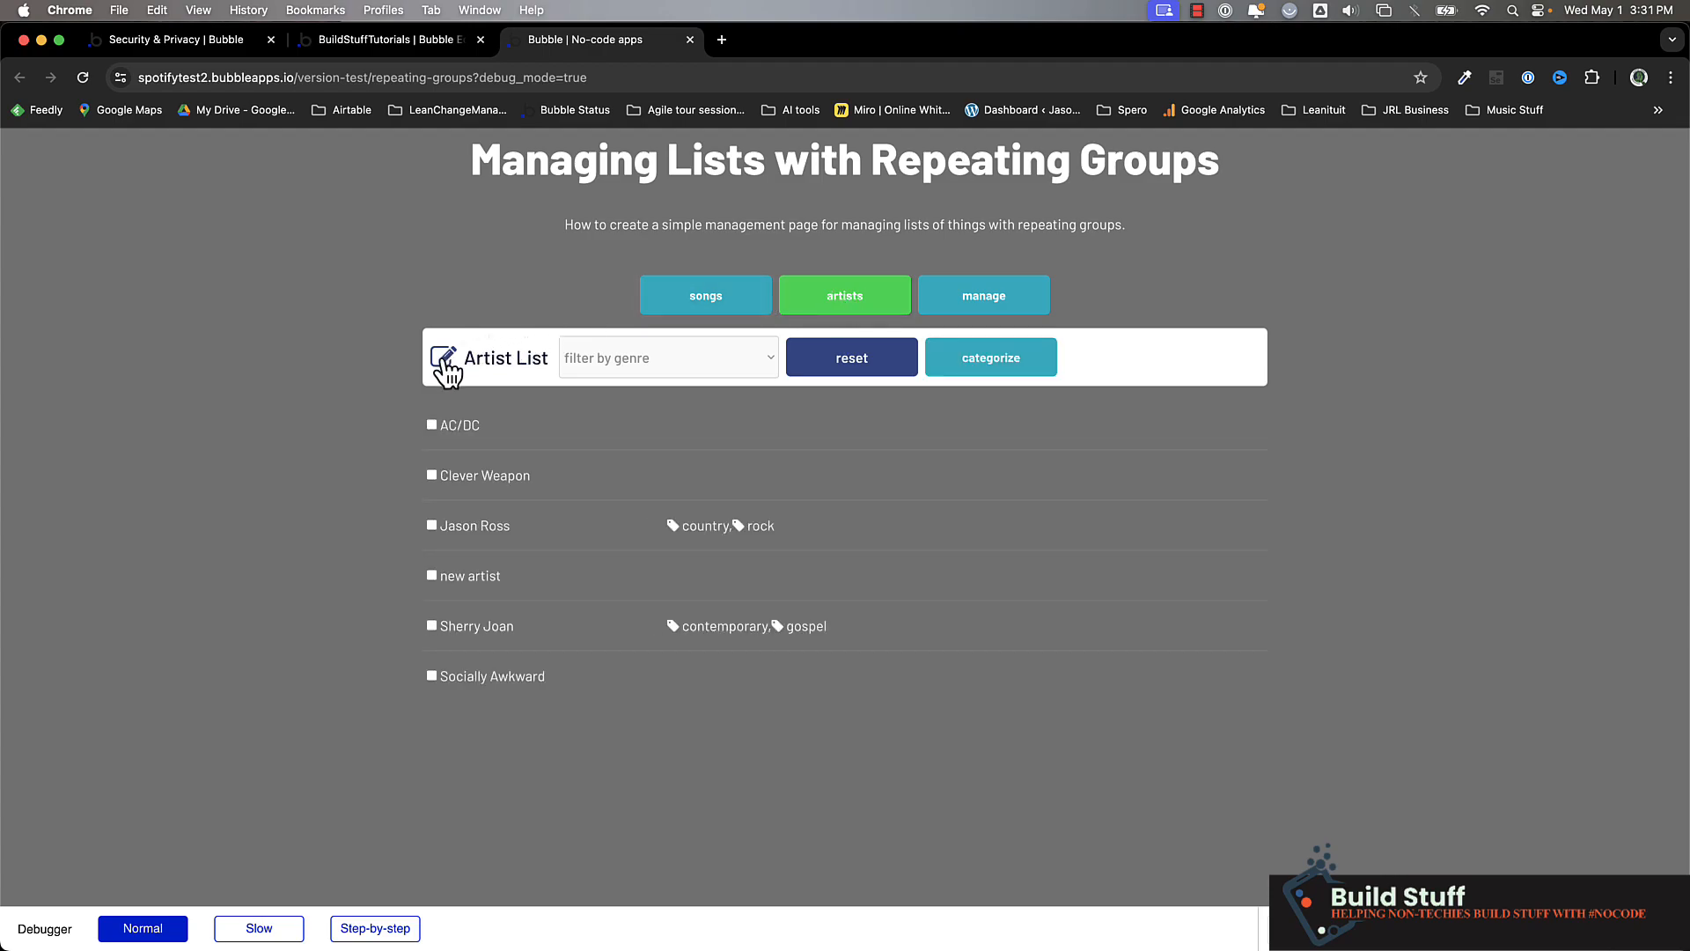
{"action": "left_click", "coordinate": [998, 371]}
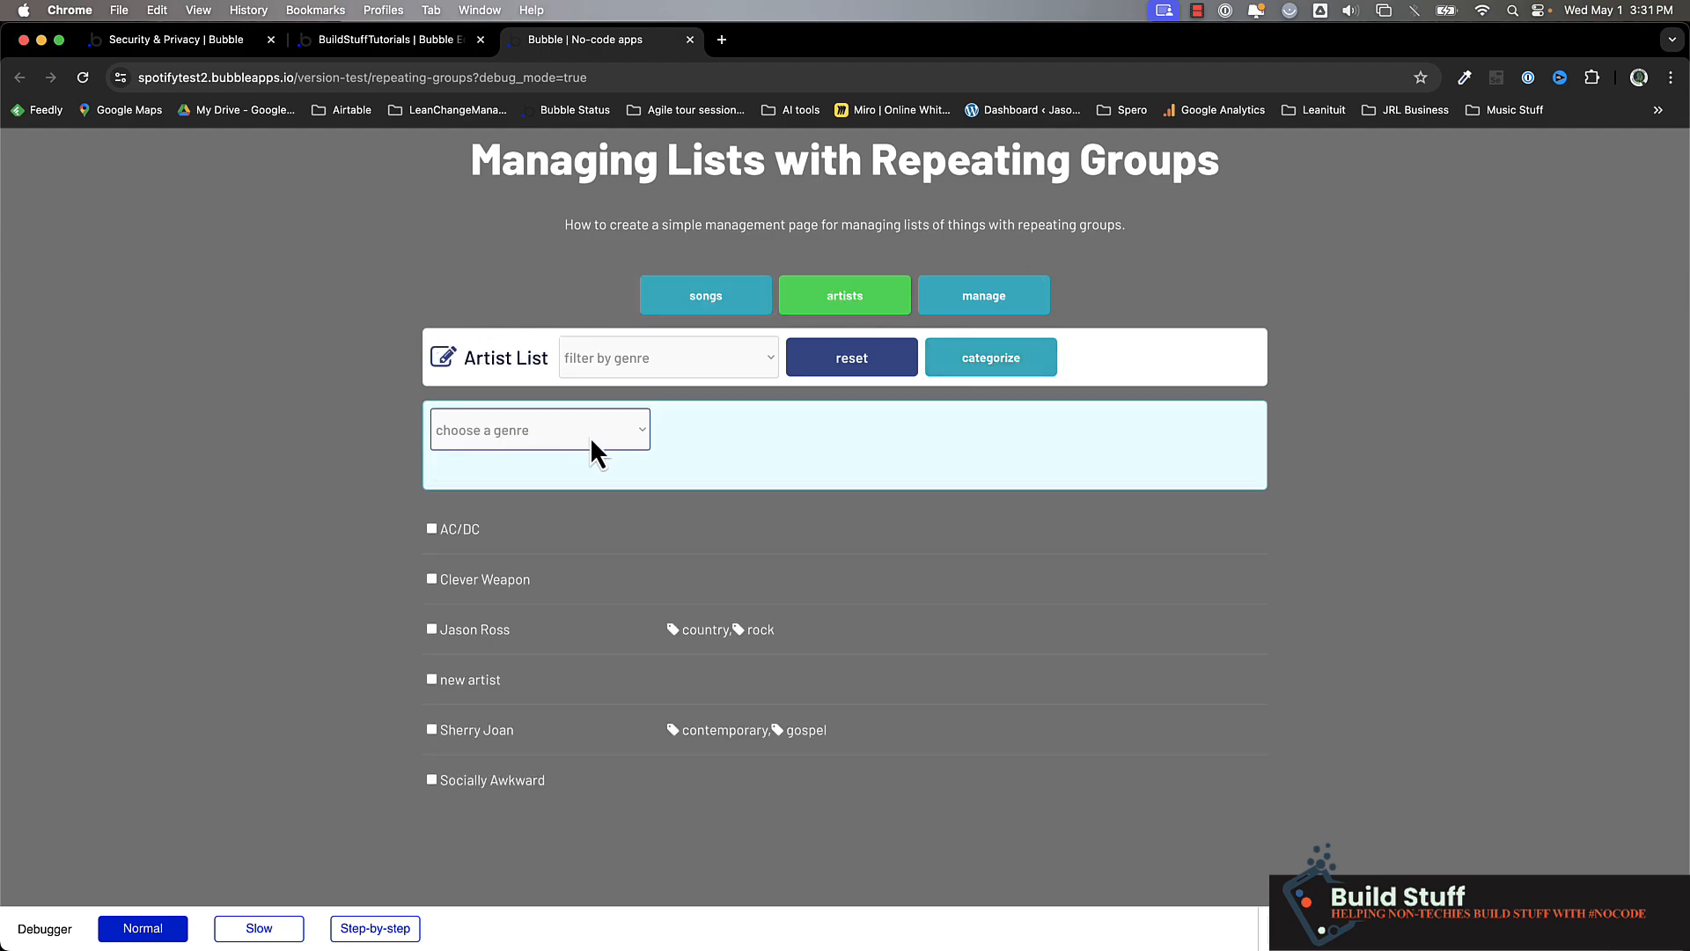
{"action": "left_click", "coordinate": [460, 530]}
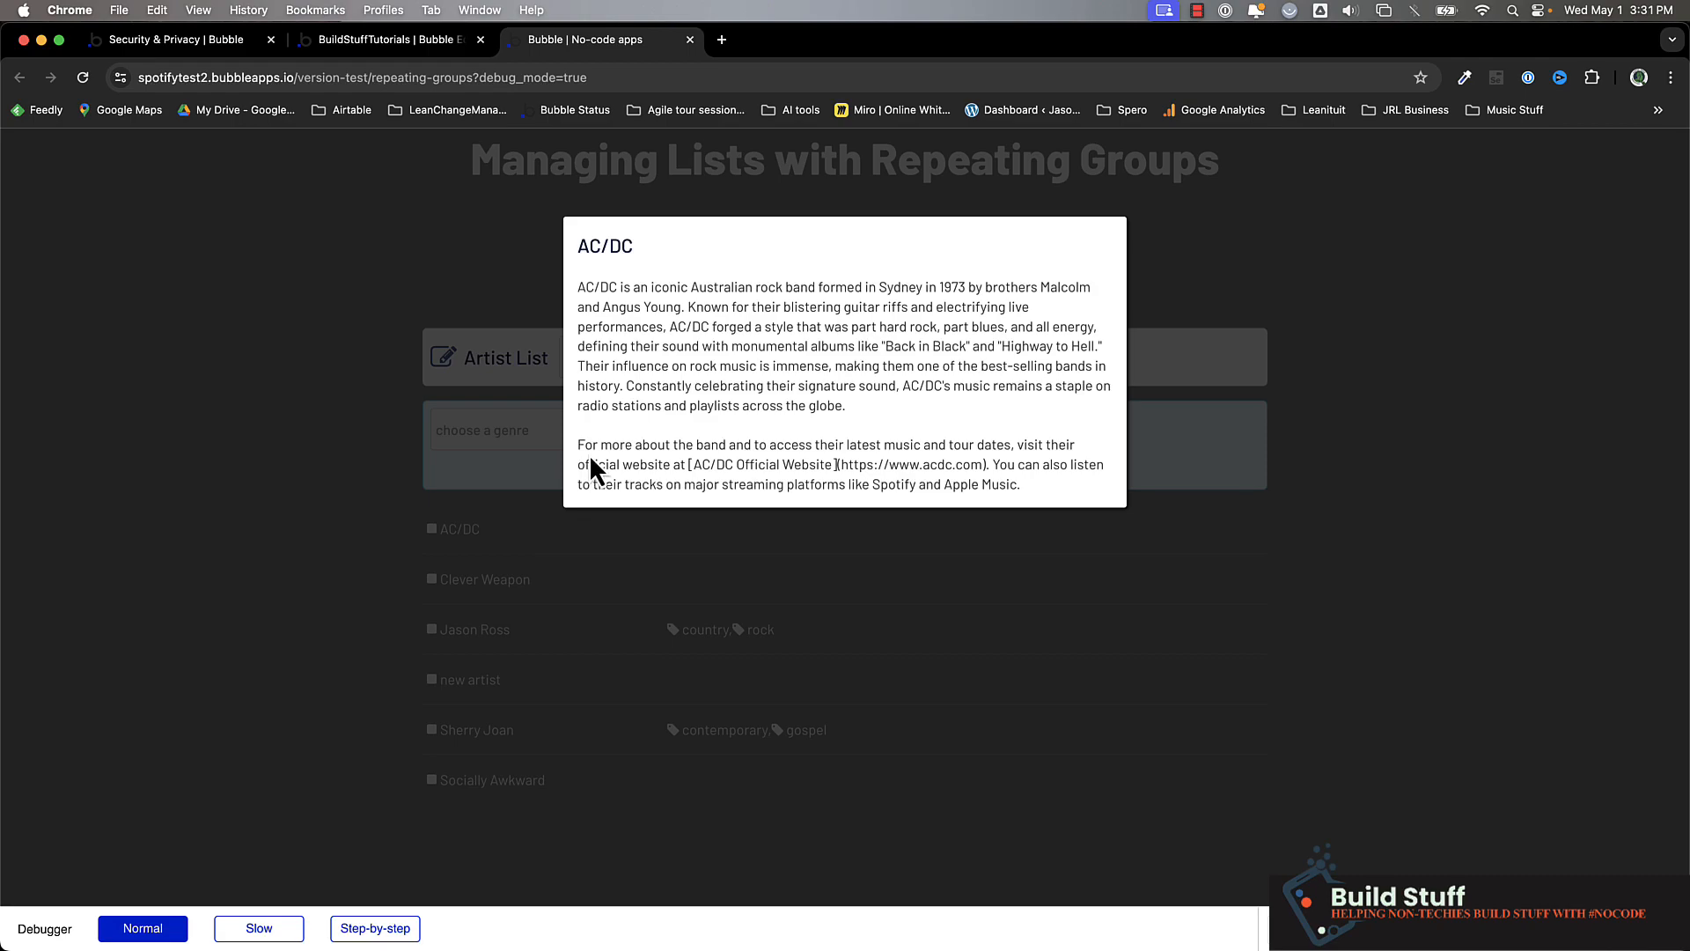
{"action": "left_click", "coordinate": [524, 233]}
Step: Tick AC/DC, Clever Weapon and Socially Awkward in the preview and assign them the genre rock
{"action": "left_click", "coordinate": [431, 529]}
{"action": "left_click", "coordinate": [432, 580]}
{"action": "left_click", "coordinate": [431, 780]}
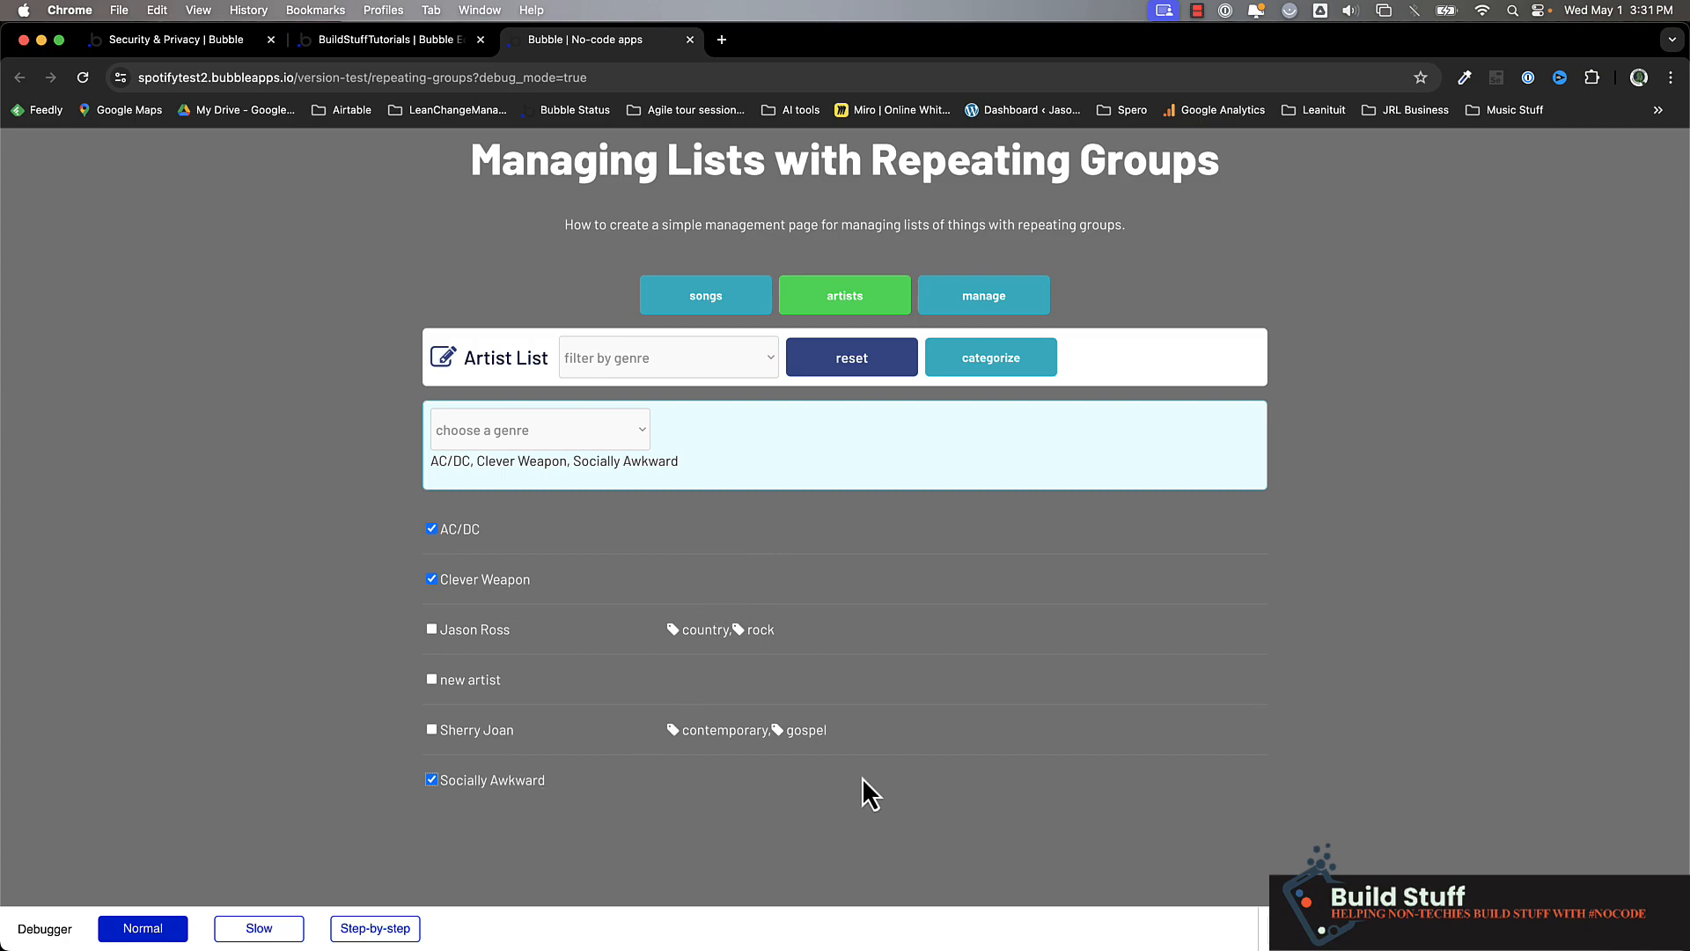
{"action": "left_click", "coordinate": [526, 433]}
{"action": "left_click", "coordinate": [480, 521]}
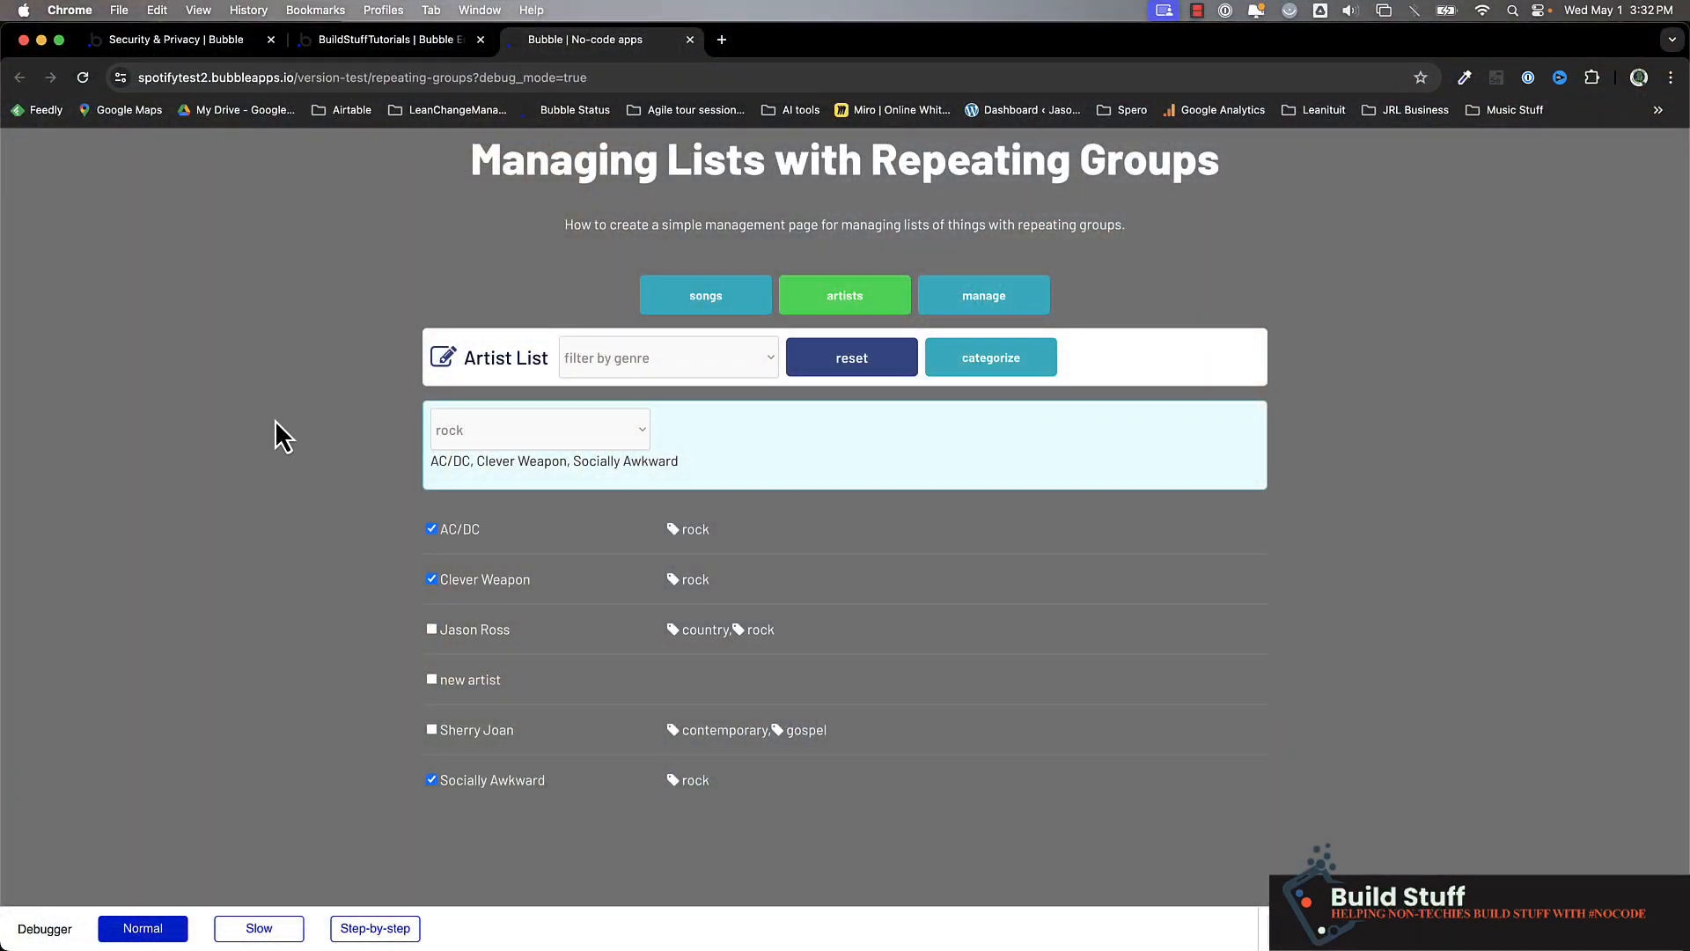
Step: Return to the page design and make the categorize button visible on page load without collapsing when hidden
{"action": "left_click", "coordinate": [388, 40]}
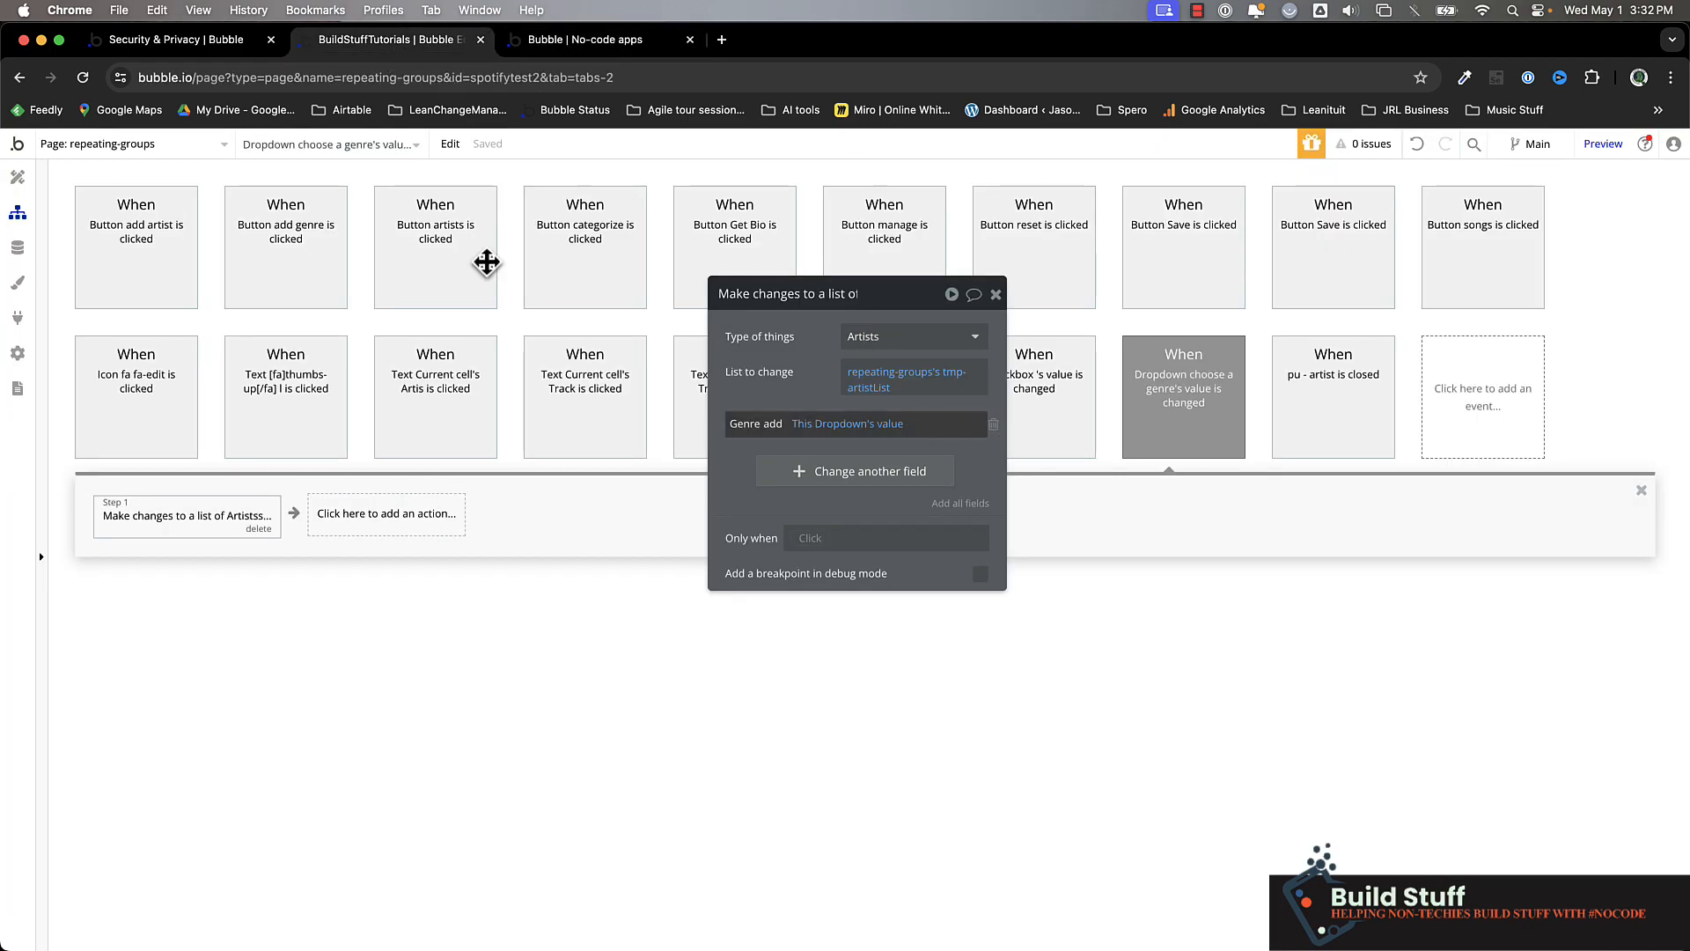
{"action": "left_click", "coordinate": [17, 181]}
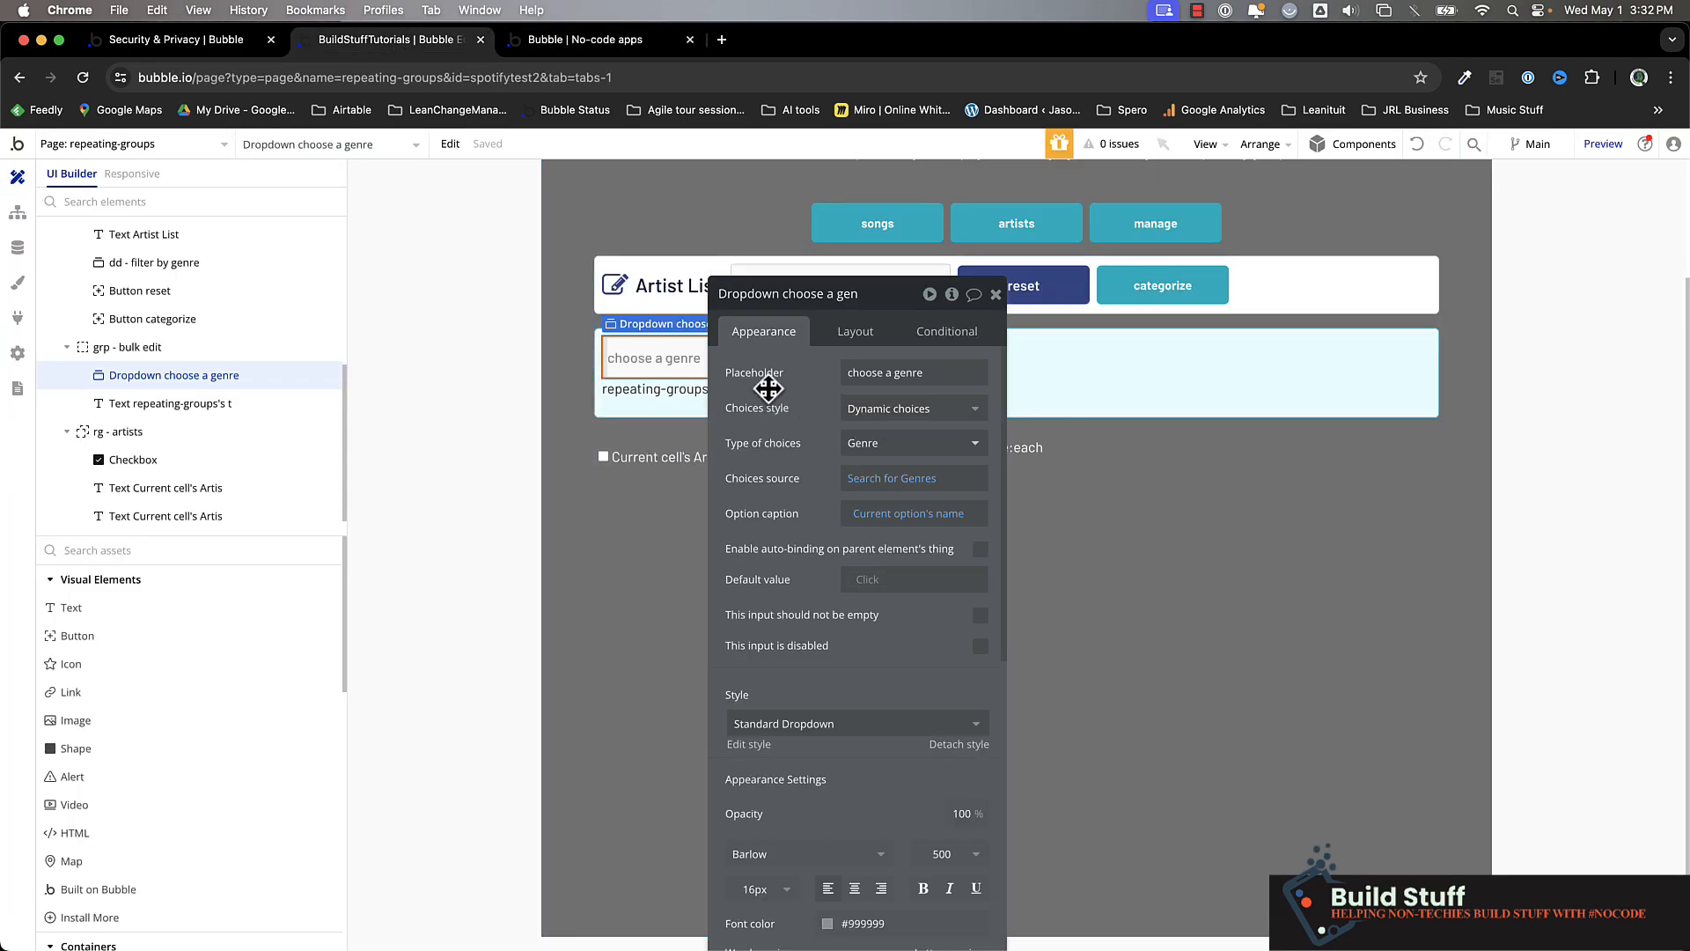
{"action": "left_click", "coordinate": [1173, 289]}
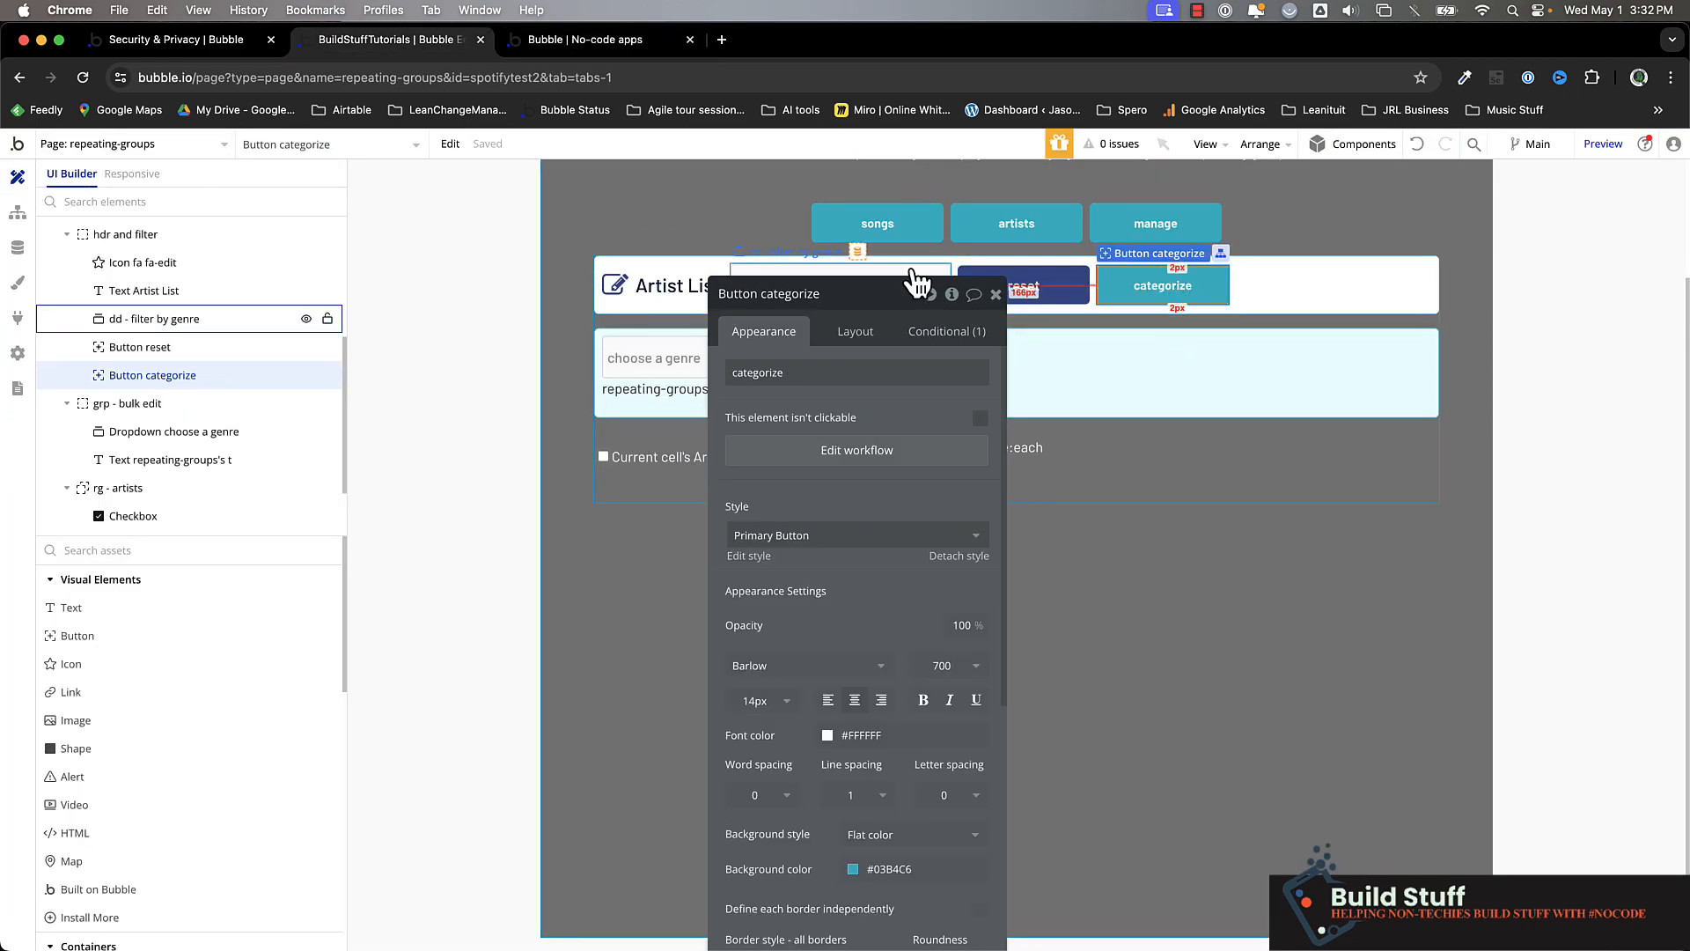
{"action": "left_click", "coordinate": [856, 331]}
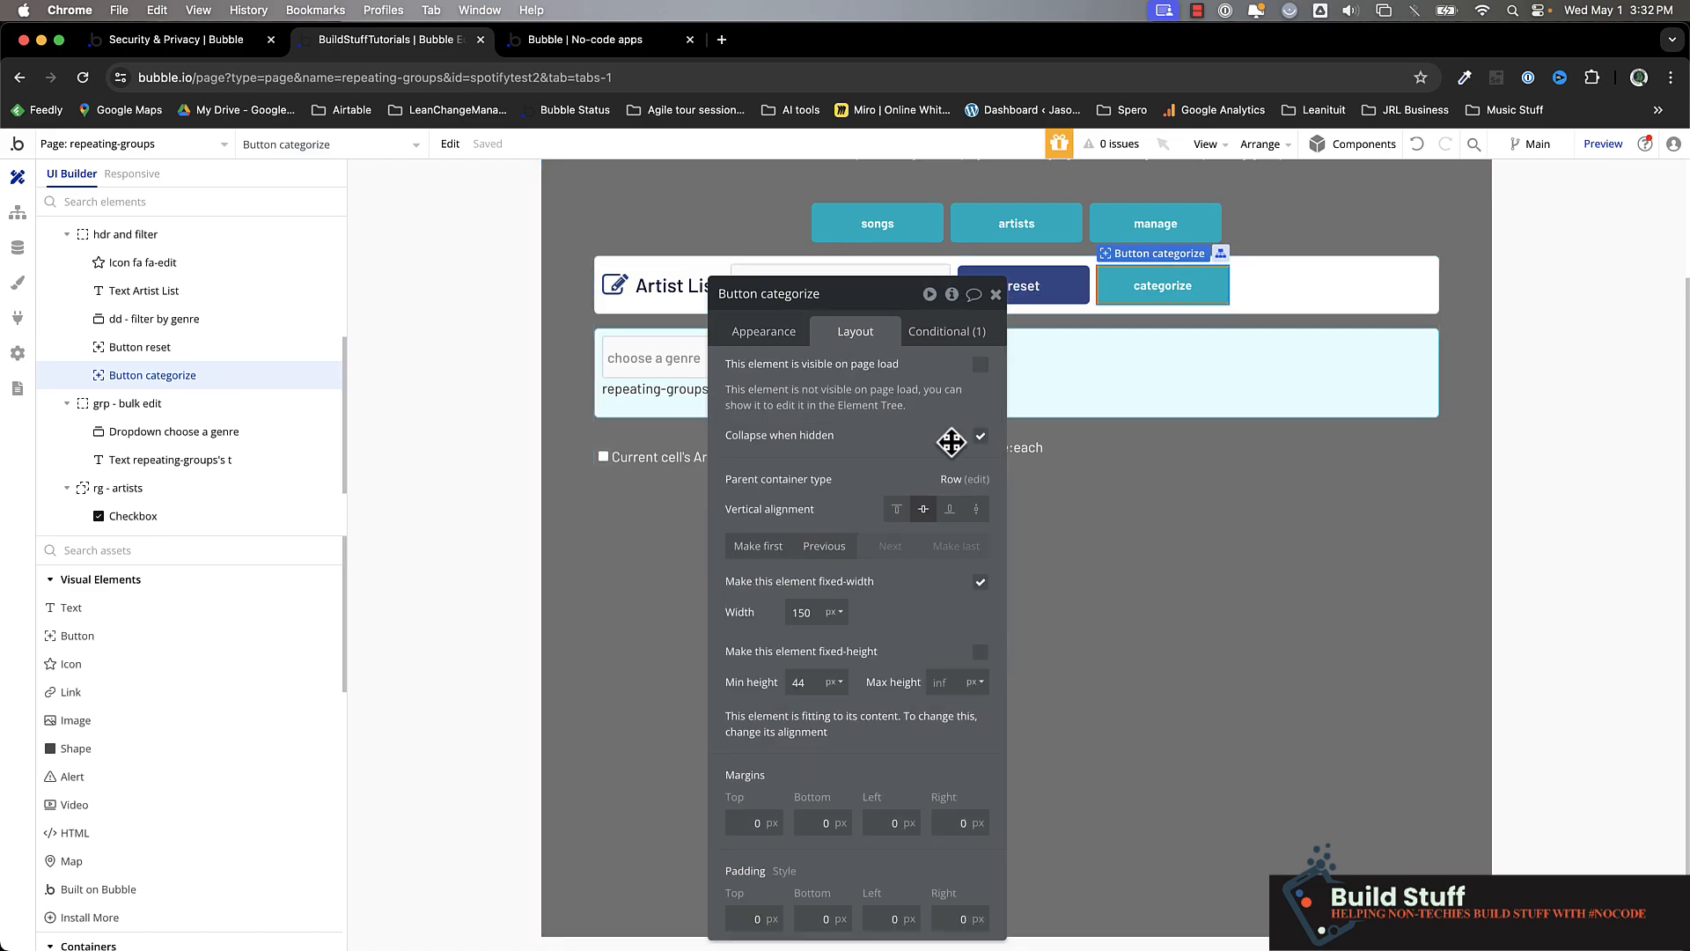
{"action": "left_click", "coordinate": [980, 364]}
{"action": "left_click", "coordinate": [979, 394]}
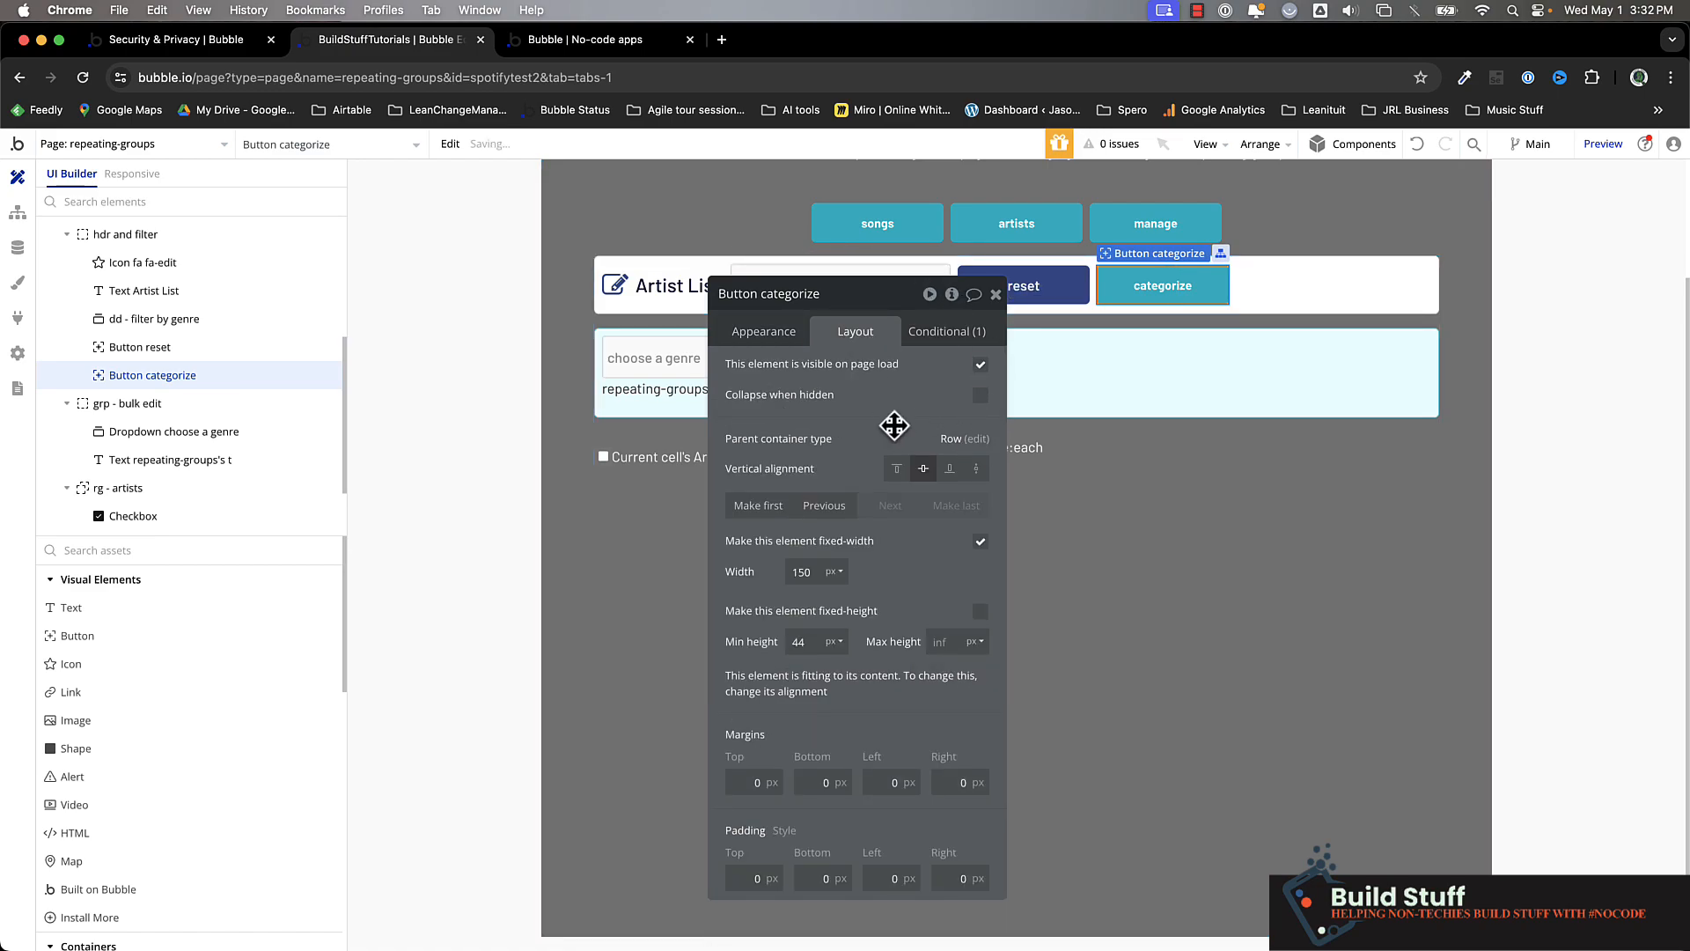
Step: Remove the categorize button's bulk edit? visibility condition and delete the edit icon beside the Artist List heading
{"action": "left_click", "coordinate": [966, 335]}
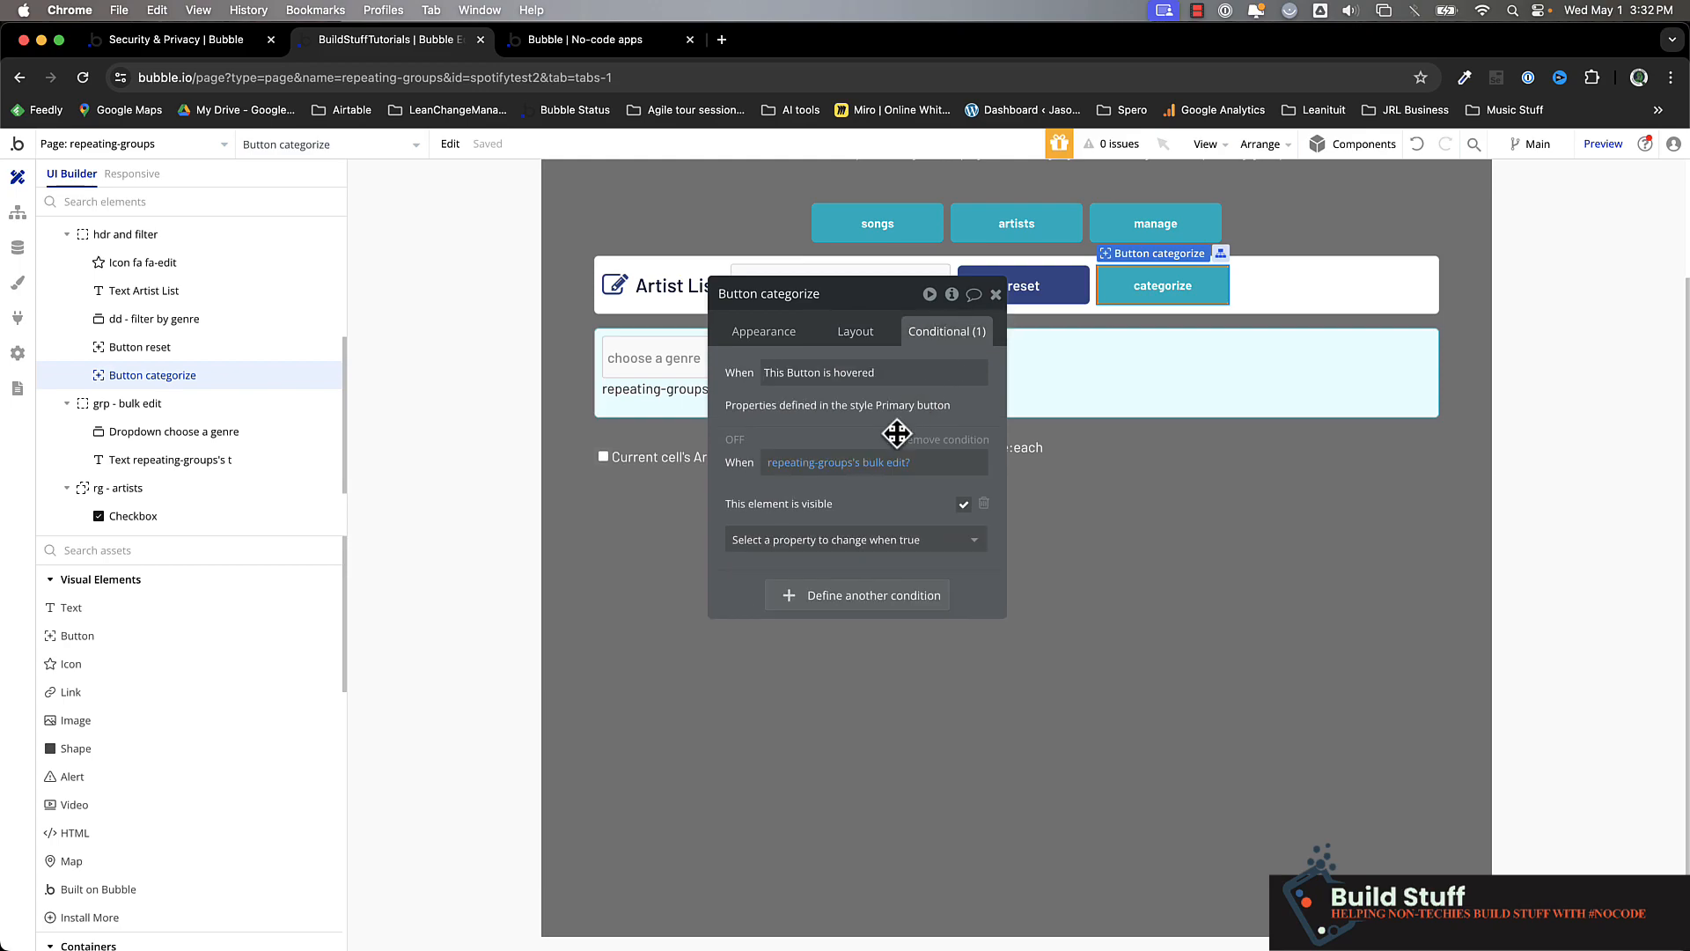
{"action": "left_click", "coordinate": [613, 286]}
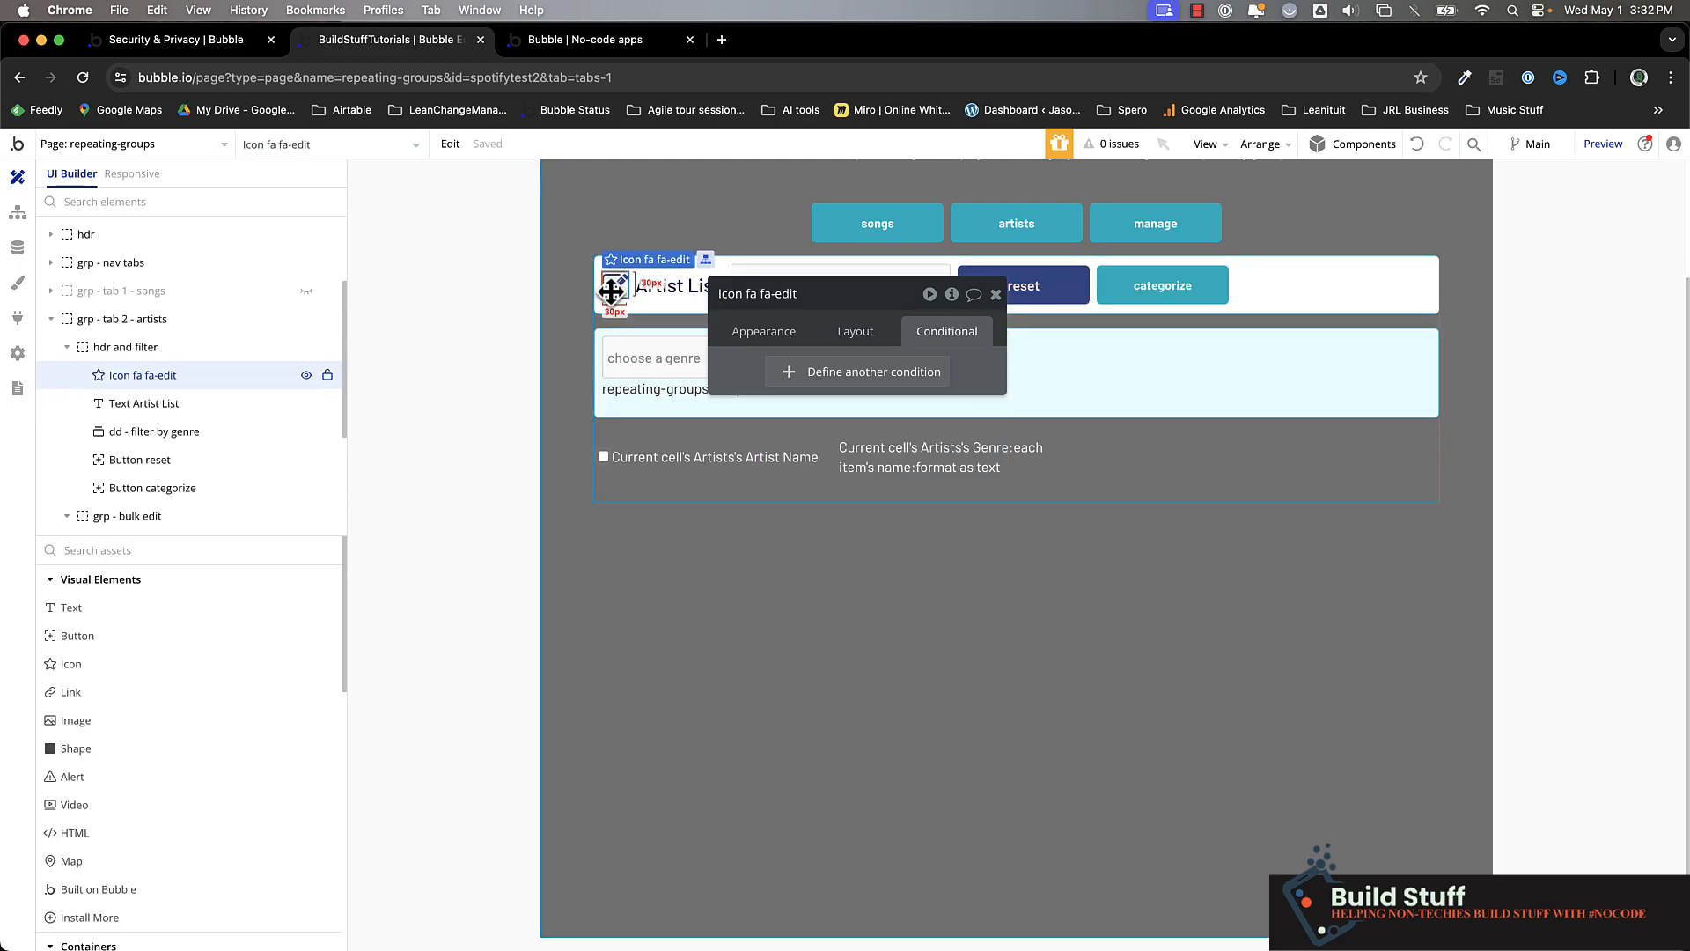
{"action": "key", "text": "Delete"}
Step: Open the categorize button's workflow and add a Set state of an element action after the grp - bulk edit toggle
{"action": "double_click", "coordinate": [1131, 285]}
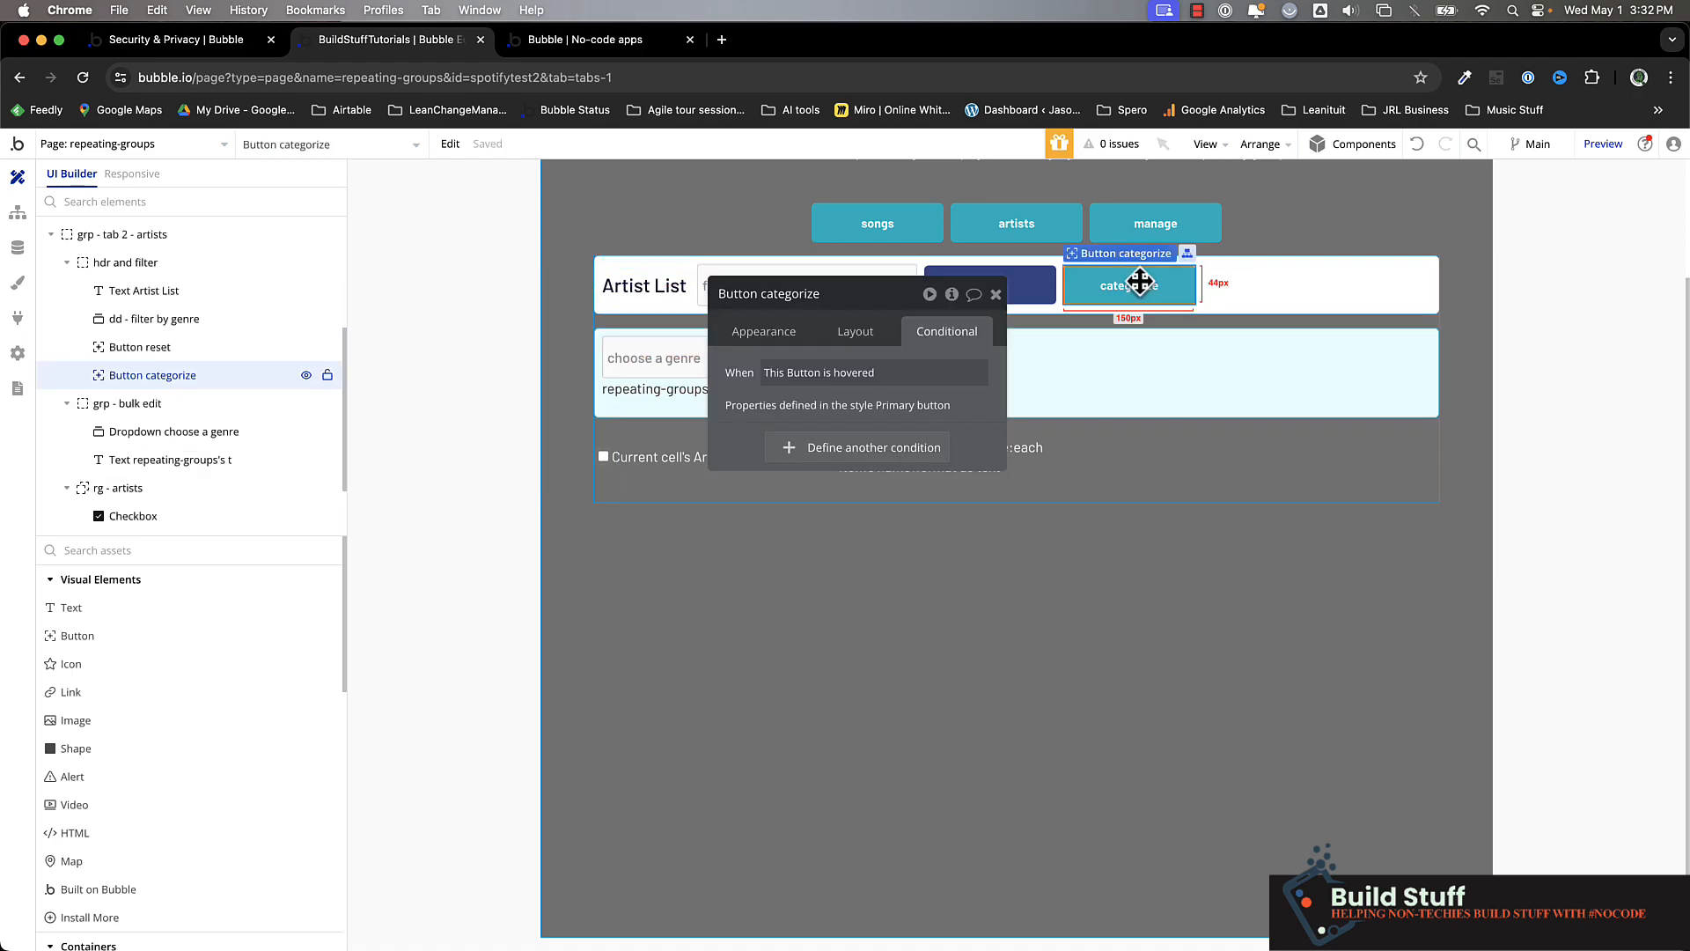
{"action": "left_click", "coordinate": [759, 331]}
{"action": "left_click", "coordinate": [839, 453]}
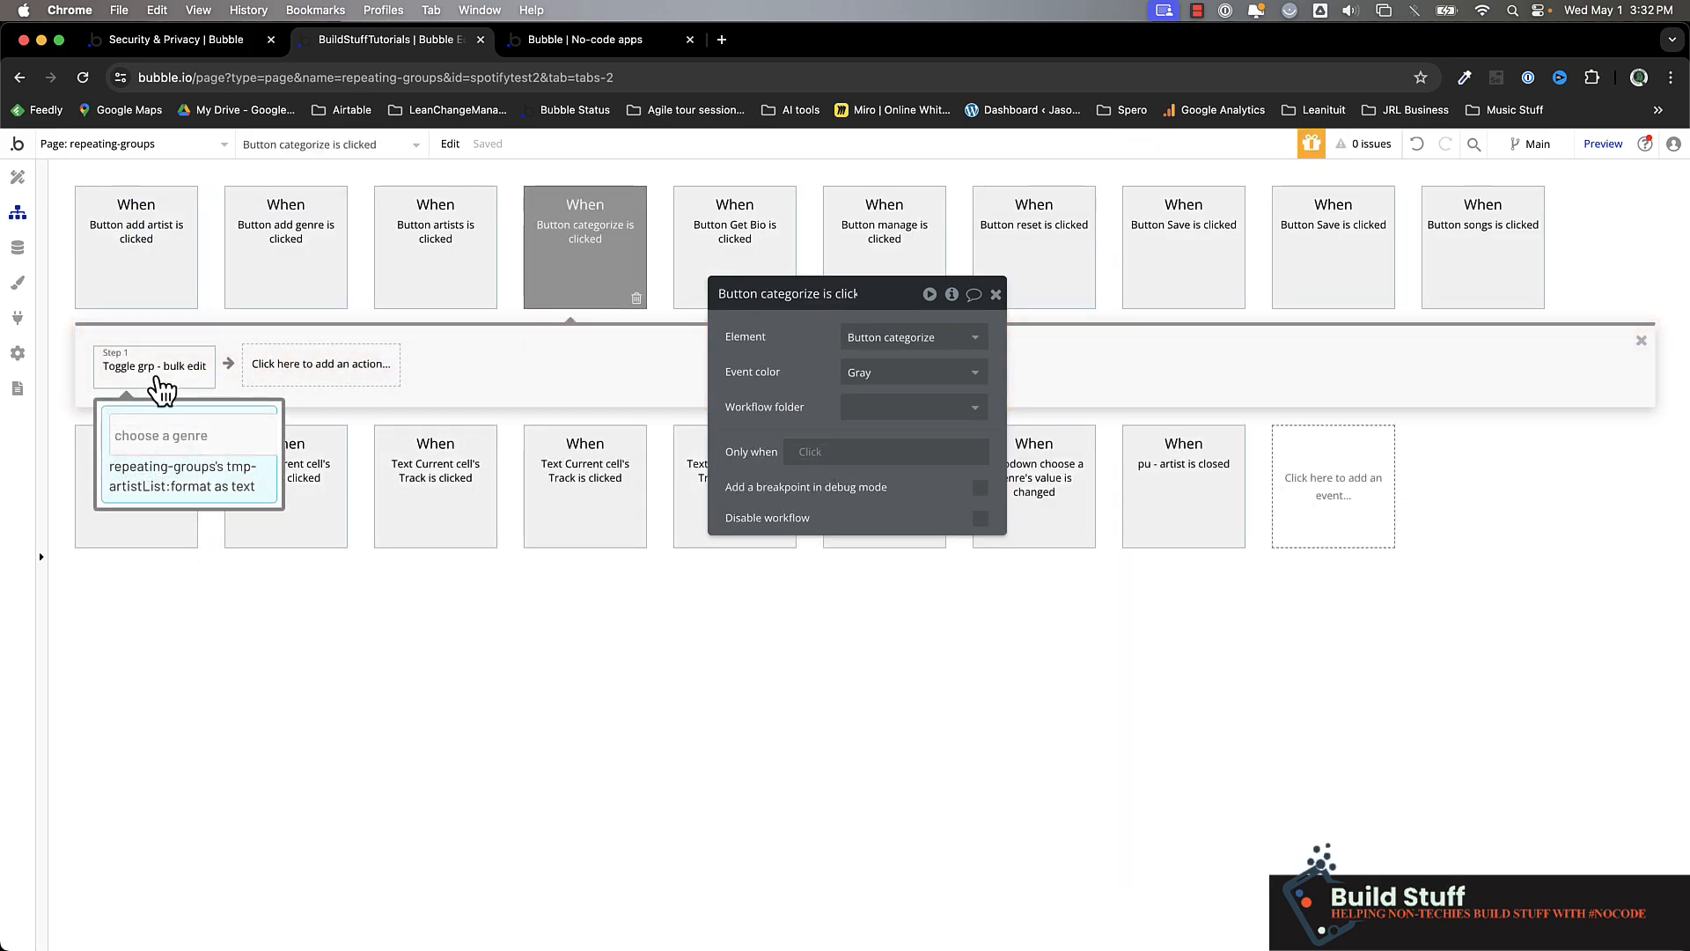
{"action": "left_click", "coordinate": [311, 380]}
{"action": "type", "text": "dysy s"}
{"action": "key", "text": "super+a"}
{"action": "type", "text": "stat"}
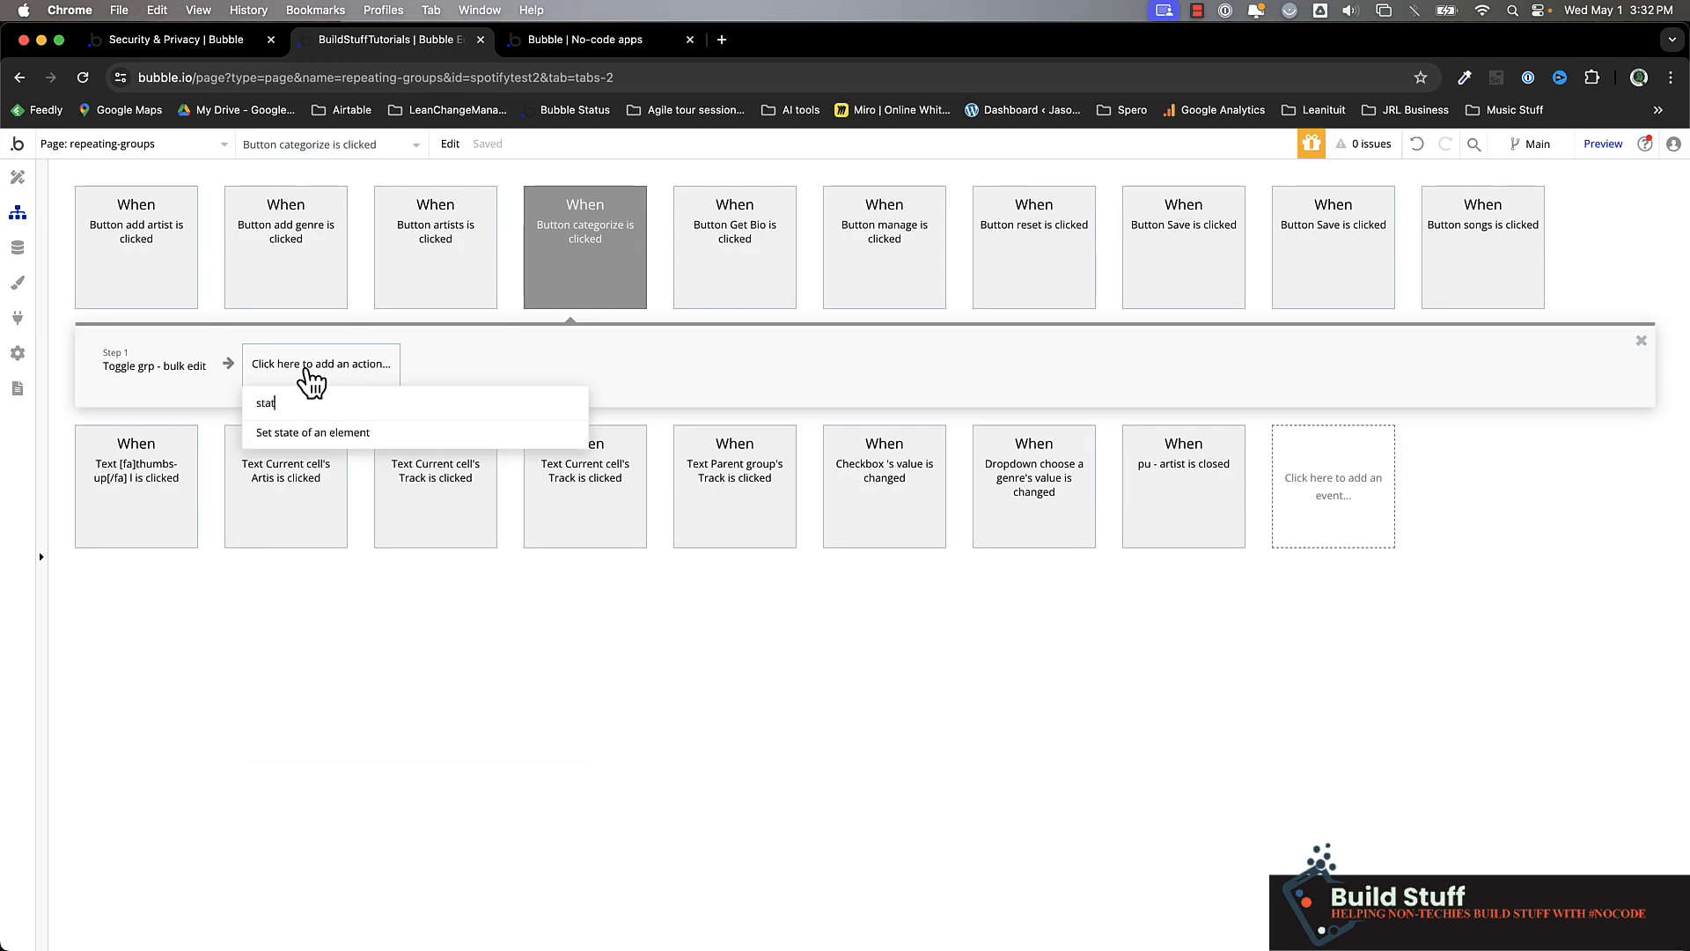
{"action": "left_click", "coordinate": [319, 433]}
Step: Configure the new Set state action to set the bulk edit? custom state of repeating-groups to "yes"
{"action": "left_click", "coordinate": [918, 335]}
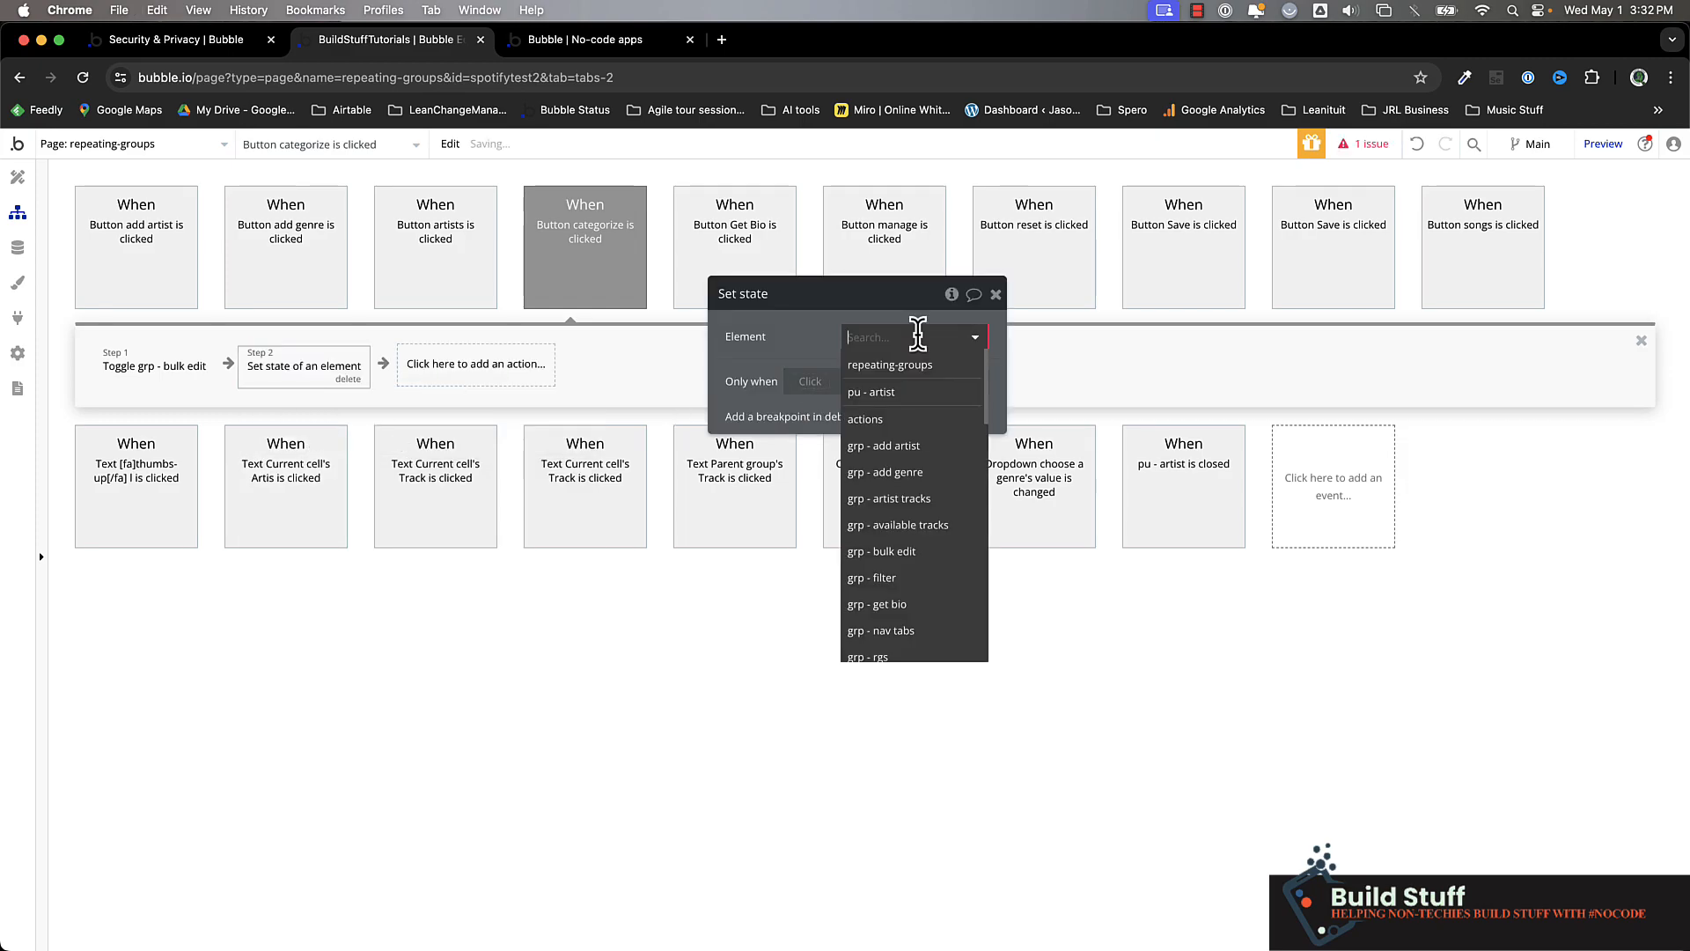
{"action": "left_click", "coordinate": [880, 364]}
{"action": "left_click", "coordinate": [896, 378]}
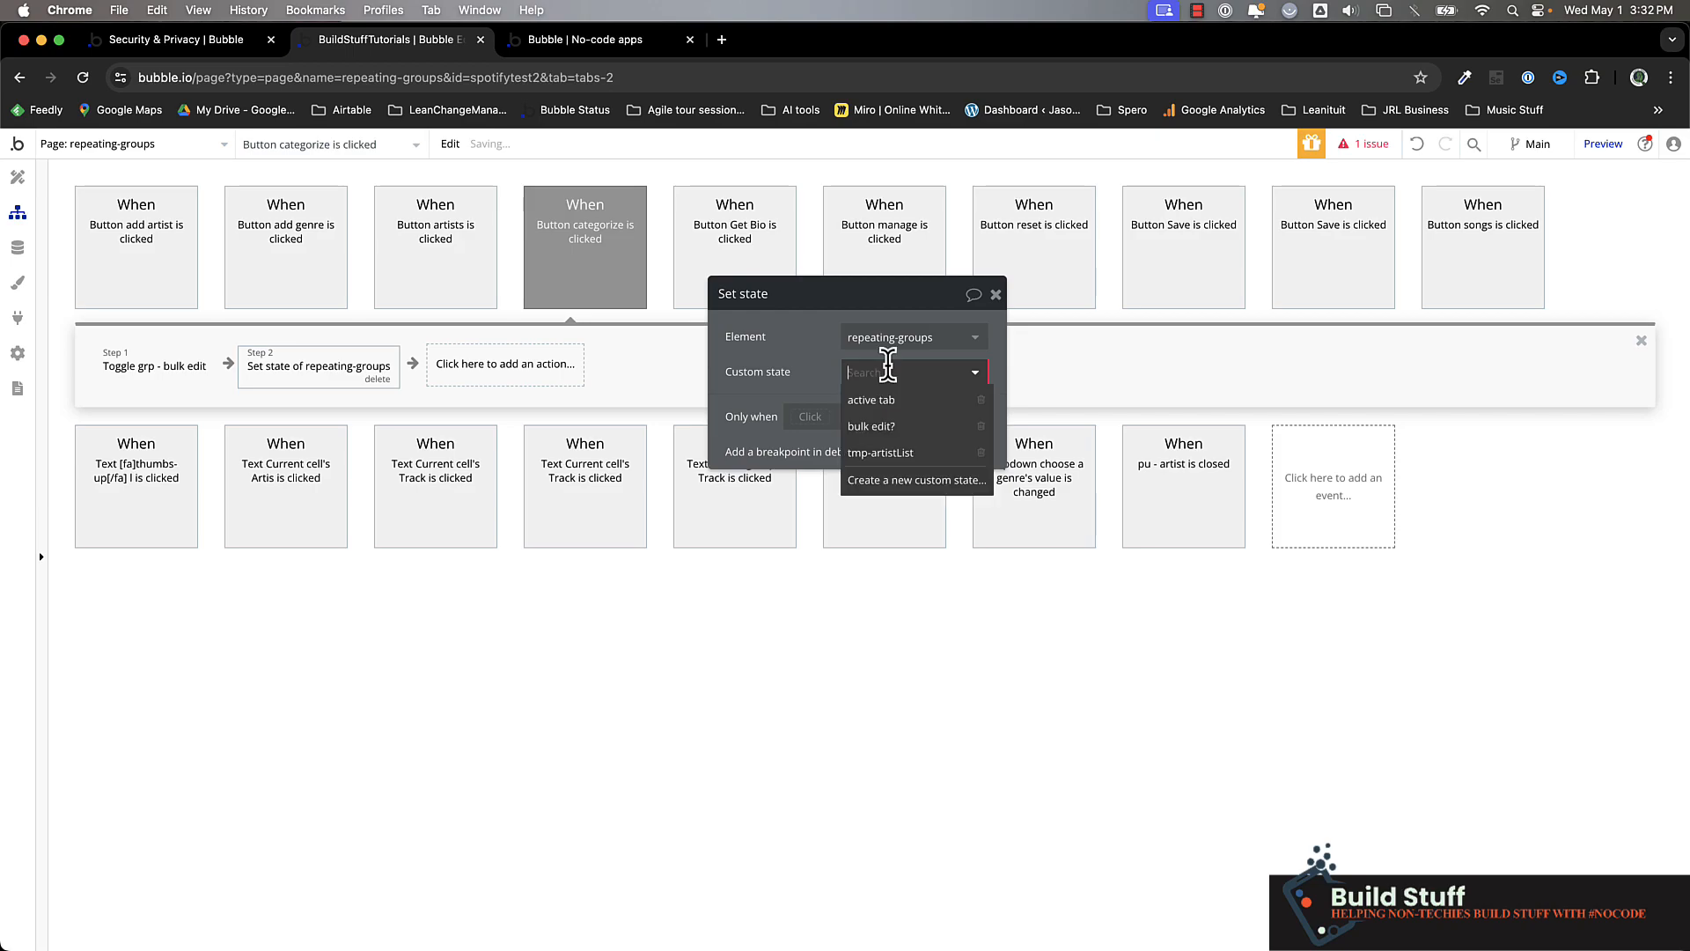
{"action": "left_click", "coordinate": [894, 438]}
{"action": "left_click", "coordinate": [871, 405]}
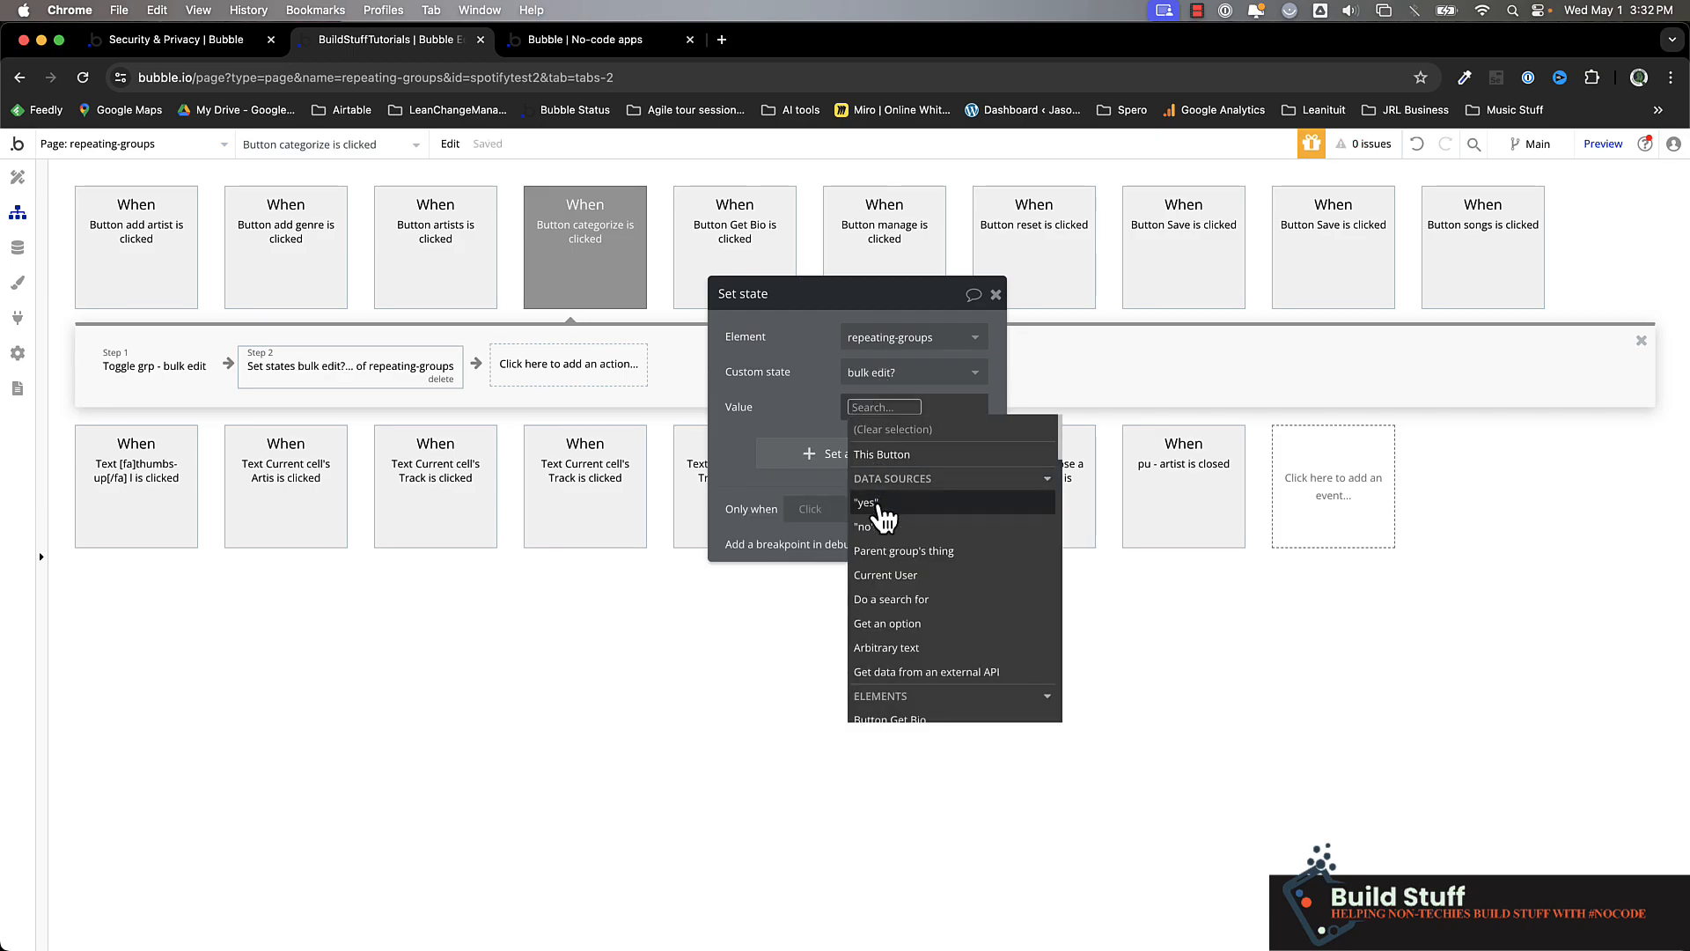
{"action": "left_click", "coordinate": [864, 502]}
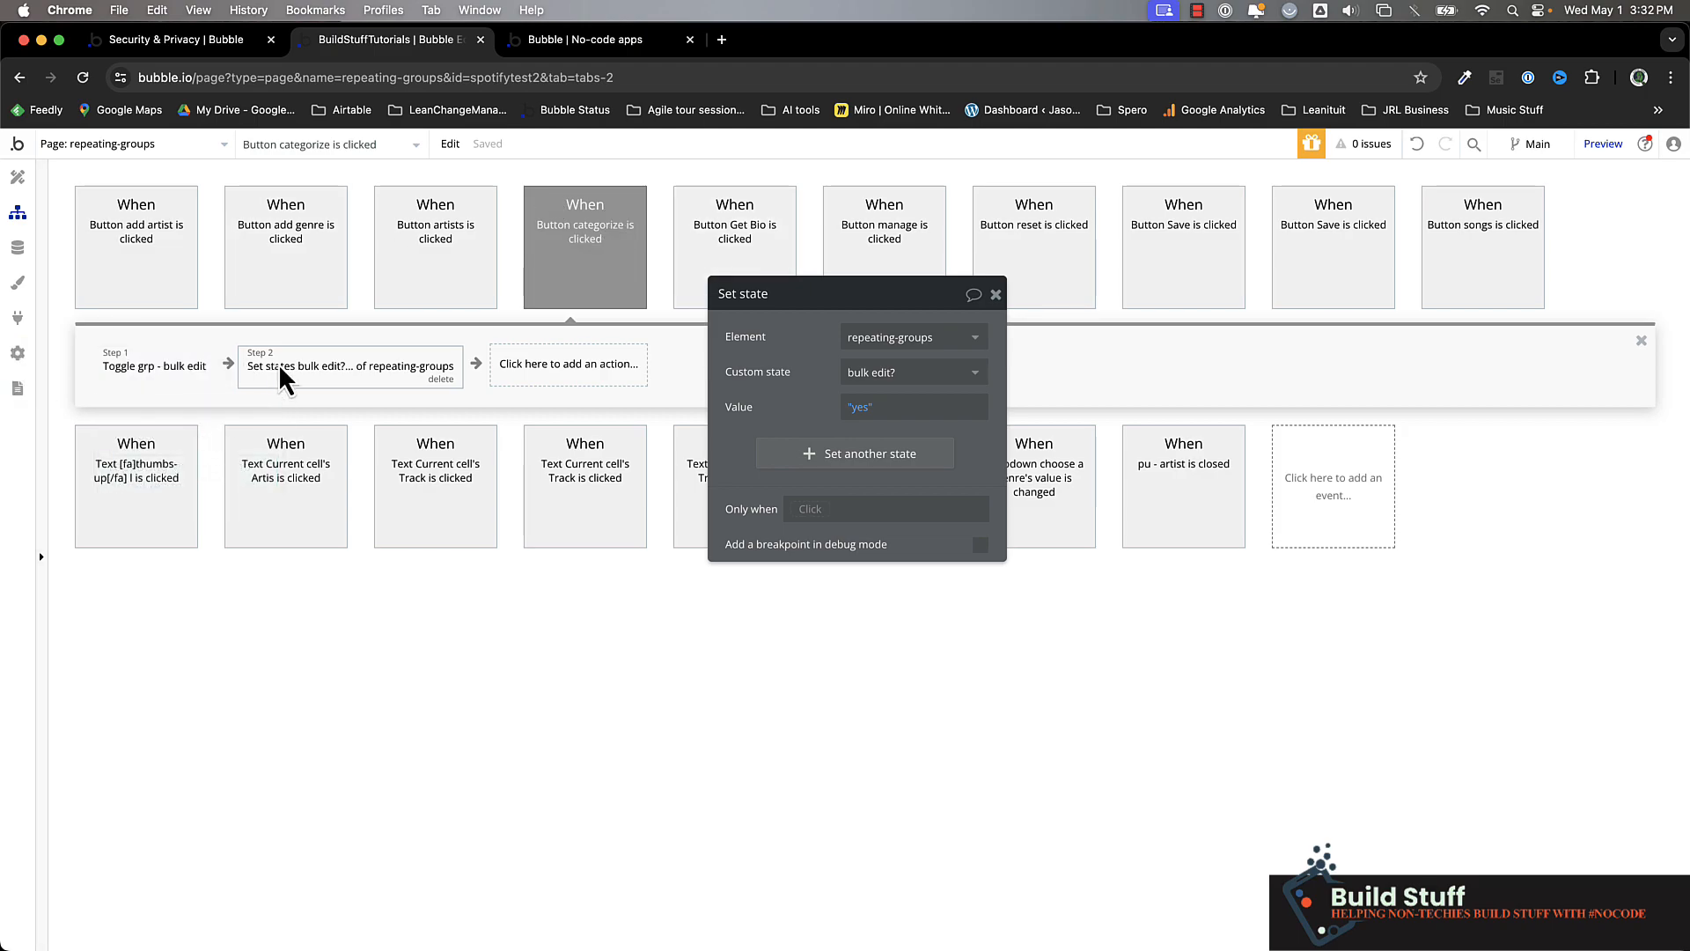
Step: Switch to the app preview, reload the page, and test the categorize button on the artists section
{"action": "left_click", "coordinate": [581, 46]}
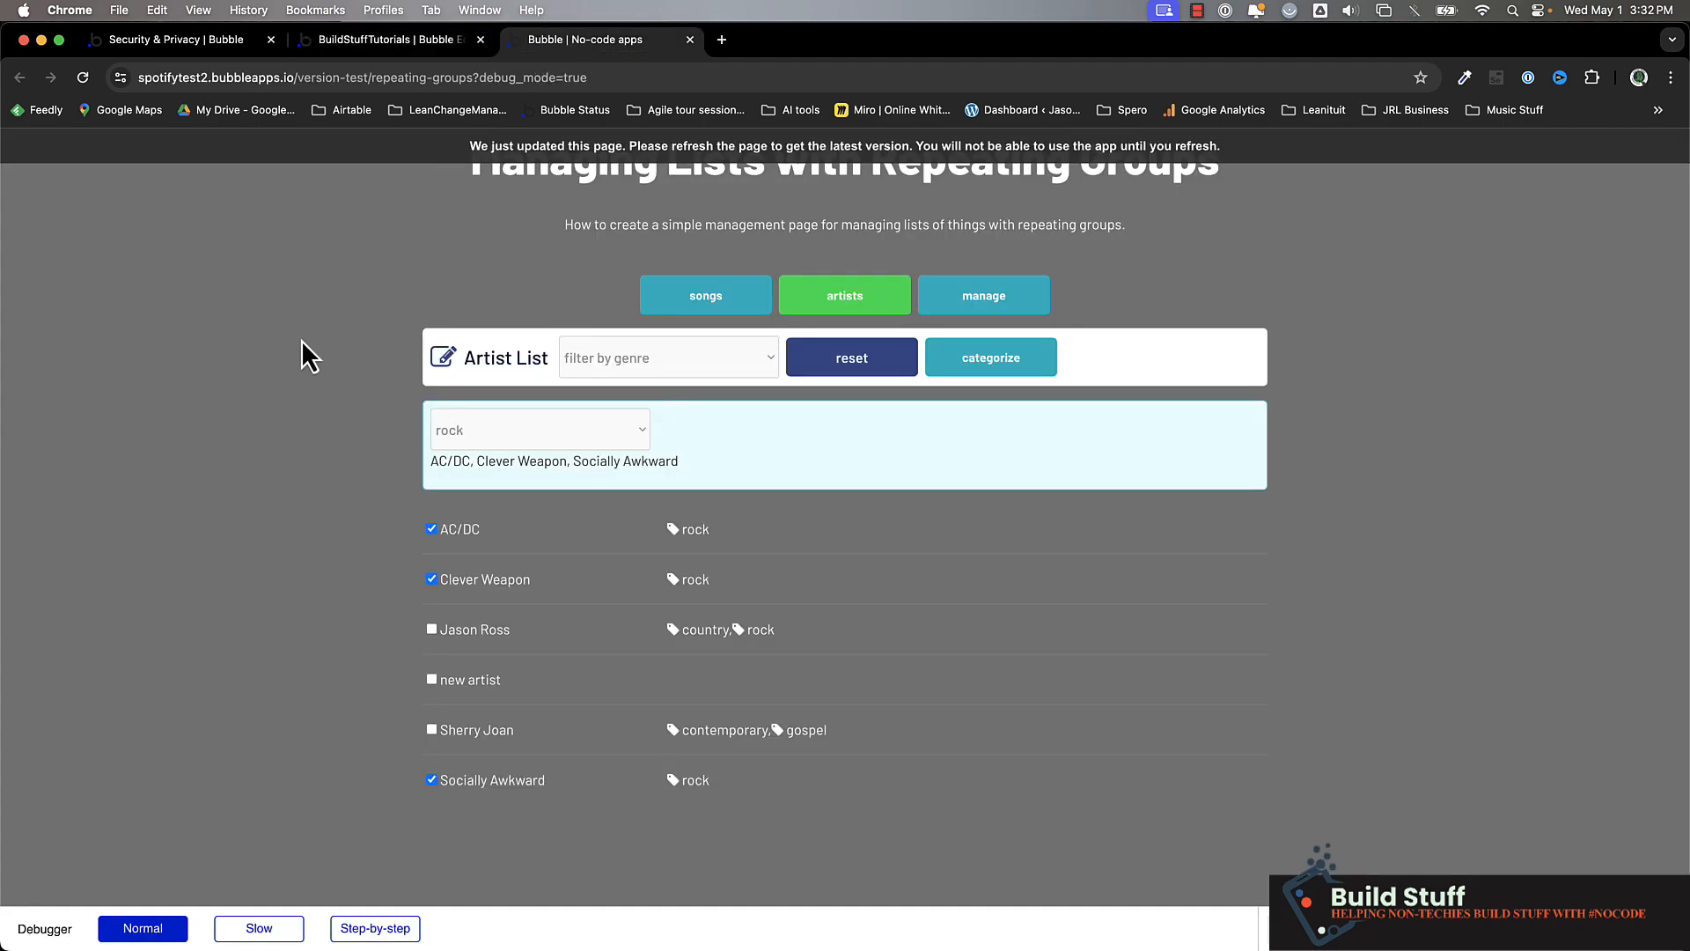
{"action": "key", "text": "super+r"}
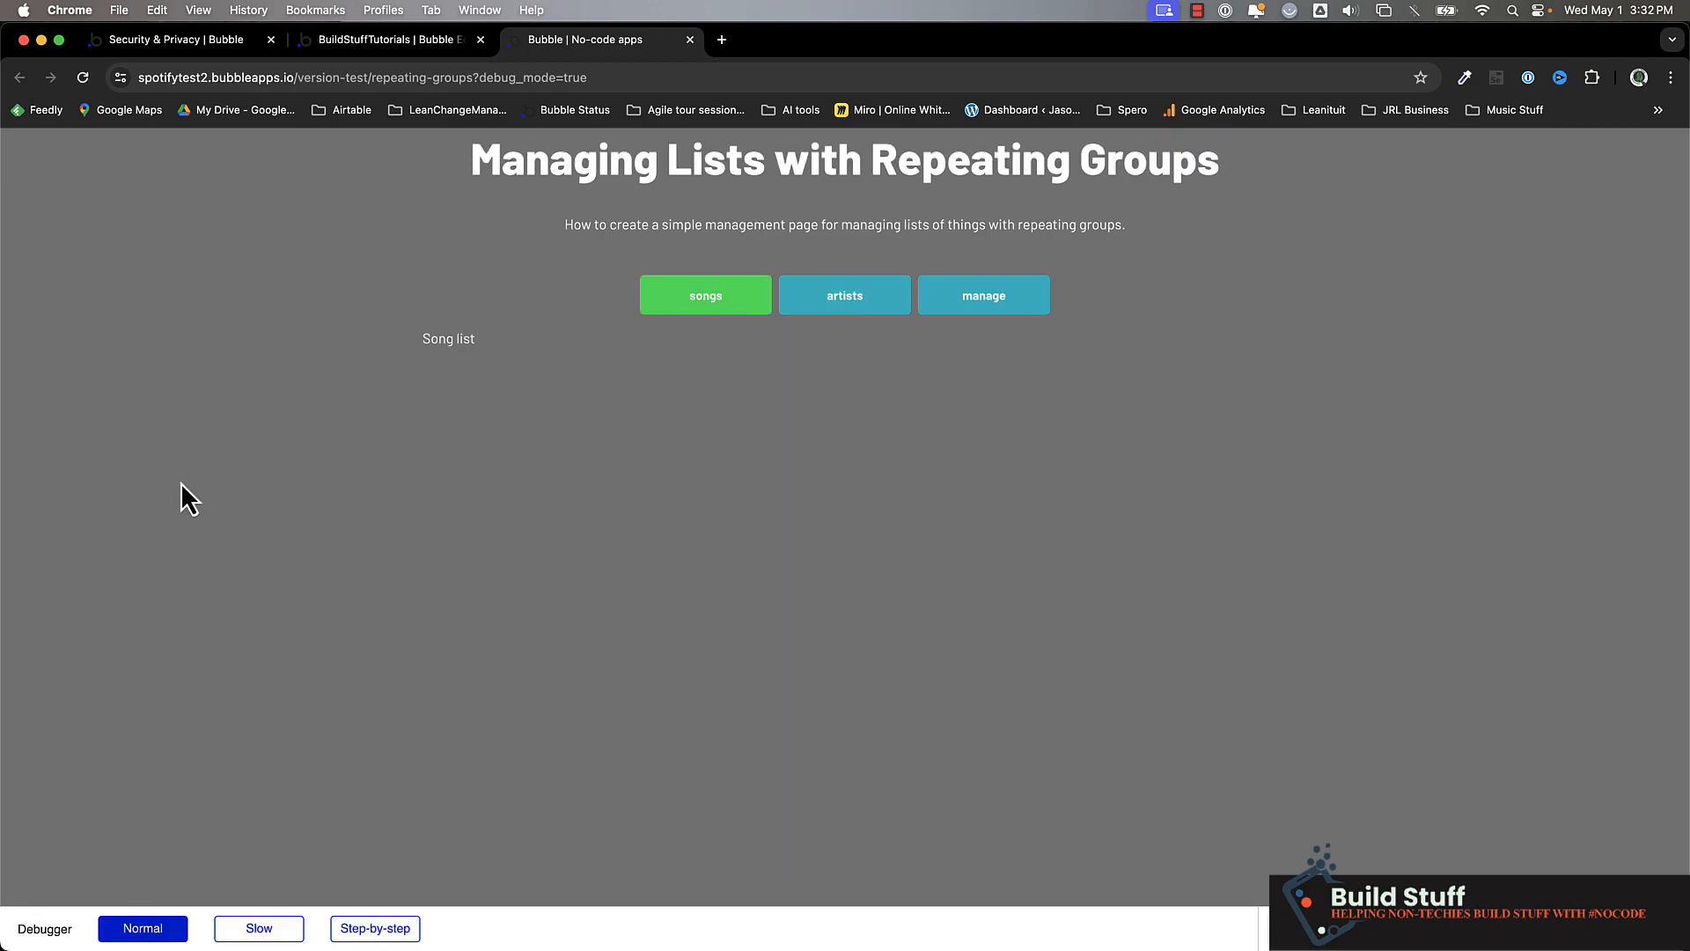
{"action": "left_click", "coordinate": [843, 298]}
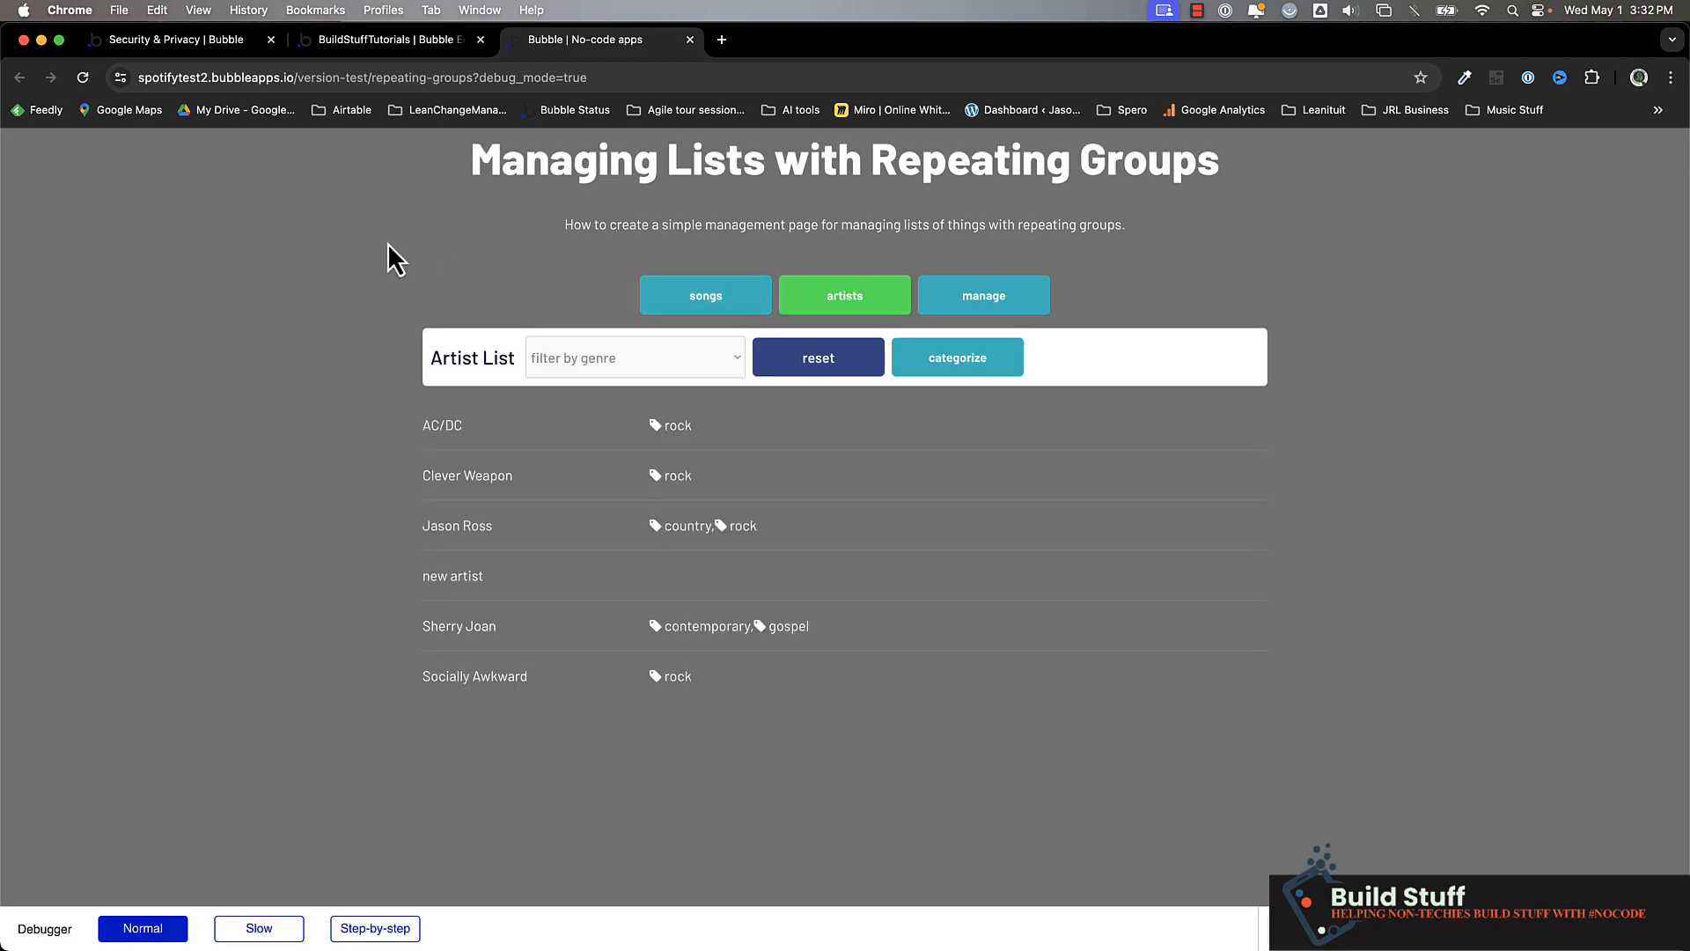
{"action": "left_click", "coordinate": [966, 370]}
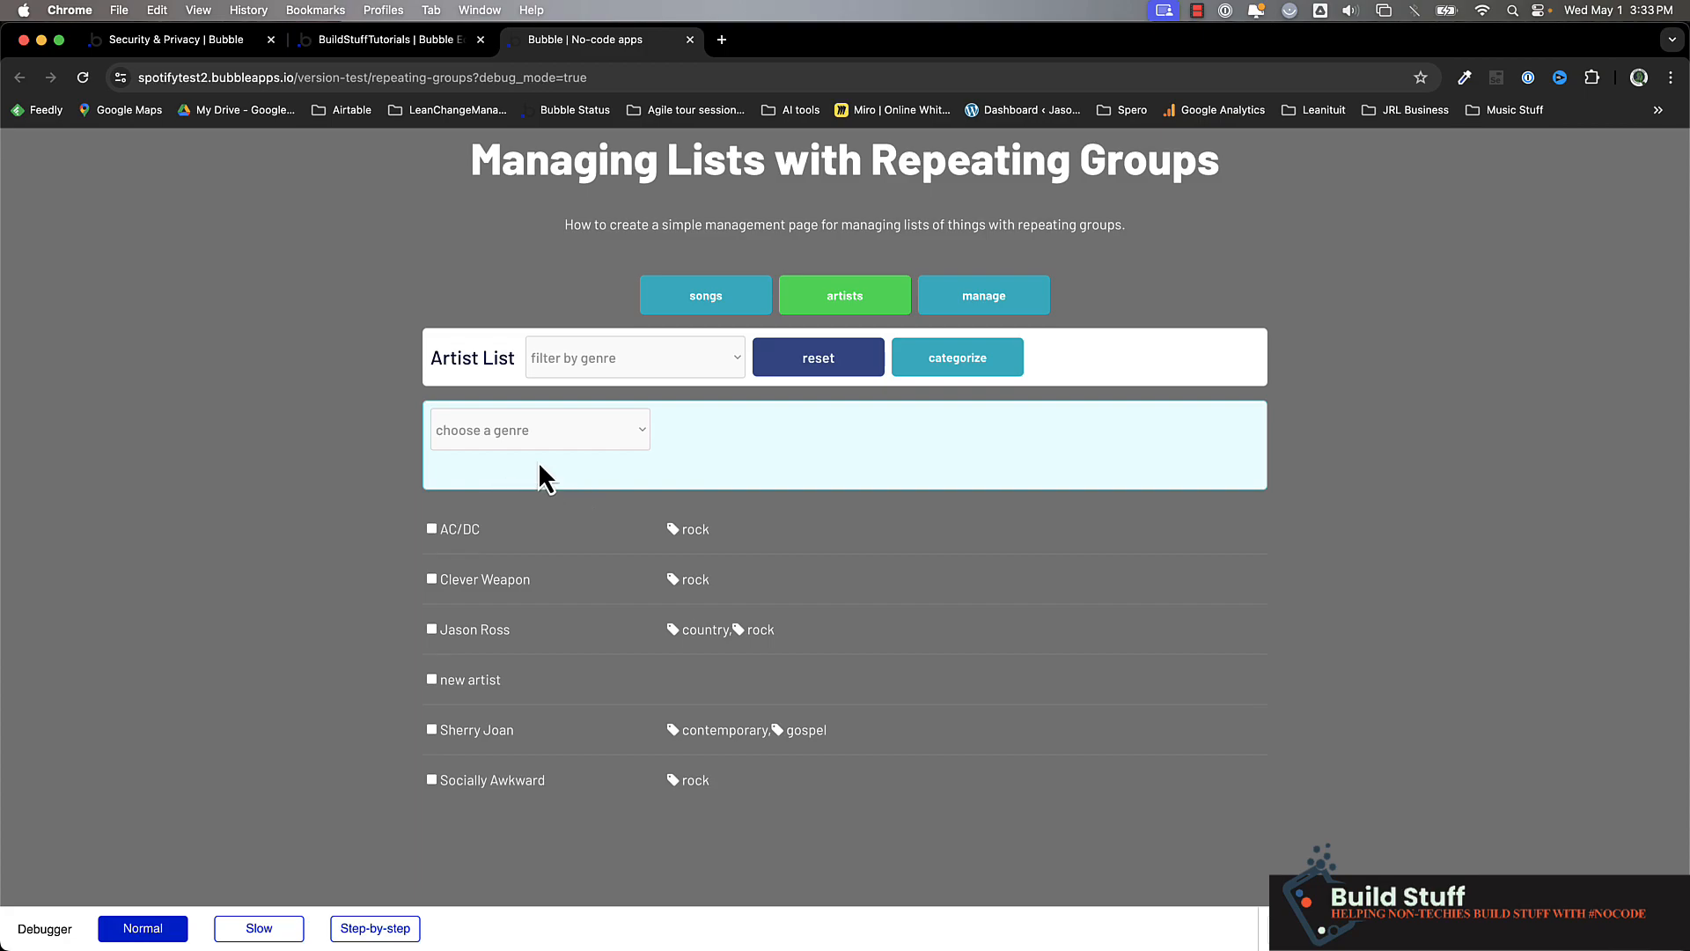
Step: Return to the page design and add a new condition to the selected-artists text in grp - bulk edit
{"action": "left_click", "coordinate": [366, 41]}
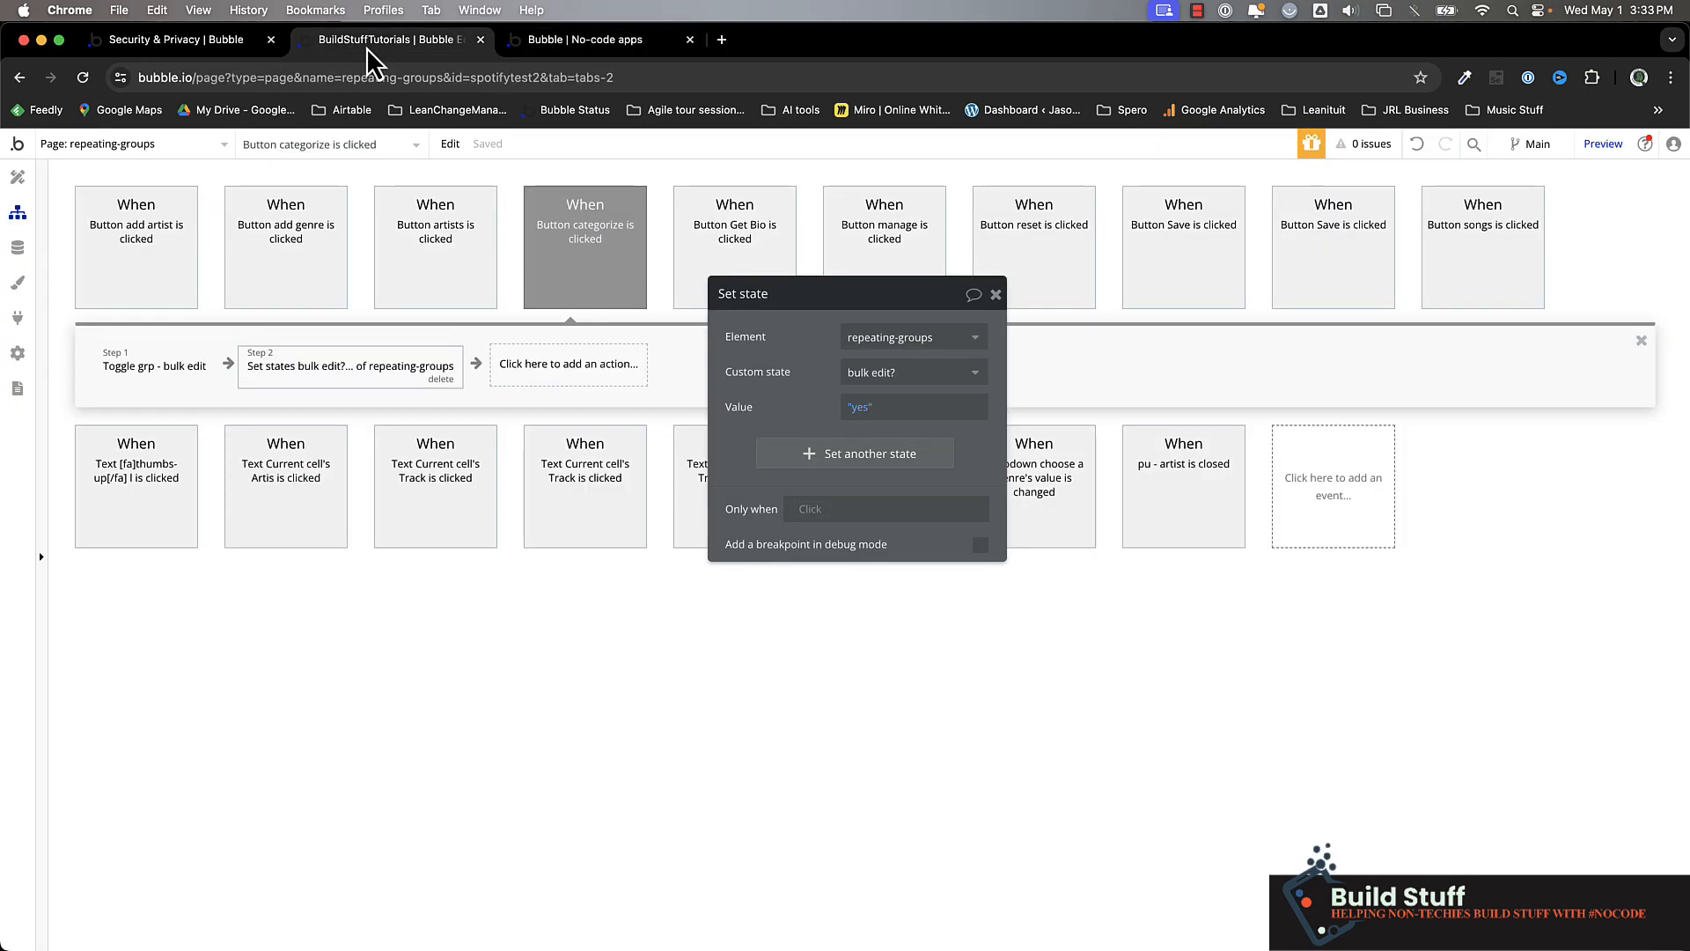
{"action": "left_click", "coordinate": [17, 177]}
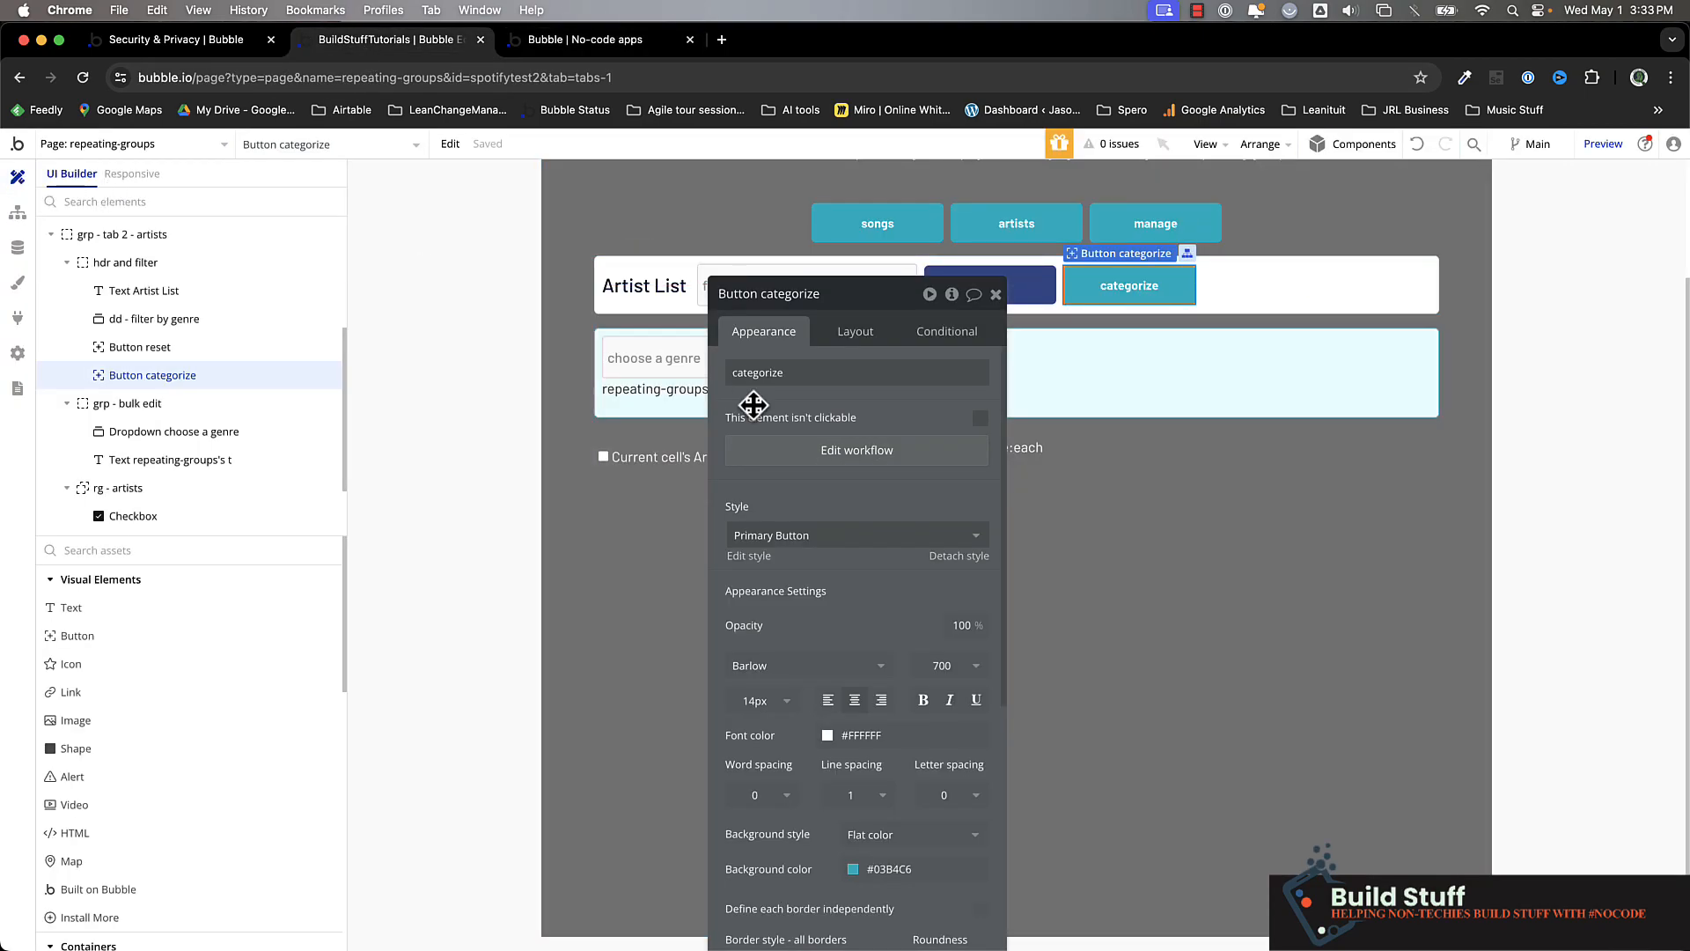
{"action": "left_click", "coordinate": [690, 396]}
{"action": "left_click", "coordinate": [850, 342]}
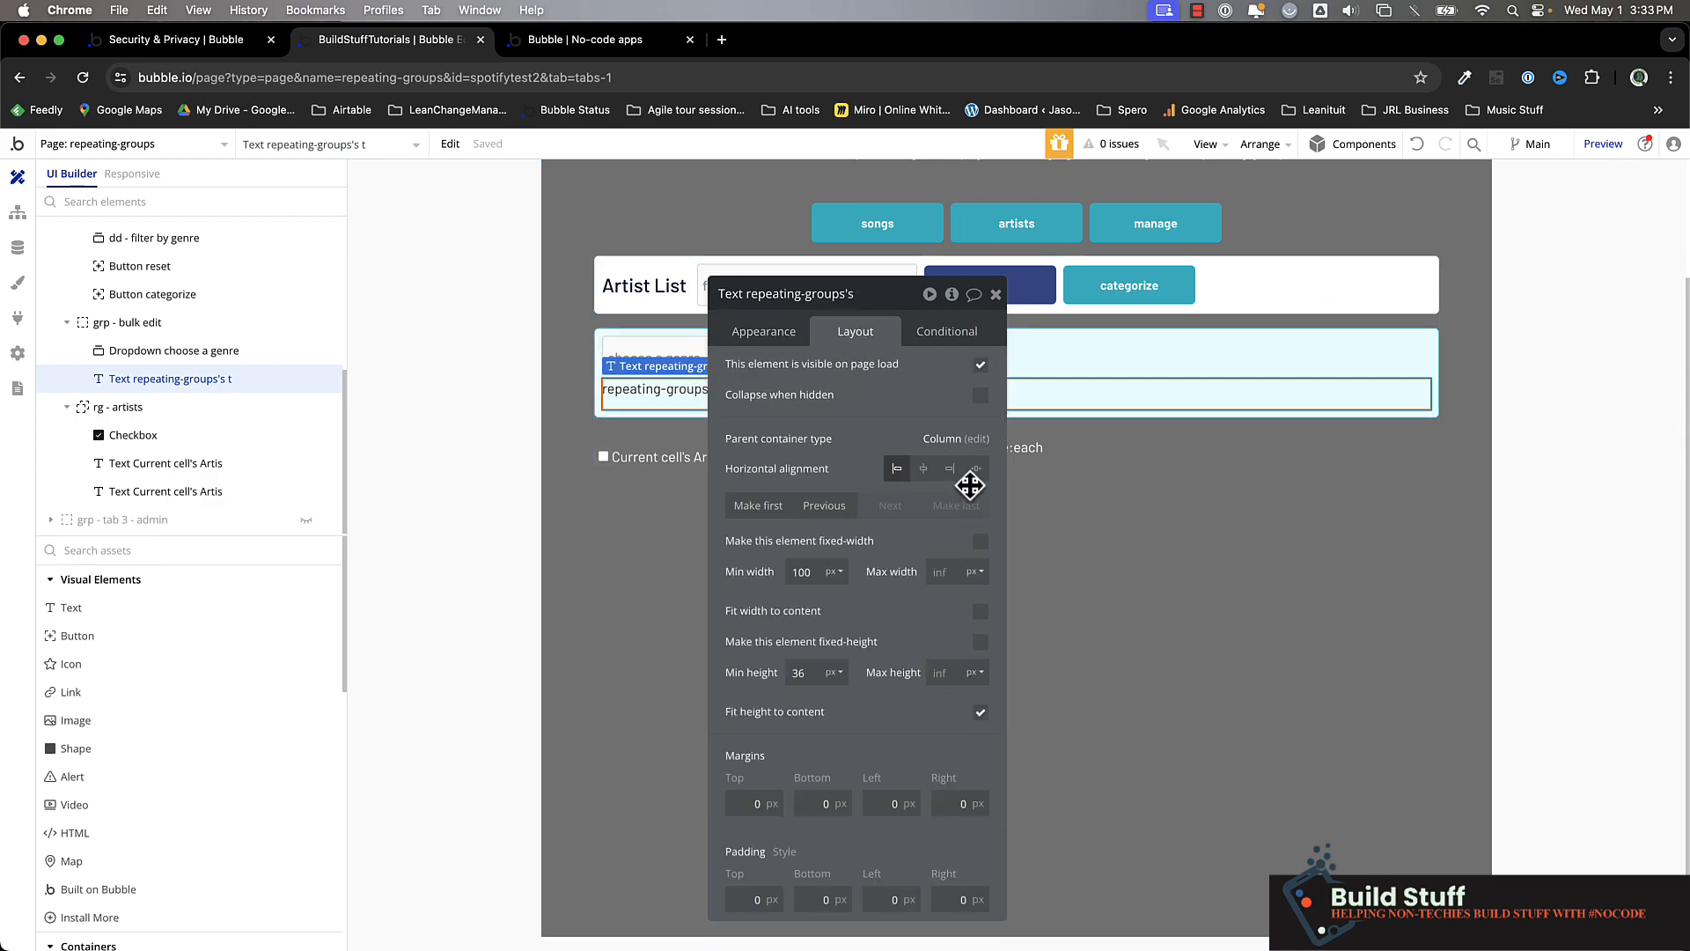
{"action": "left_click", "coordinate": [967, 333]}
{"action": "left_click", "coordinate": [900, 372]}
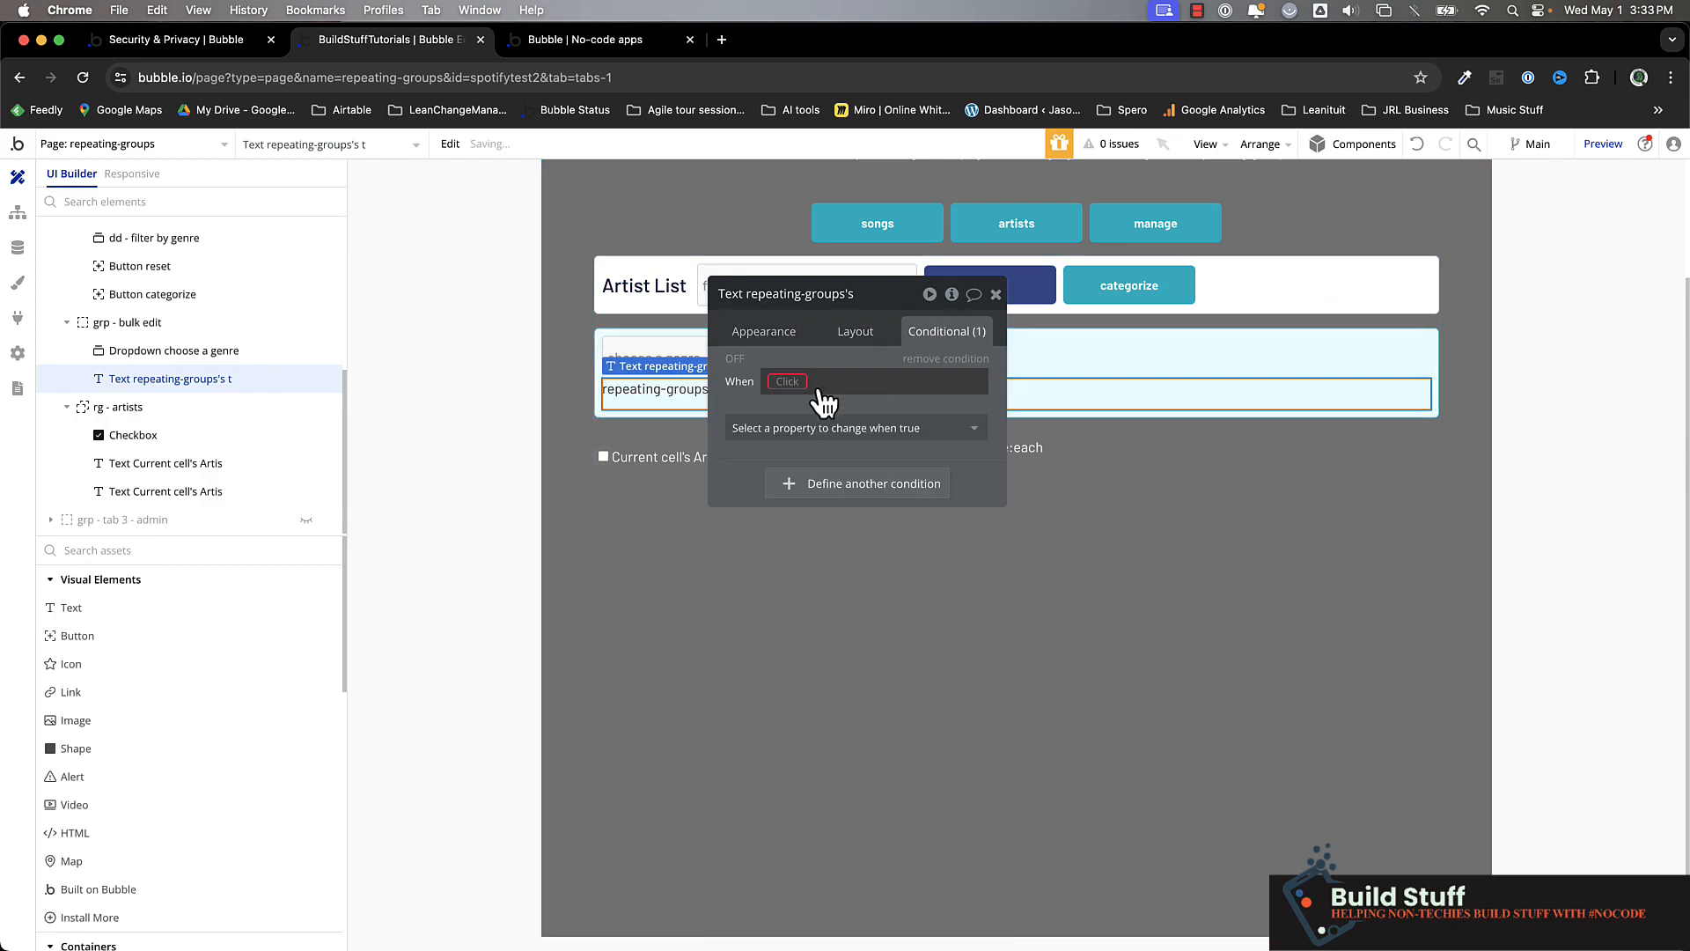
Step: Set the selected-artists text's condition to repeating-groups's tmp-artistList:count > 0
{"action": "left_click", "coordinate": [788, 382]}
{"action": "type", "text": "repeating-groups t"}
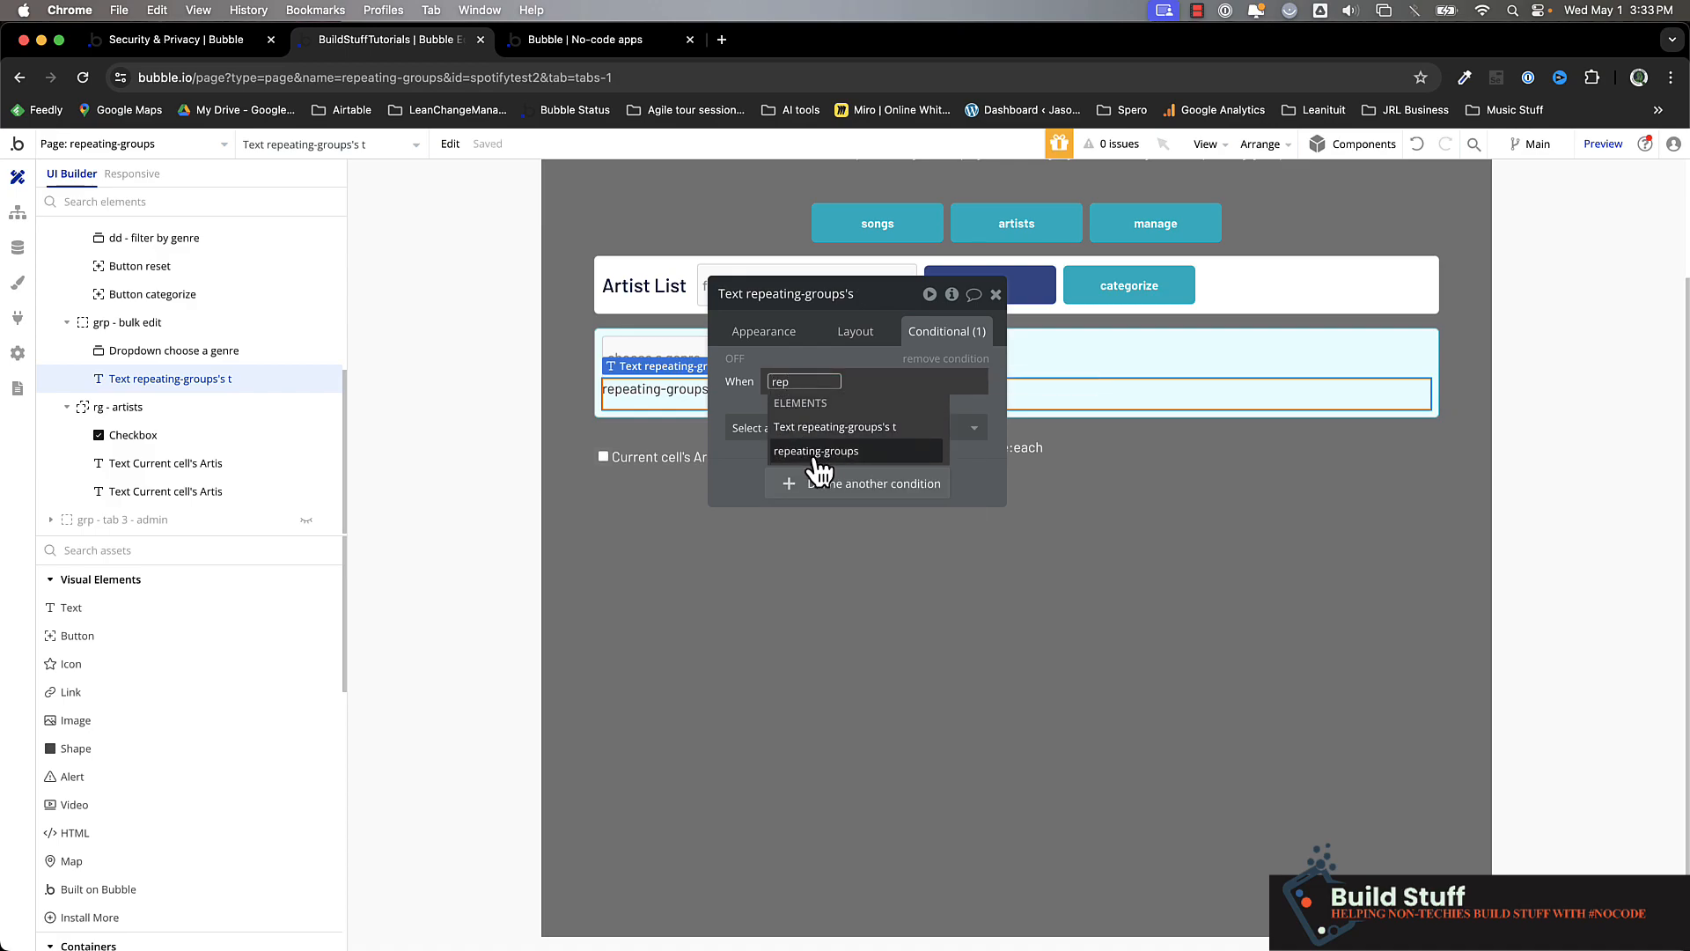
{"action": "left_click", "coordinate": [816, 456]}
{"action": "type", "text": "t"}
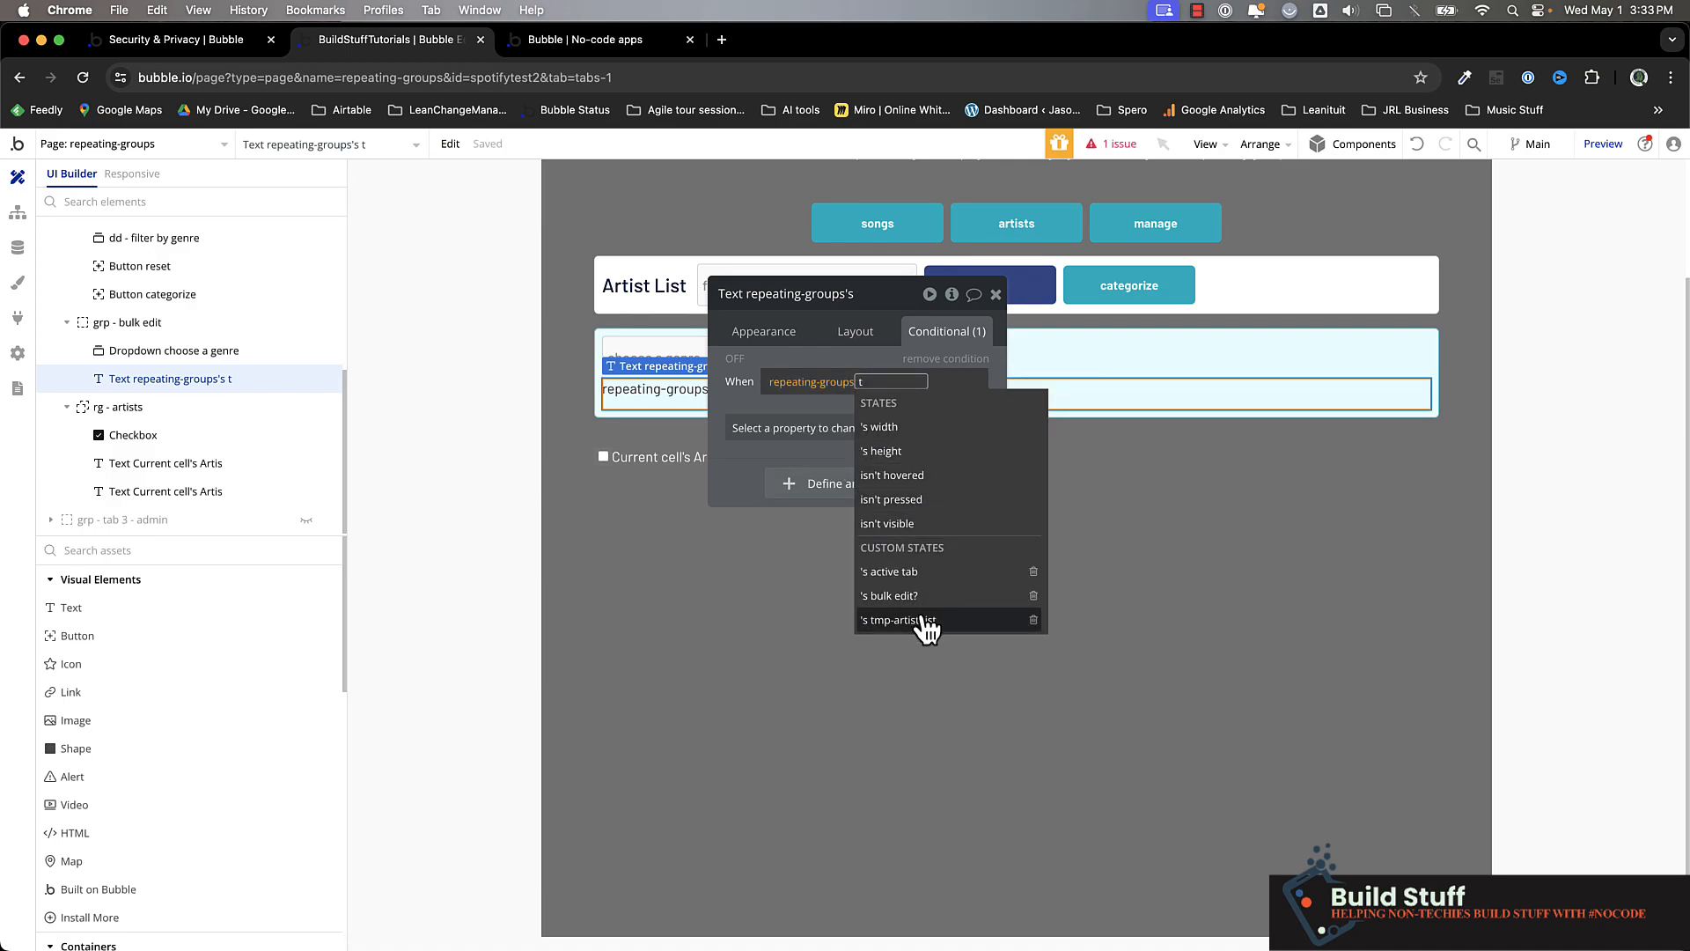
{"action": "left_click", "coordinate": [924, 621]}
{"action": "left_click", "coordinate": [886, 454]}
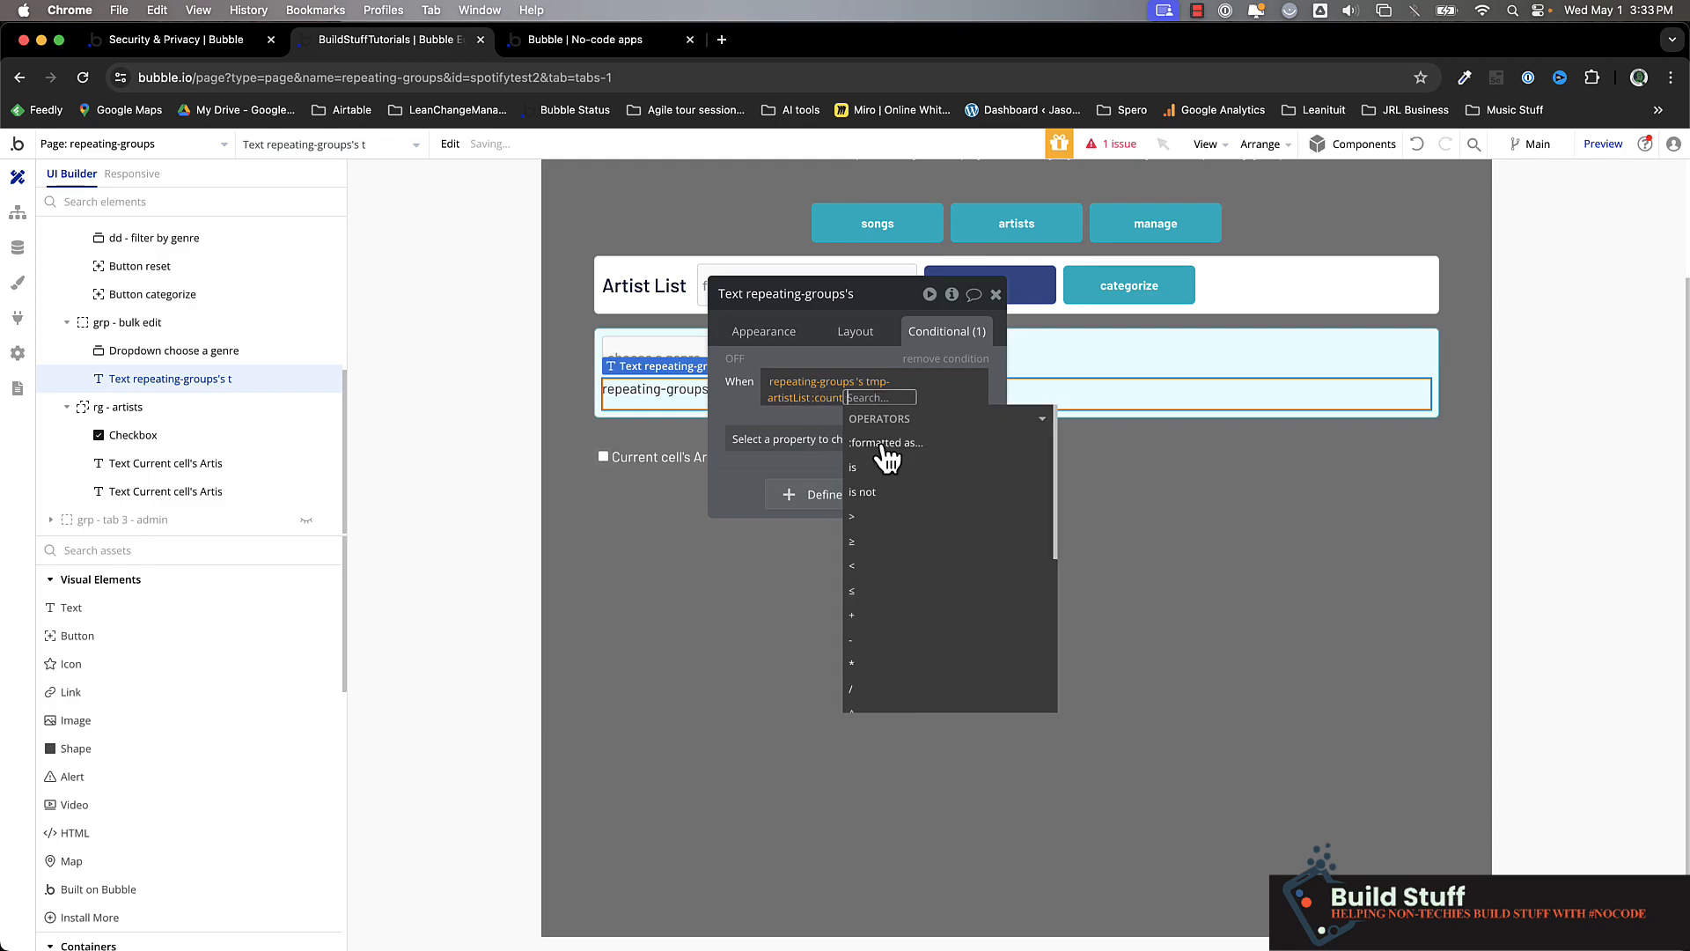
{"action": "left_click", "coordinate": [876, 523]}
{"action": "type", "text": "0"}
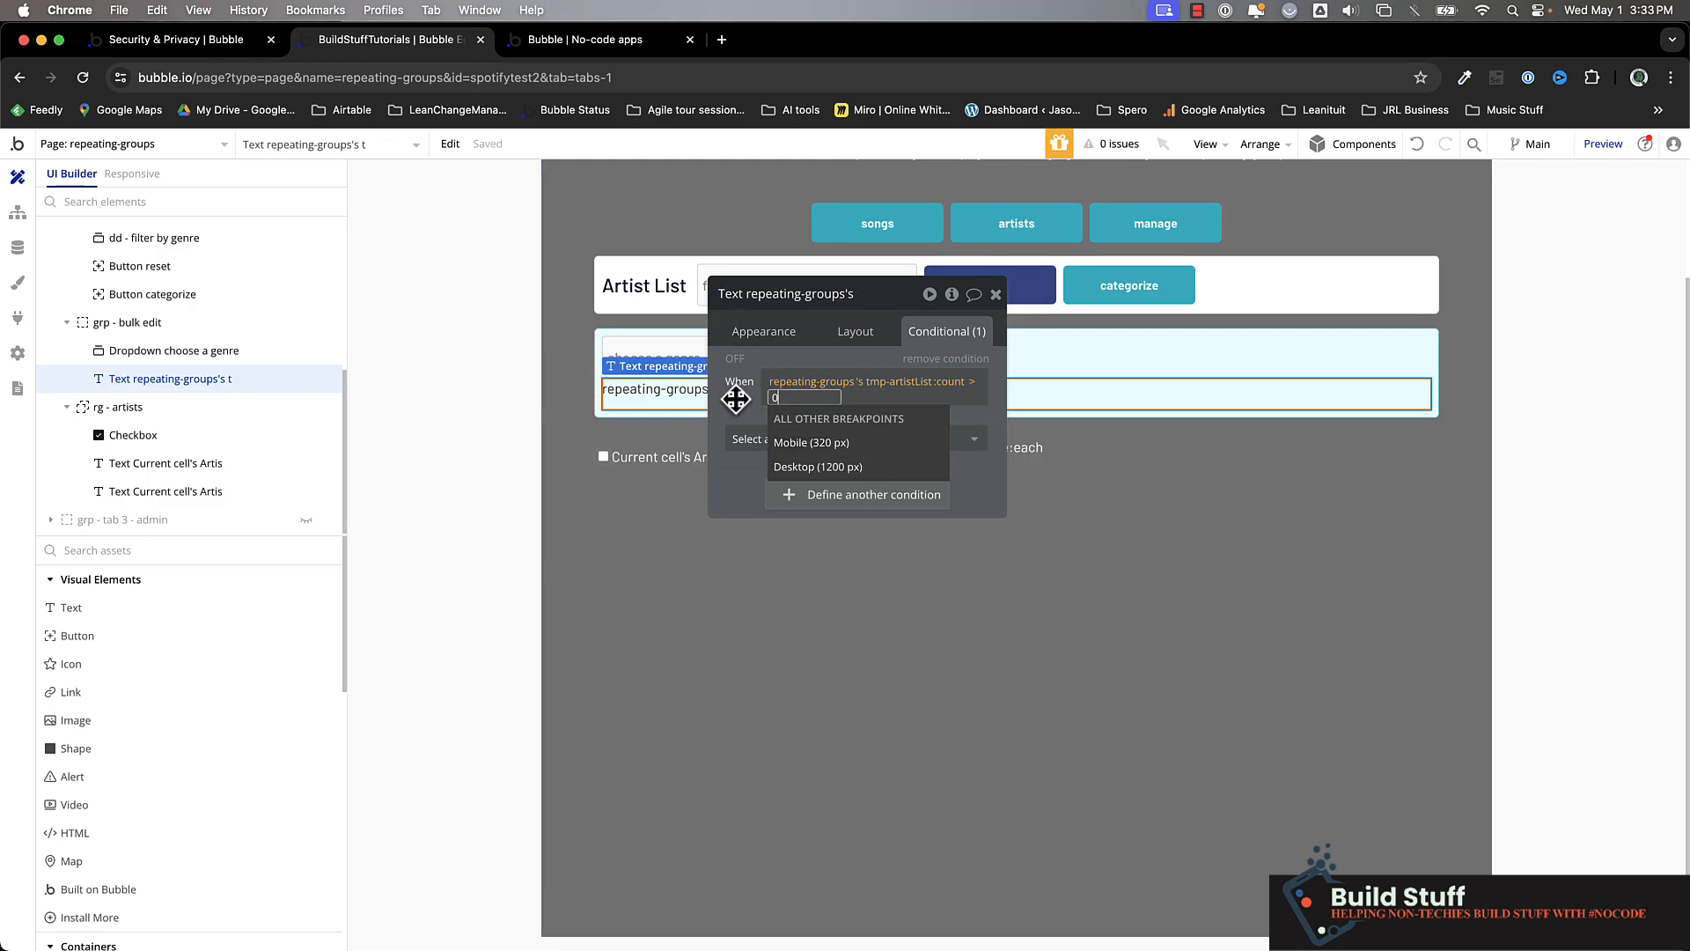
Step: Make the selected-artists text visible only under that condition, hidden on page load, collapsed when hidden, with a 0 px minimum height
{"action": "left_click", "coordinate": [735, 400]}
{"action": "left_click", "coordinate": [755, 431]}
{"action": "left_click", "coordinate": [789, 485]}
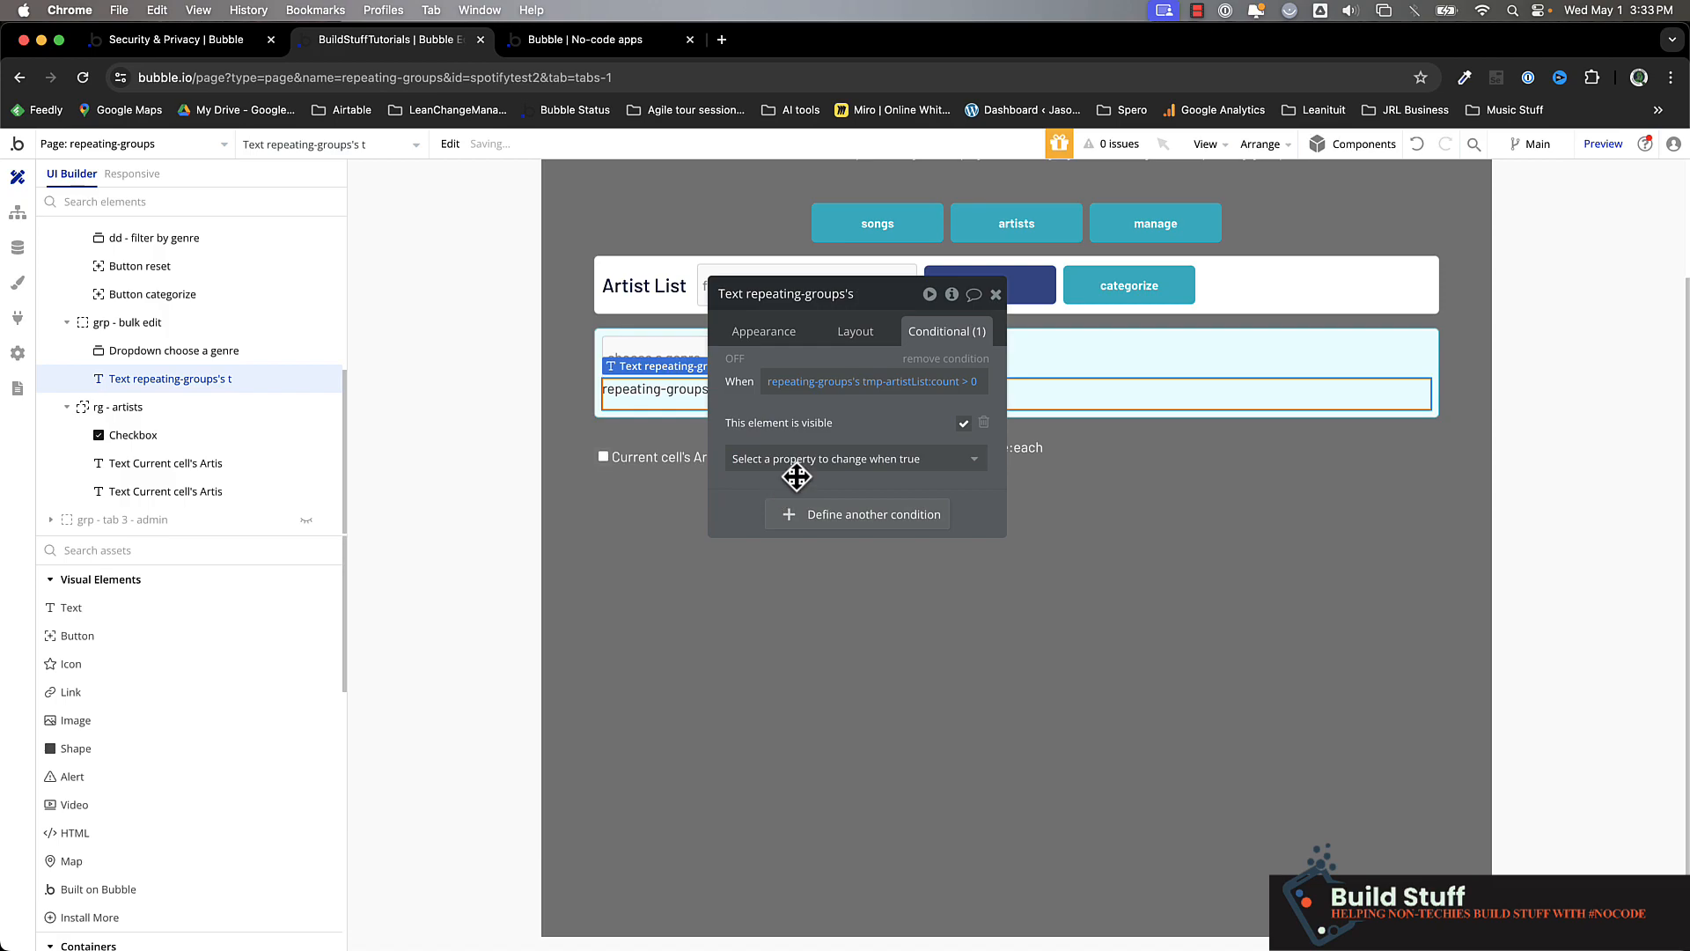
{"action": "left_click", "coordinate": [859, 333]}
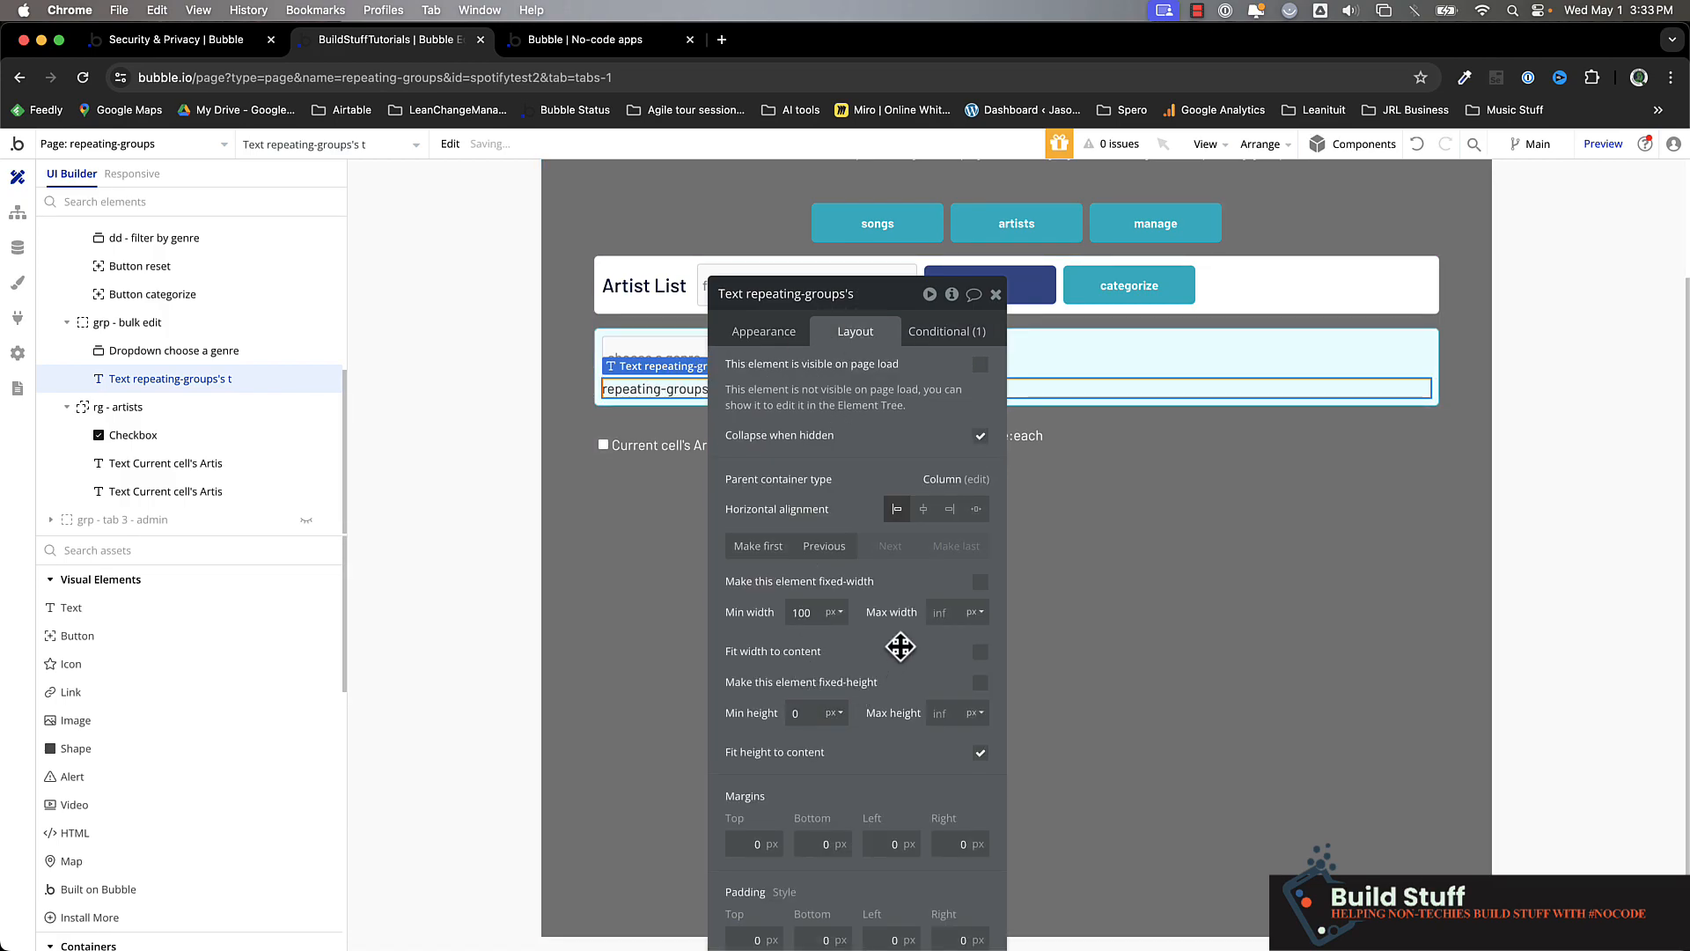
{"action": "left_click_drag", "start_coordinate": [892, 438], "coordinate": [1167, 376]}
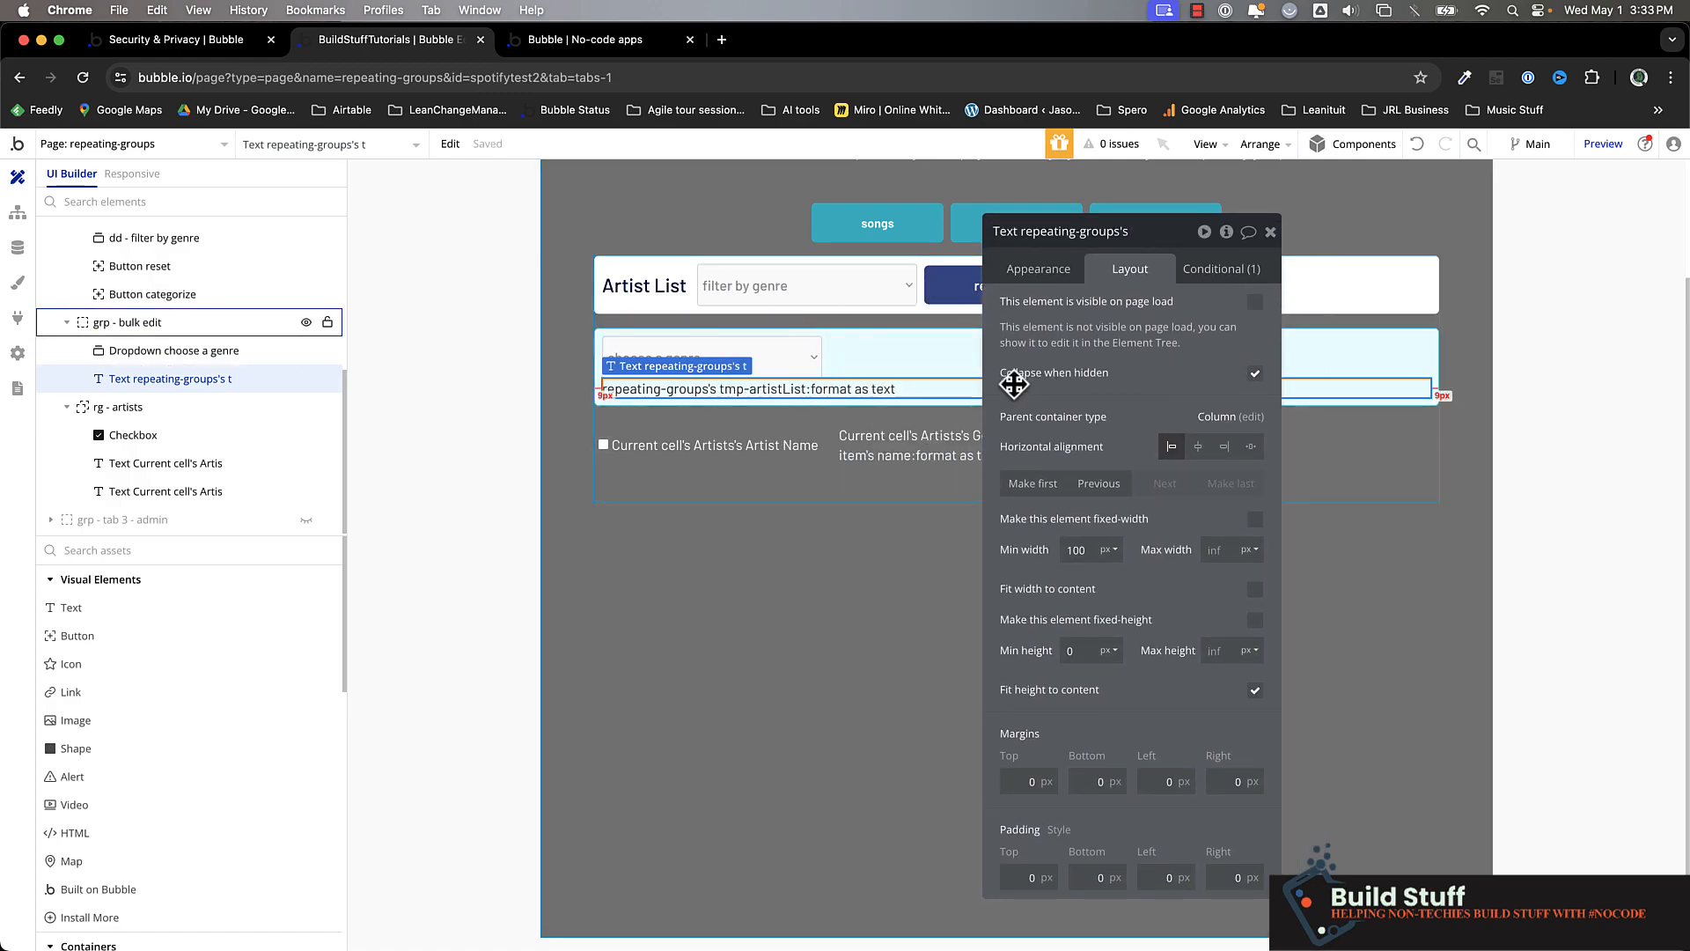
Step: Add a condition to the choose a genre dropdown for when repeating-groups's tmp-artistList:count is 0
{"action": "left_click", "coordinate": [768, 359]}
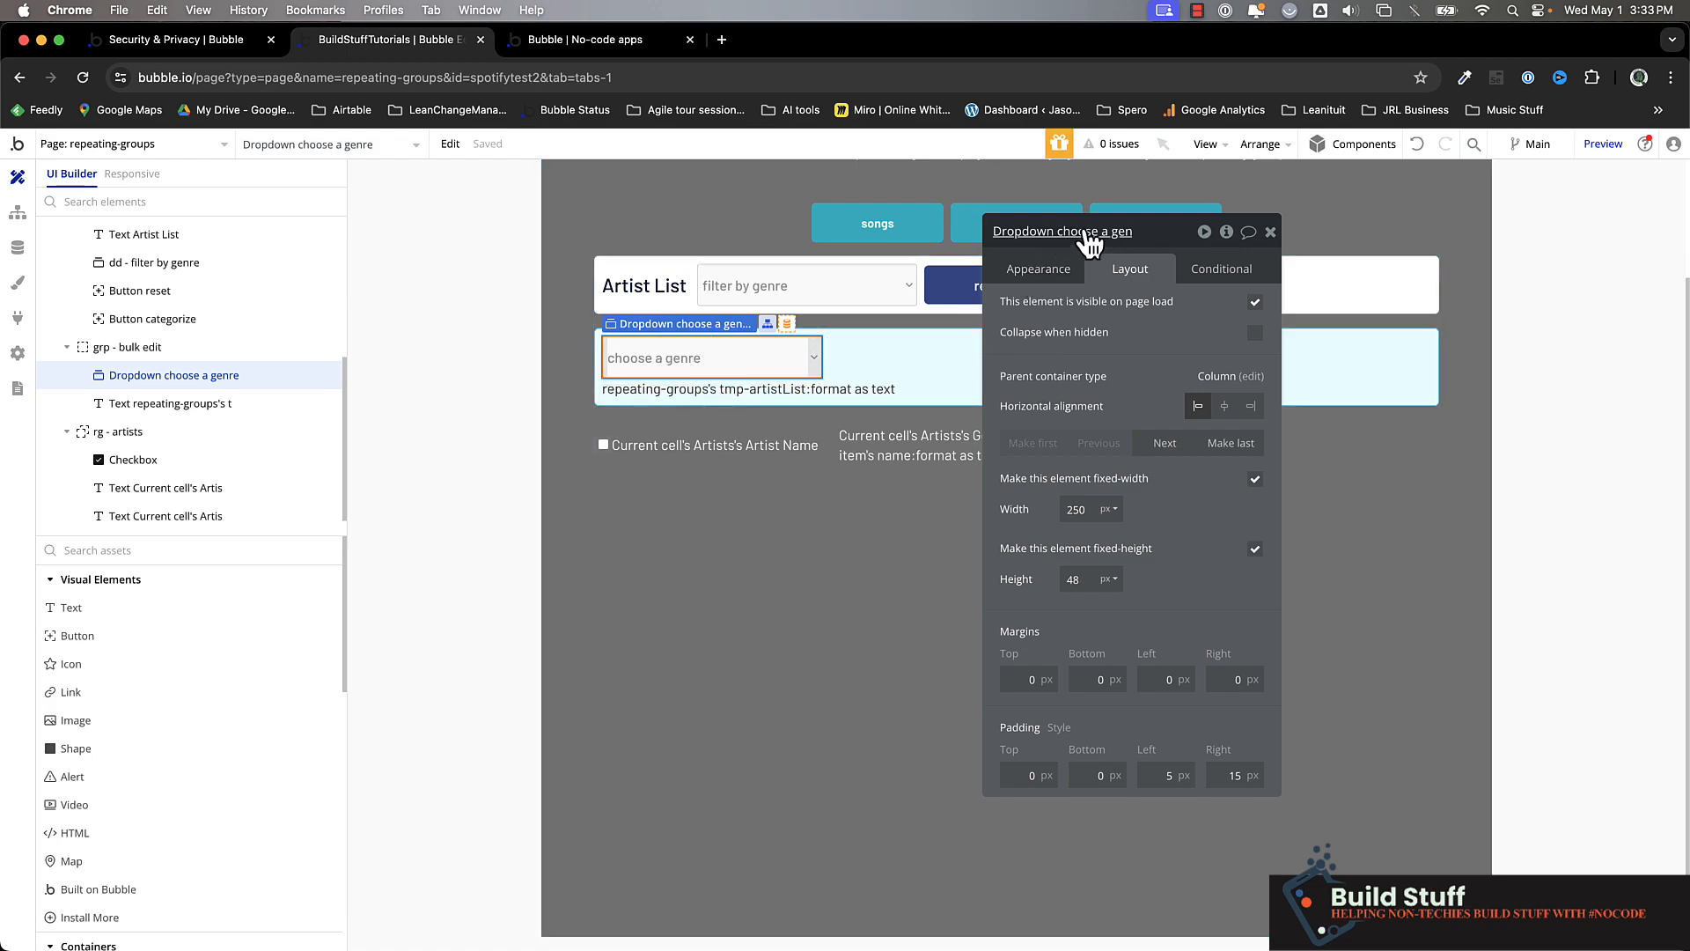
{"action": "left_click", "coordinate": [1221, 273]}
{"action": "left_click", "coordinate": [1094, 547]}
{"action": "left_click", "coordinate": [1065, 562]}
{"action": "type", "text": "rep"}
{"action": "left_click", "coordinate": [1092, 631]}
{"action": "type", "text": "t"}
{"action": "left_click", "coordinate": [1182, 801]}
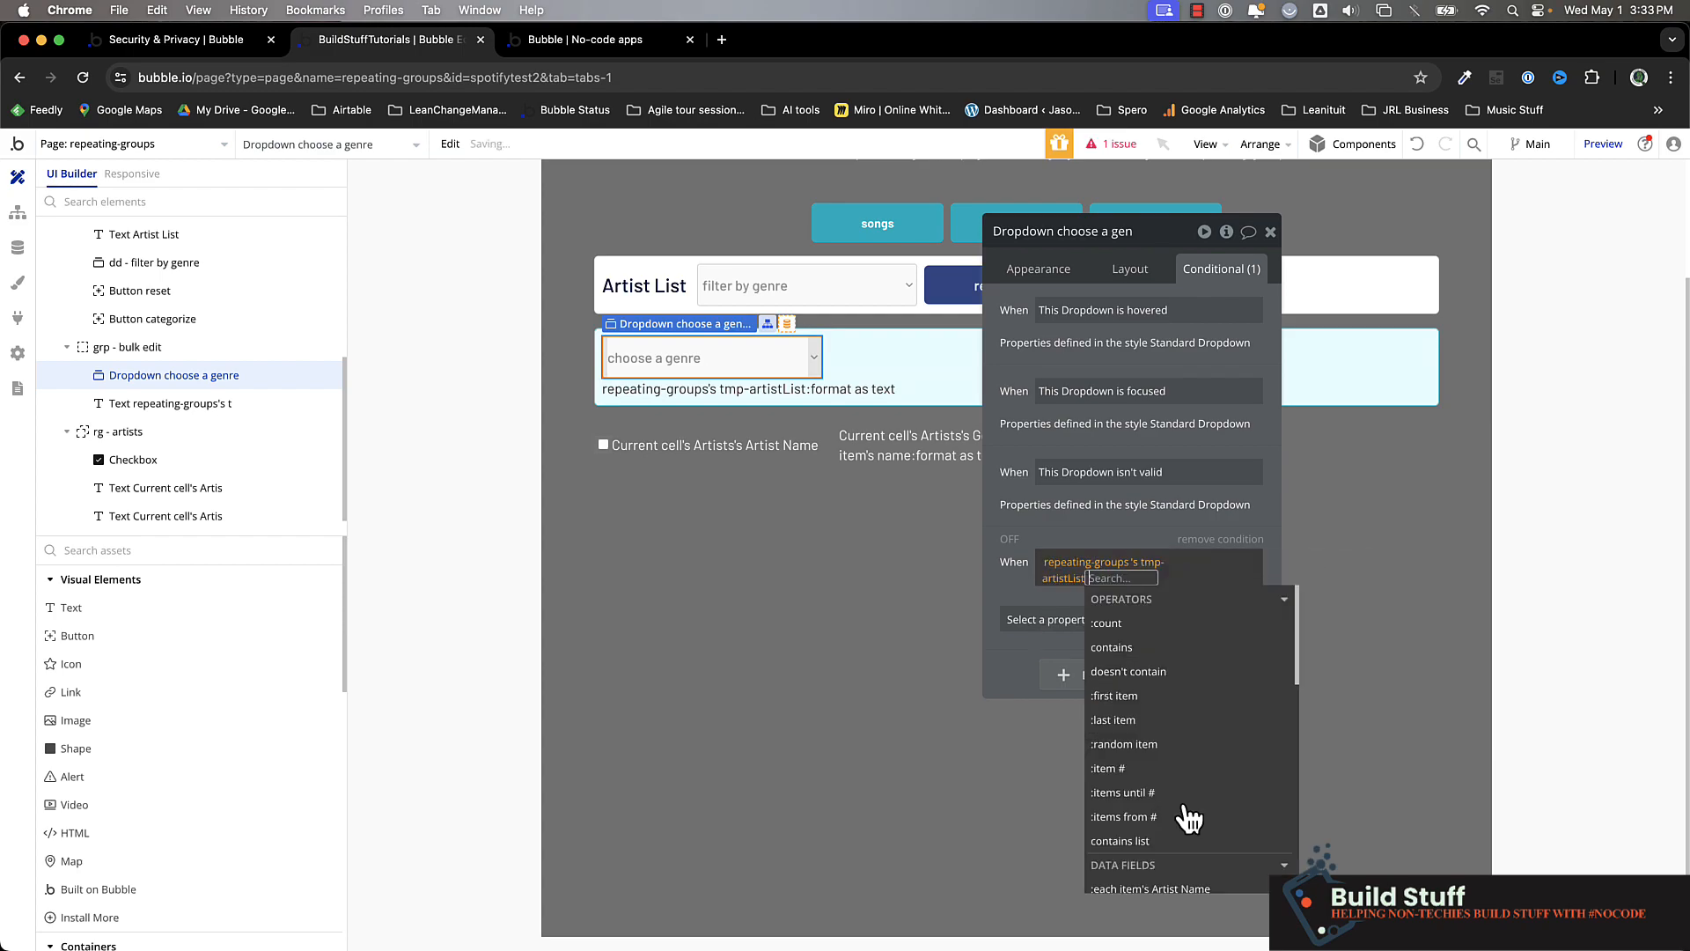
{"action": "left_click", "coordinate": [1105, 622]}
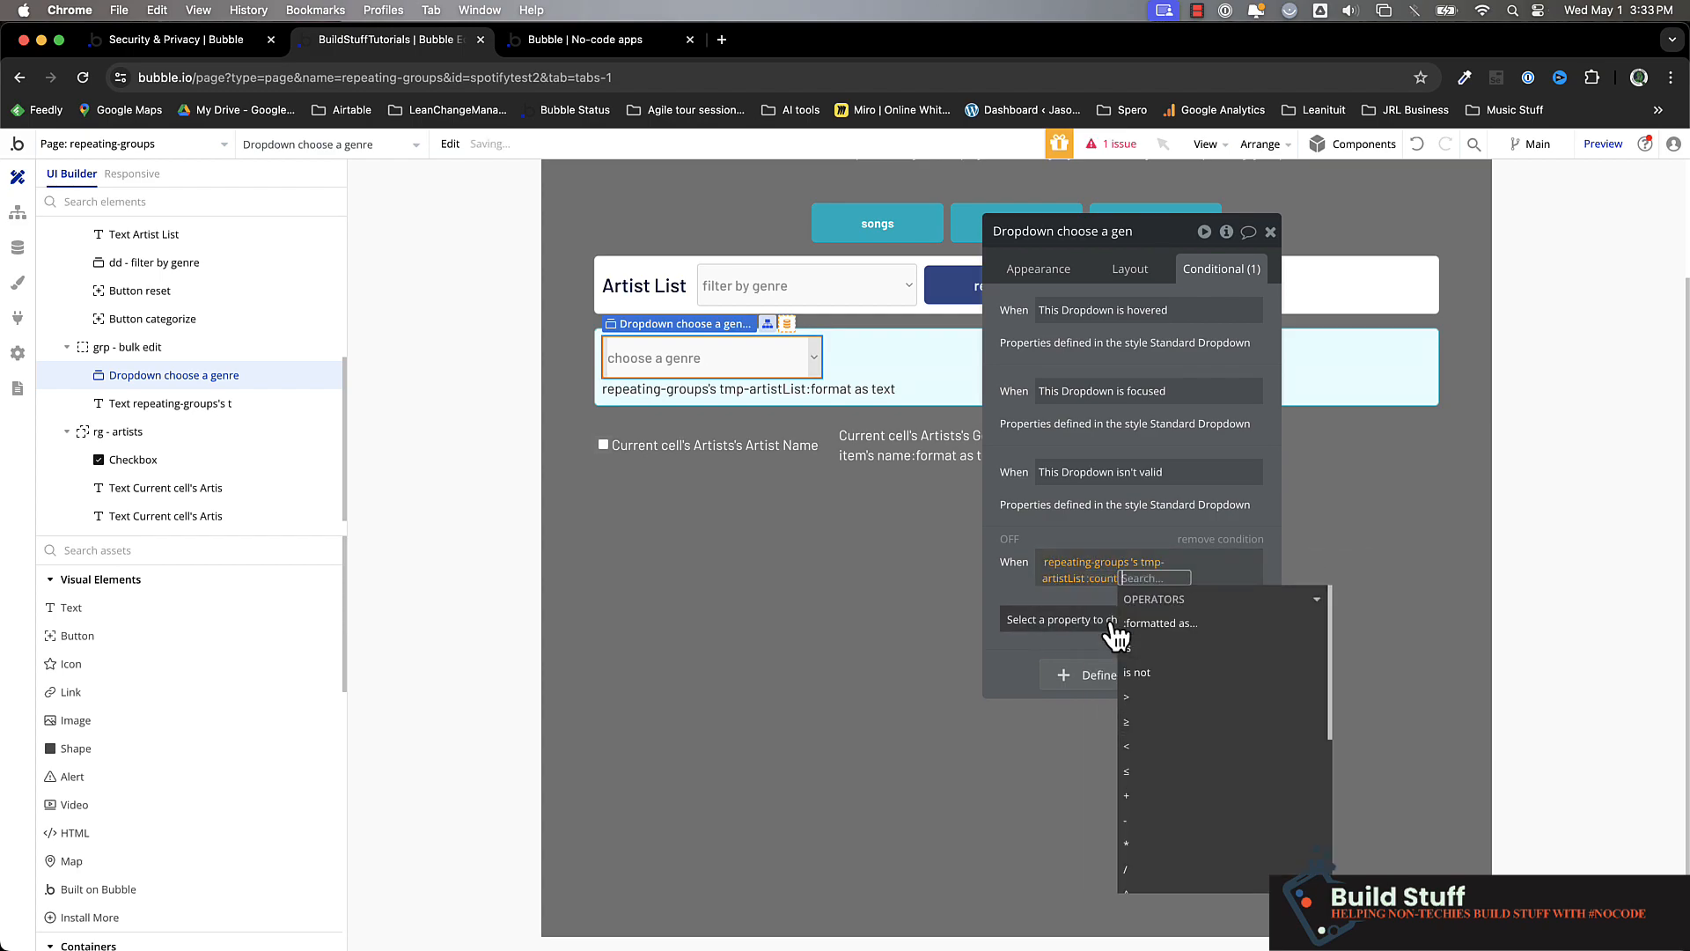
{"action": "left_click", "coordinate": [1116, 632]}
{"action": "type", "text": "0"}
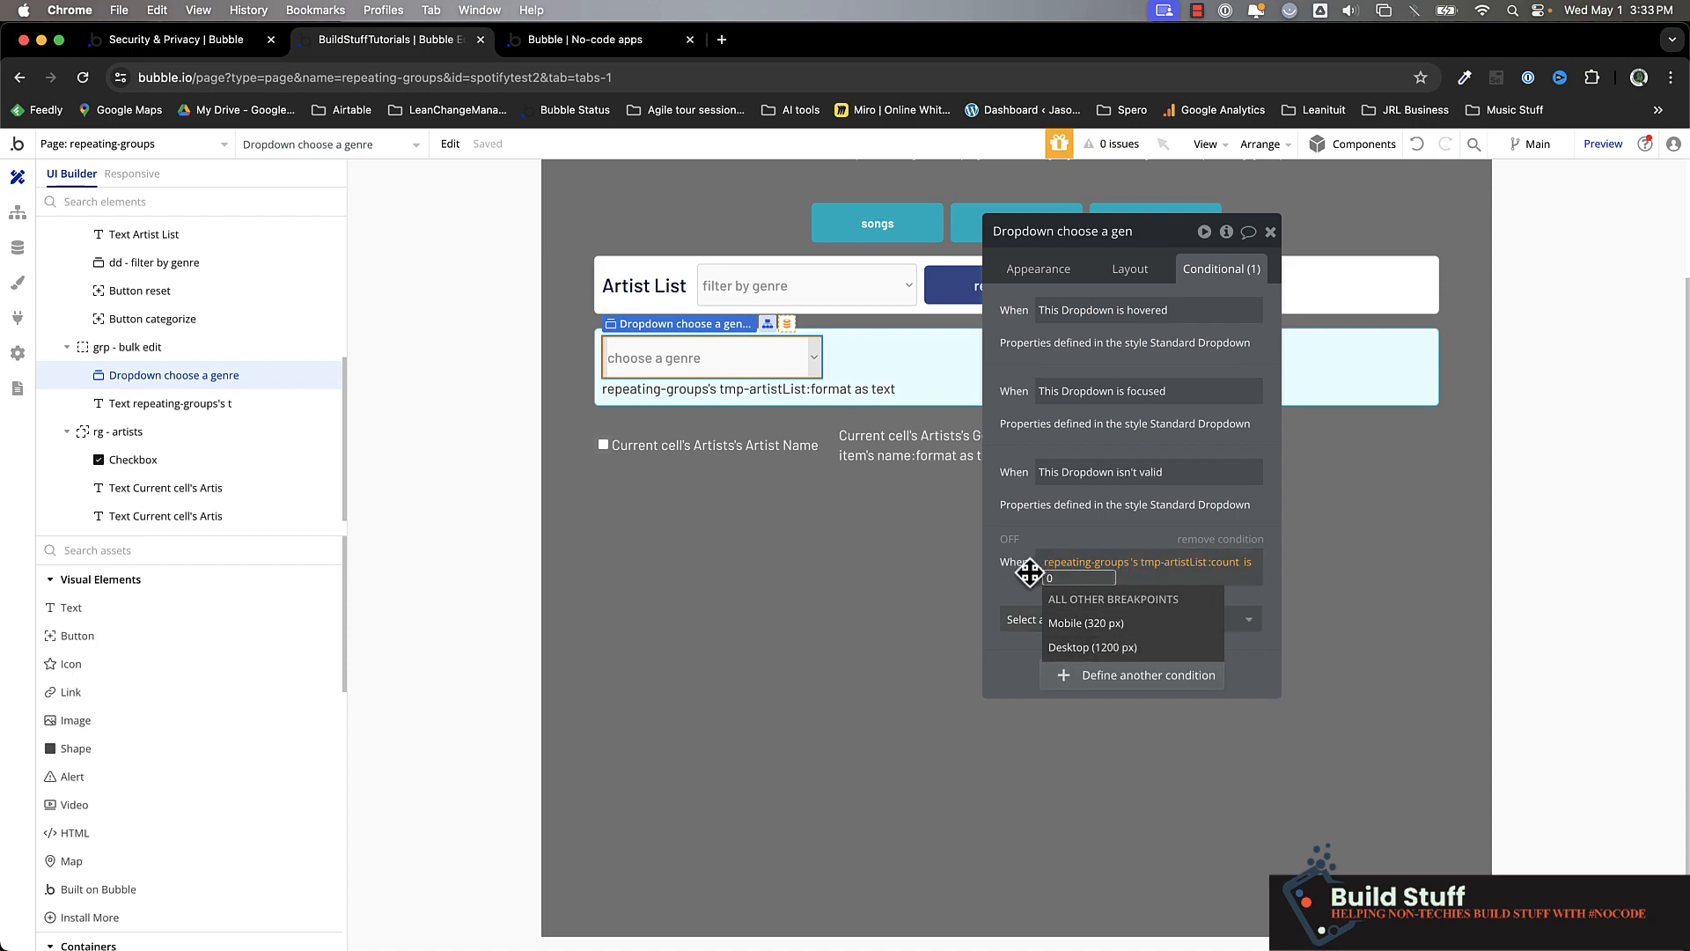
{"action": "left_click", "coordinate": [1019, 579]}
Step: Disable the choose a genre dropdown's input under the zero-count condition
{"action": "left_click", "coordinate": [1033, 605]}
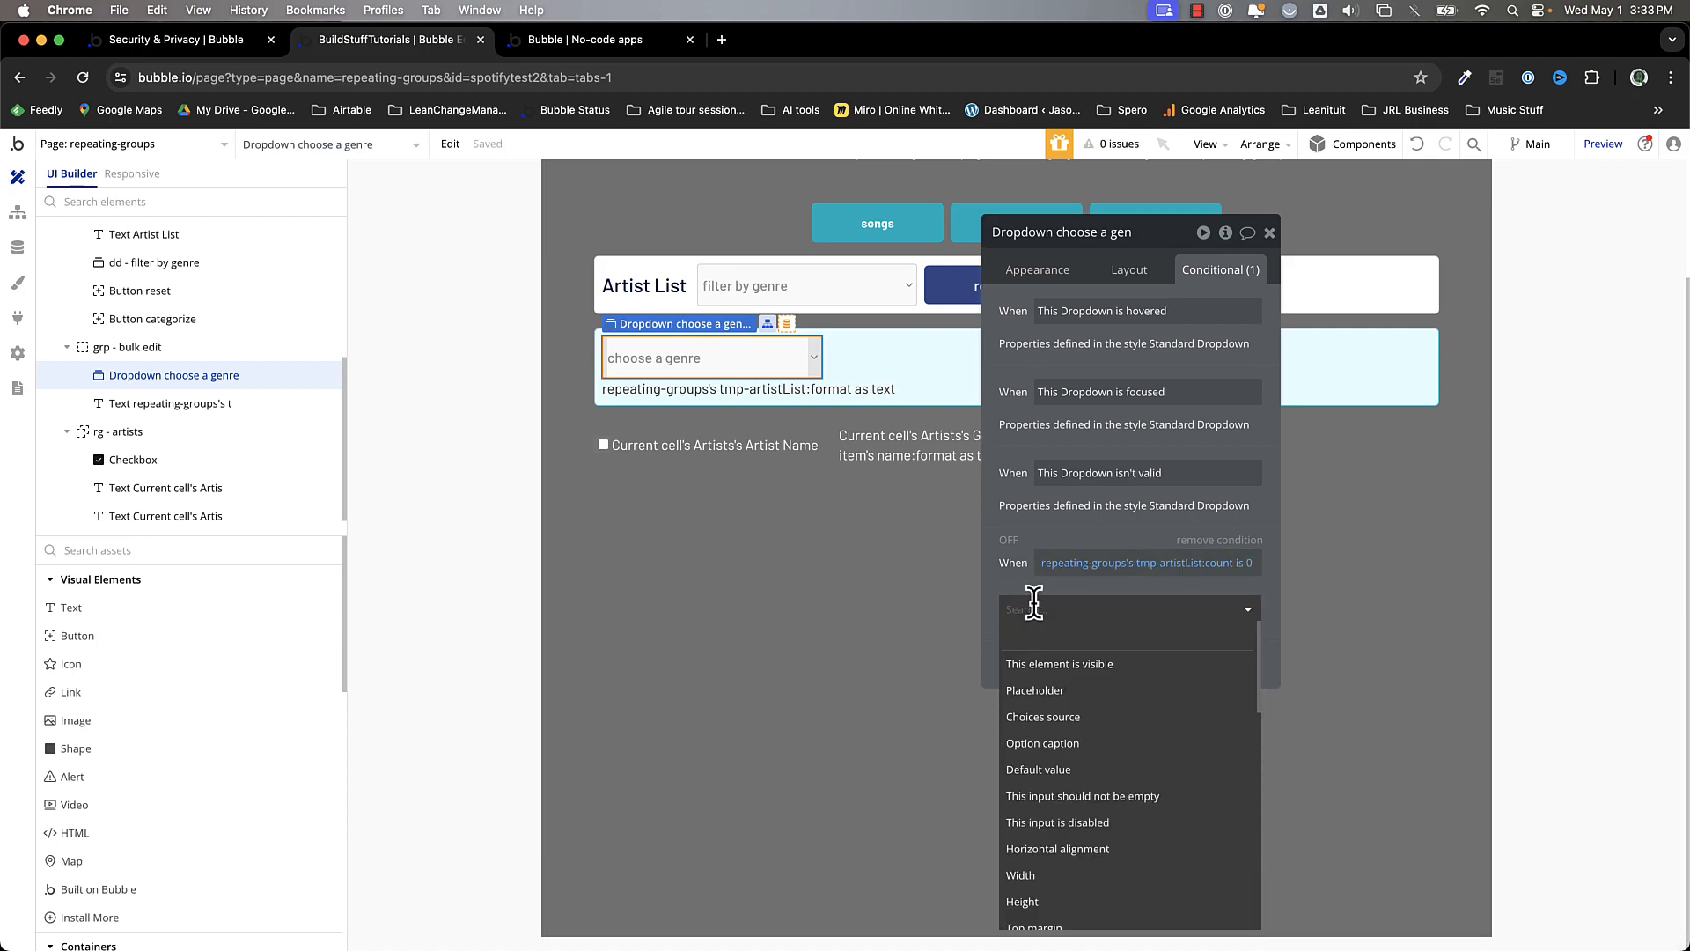
{"action": "left_click", "coordinate": [1079, 824]}
{"action": "left_click", "coordinate": [1238, 606]}
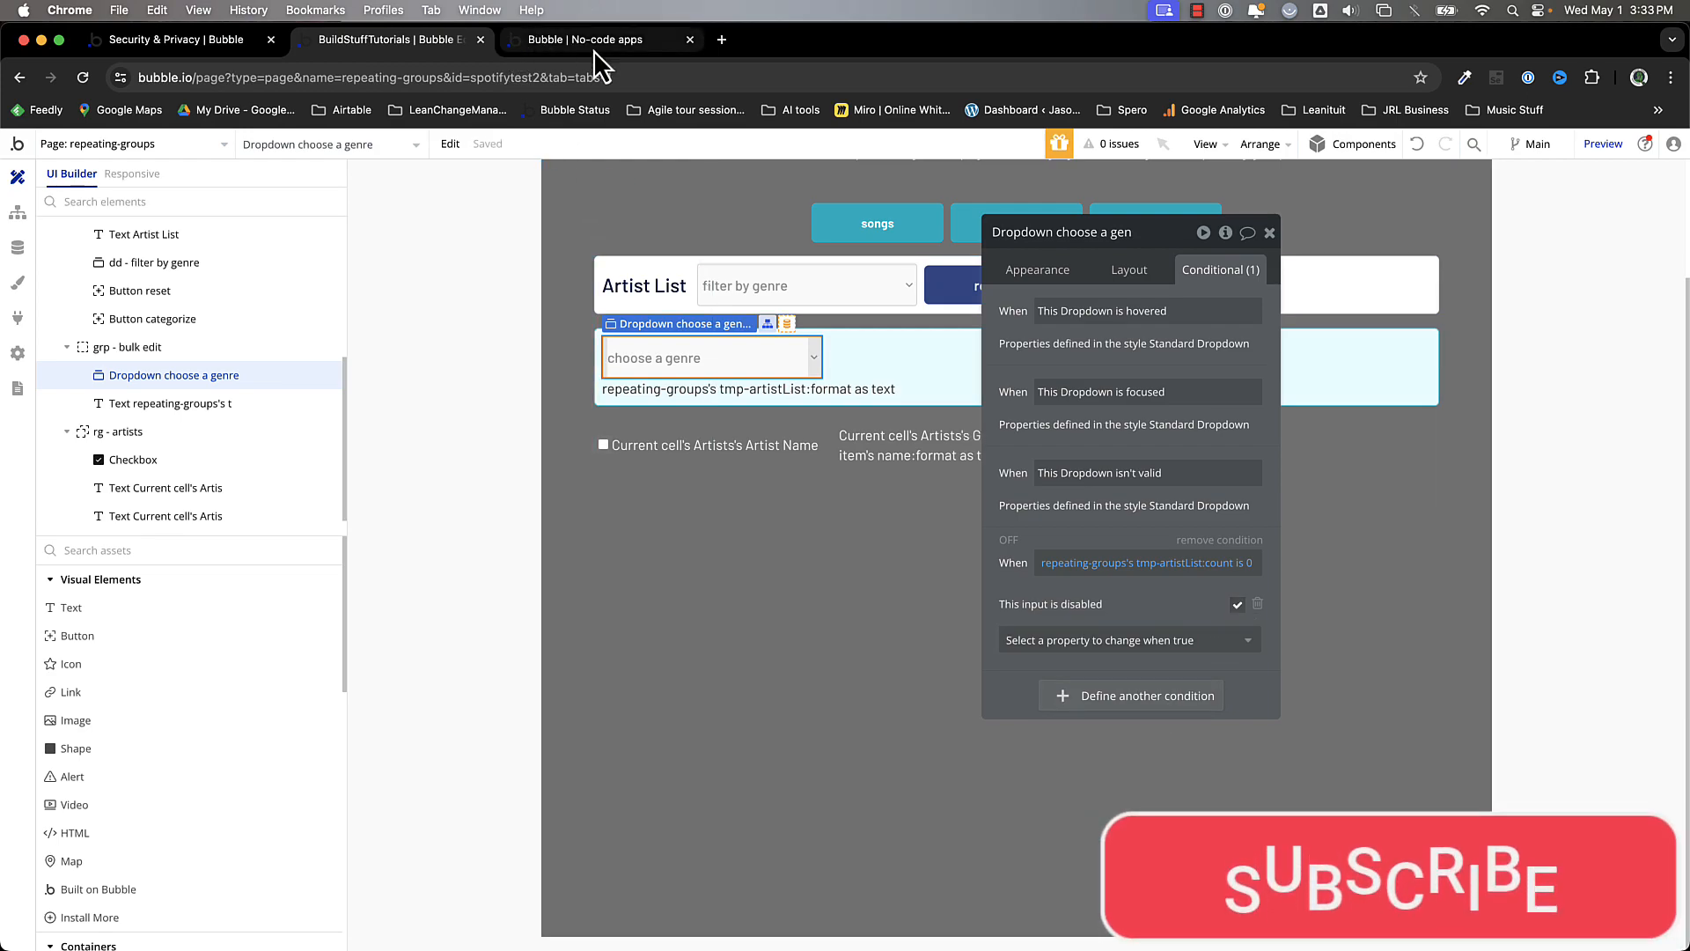
{"action": "left_click", "coordinate": [1152, 704]}
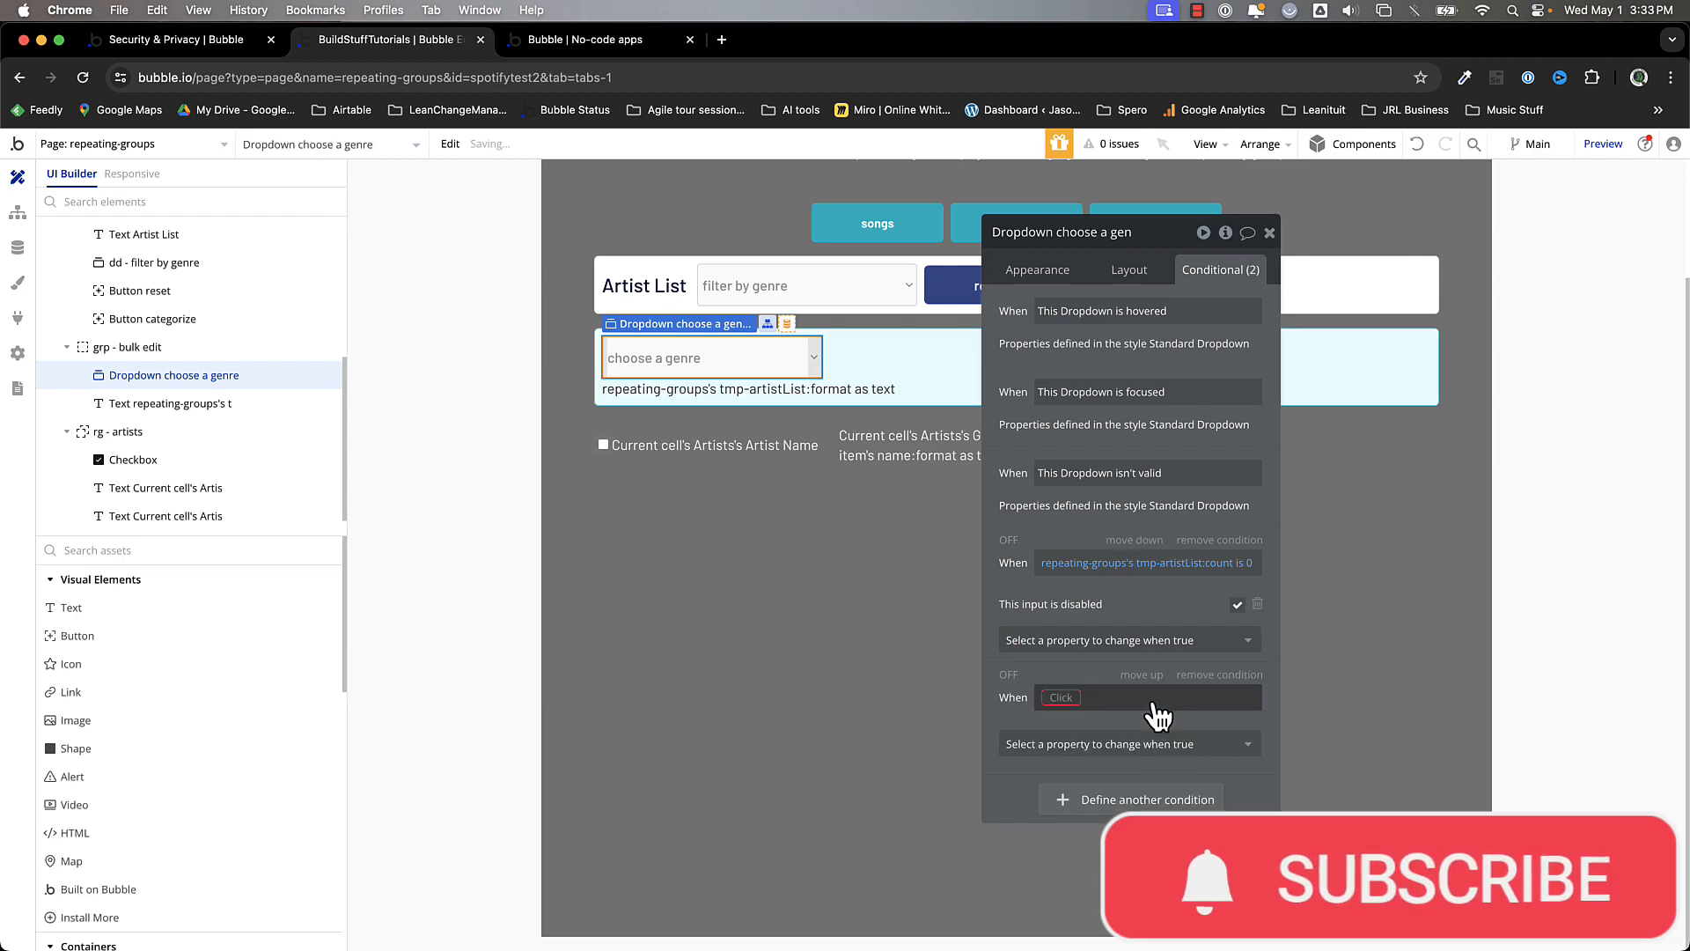
{"action": "left_click", "coordinate": [1062, 698]}
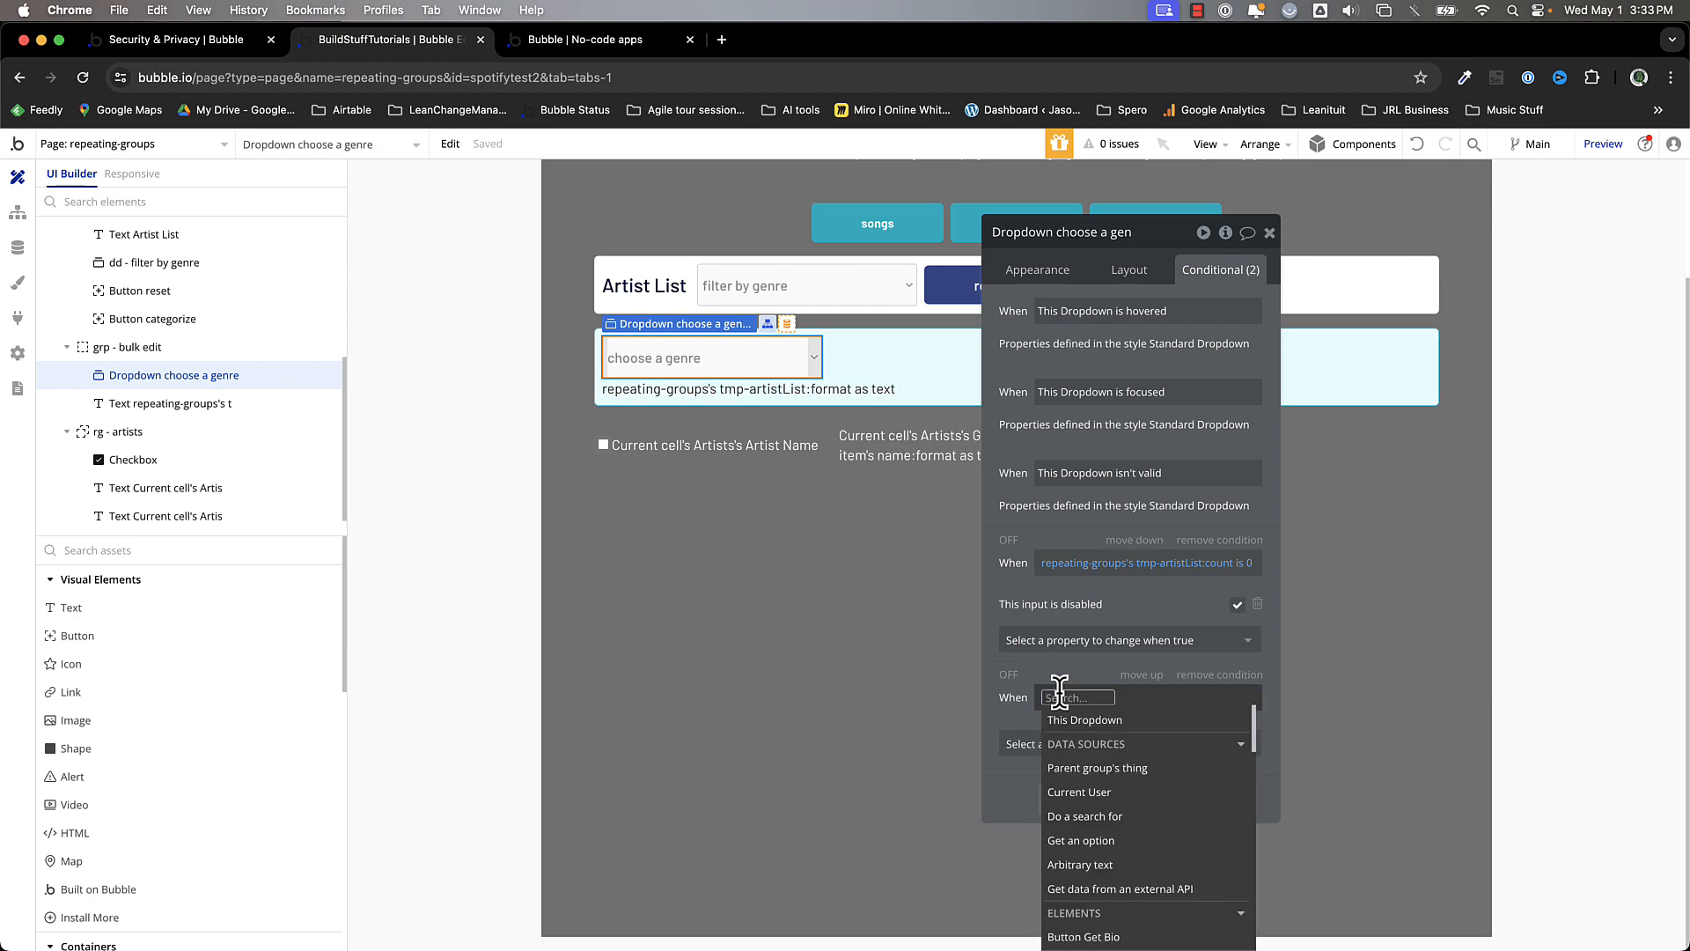
{"action": "left_click", "coordinate": [1062, 666]}
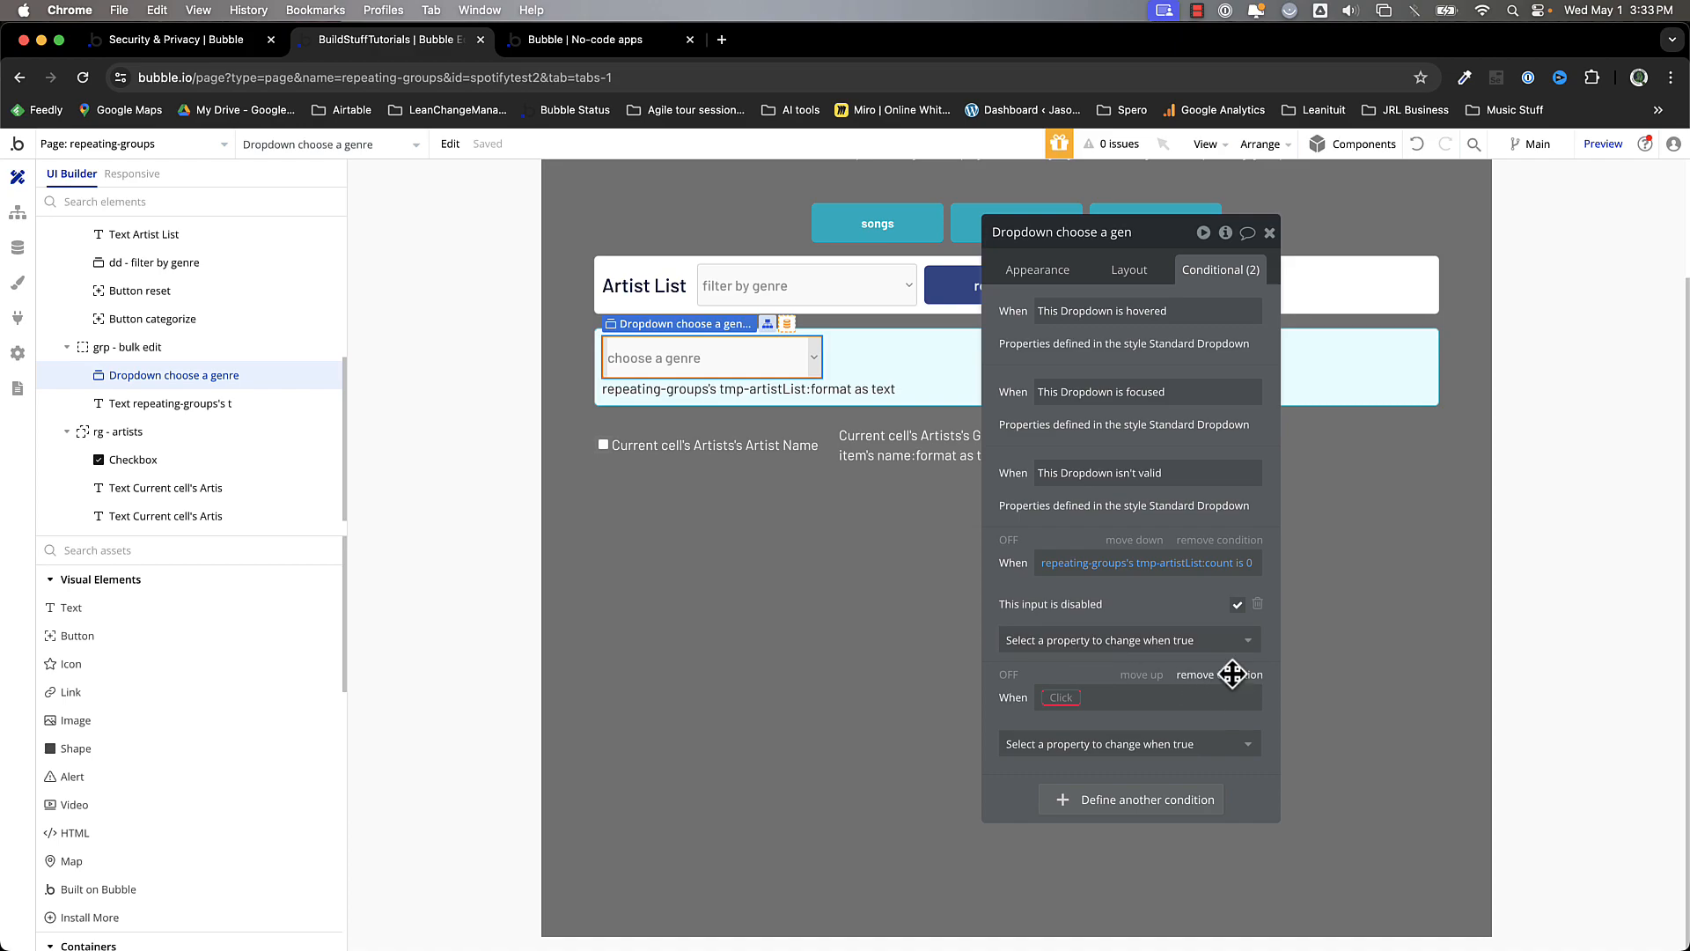
{"action": "left_click", "coordinate": [1228, 674]}
Step: Add a placeholder reading "select an artist first..." to the dropdown's zero-count condition
{"action": "left_click", "coordinate": [1096, 643]}
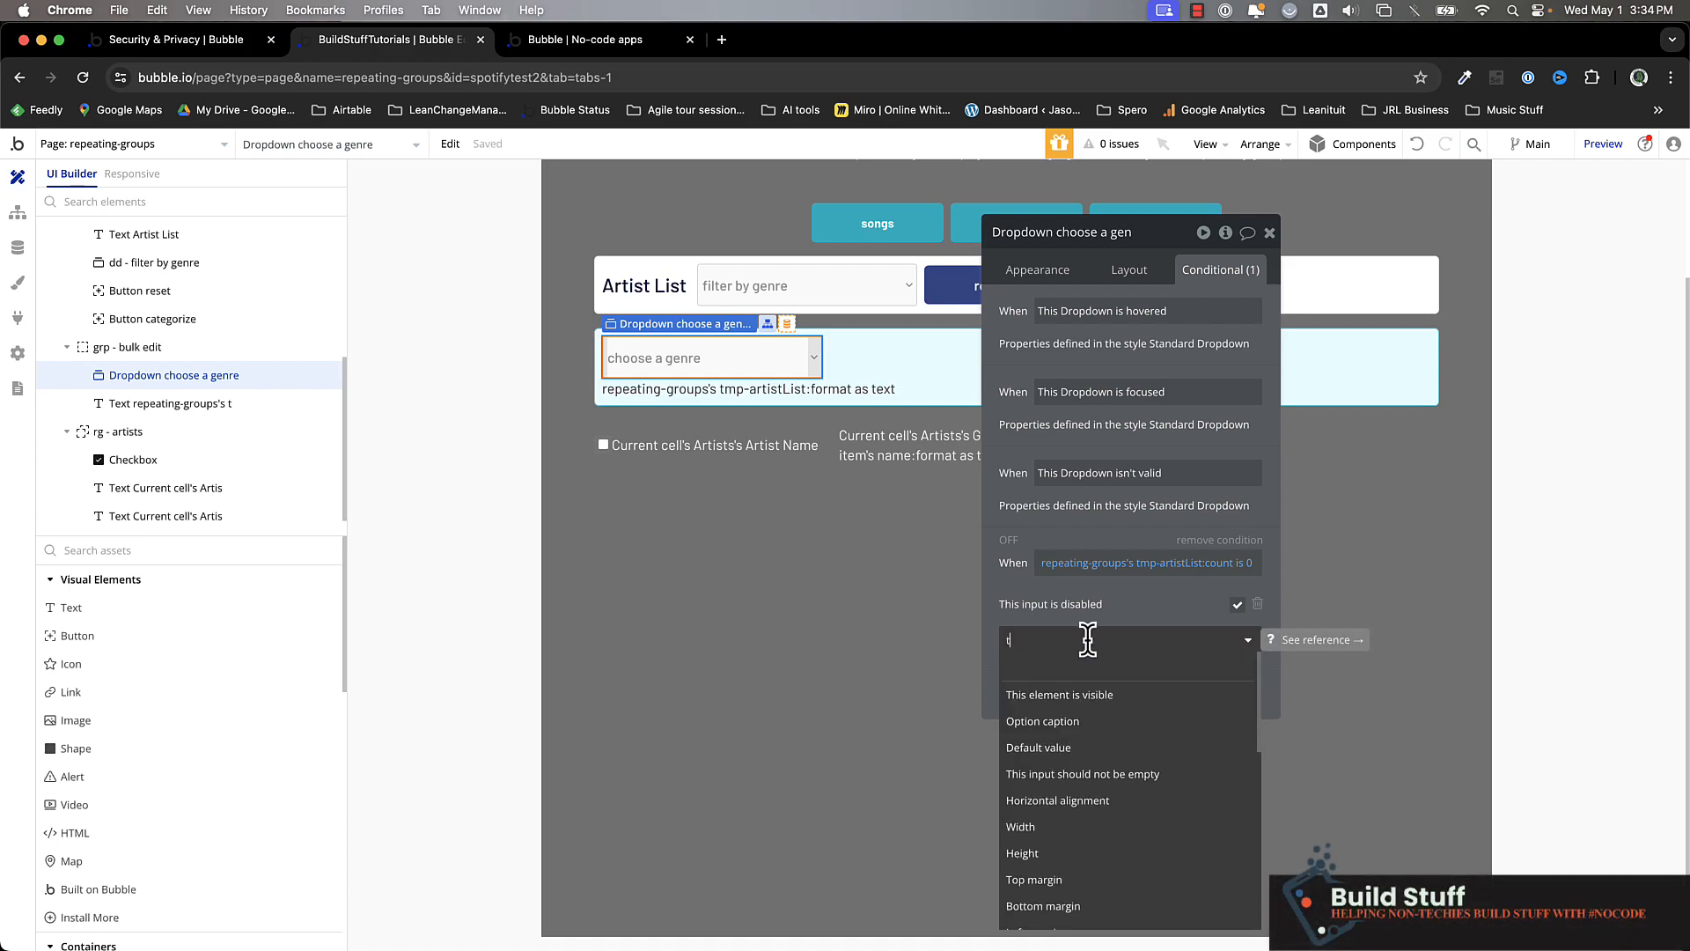
{"action": "left_click", "coordinate": [1066, 722]}
{"action": "left_click", "coordinate": [1166, 608]}
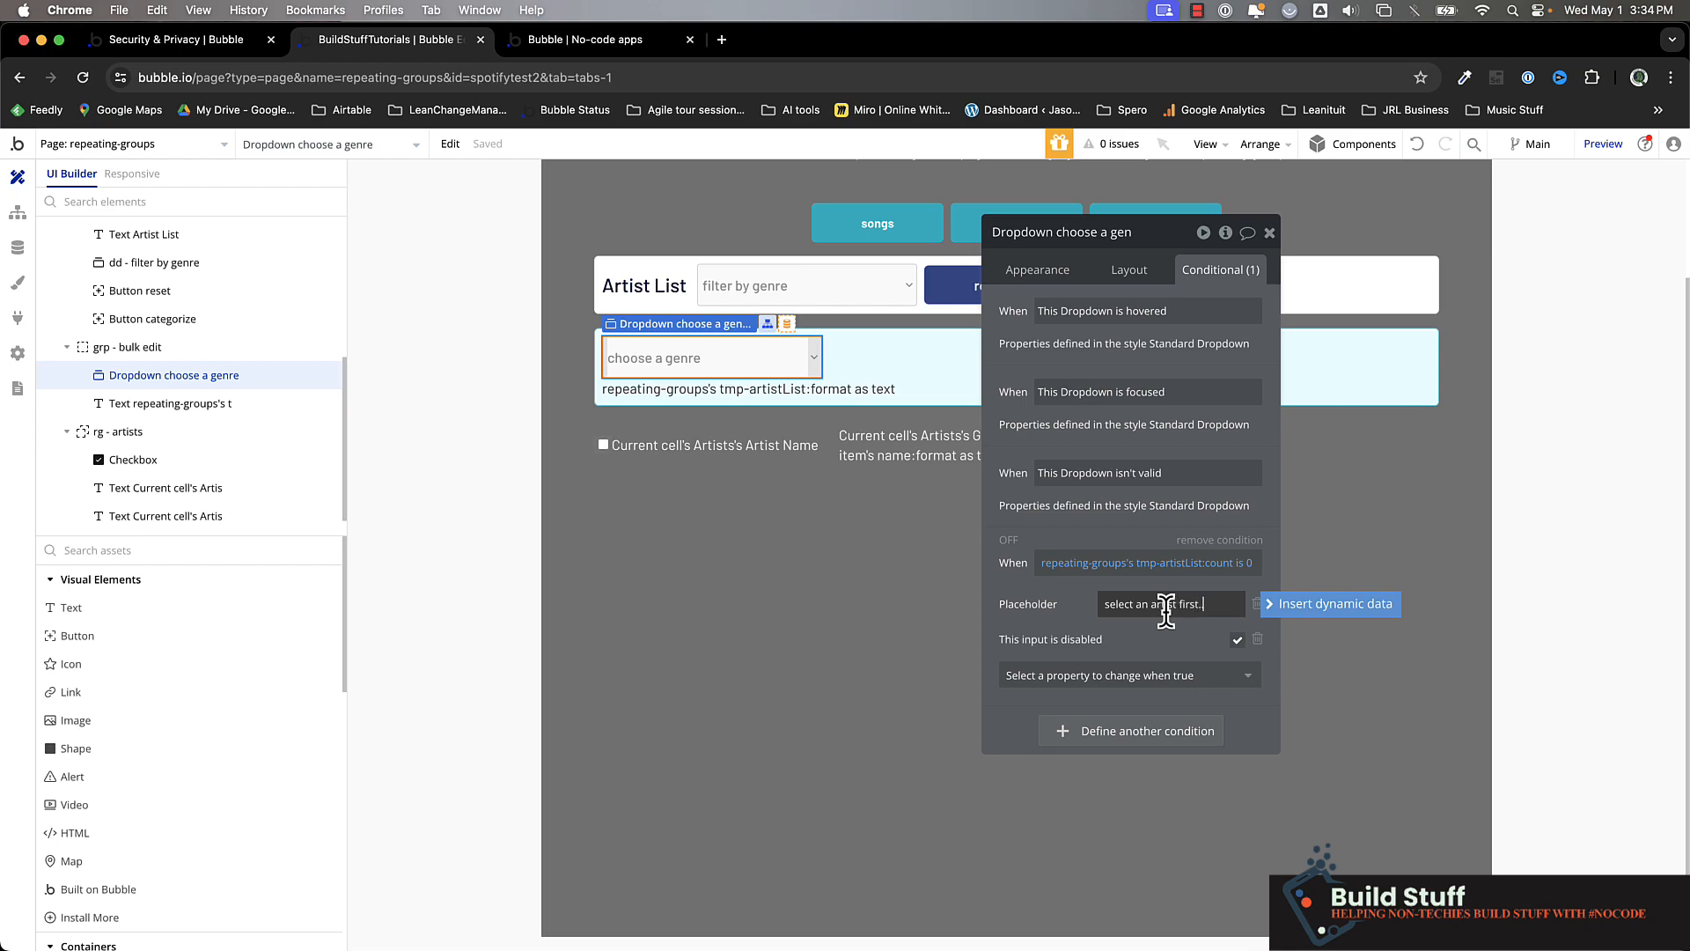
{"action": "left_click", "coordinate": [1051, 616]}
Step: Test bulk editing in the refreshed app preview by selecting AC/DC and Clever Weapon and choosing the rock genre
{"action": "left_click", "coordinate": [616, 51]}
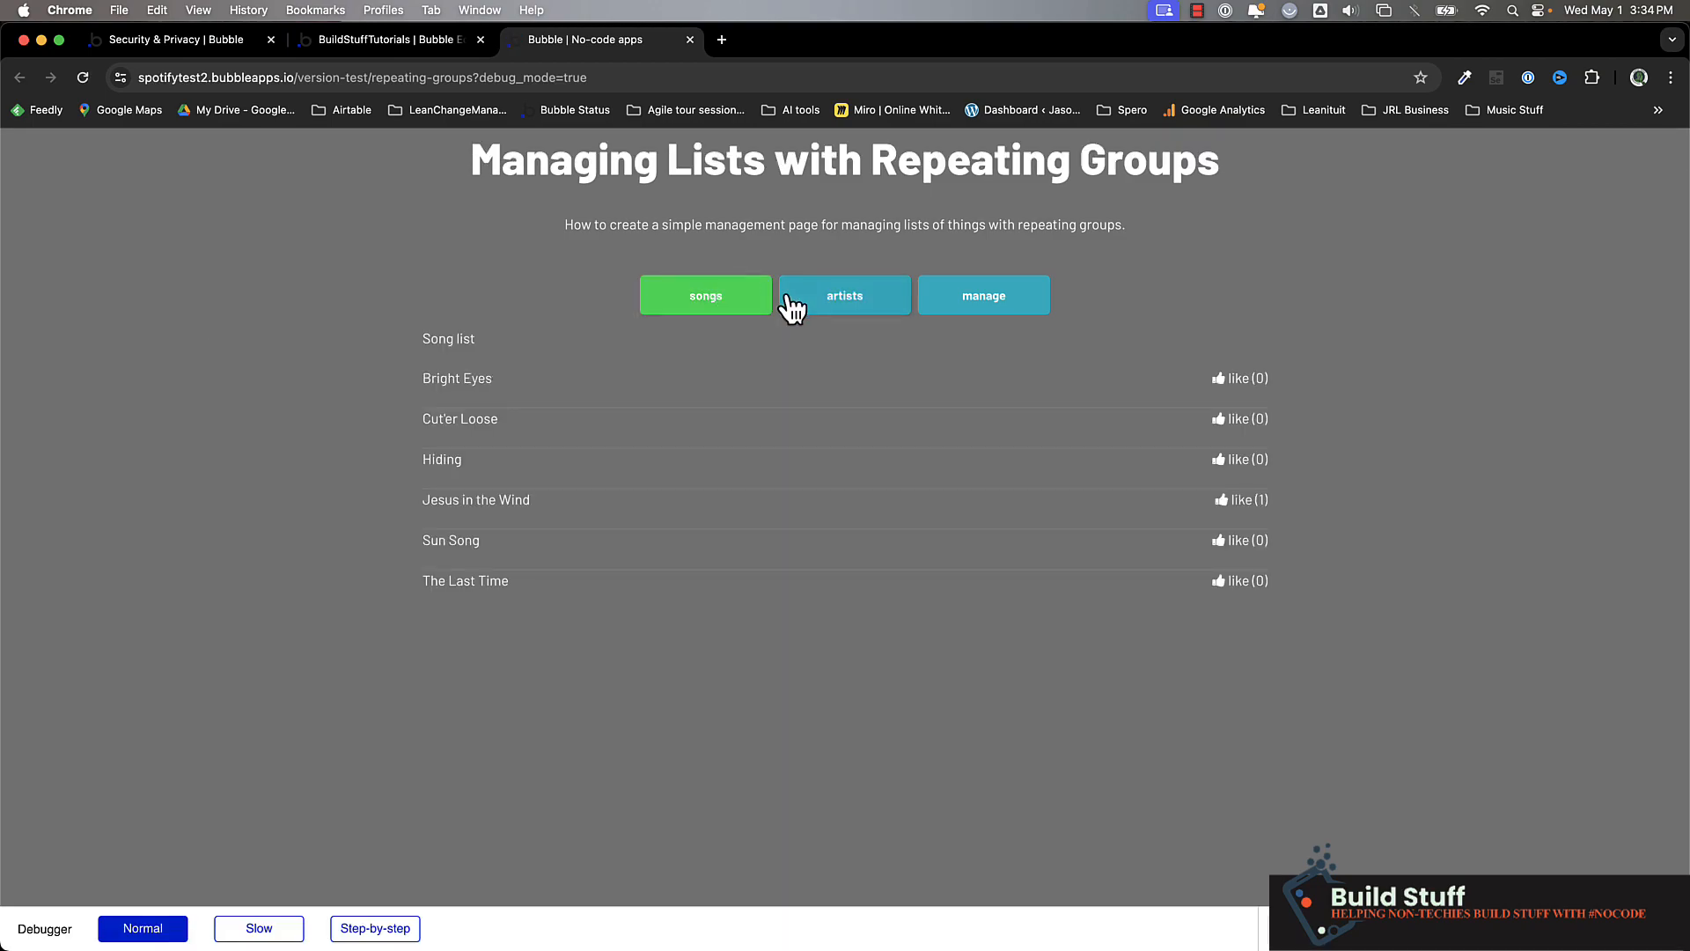
{"action": "left_click", "coordinate": [875, 309]}
{"action": "left_click", "coordinate": [986, 378]}
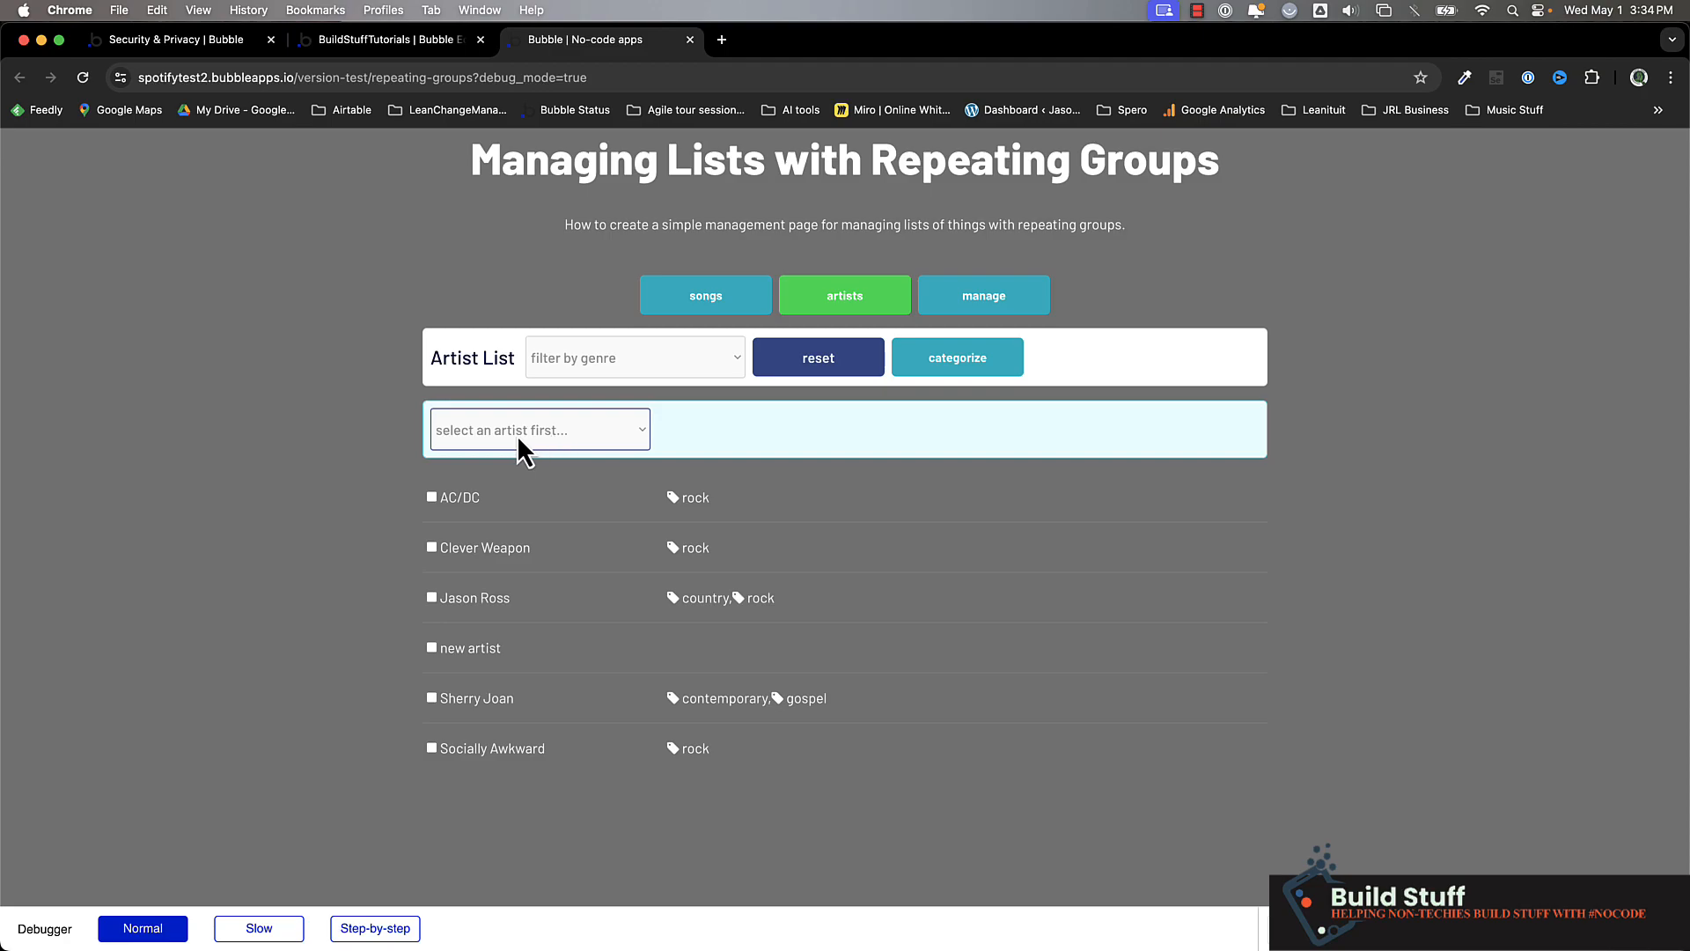
{"action": "left_click", "coordinate": [432, 499]}
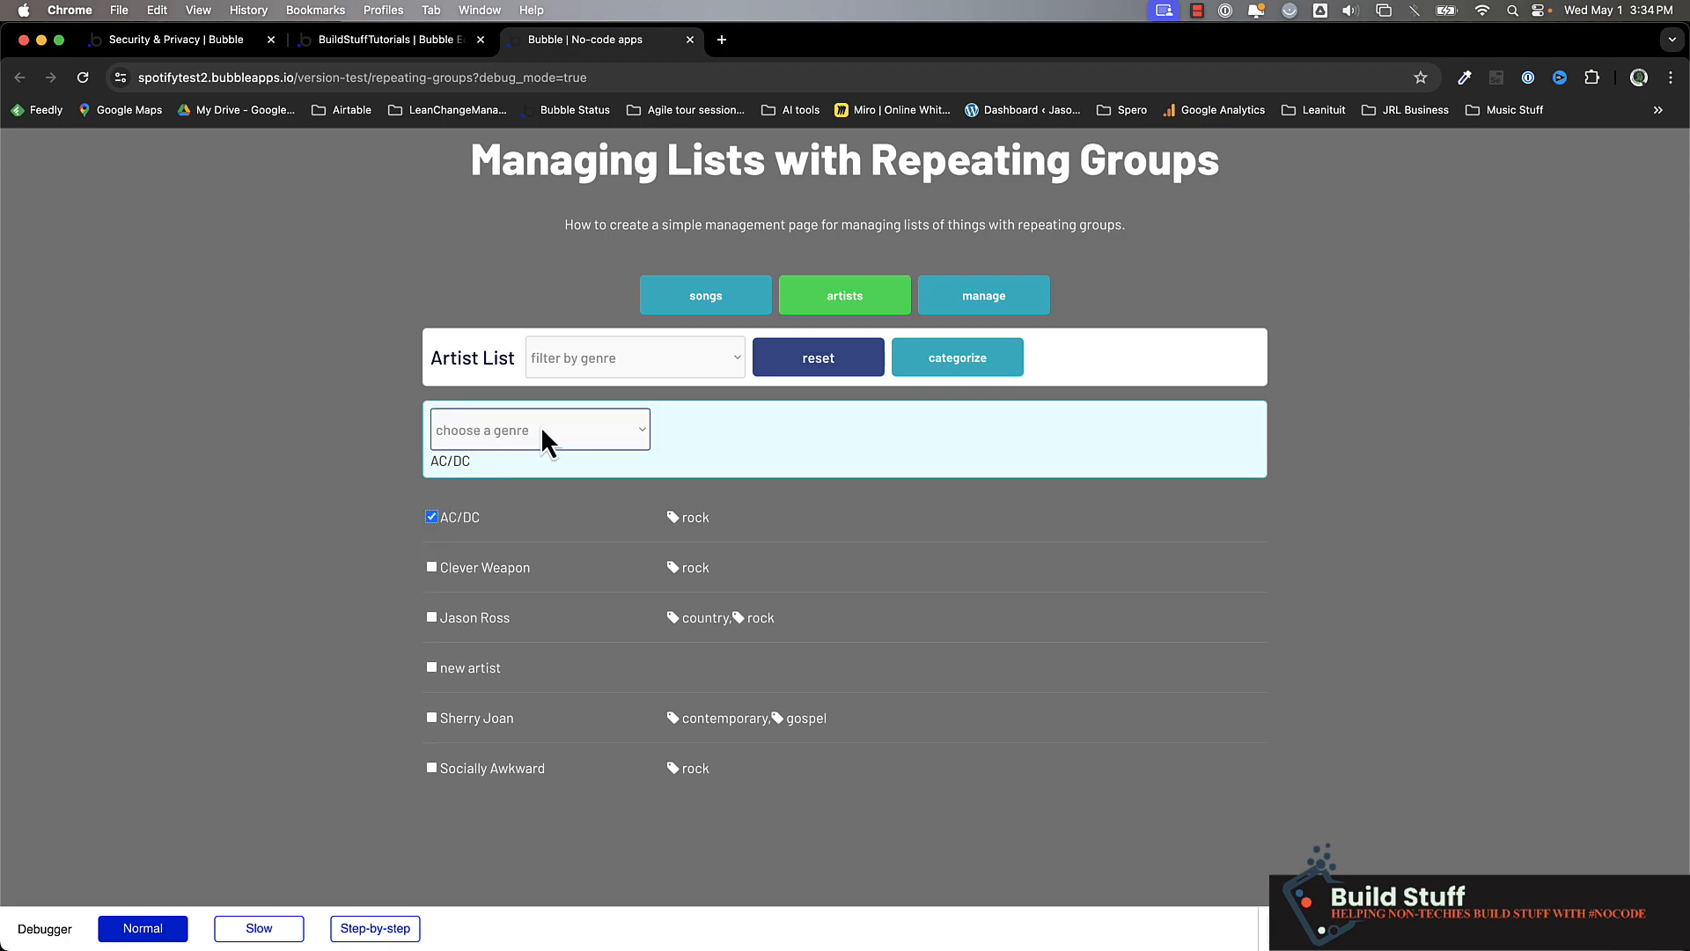
{"action": "left_click", "coordinate": [431, 567]}
{"action": "left_click", "coordinate": [560, 436]}
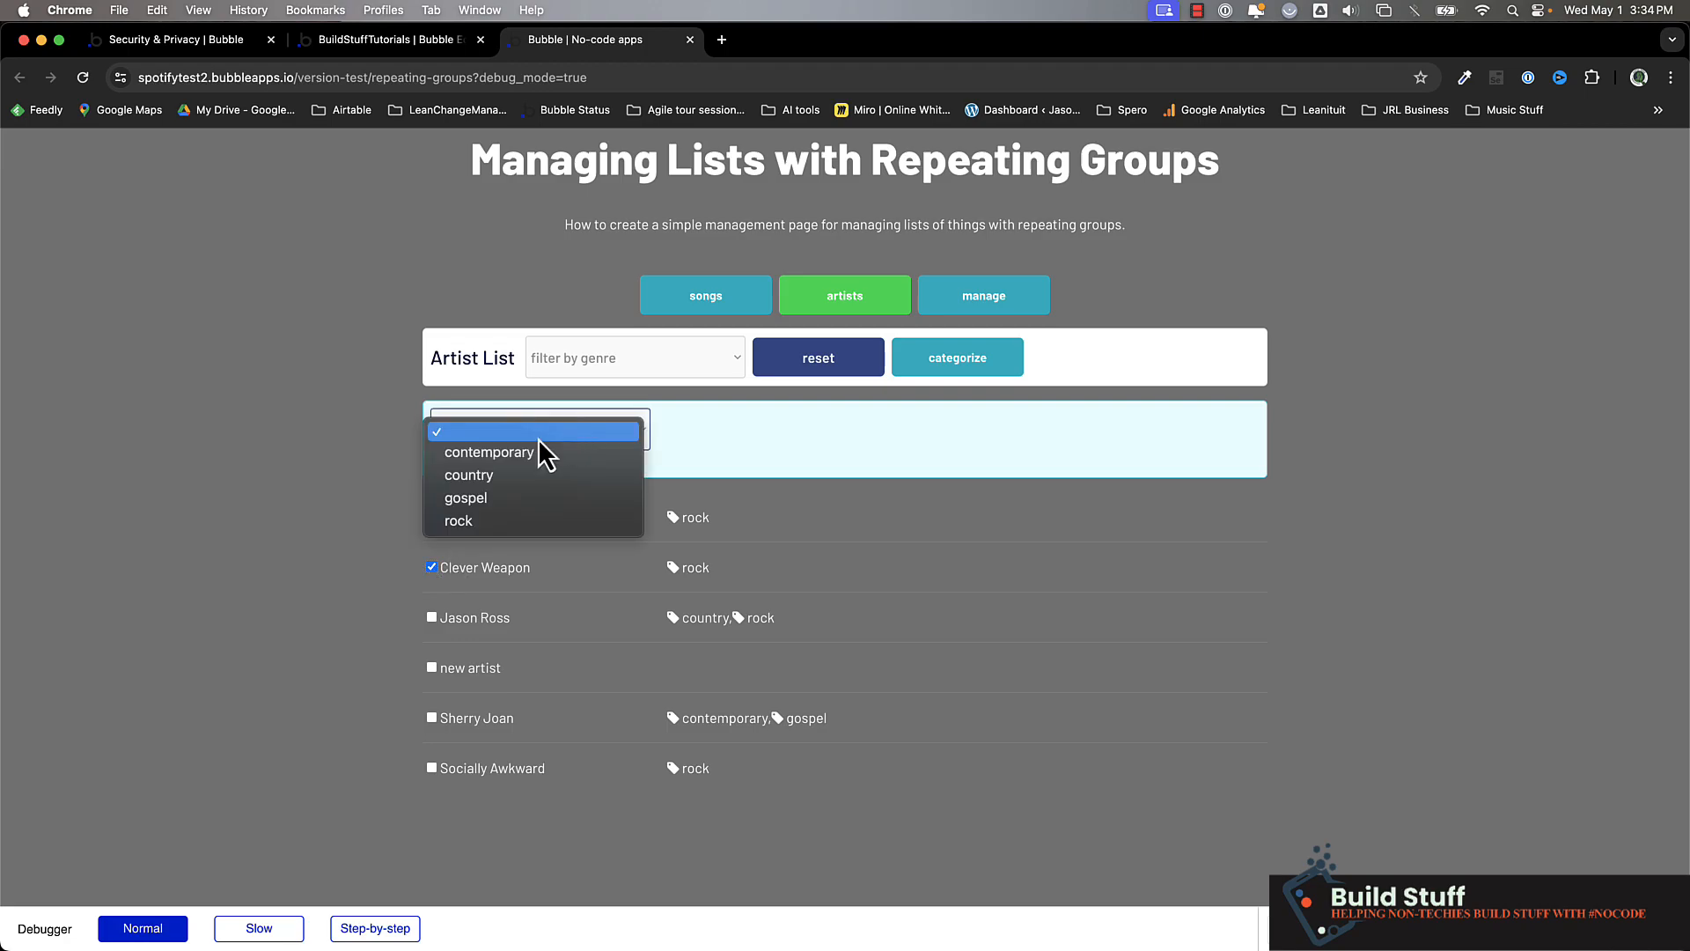
{"action": "left_click", "coordinate": [469, 520]}
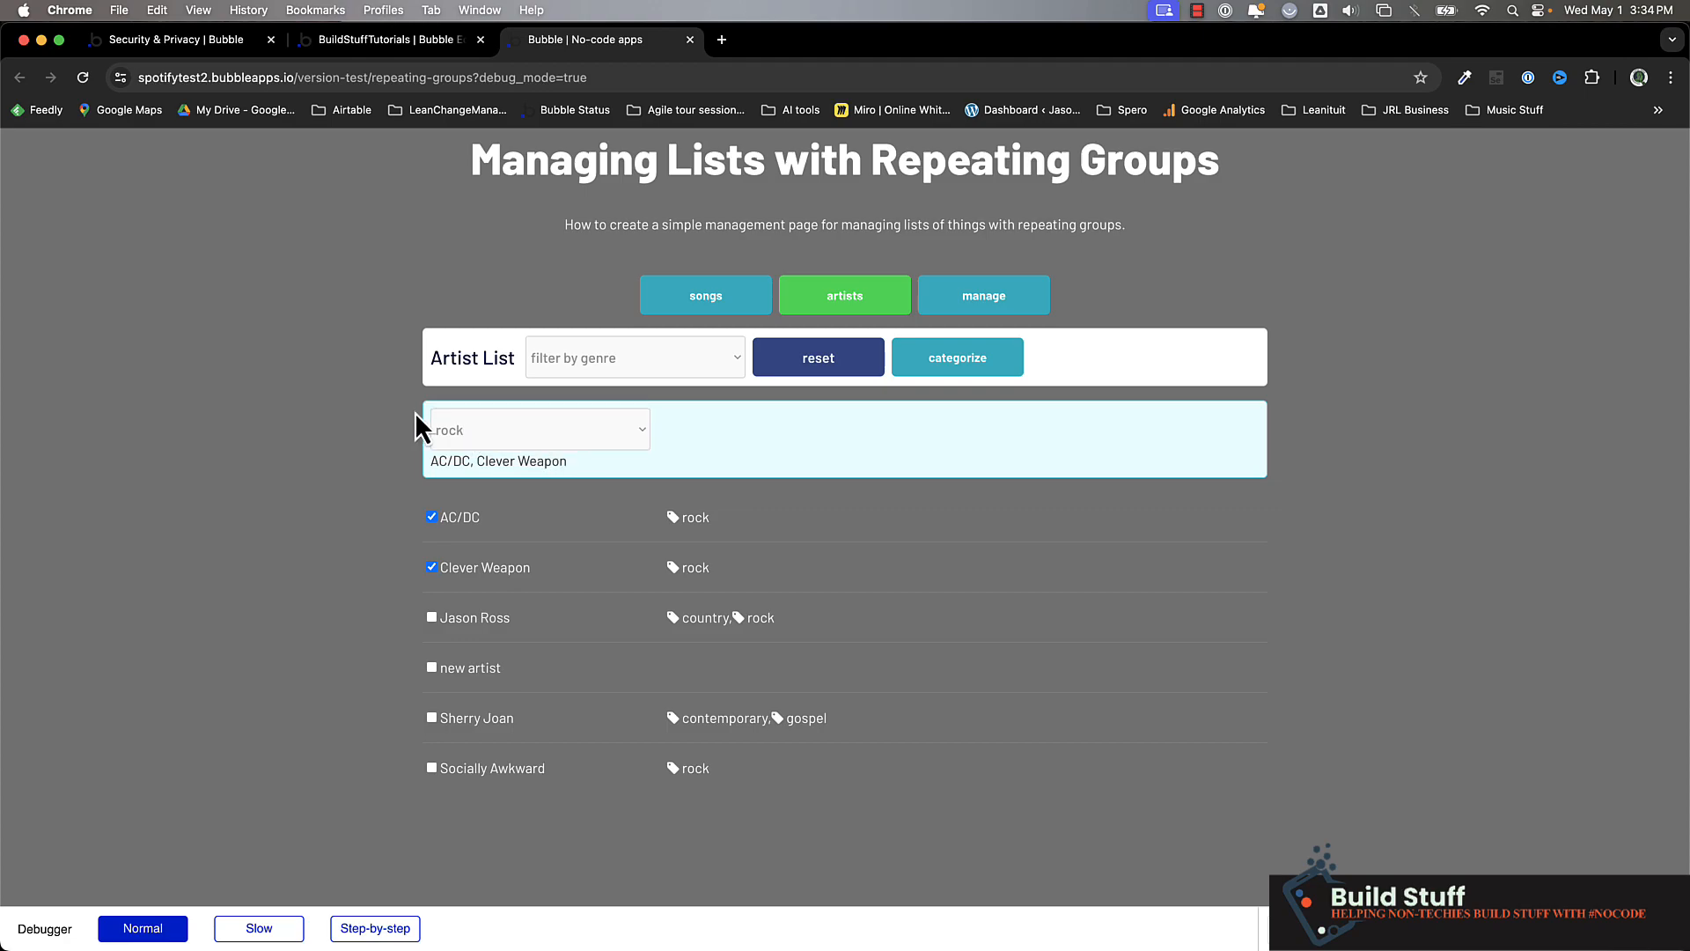
Step: Return to the page design, remove the selected-artists text from grp - bulk edit, and change the group's container layout to Row
{"action": "key", "text": "ctrl+shift+Tab"}
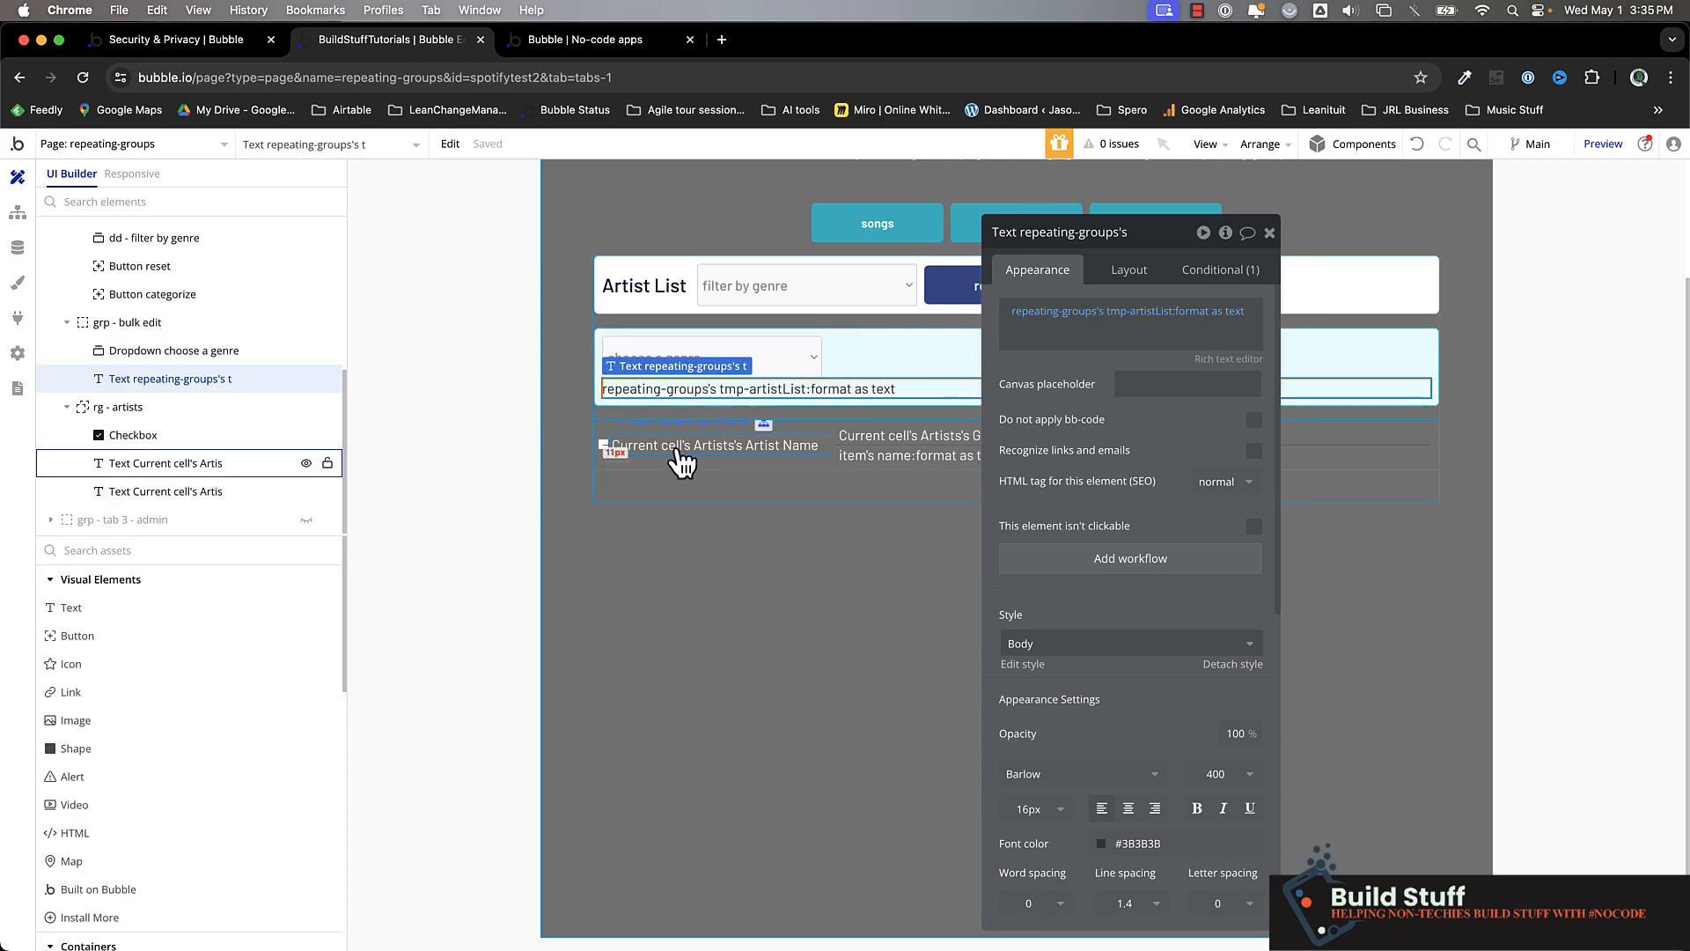
{"action": "key", "text": "Delete"}
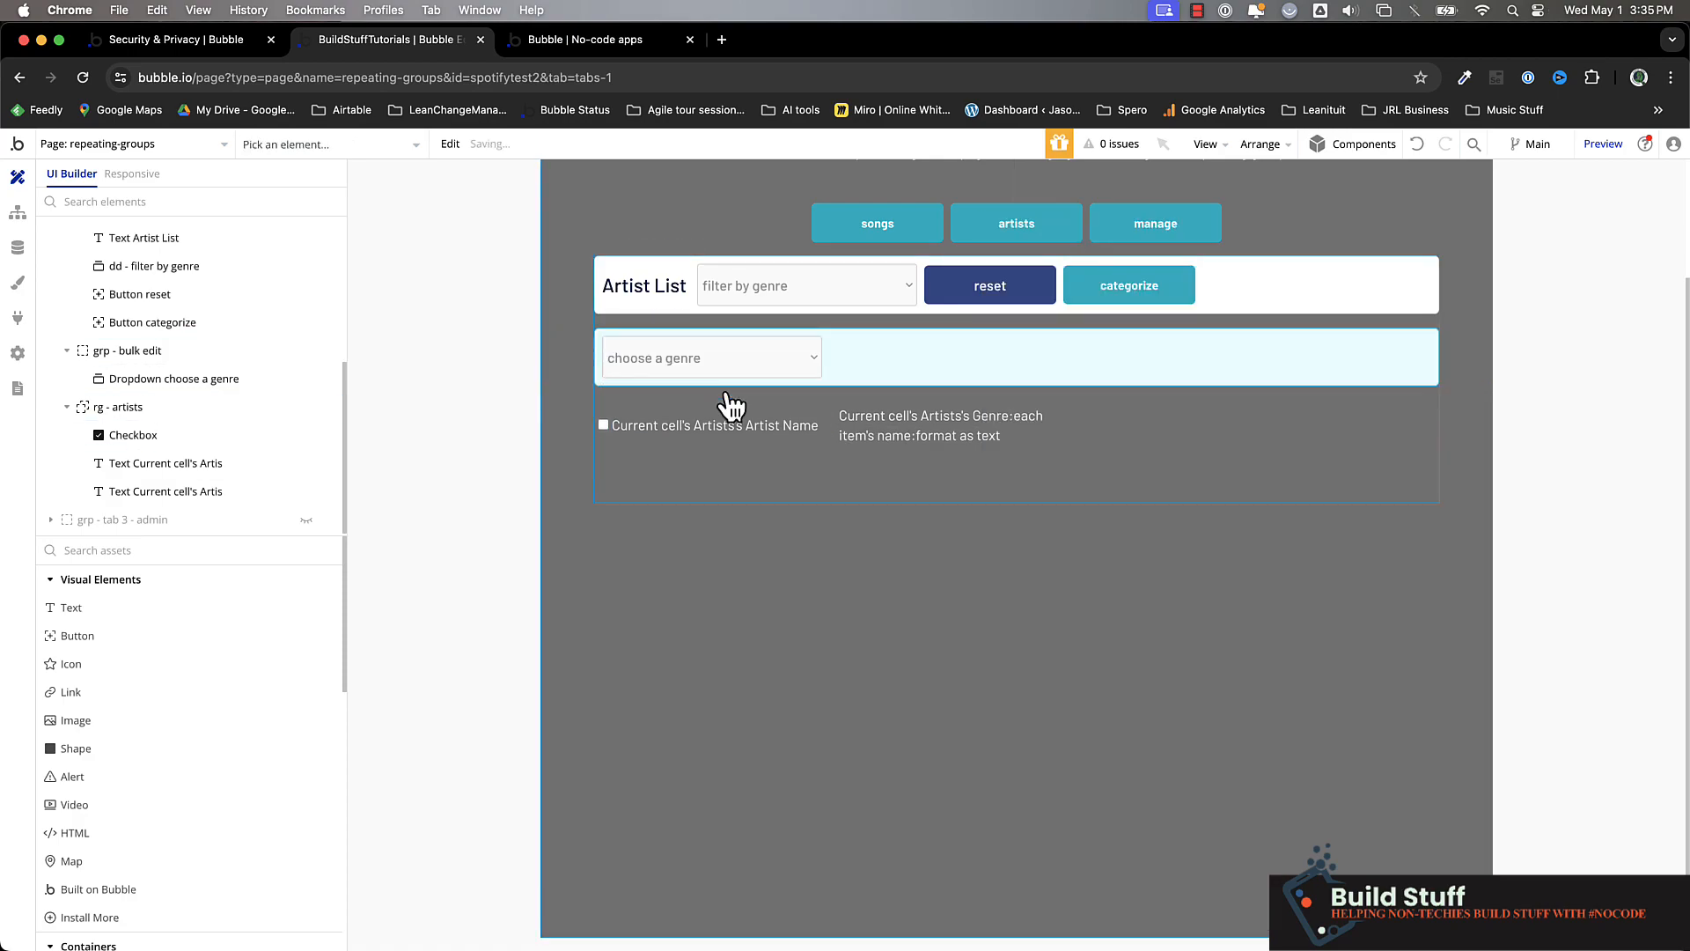
{"action": "left_click", "coordinate": [935, 350]}
{"action": "left_click", "coordinate": [1129, 271]}
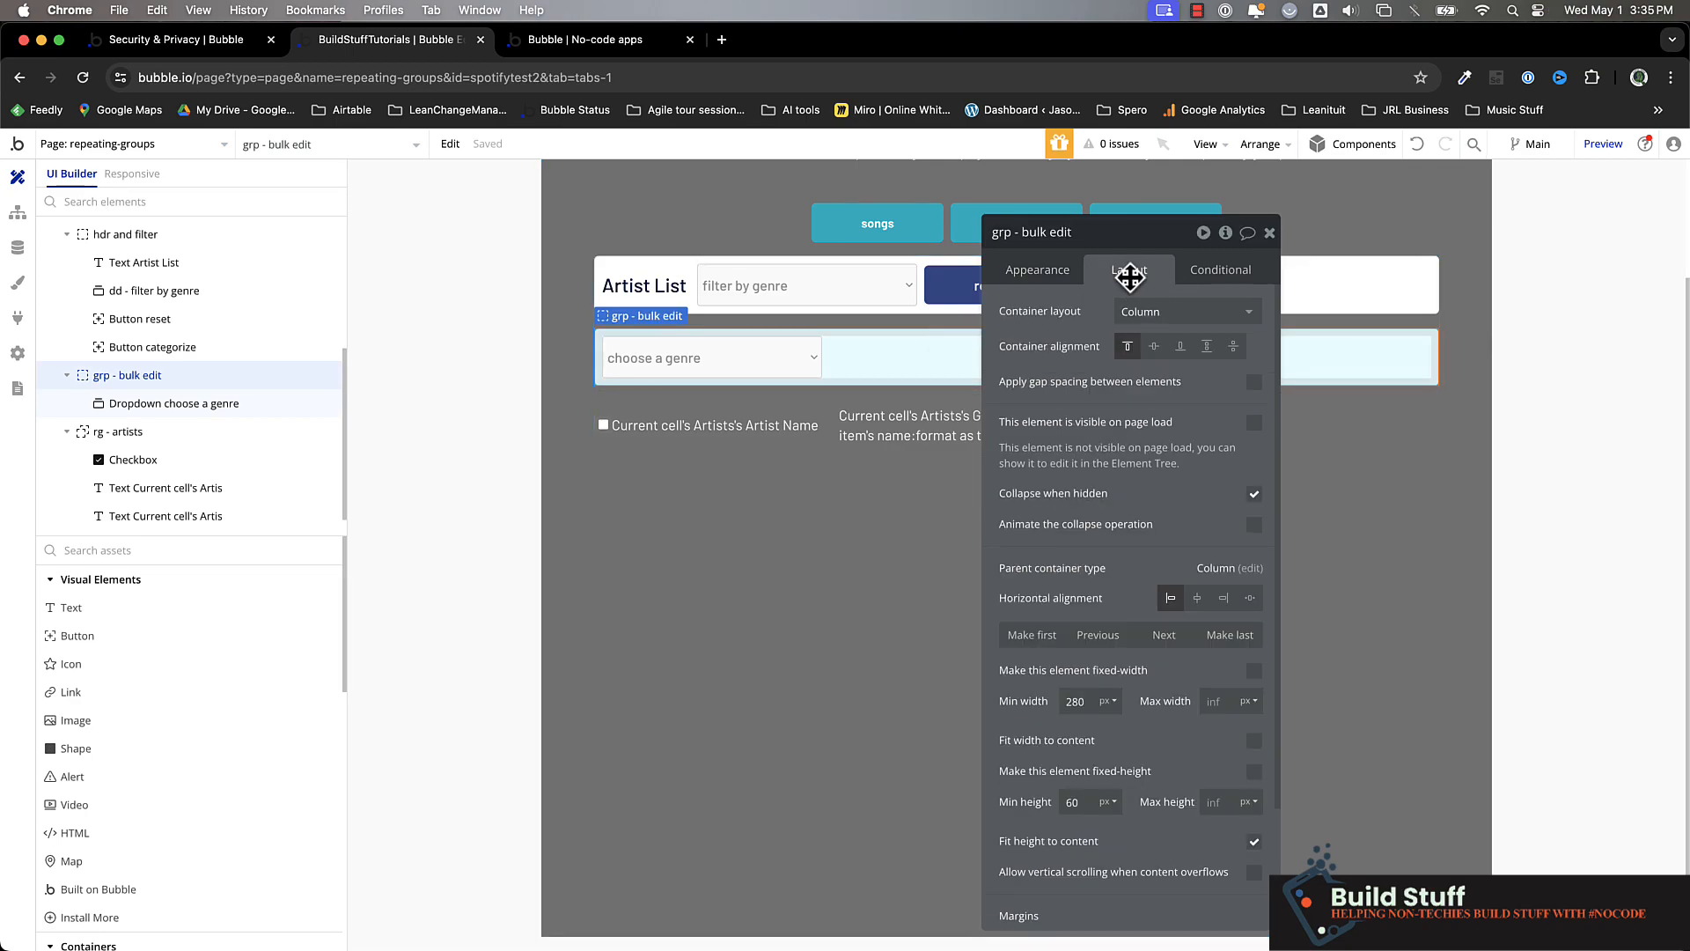
{"action": "left_click", "coordinate": [1197, 313]}
{"action": "left_click", "coordinate": [1150, 419]}
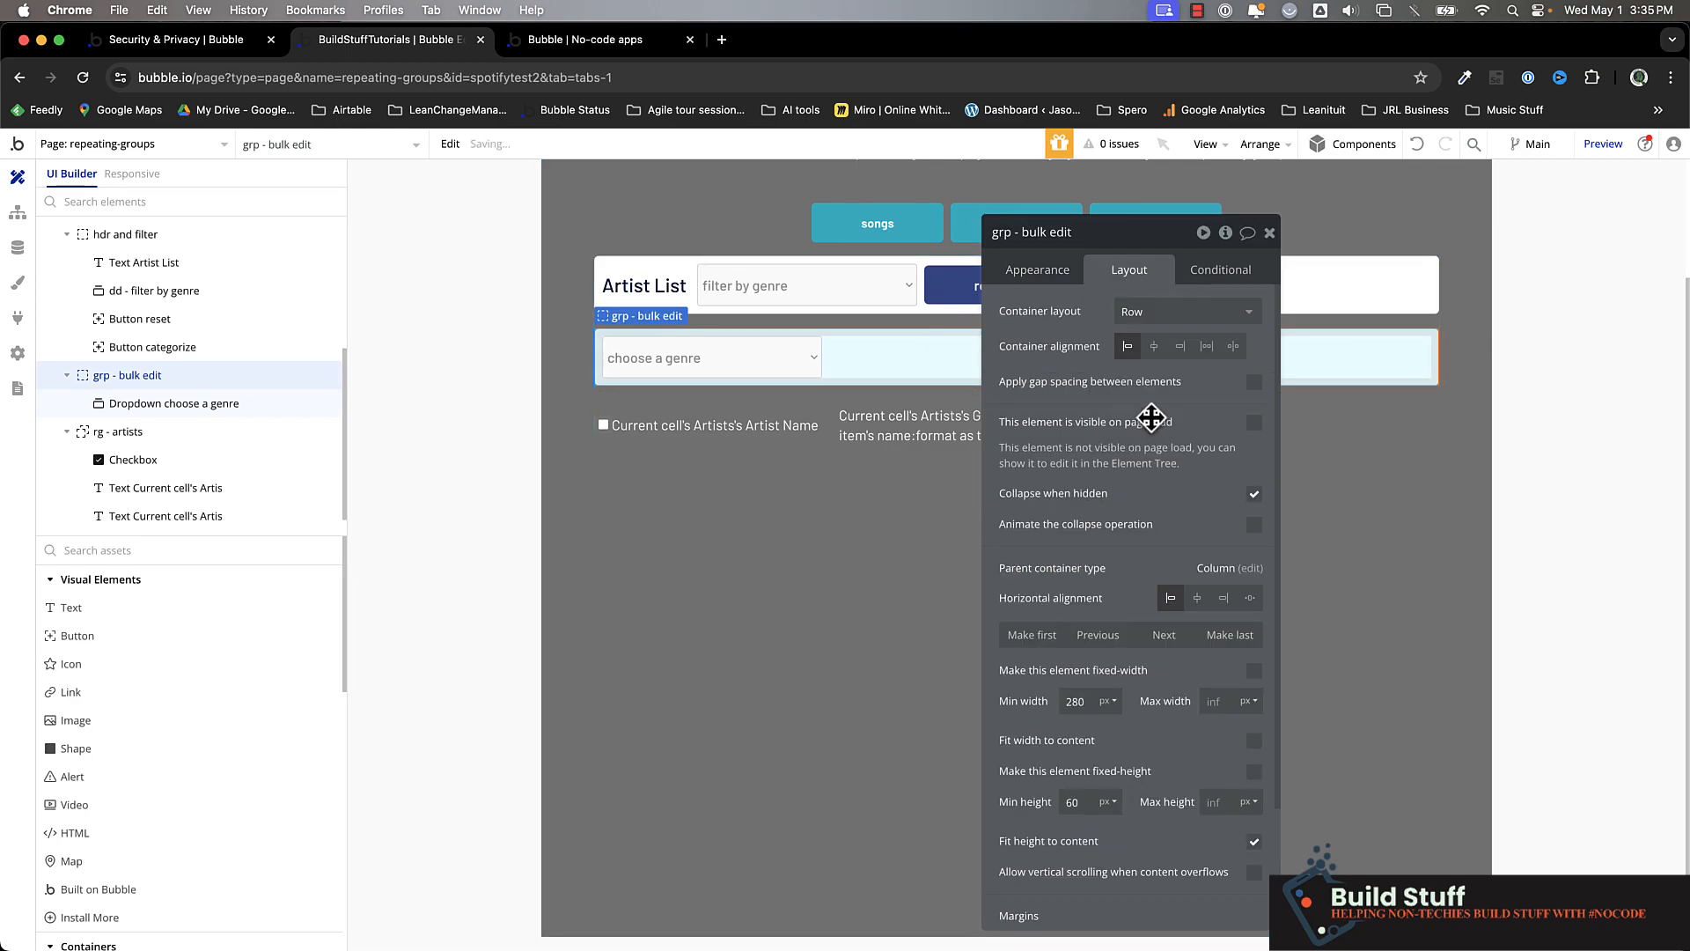
Step: Apply gap spacing between the elements of grp - bulk edit, with row and column gaps of 8 px
{"action": "left_click", "coordinate": [1037, 269]}
{"action": "left_click", "coordinate": [1135, 271]}
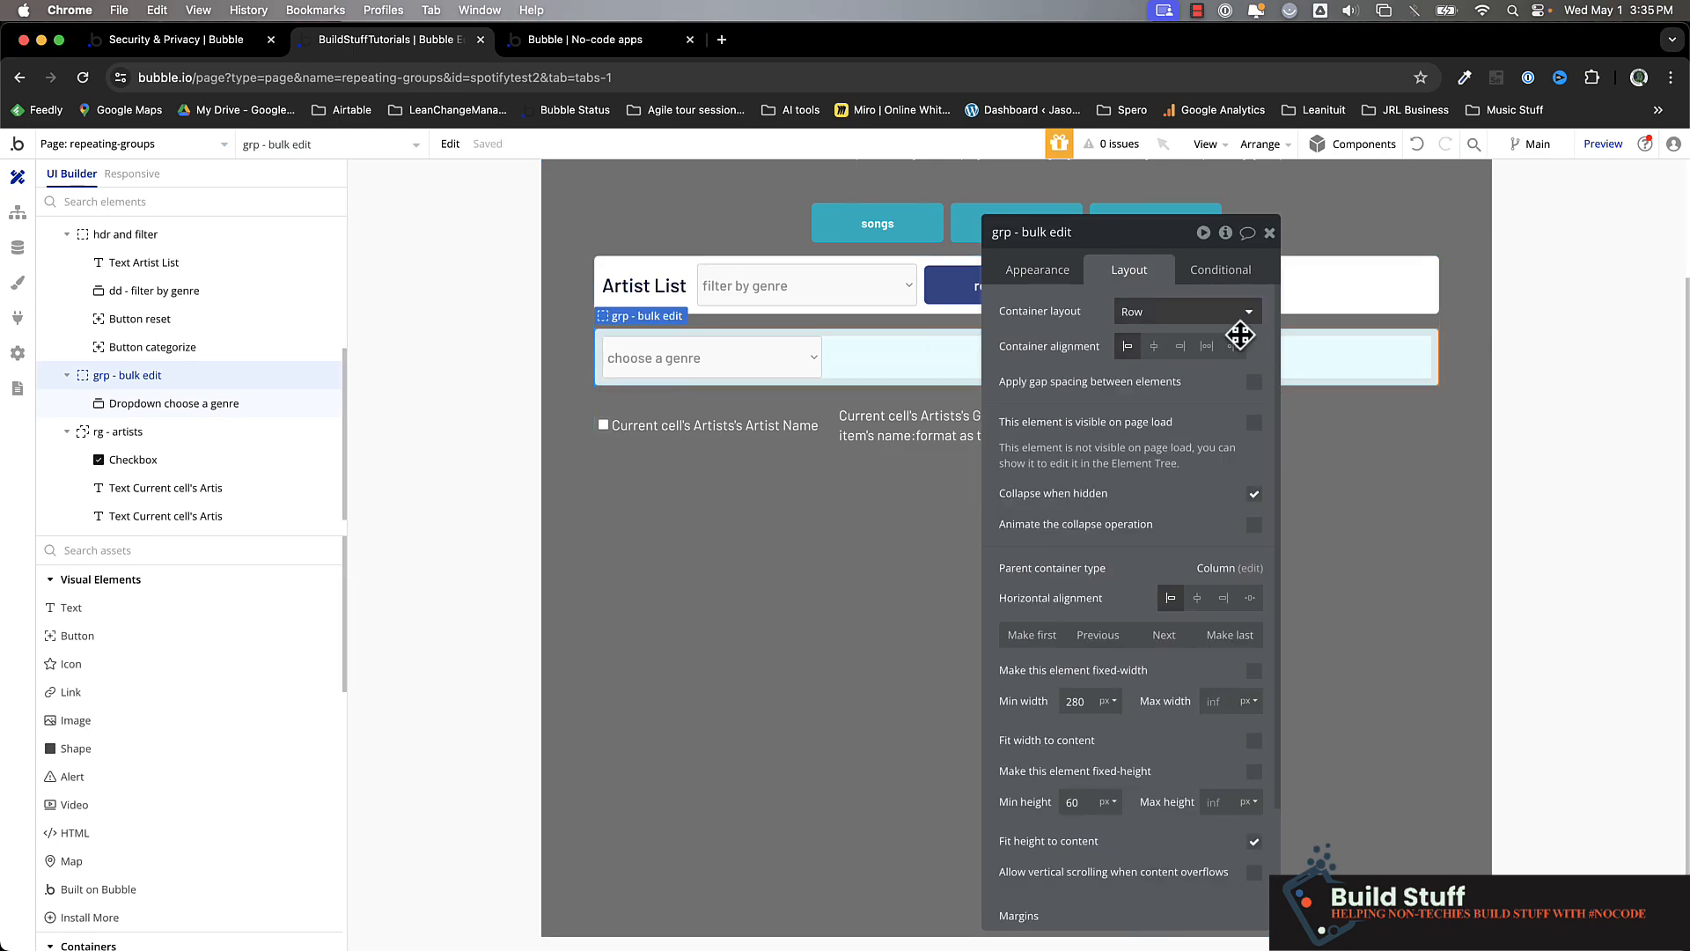
{"action": "left_click", "coordinate": [1253, 382]}
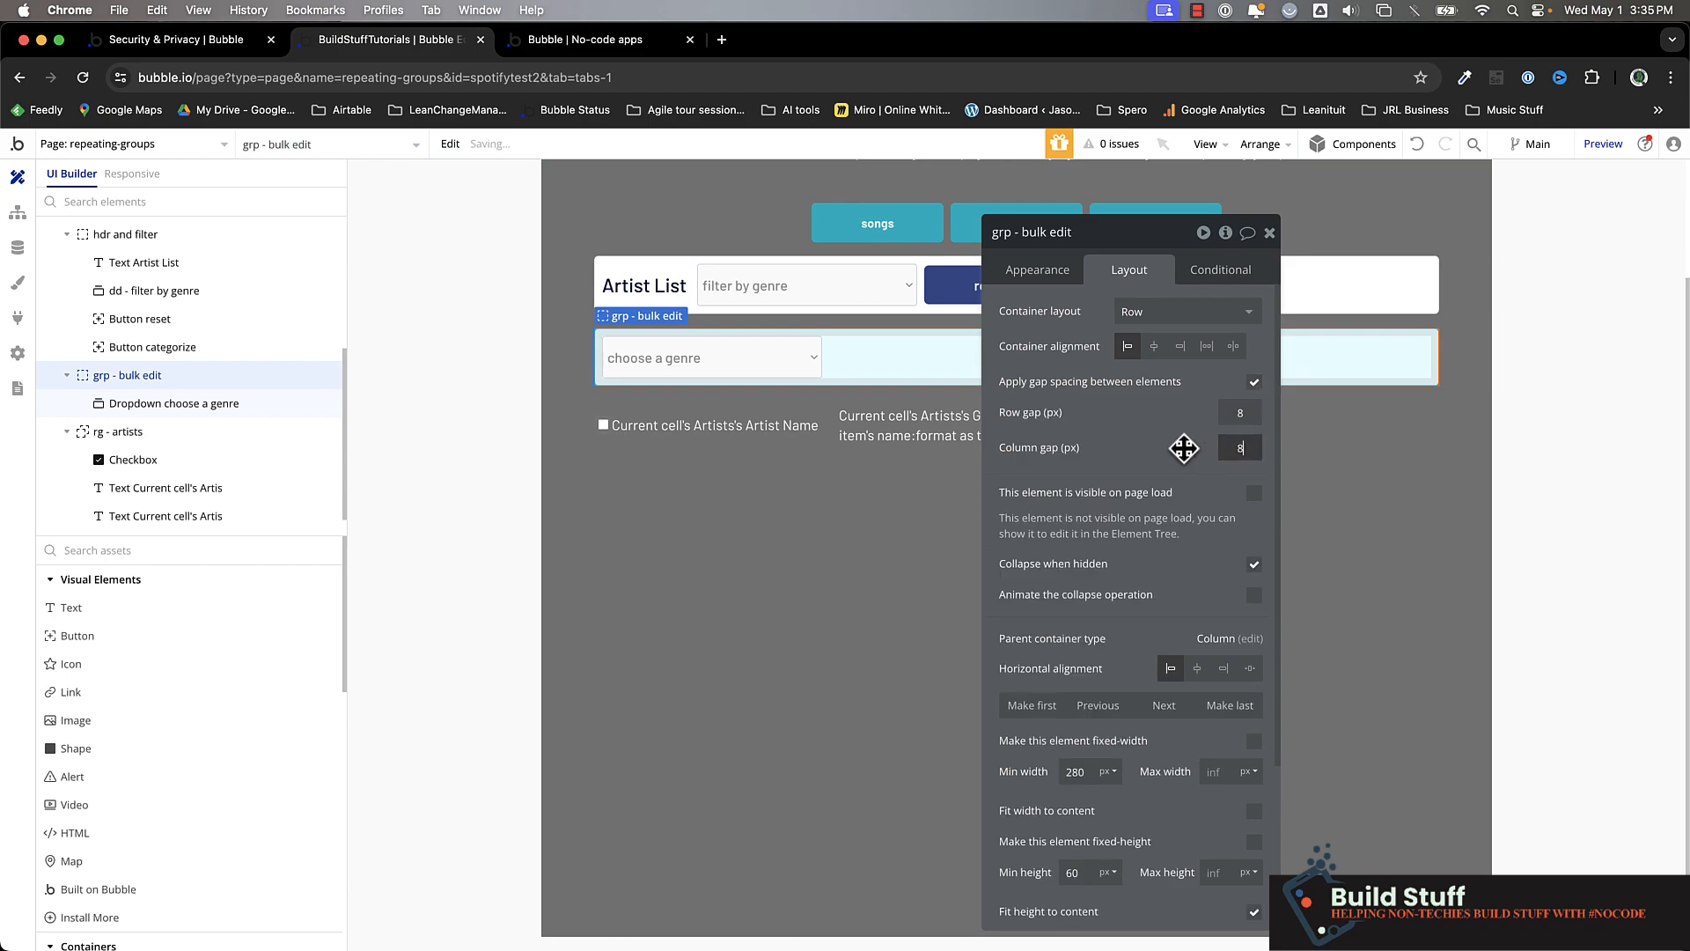
Step: Add a button labelled "cancel" beside the genre dropdown in grp - bulk edit and give it the Outline Button style
{"action": "left_click", "coordinate": [88, 637]}
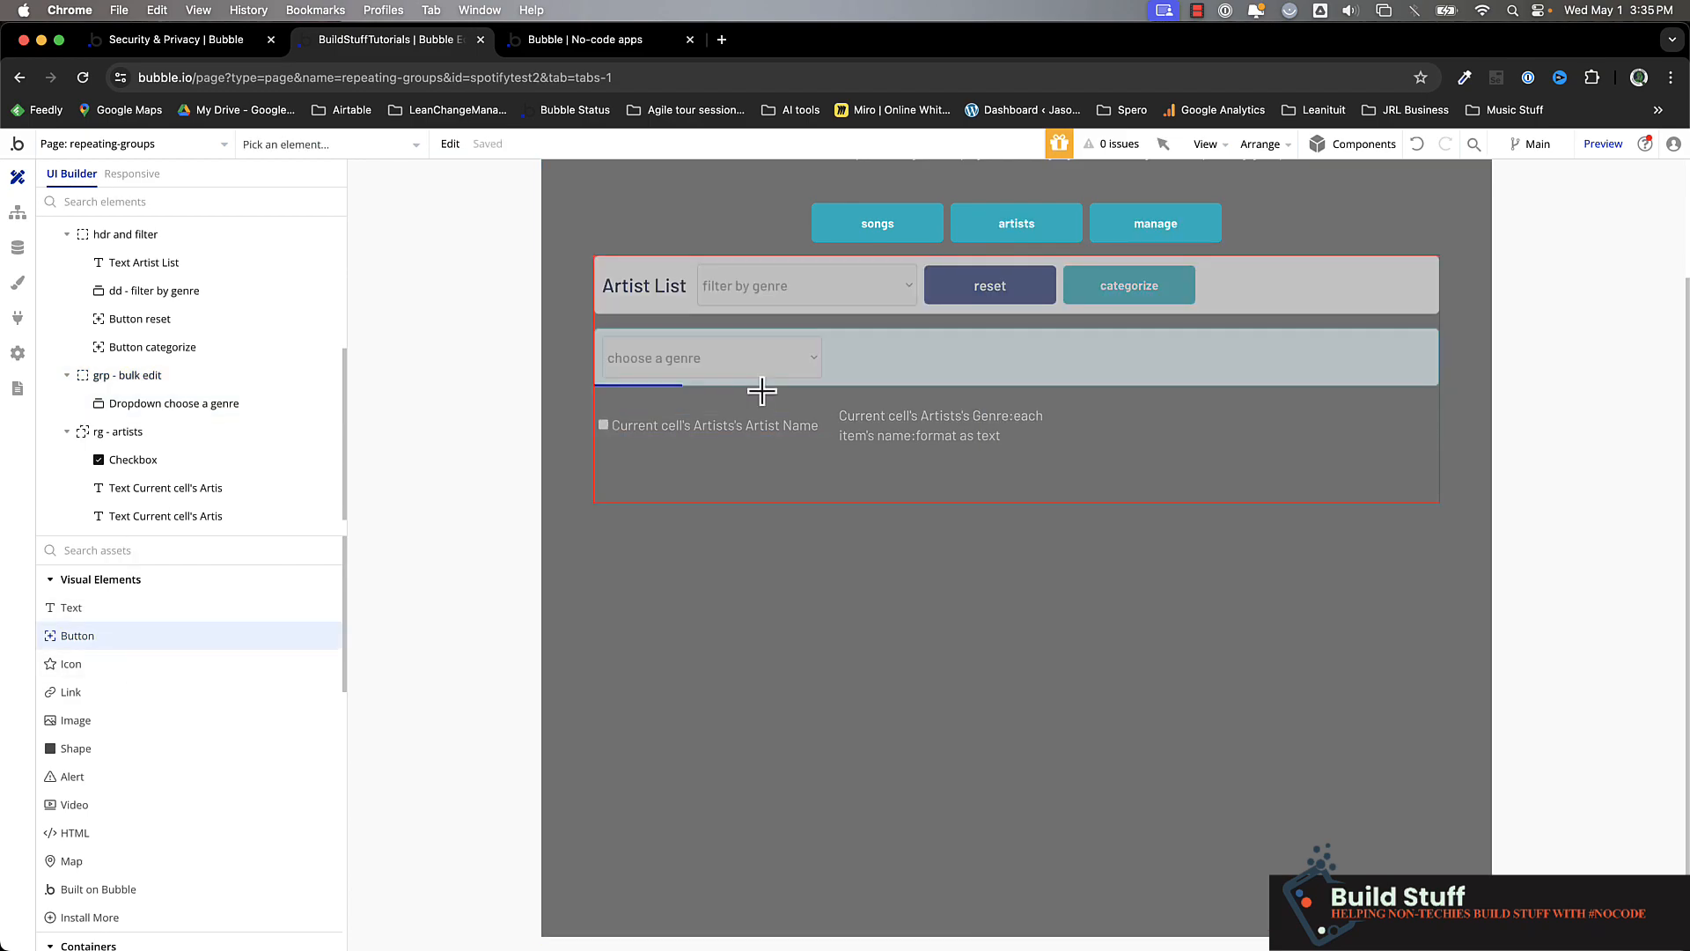
{"action": "left_click", "coordinate": [866, 362]}
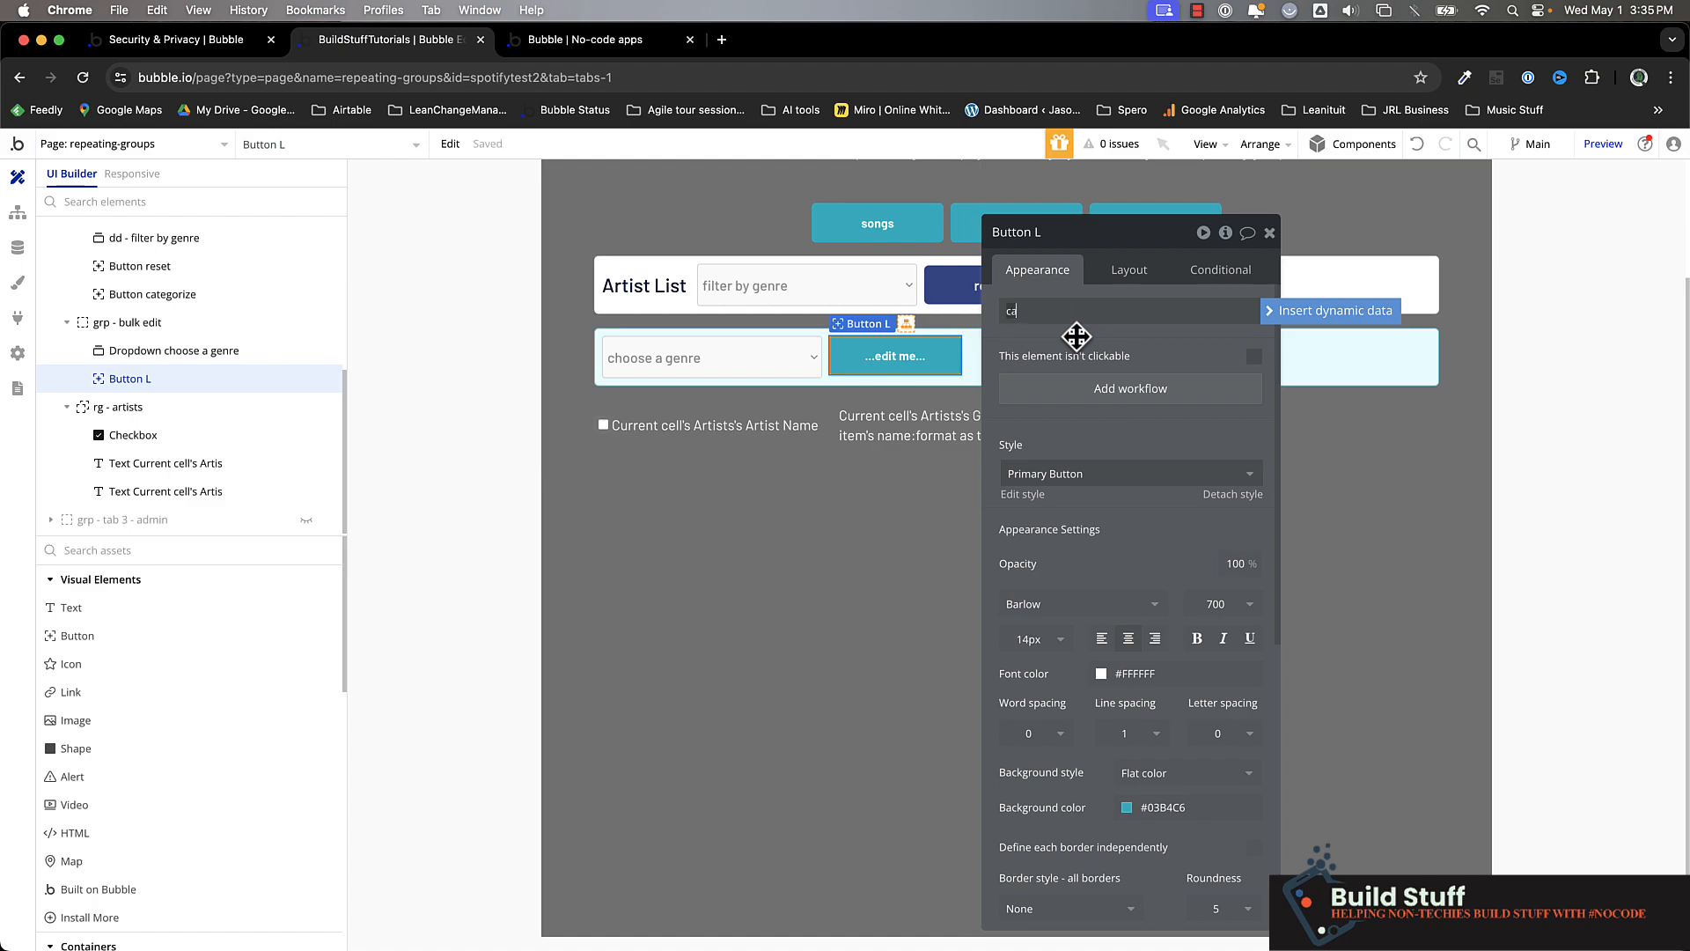
{"action": "type", "text": "cancel"}
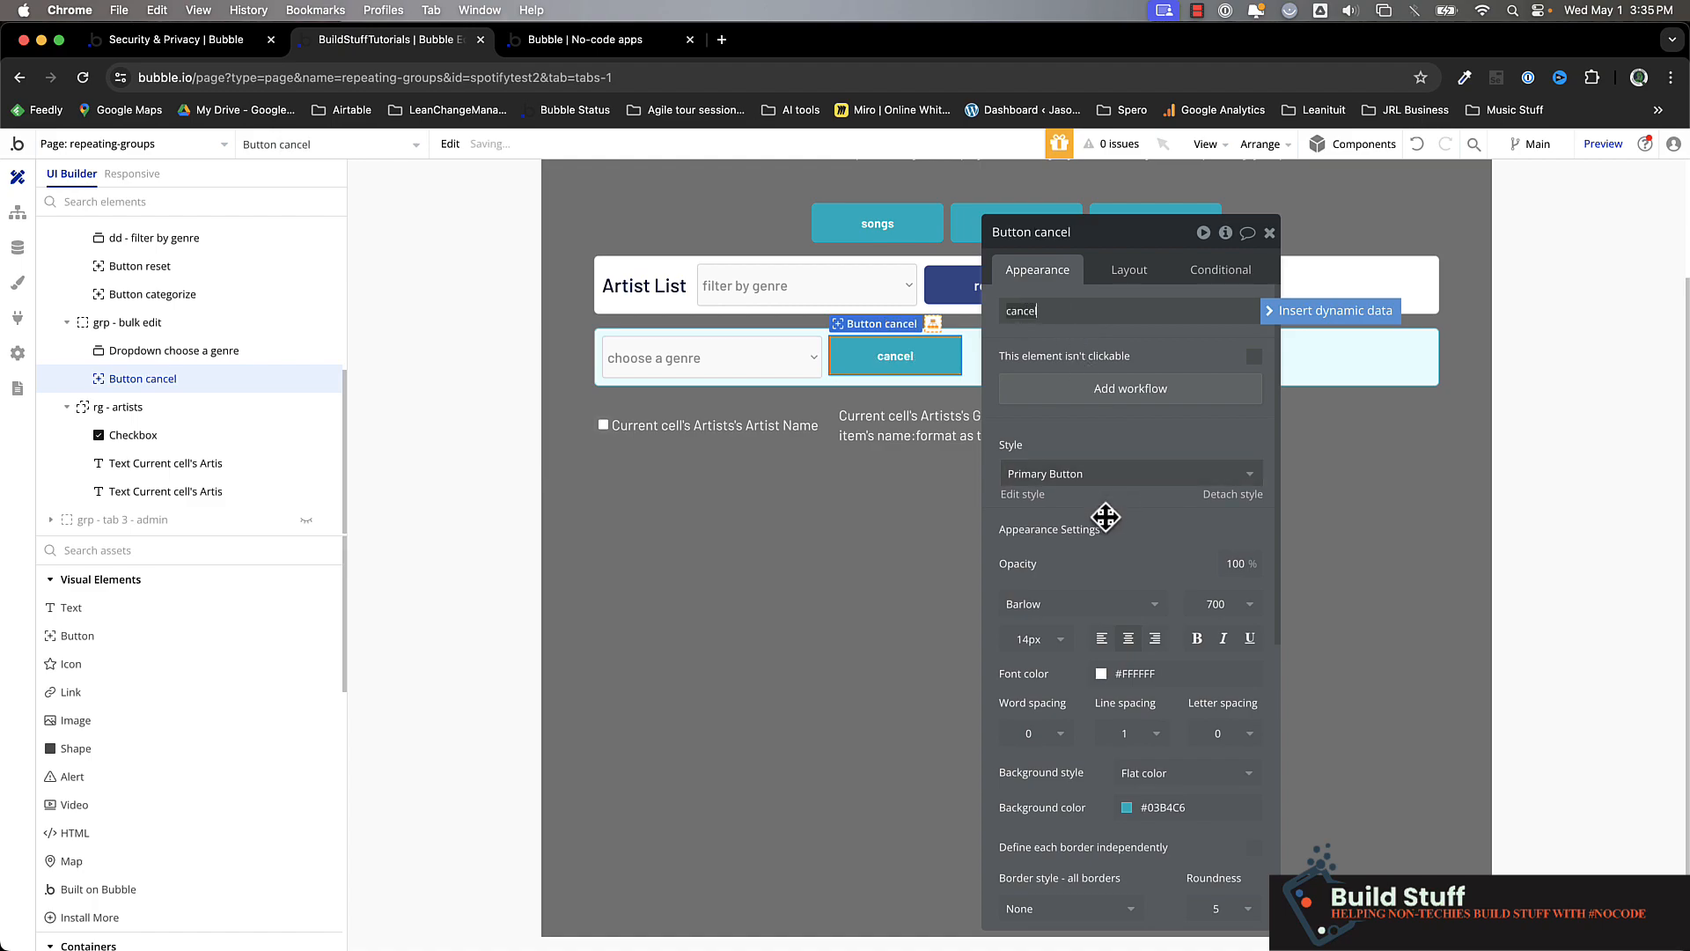
{"action": "left_click", "coordinate": [1103, 474]}
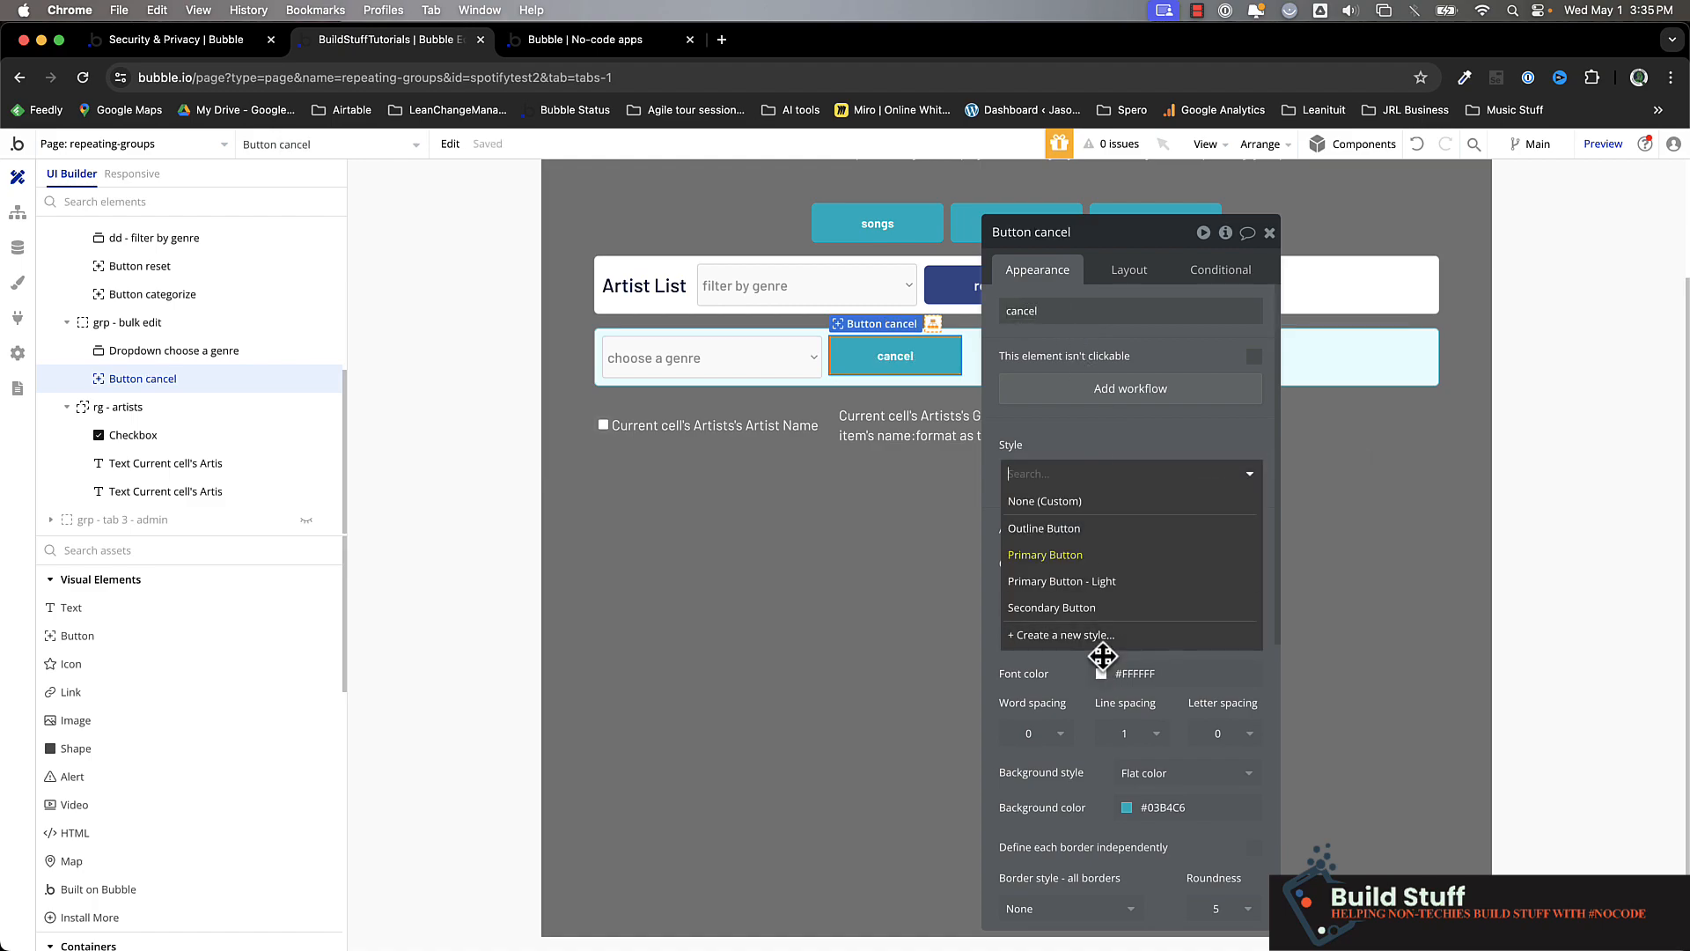
{"action": "left_click", "coordinate": [1076, 528]}
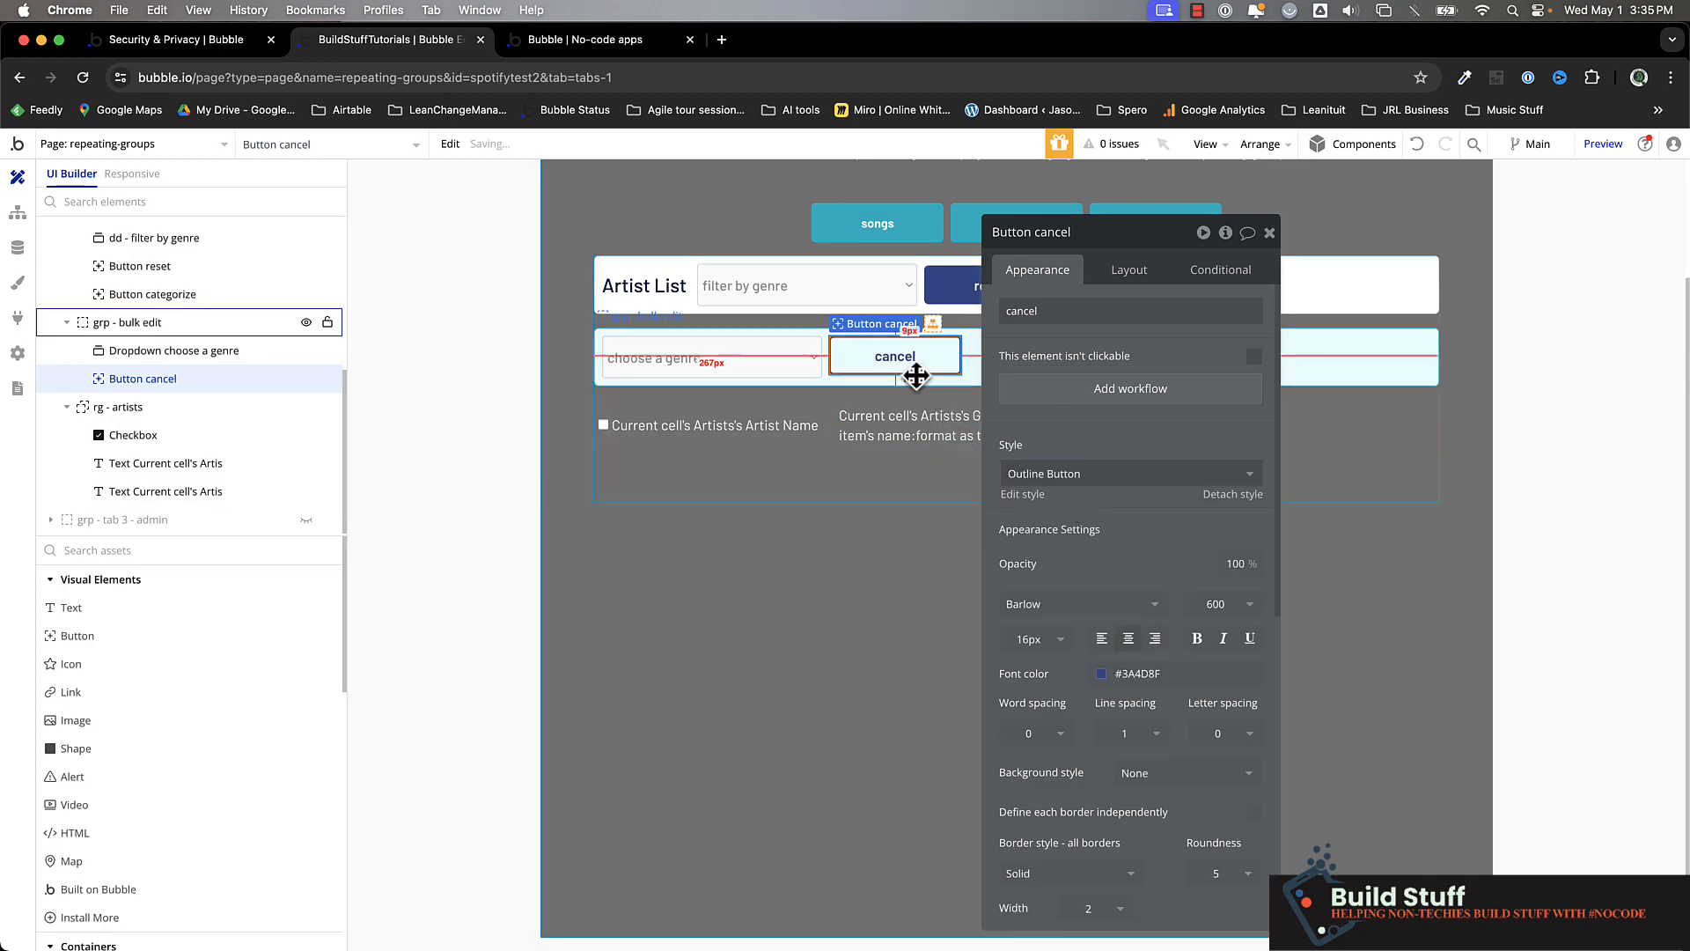
Step: Create a workflow for the cancel button that sets the repeating-groups element's tmp-artistList state to an empty value
{"action": "left_click", "coordinate": [1132, 392]}
{"action": "left_click", "coordinate": [214, 377]}
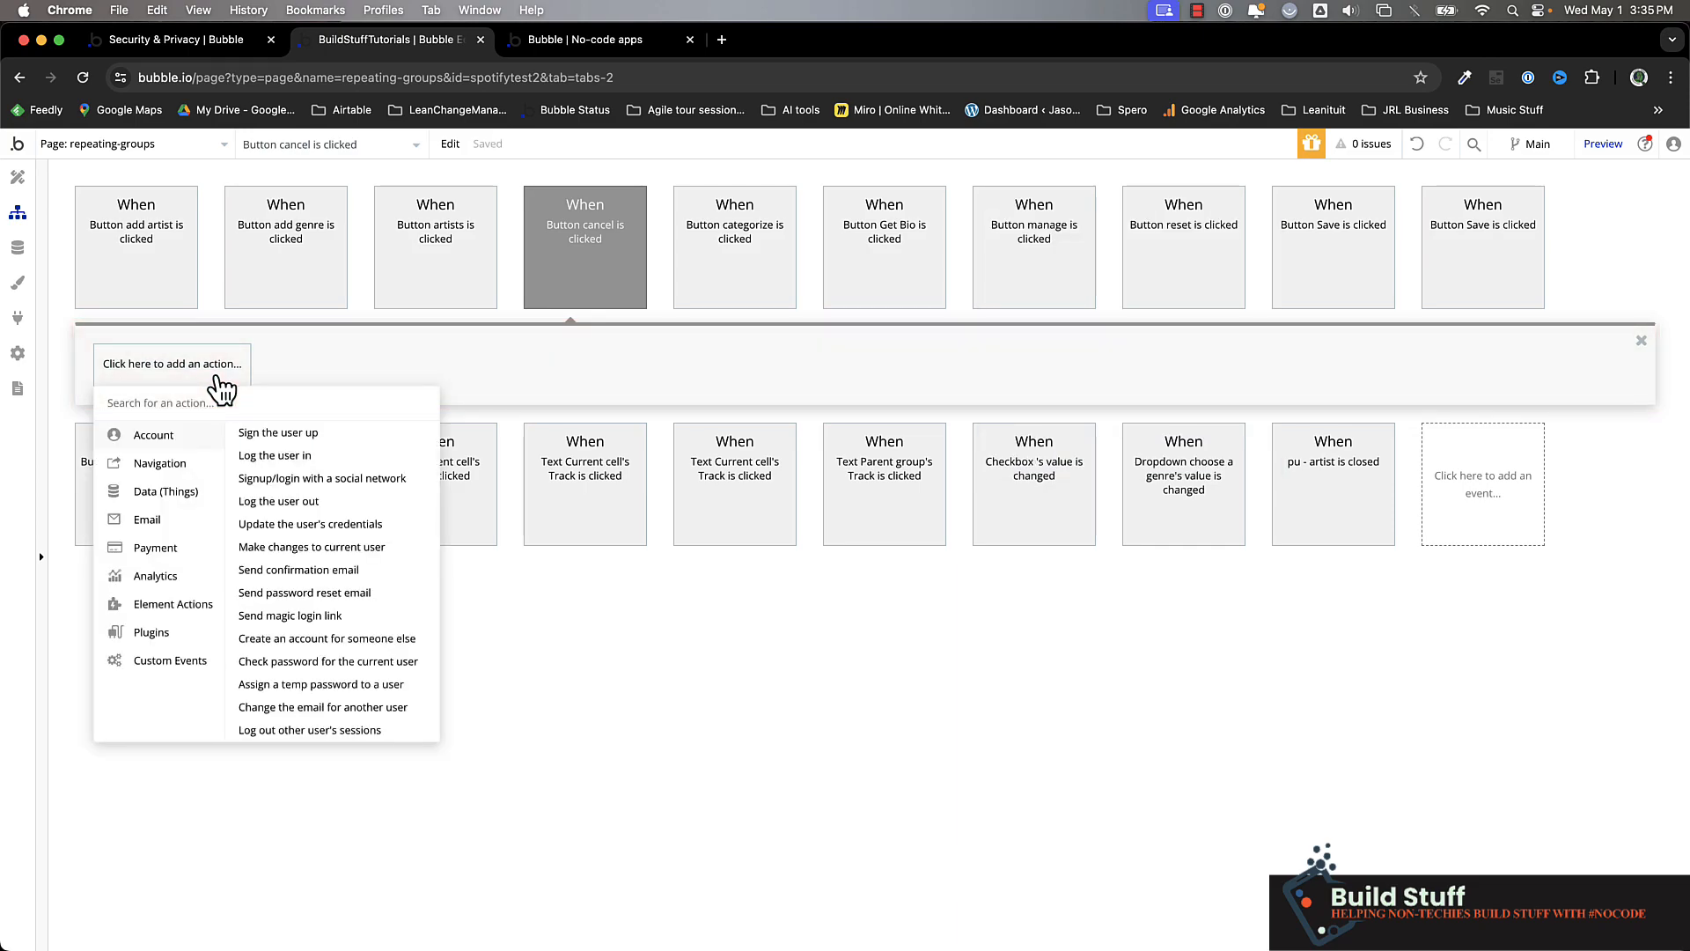
{"action": "type", "text": "sta"}
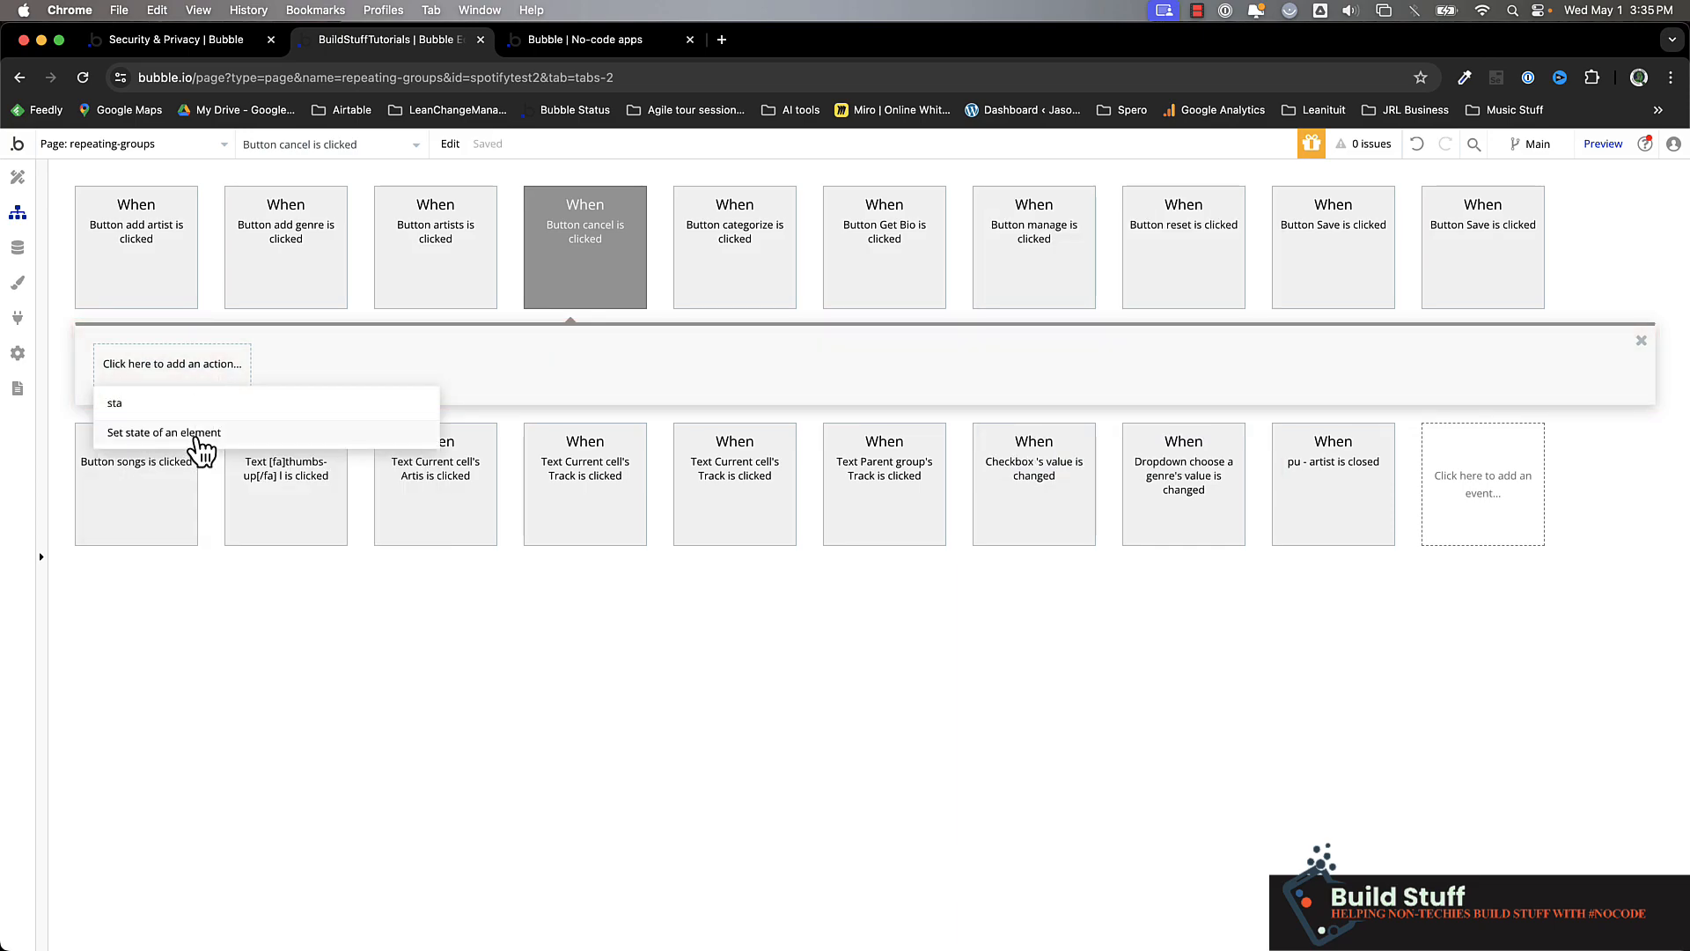
{"action": "left_click", "coordinate": [197, 435]}
{"action": "left_click", "coordinate": [1184, 276]}
{"action": "left_click", "coordinate": [1184, 301]}
{"action": "left_click", "coordinate": [1179, 315]}
{"action": "left_click", "coordinate": [1170, 375]}
Step: Add the bulk edit? custom state to the same Set state action with the value "no"
{"action": "left_click", "coordinate": [1127, 390]}
{"action": "left_click", "coordinate": [1158, 380]}
{"action": "left_click", "coordinate": [1163, 434]}
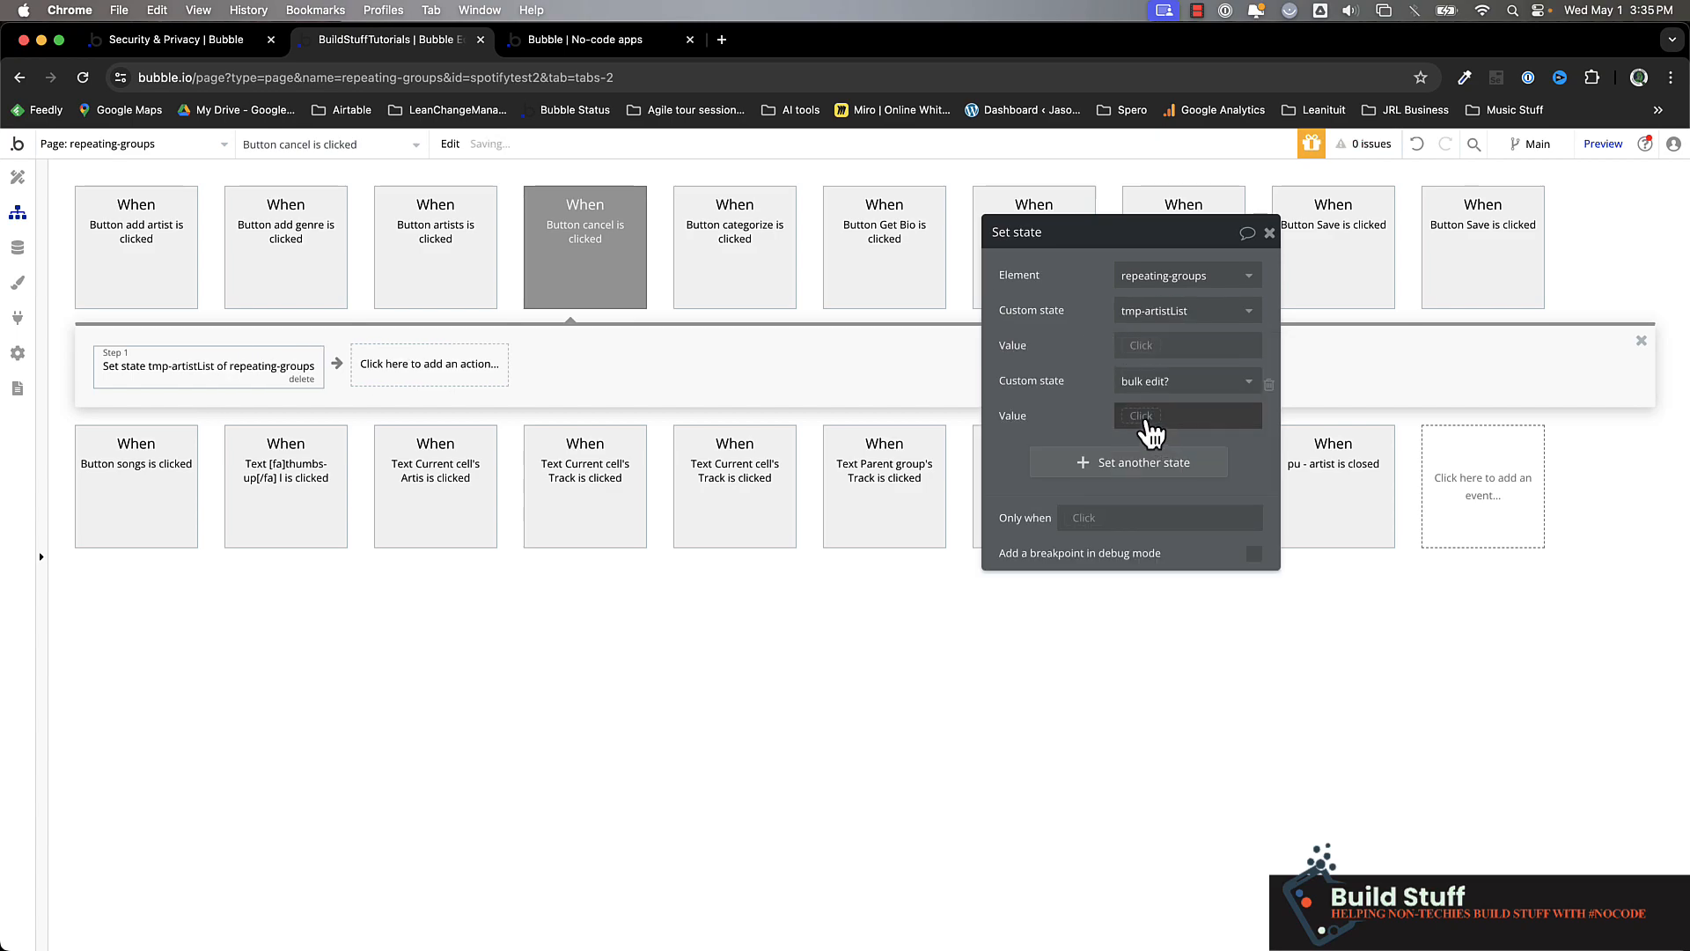
{"action": "left_click", "coordinate": [1144, 415]}
{"action": "left_click", "coordinate": [1139, 535]}
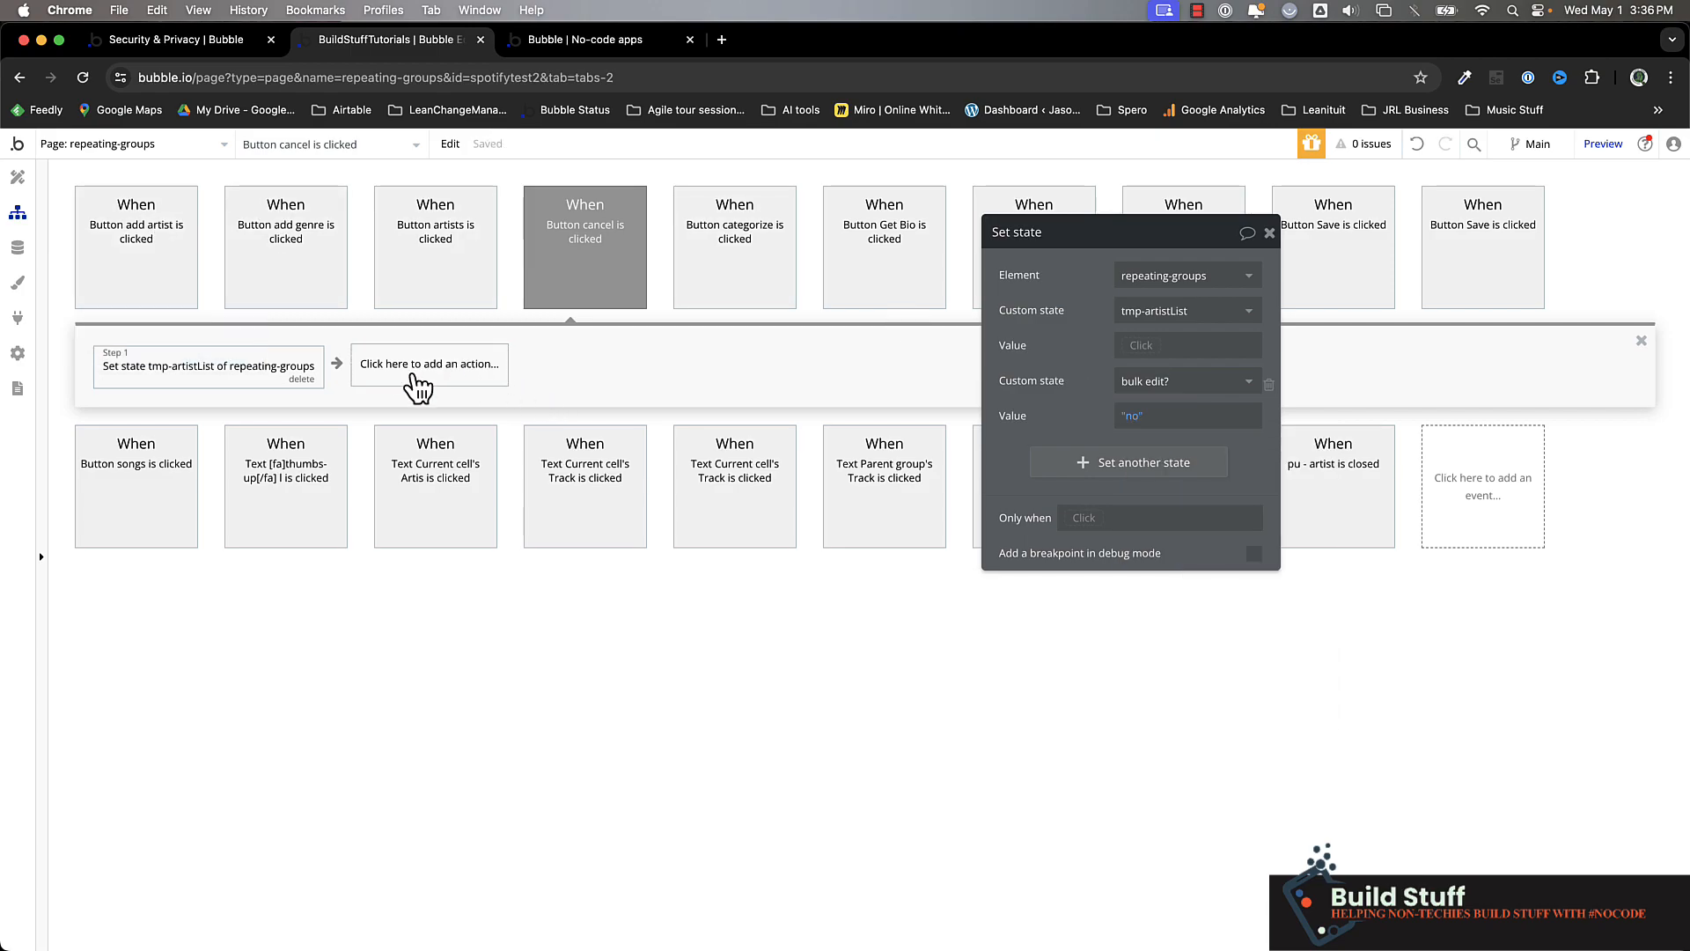
Step: Add a second action to the cancel workflow that hides grp - bulk edit
{"action": "left_click", "coordinate": [417, 382]}
{"action": "type", "text": "hid"}
{"action": "left_click", "coordinate": [414, 426]}
{"action": "left_click", "coordinate": [1183, 271]}
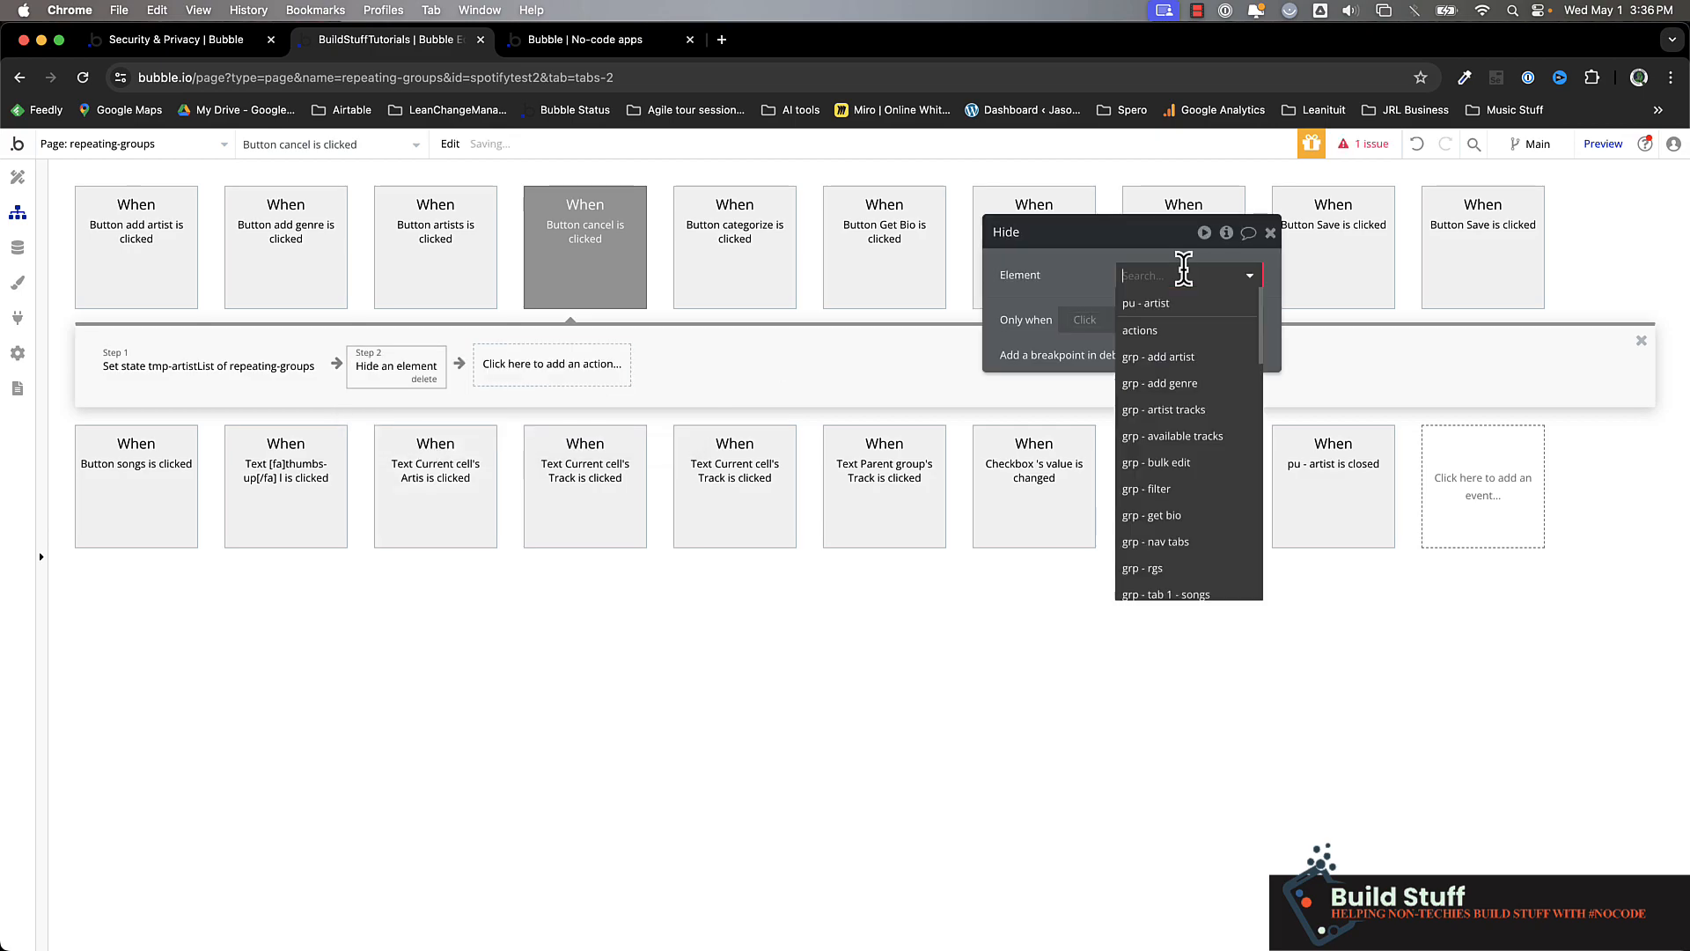
{"action": "type", "text": "bulk"}
{"action": "left_click", "coordinate": [1197, 315]}
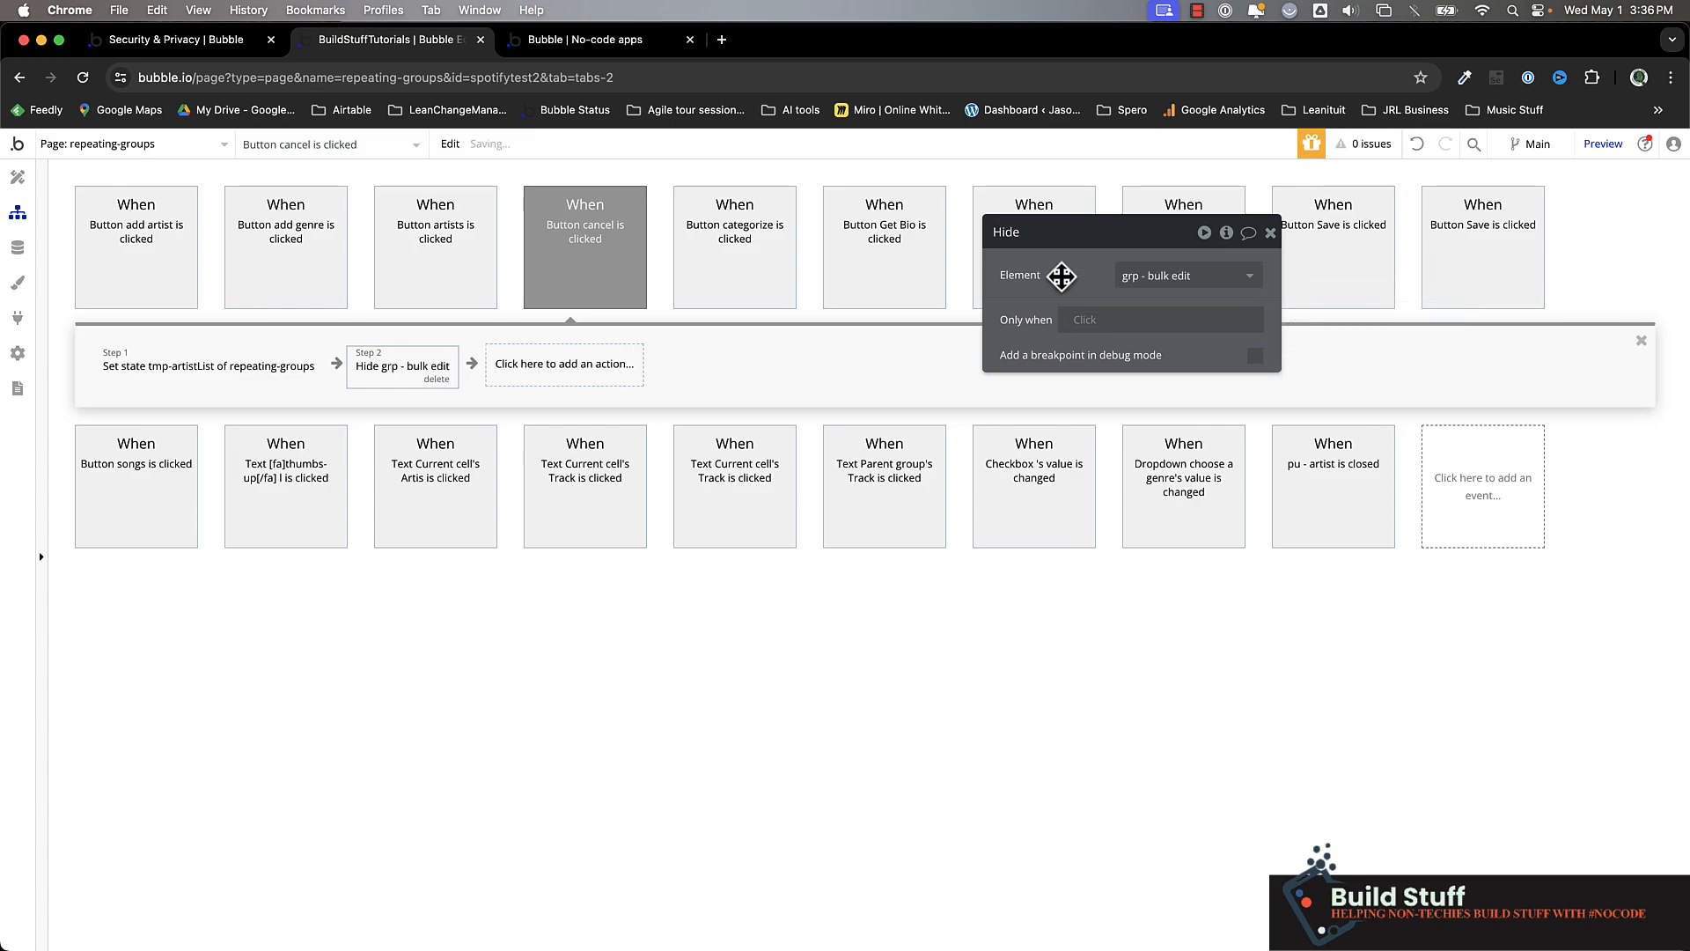
Step: Test the cancel button in the refreshed app preview by starting categorization, selecting AC/DC and Clever Weapon, and cancelling the bulk edit
{"action": "left_click", "coordinate": [549, 42]}
{"action": "key", "text": "super+r"}
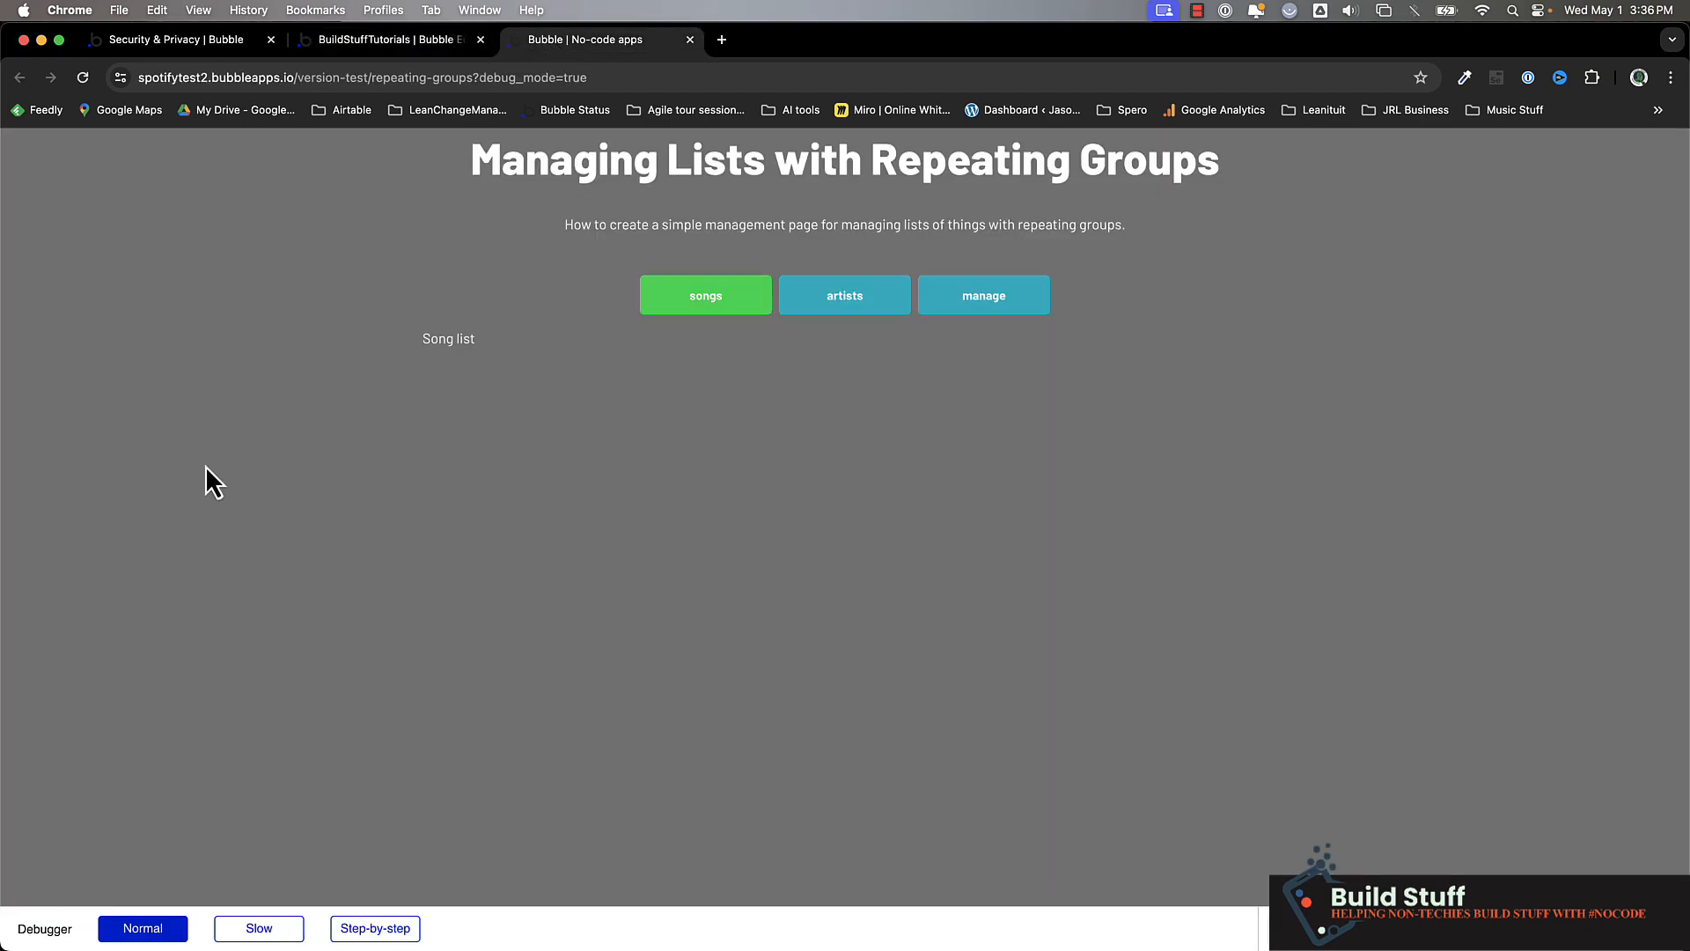
{"action": "left_click", "coordinate": [851, 304]}
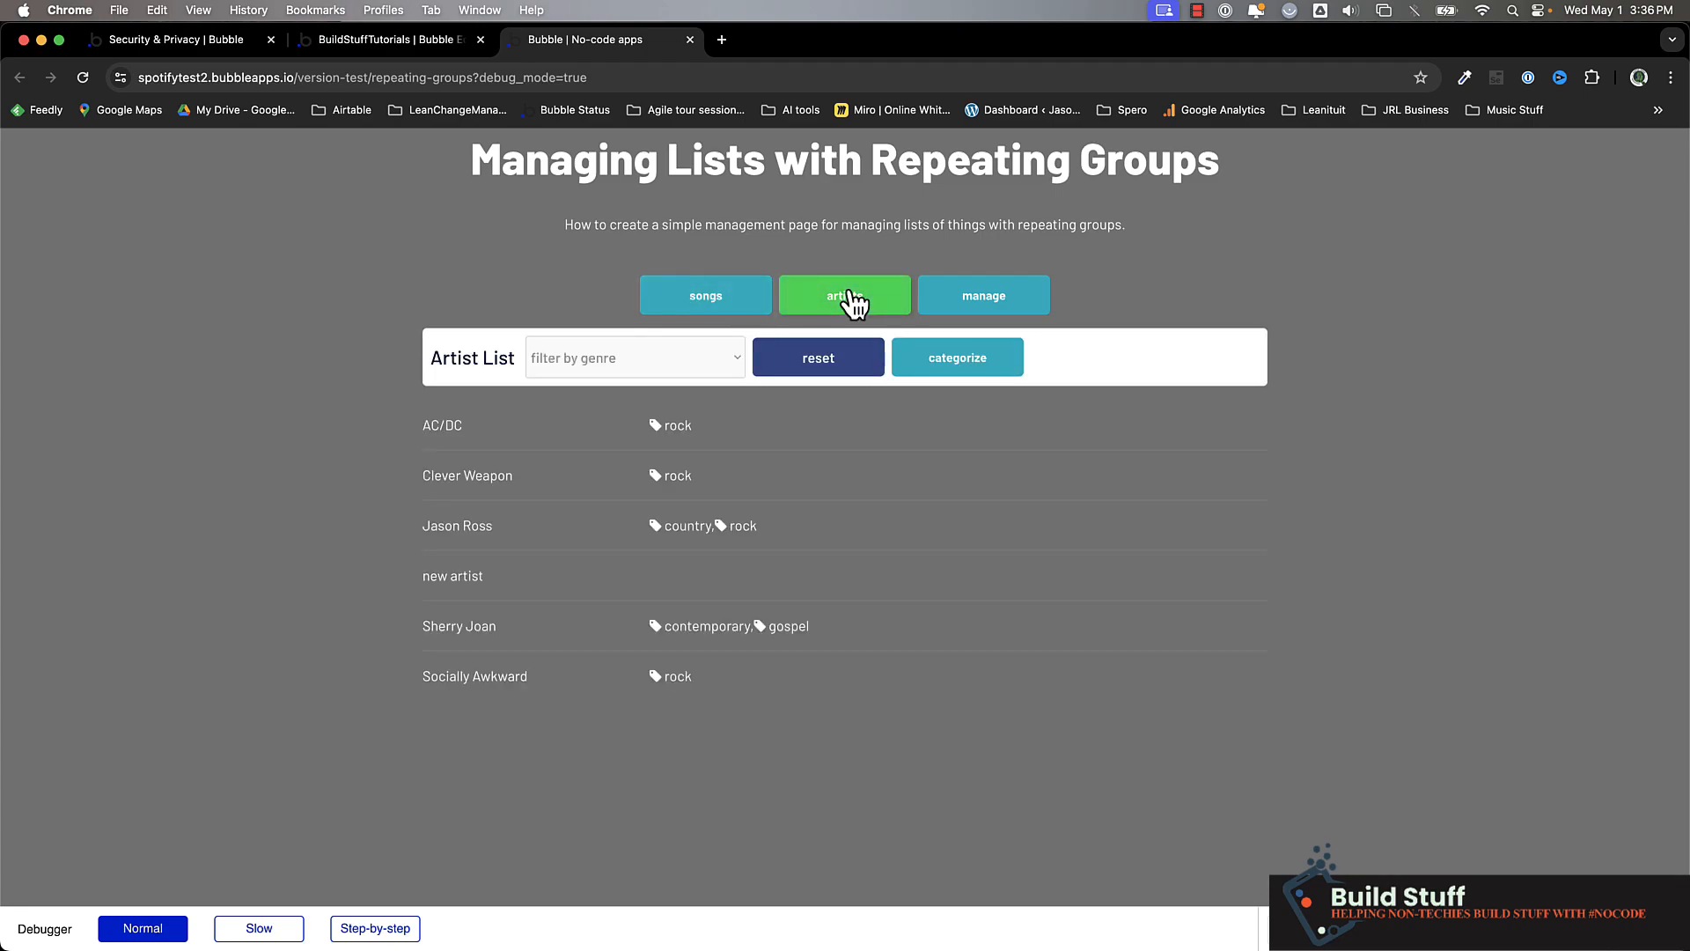
{"action": "left_click", "coordinate": [992, 359]}
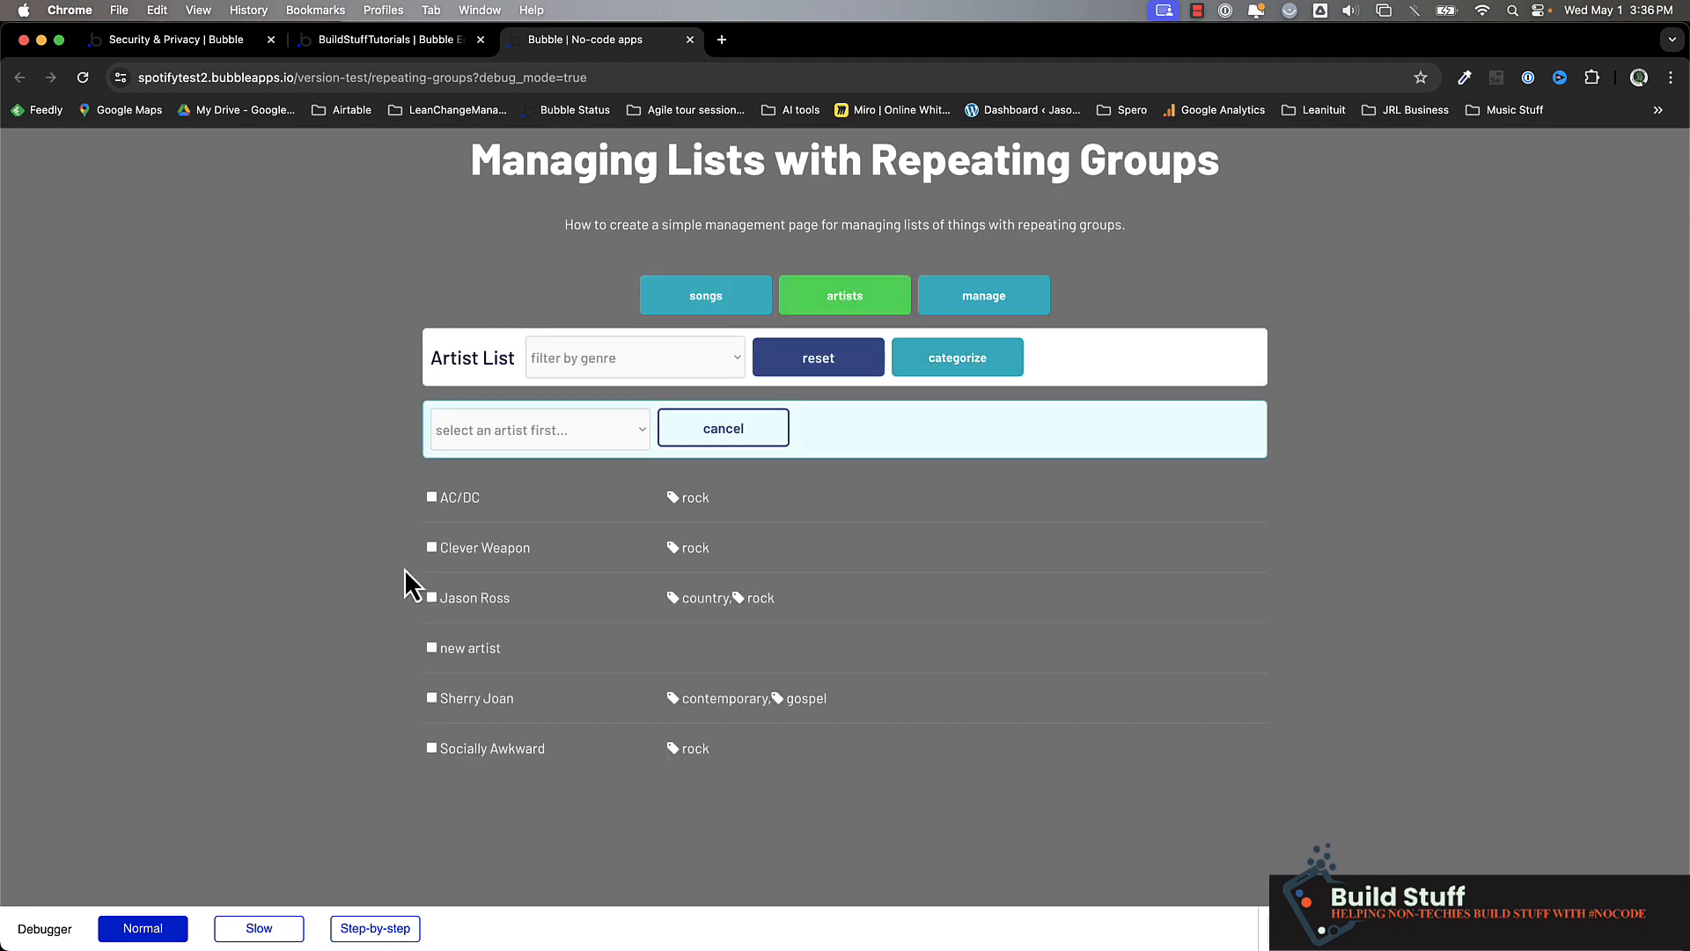
{"action": "left_click", "coordinate": [454, 598]}
{"action": "left_click", "coordinate": [351, 439]}
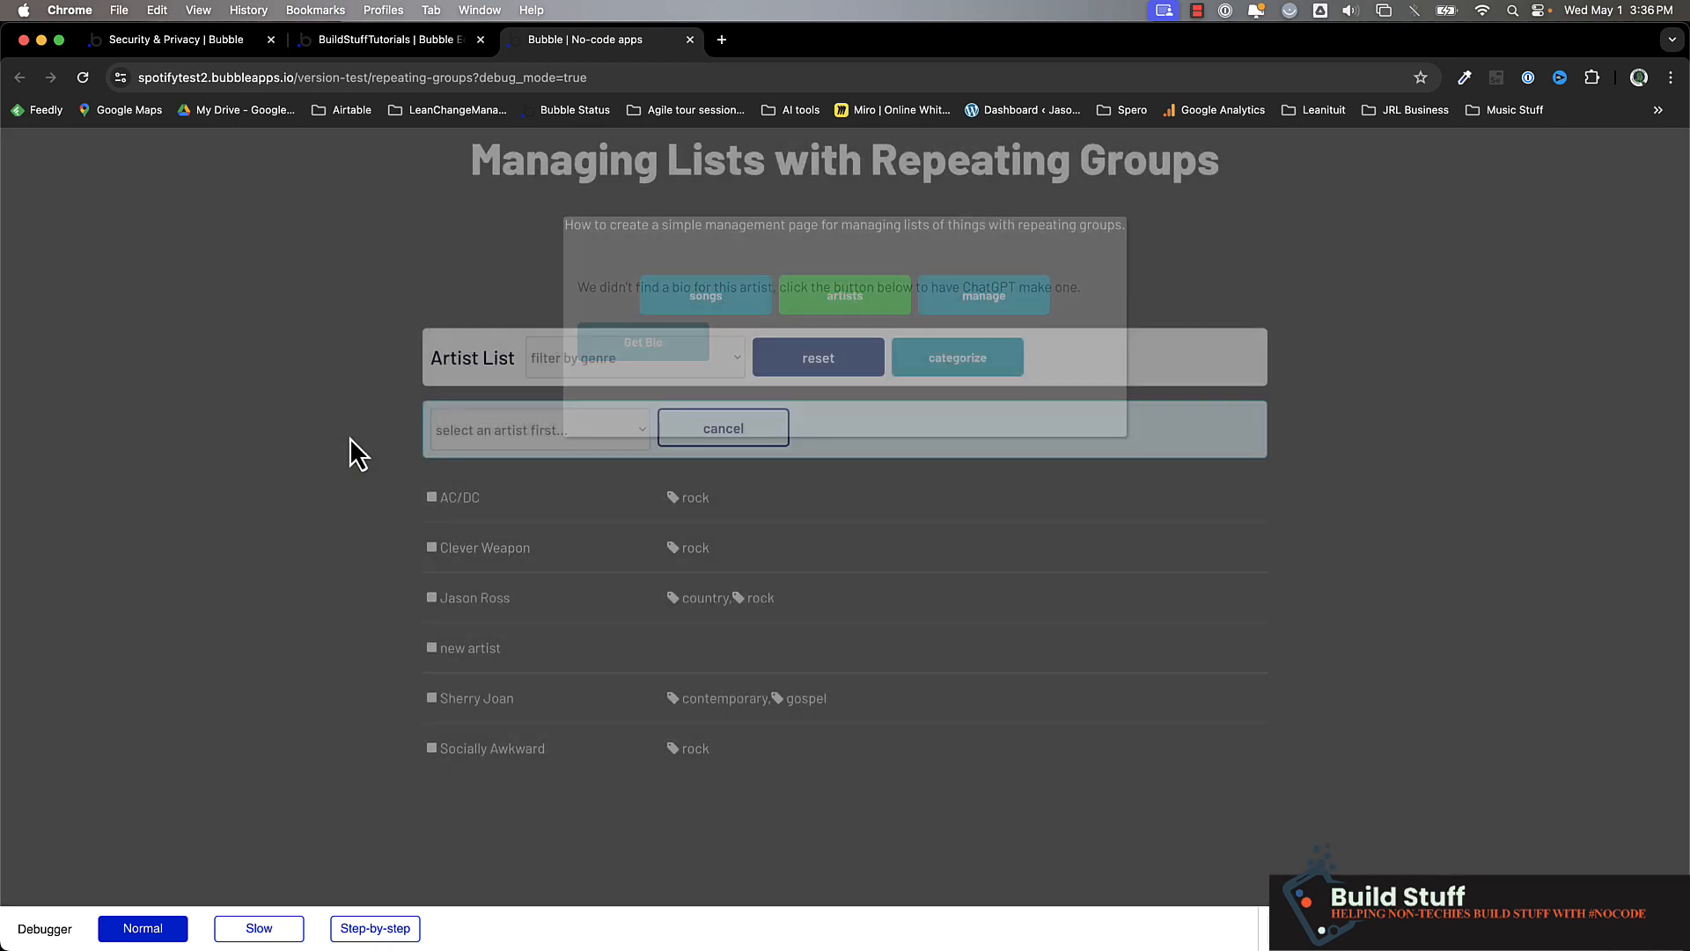
{"action": "left_click", "coordinate": [429, 496]}
{"action": "left_click", "coordinate": [431, 549]}
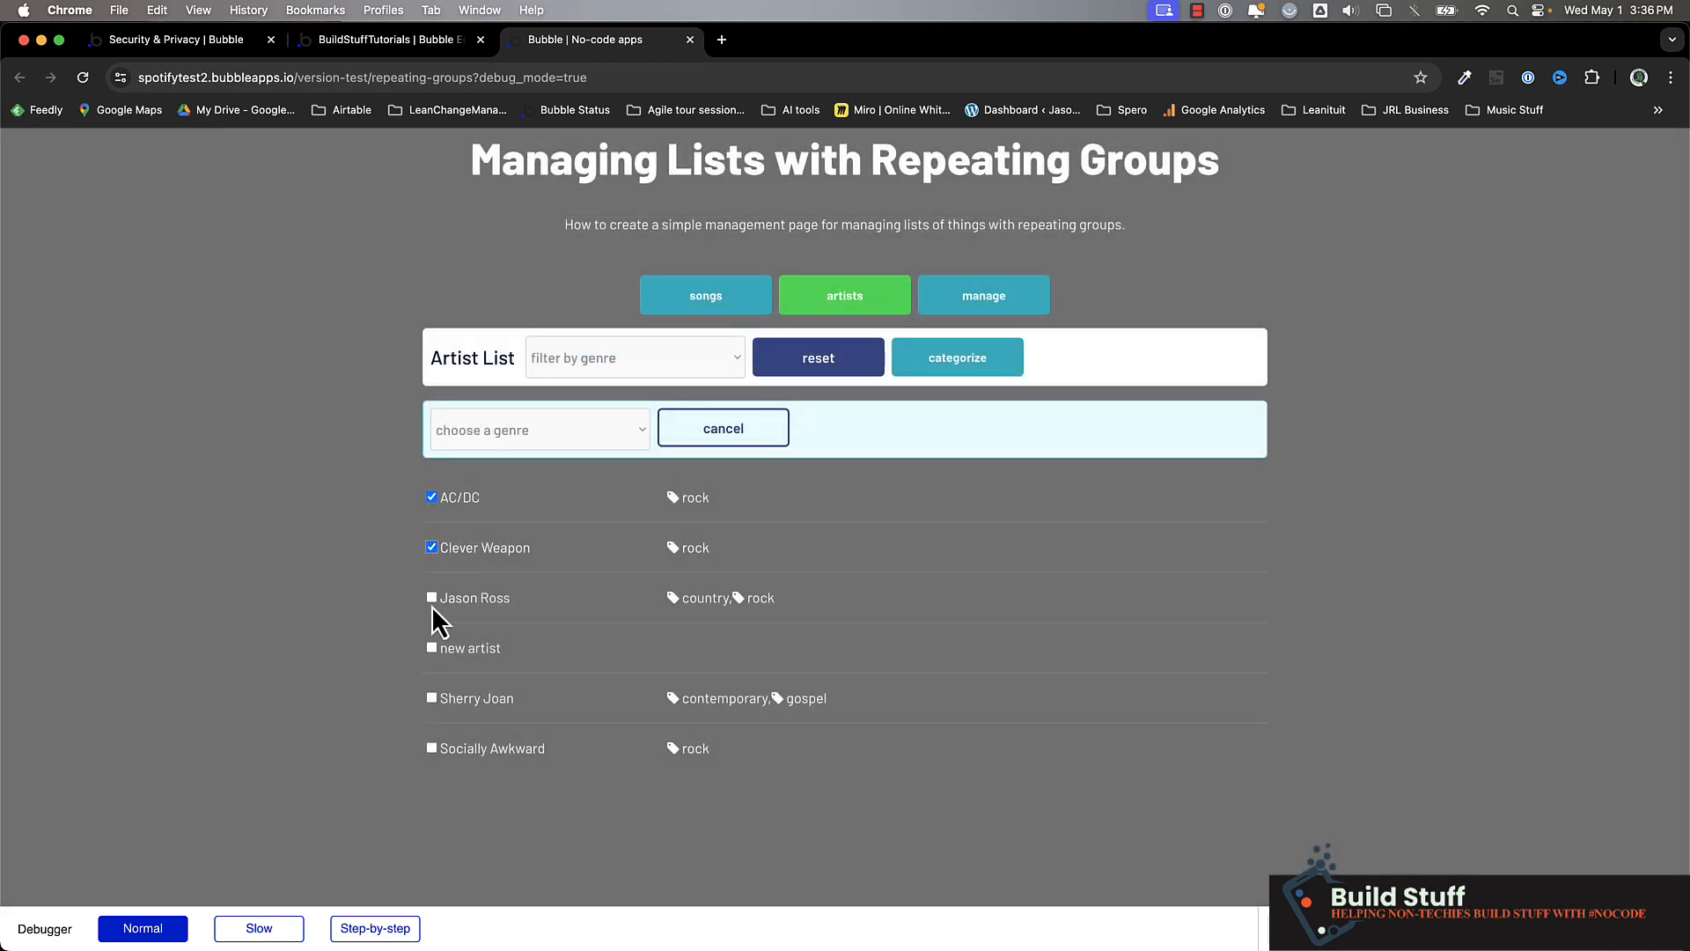
{"action": "left_click", "coordinate": [724, 431]}
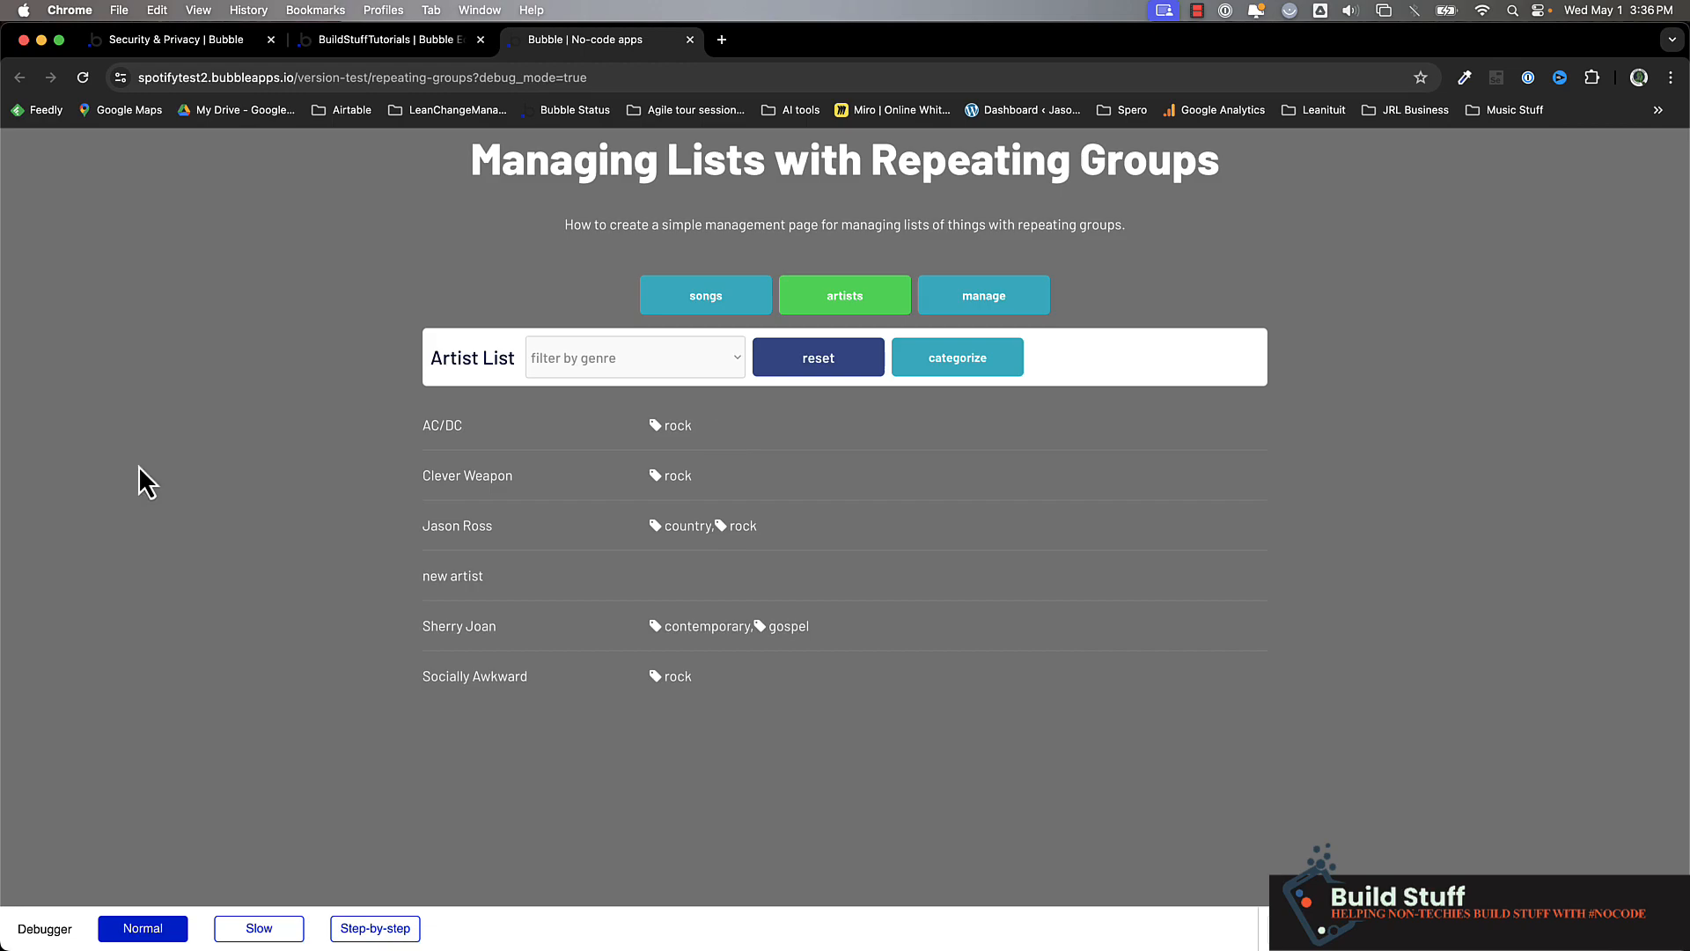